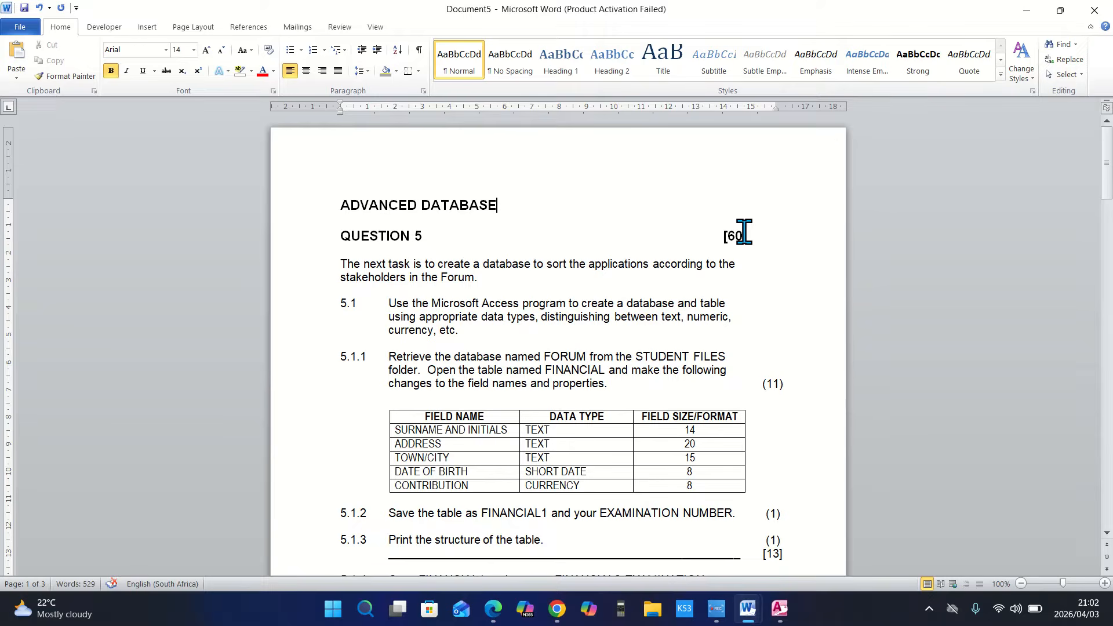
Arrange the Word exam document and the Access FORUM database window side by side
key(XF86AudioRaiseVolume)
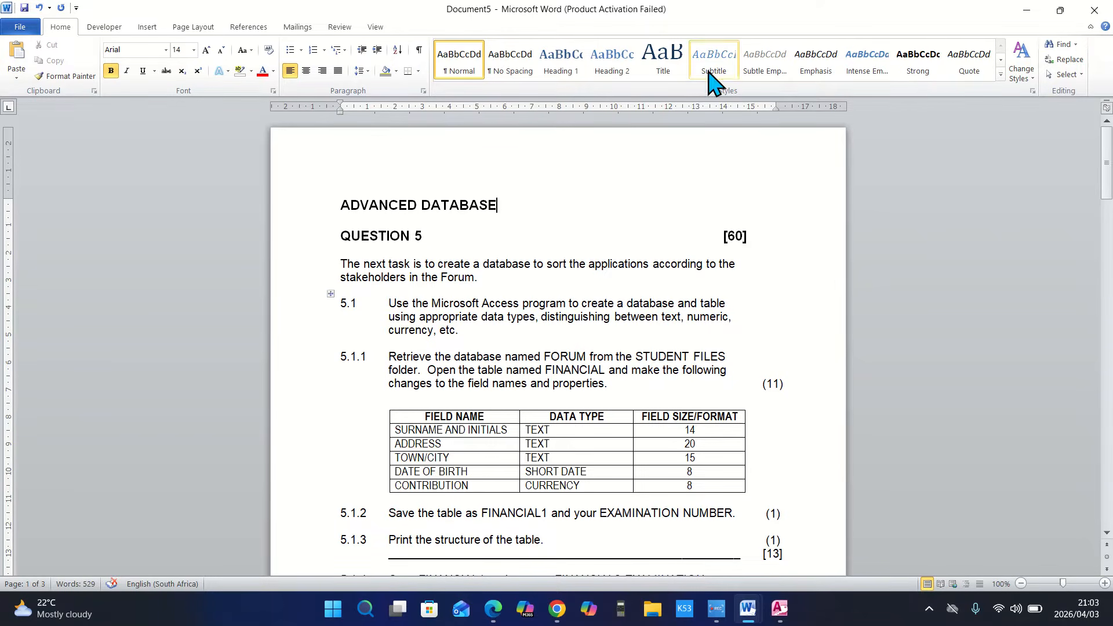
drag(771, 26, 492, 57)
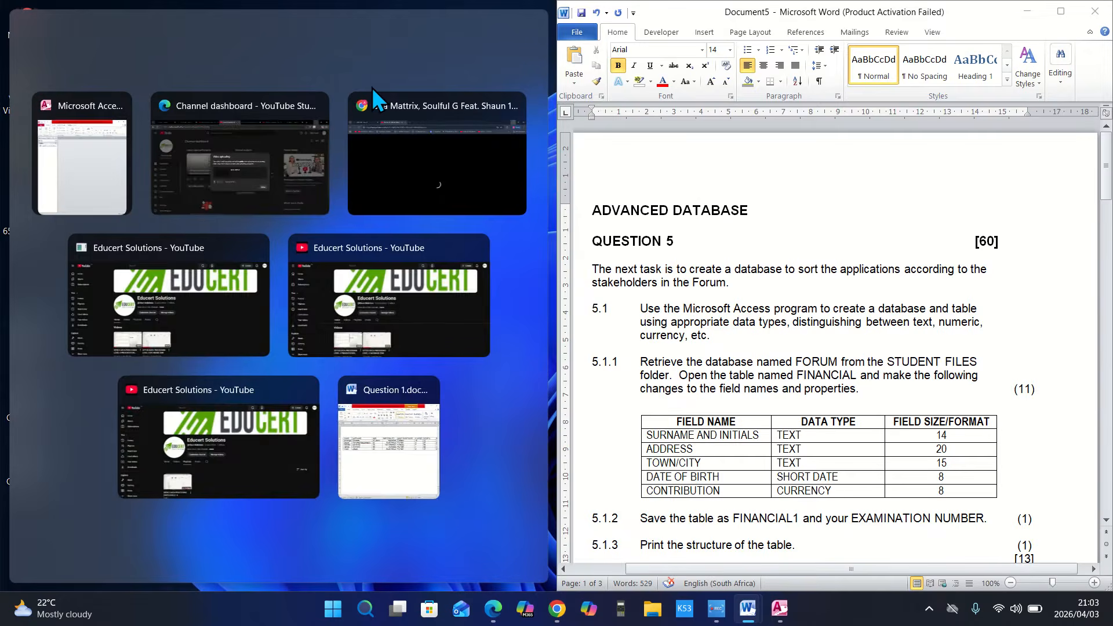
click(60, 179)
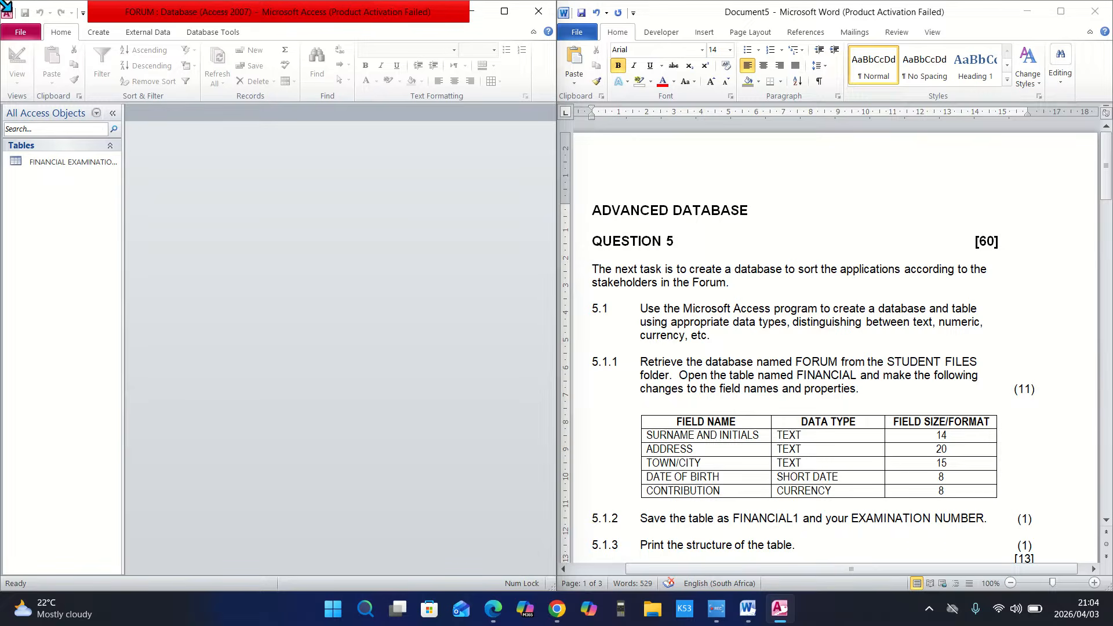
Open the FINANCIAL EXAMINATION NUMBER table and show it in Design View with the navigation pane collapsed
right_click(49, 171)
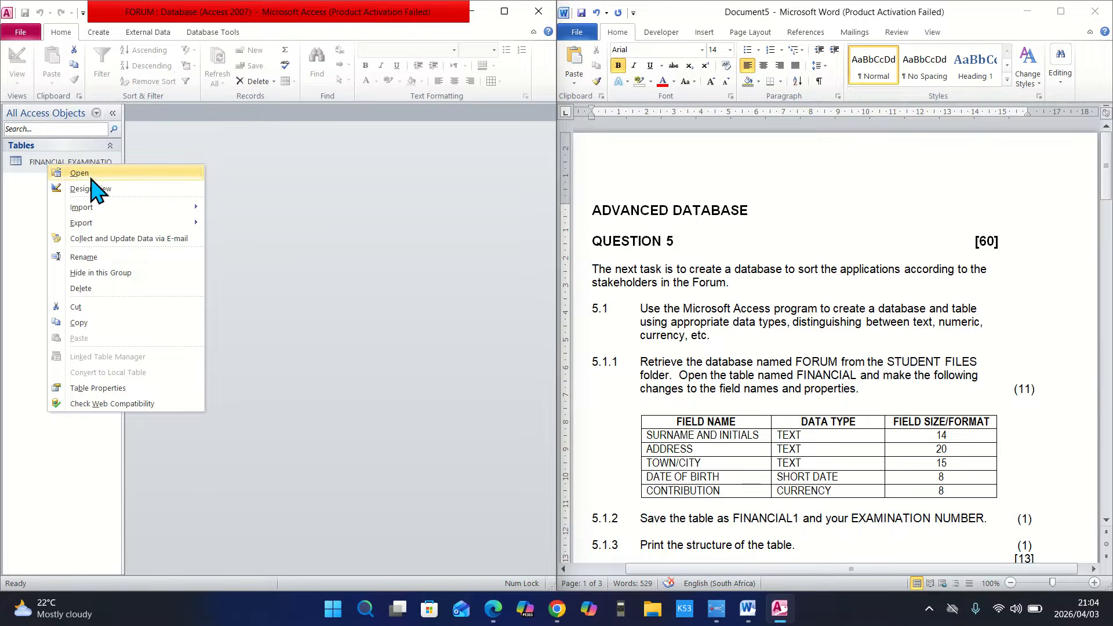
click(91, 175)
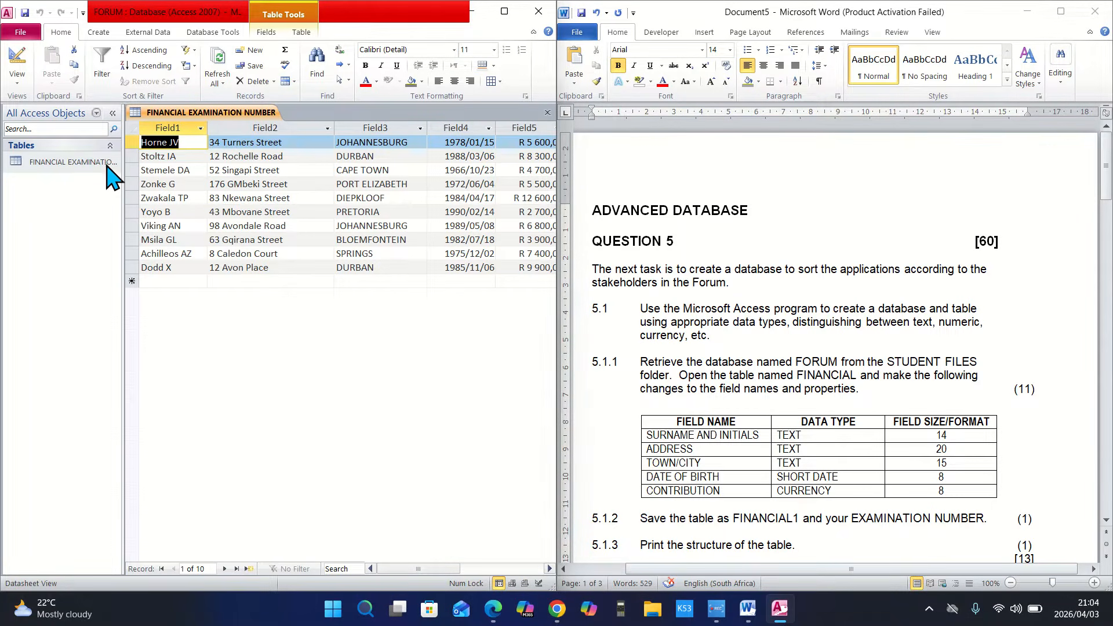
click(113, 113)
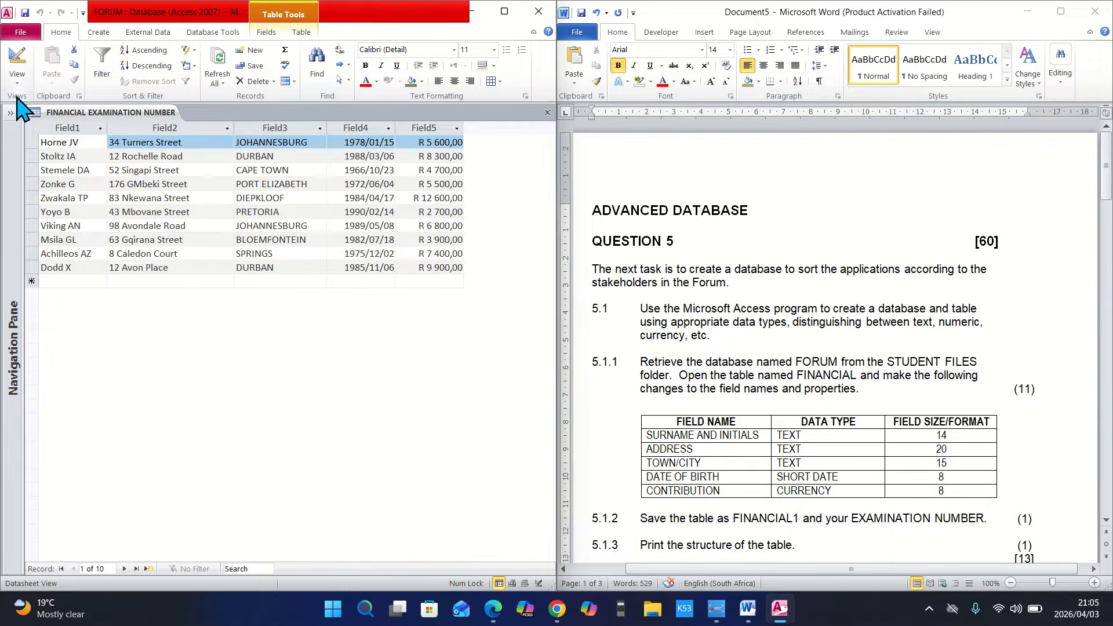
click(18, 81)
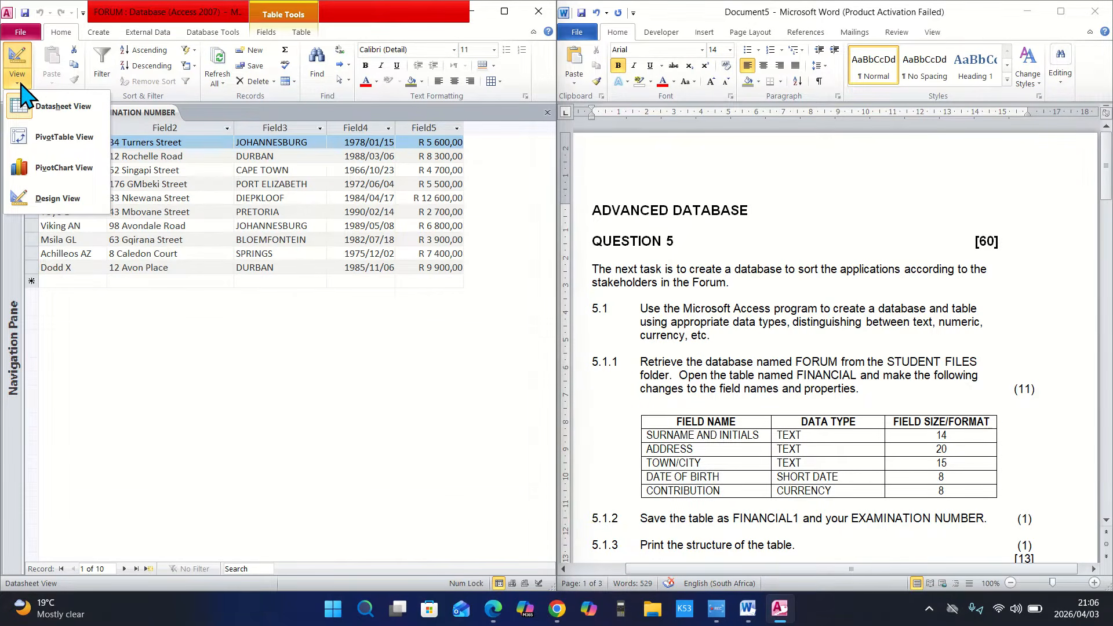
click(61, 200)
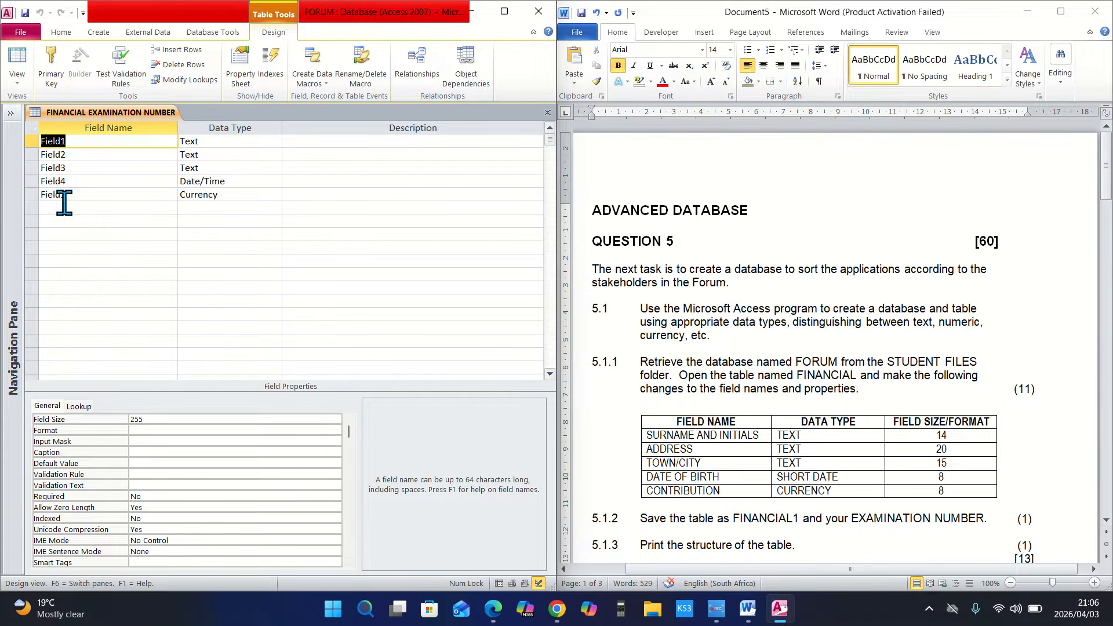
Rename Field1 as SURNAME AND INTIALS
click(98, 140)
key(BackSpace)
key(BackSpace)
key(BackSpace)
key(BackSpace)
key(BackSpace)
key(BackSpace)
key(Caps_Lock)
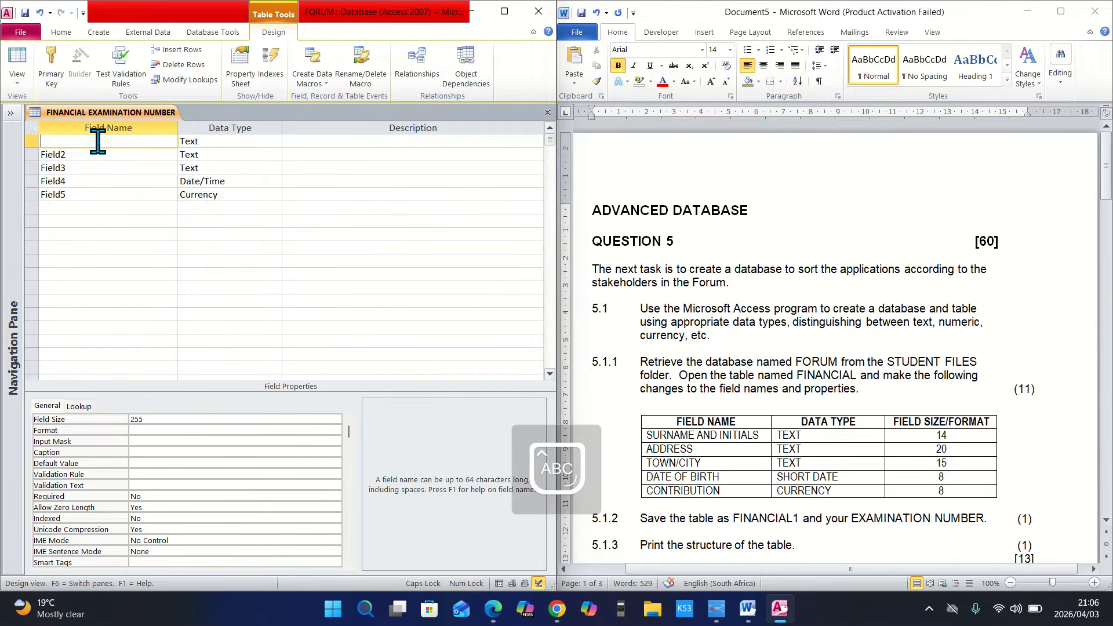
text(SURNAME)
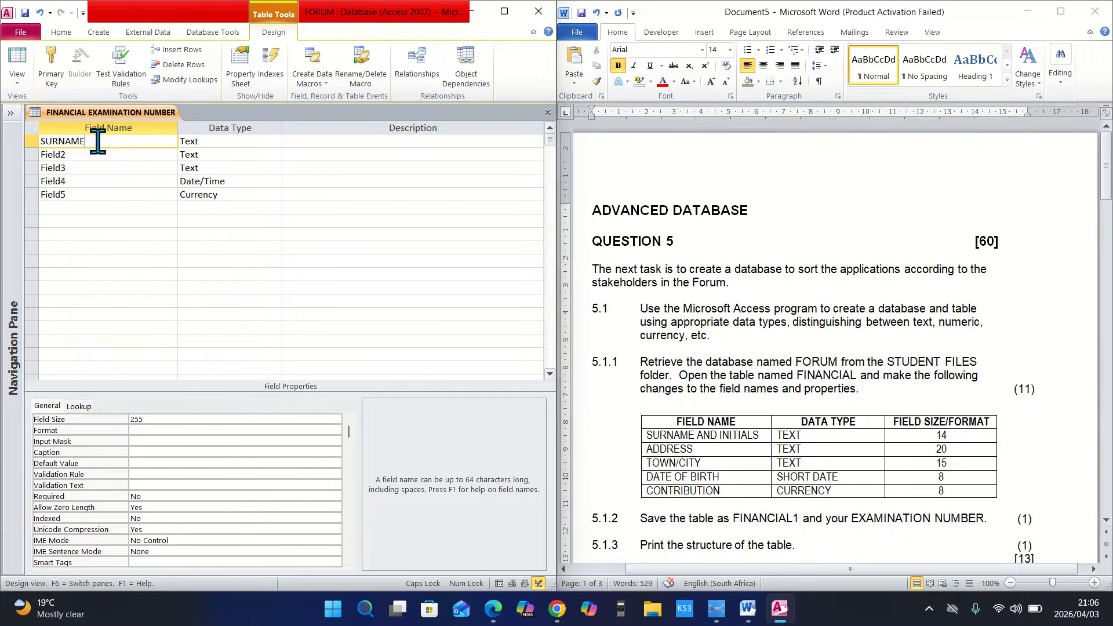
text( AND INTIALS)
Choose Text as the data type of the SURNAME AND INTIALS field and set its field size to 14
click(264, 141)
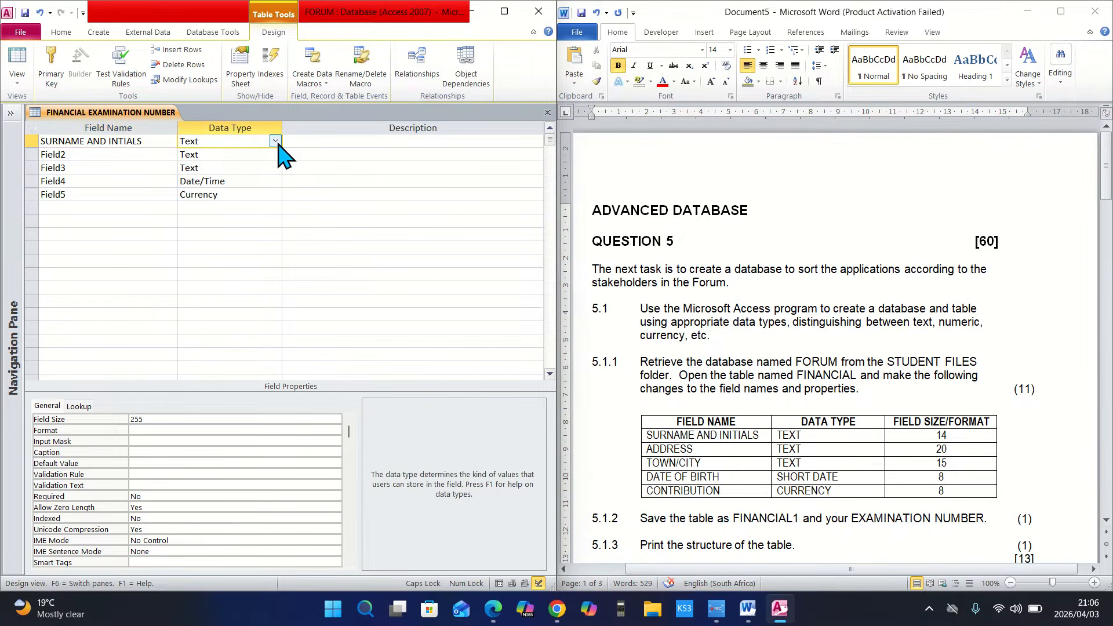
click(274, 141)
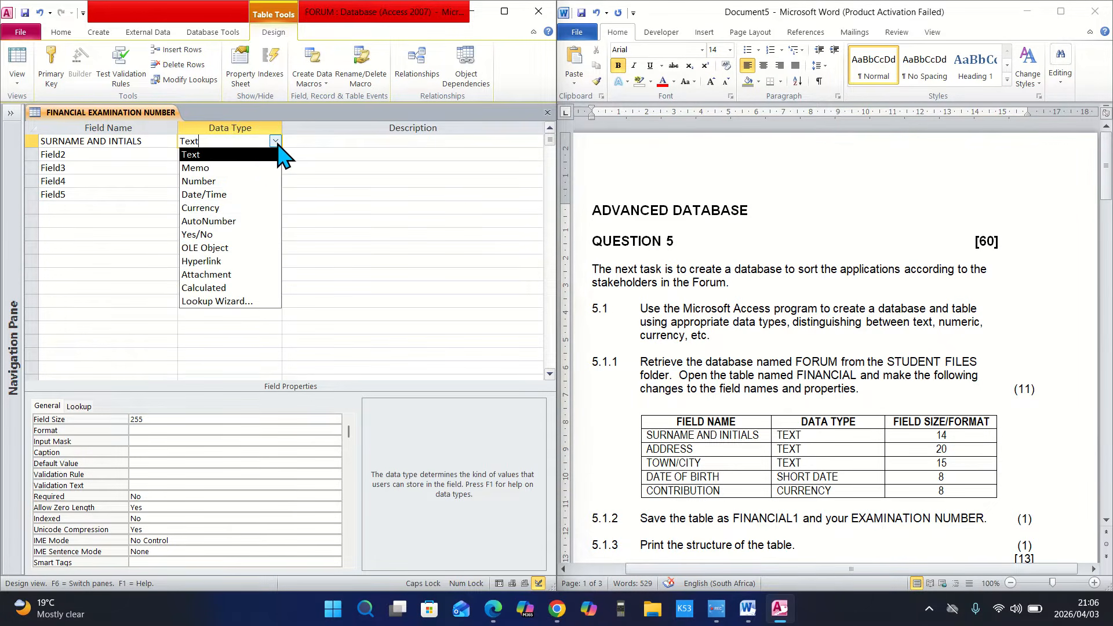
click(230, 158)
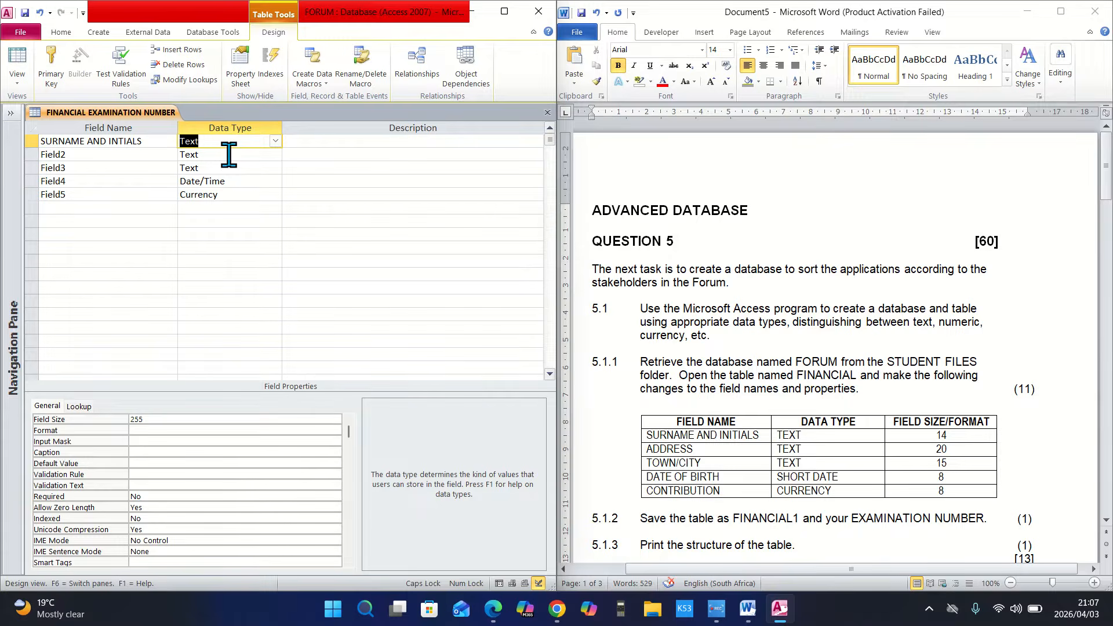
double_click(212, 419)
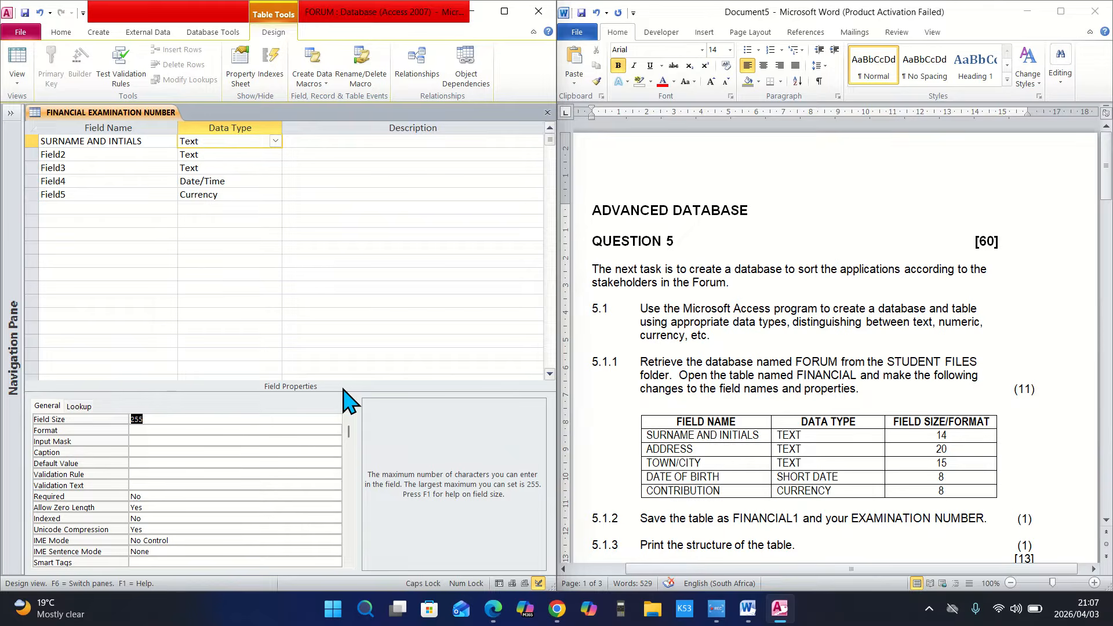
click(52, 404)
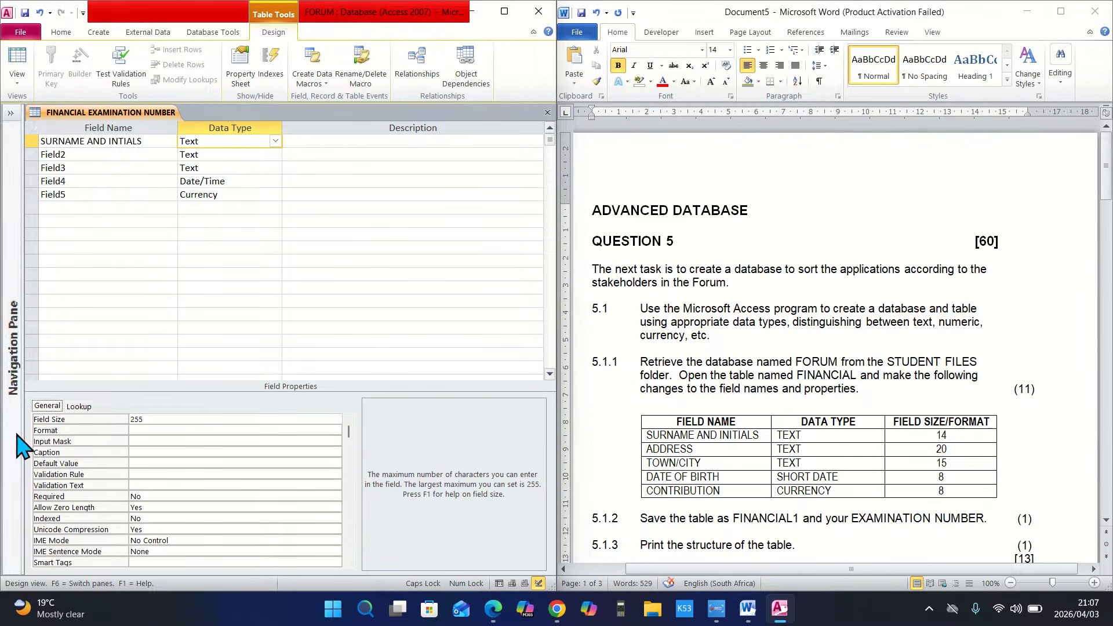
click(174, 422)
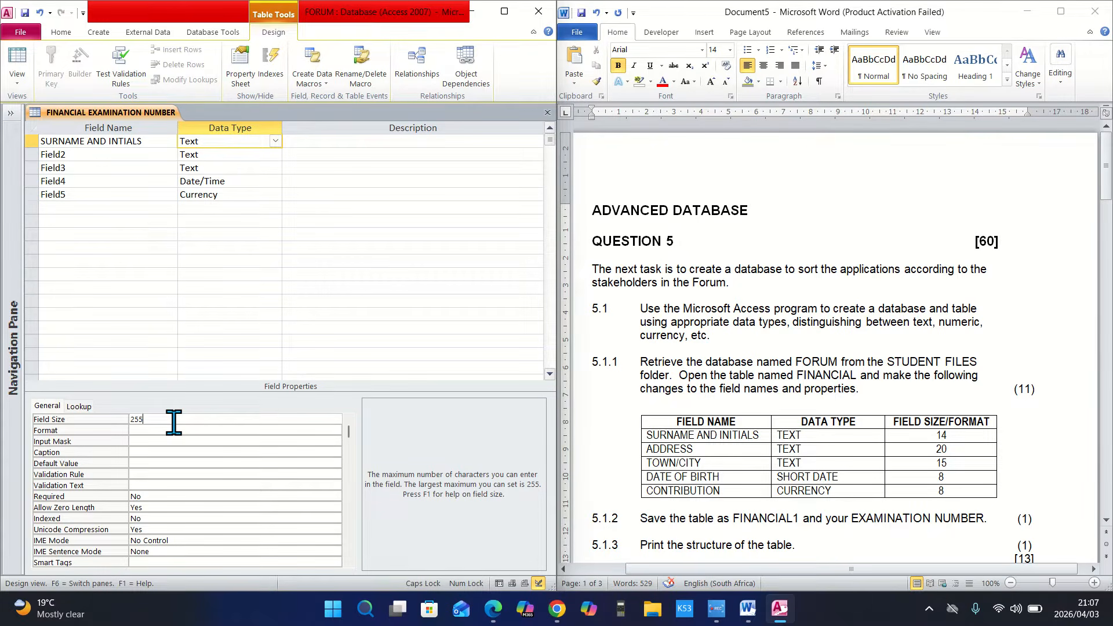
key(BackSpace)
key(BackSpace)
key(BackSpace)
text(14)
Rename Field2 as ADDRESS
click(93, 144)
click(92, 153)
key(BackSpace)
key(BackSpace)
key(BackSpace)
key(BackSpace)
key(BackSpace)
key(BackSpace)
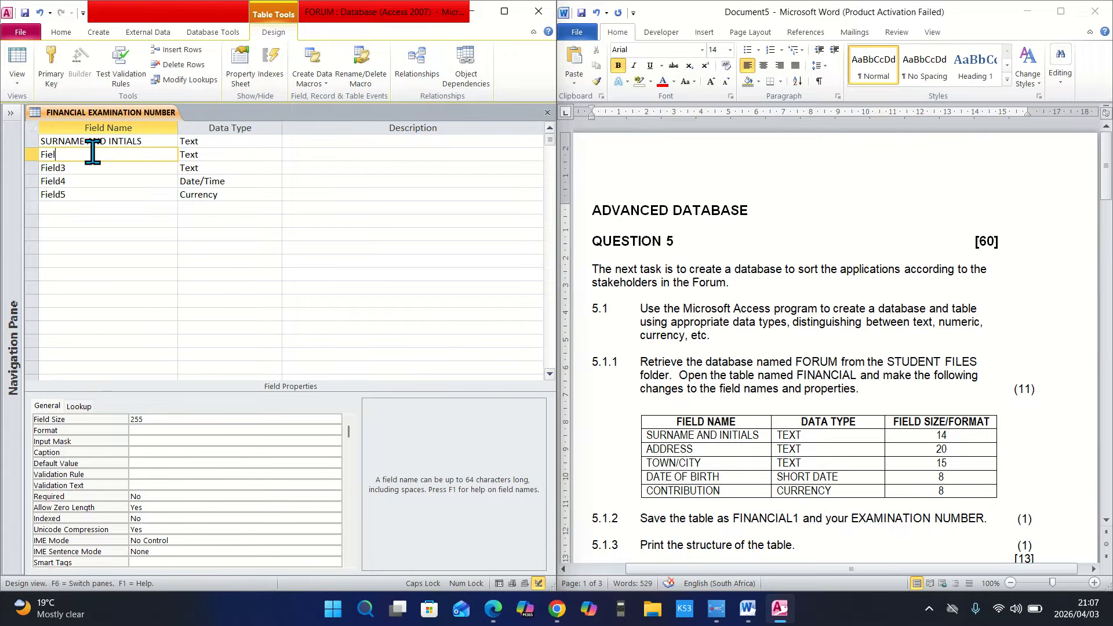
text(ADDRESS)
Choose Text as the data type of the ADDRESS field and set its field size to 20
click(239, 153)
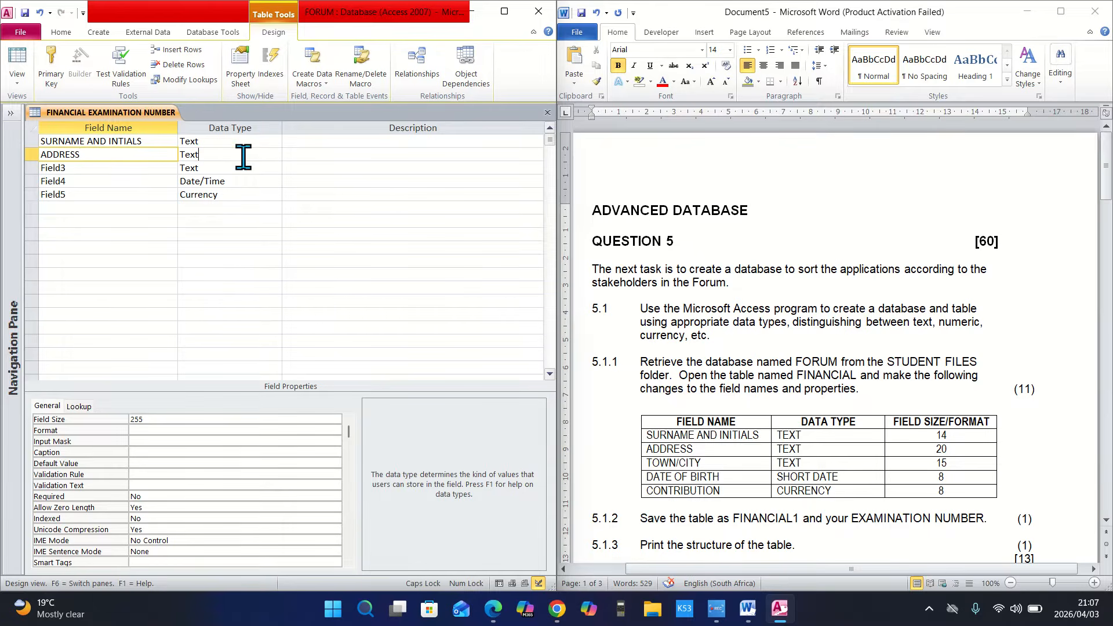
click(275, 155)
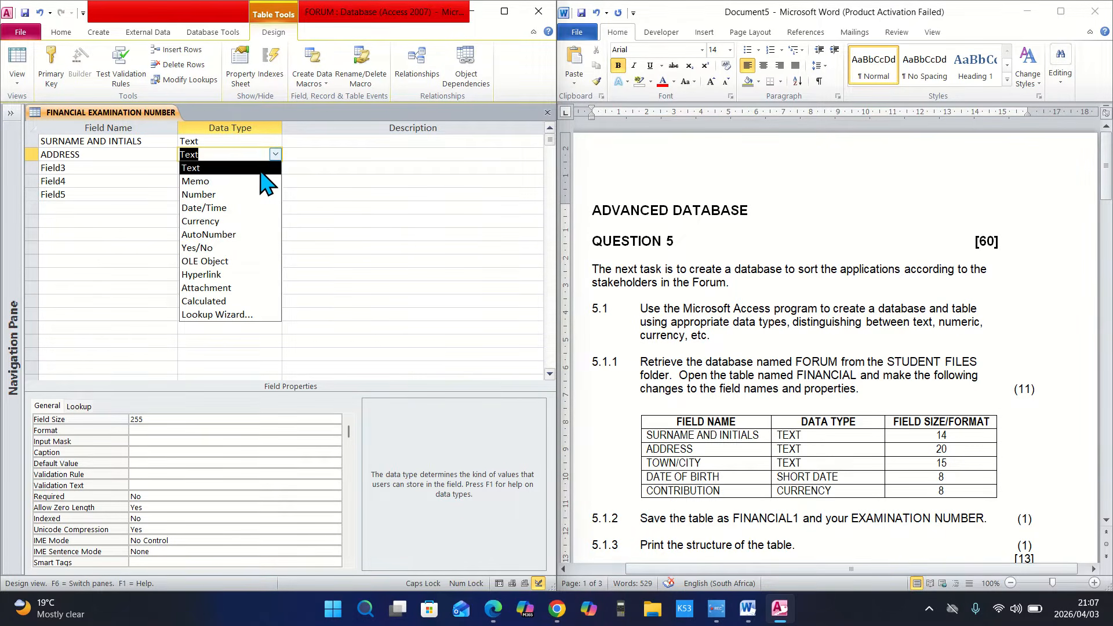
click(261, 172)
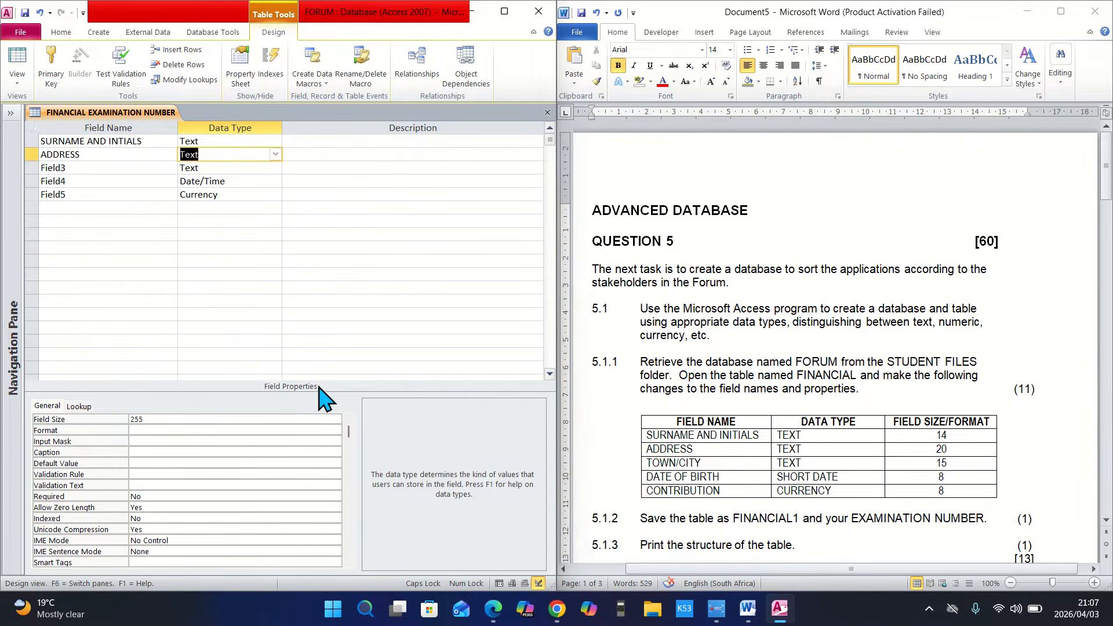
click(219, 420)
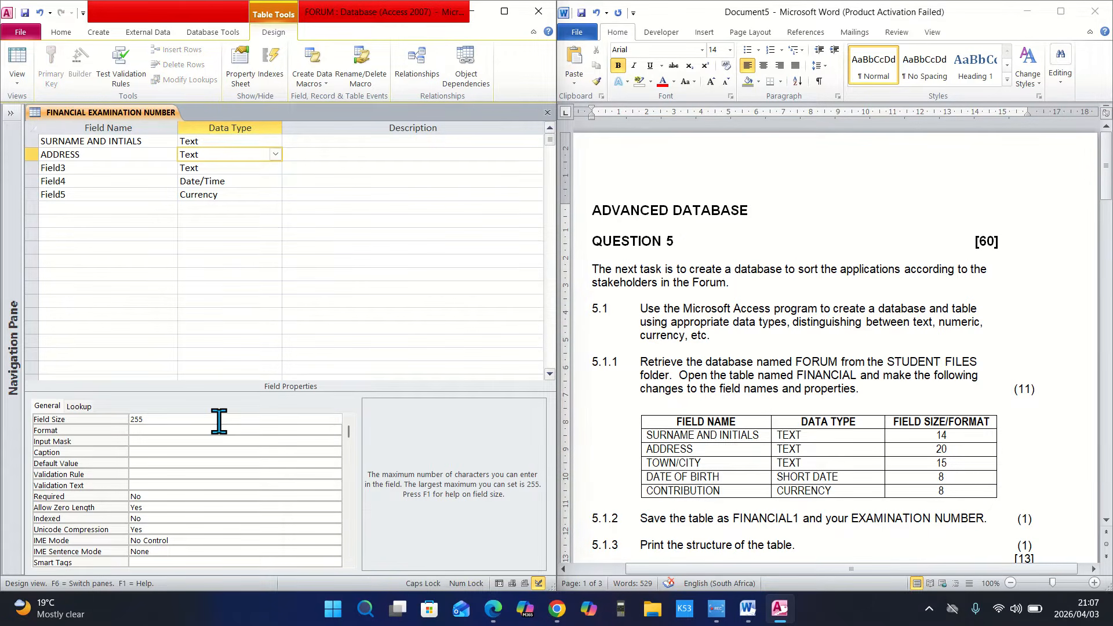
key(BackSpace)
key(BackSpace)
key(BackSpace)
text(20)
key(XF86AudioRaiseVolume)
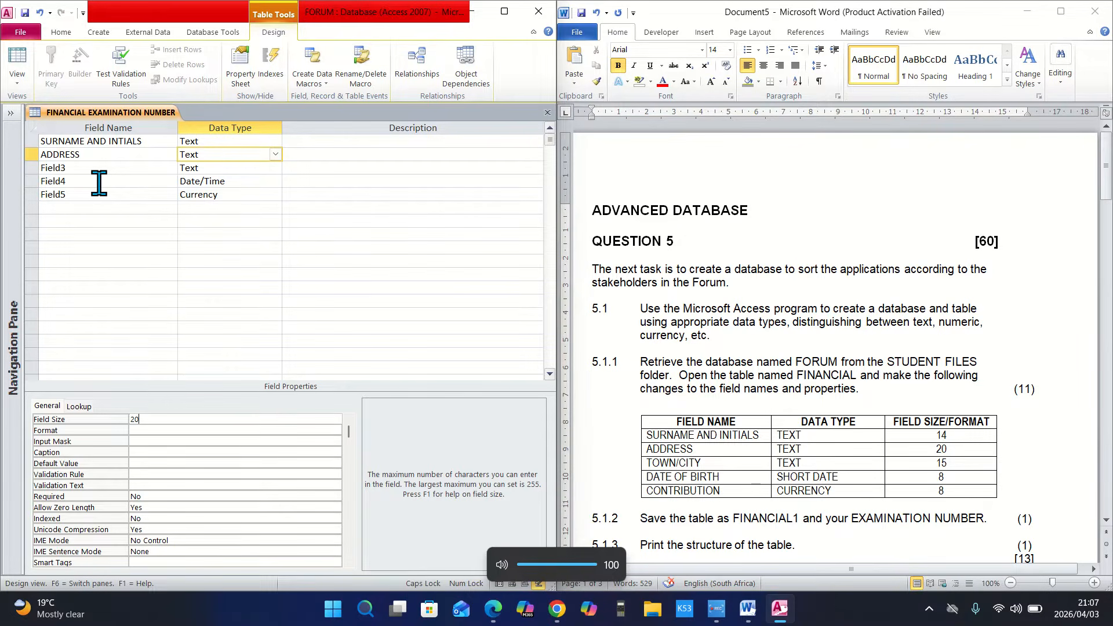
Rename Field3 as TOWN/CITY
click(99, 169)
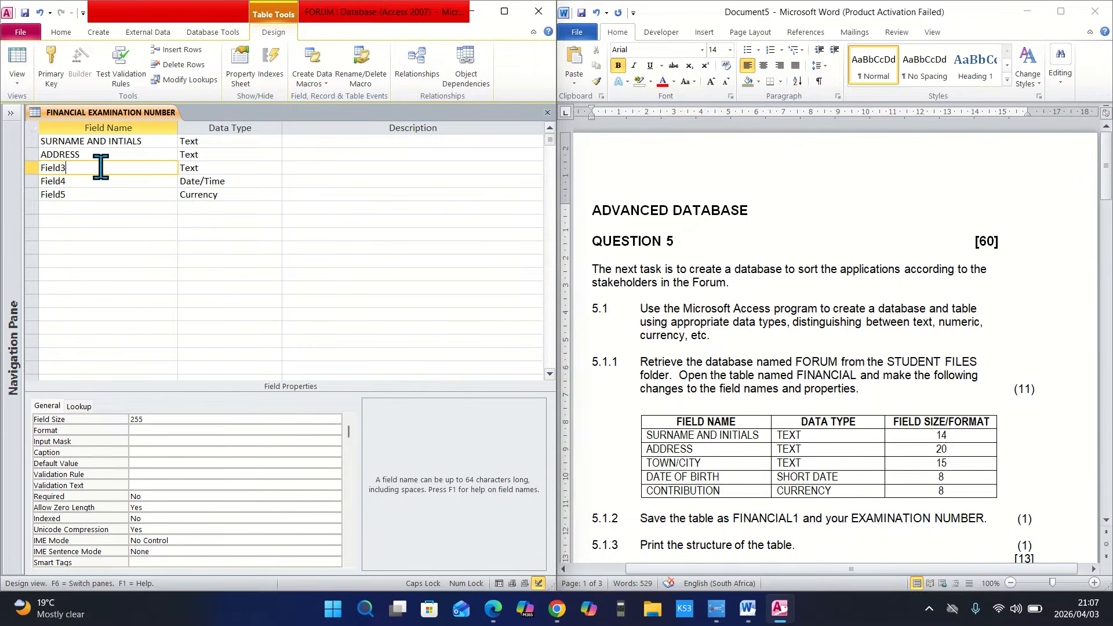
key(BackSpace)
key(BackSpace)
key(BackSpace)
key(BackSpace)
key(BackSpace)
key(BackSpace)
text(TOWN/CITY)
Set the field size of the TOWN/CITY text field to 15 and recheck the sizes of ADDRESS and TOWN/CITY
click(206, 167)
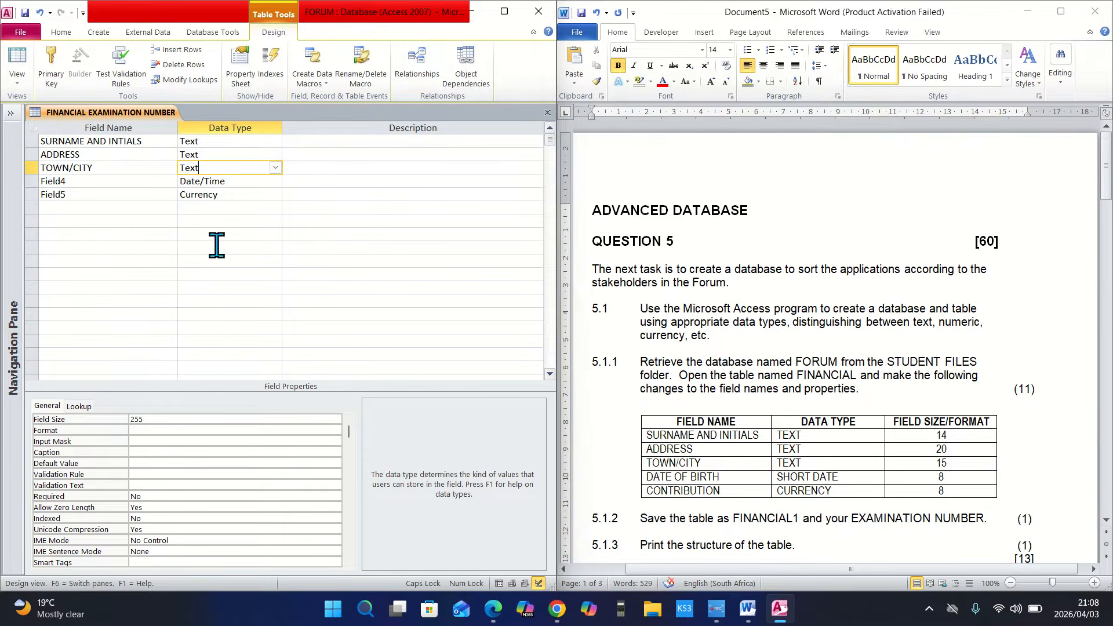
click(166, 420)
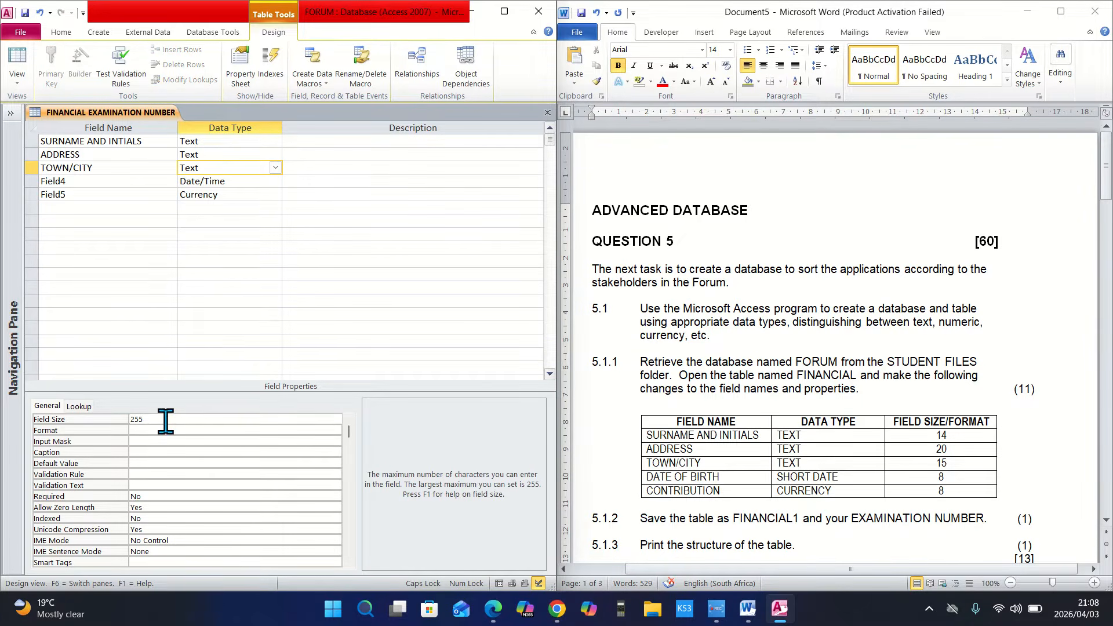
key(BackSpace)
key(BackSpace)
key(BackSpace)
text(15)
click(261, 154)
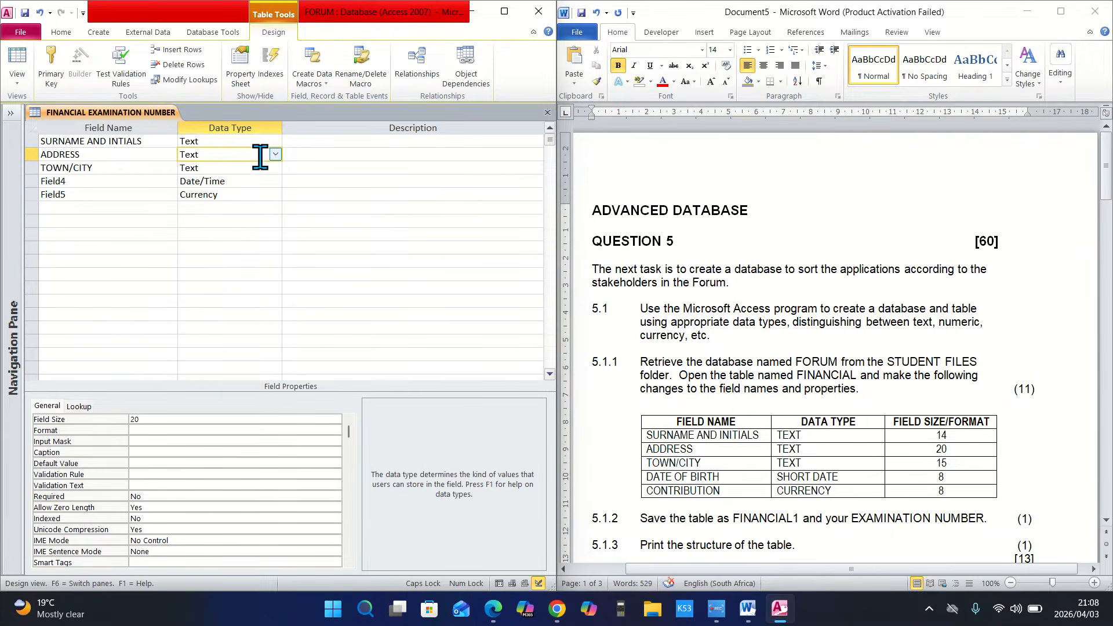
click(248, 168)
Rename Field4 as DATE OF BIRTH
click(93, 182)
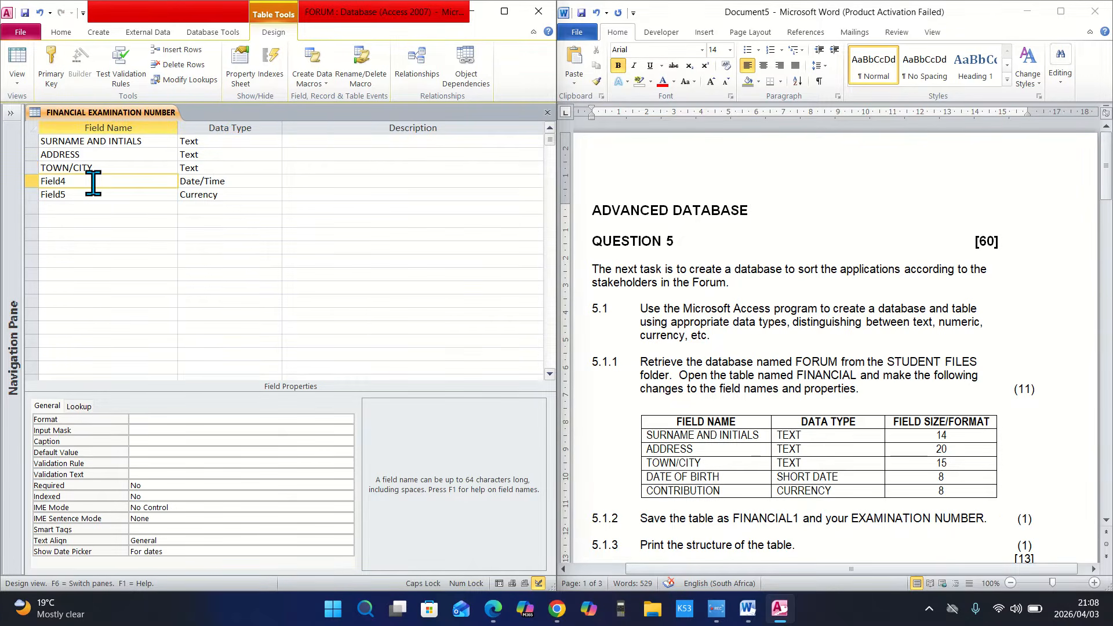
key(BackSpace)
key(BackSpace)
key(BackSpace)
key(BackSpace)
key(BackSpace)
key(BackSpace)
text(DATE OF BIRTH)
Choose Date/Time as the data type of the DATE OF BIRTH field and set its format to Short Date
click(265, 181)
click(275, 181)
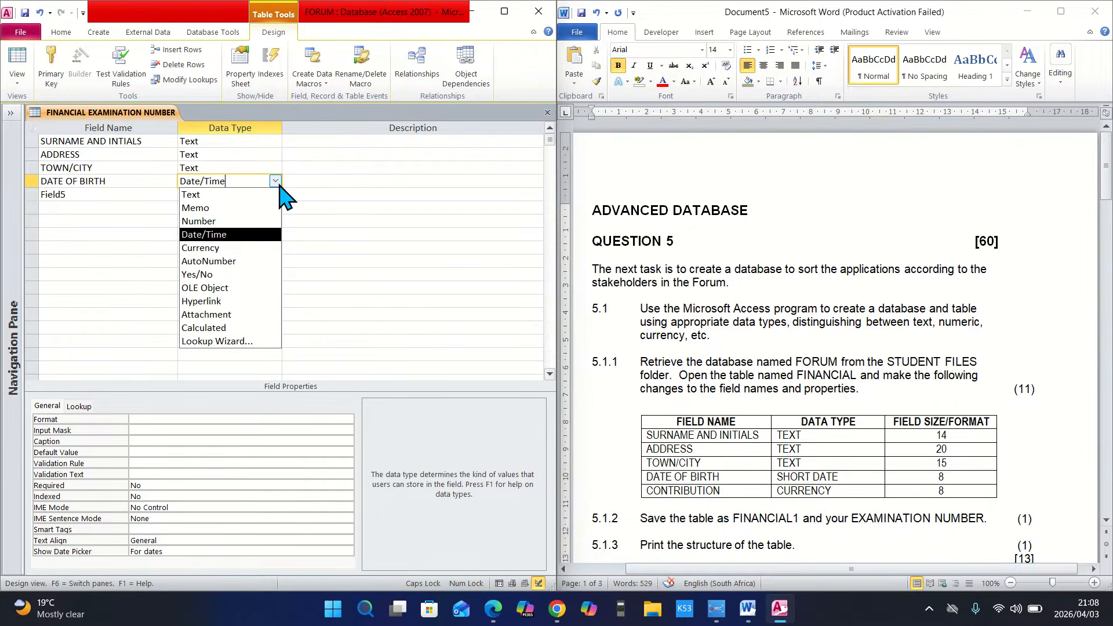
click(246, 235)
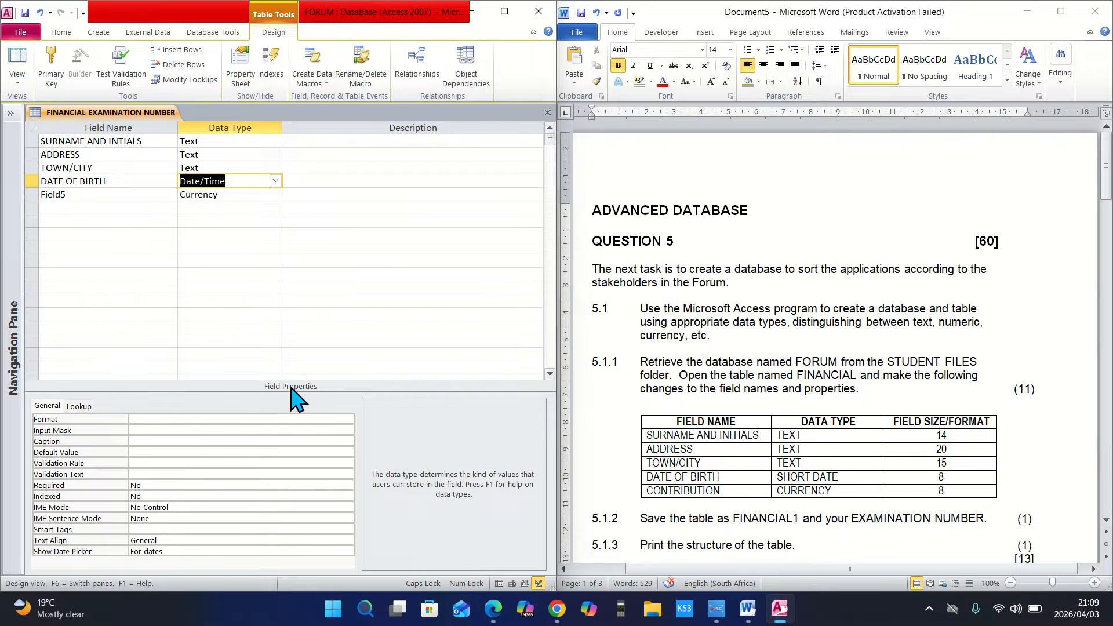
click(41, 408)
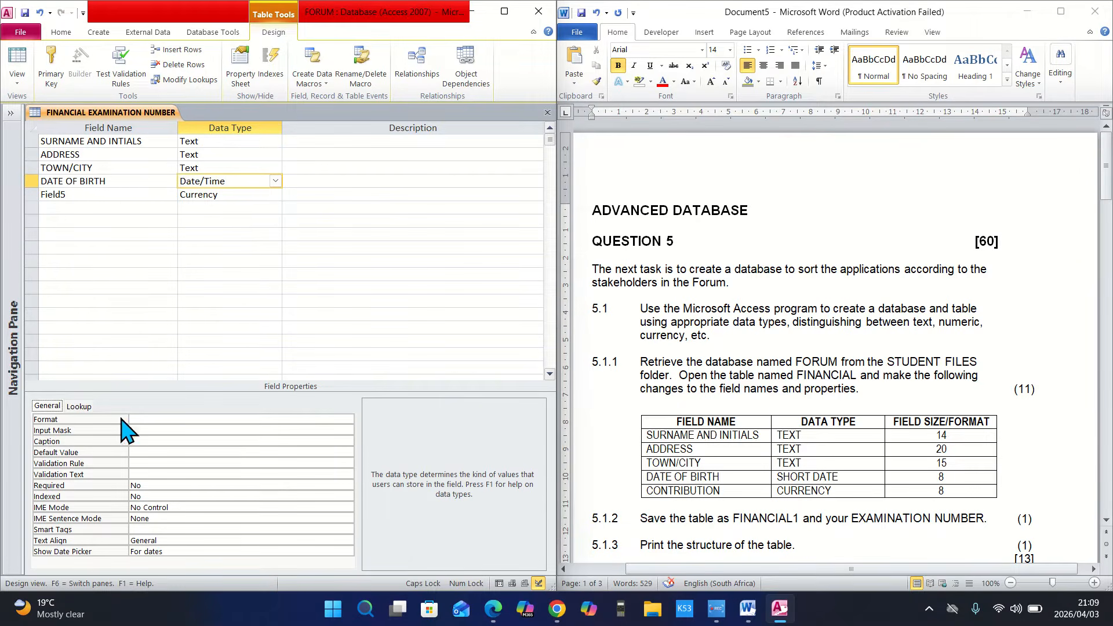
click(144, 420)
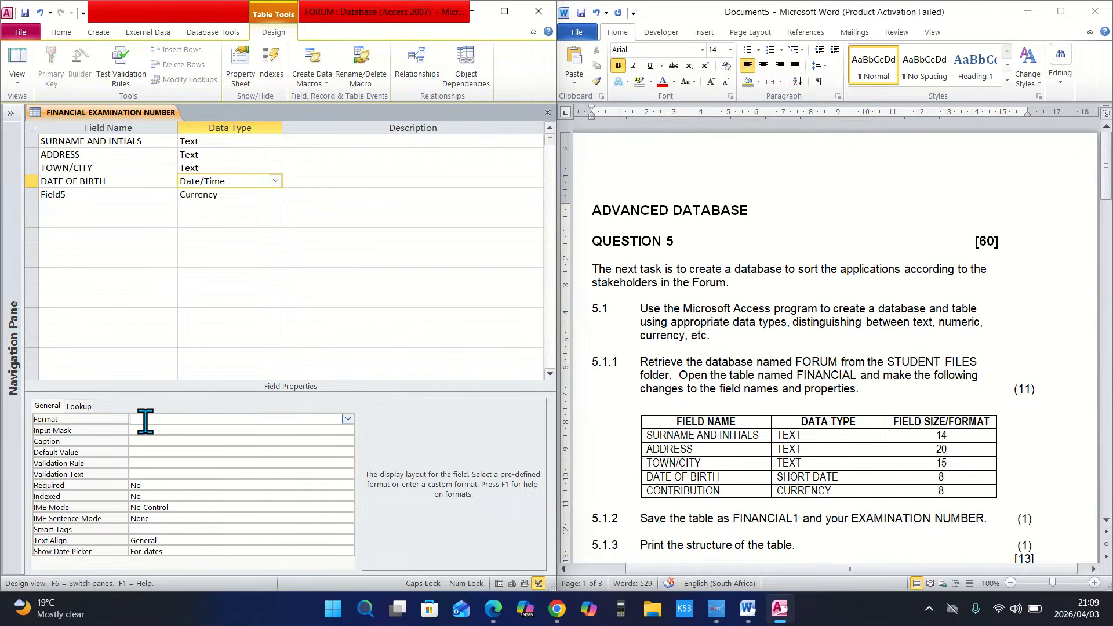
click(347, 419)
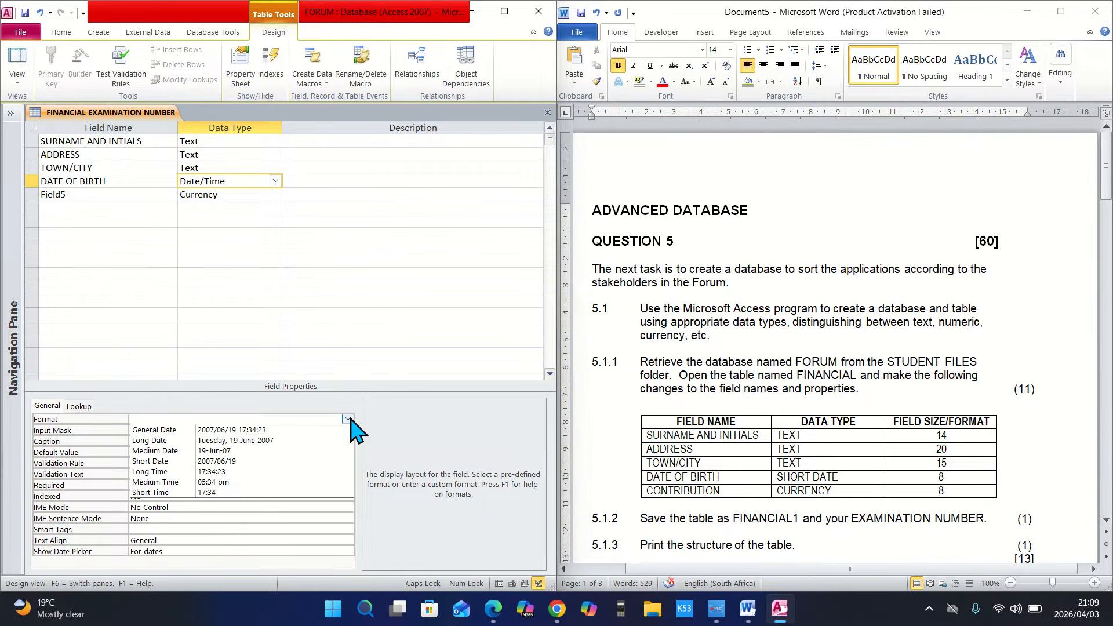
click(165, 463)
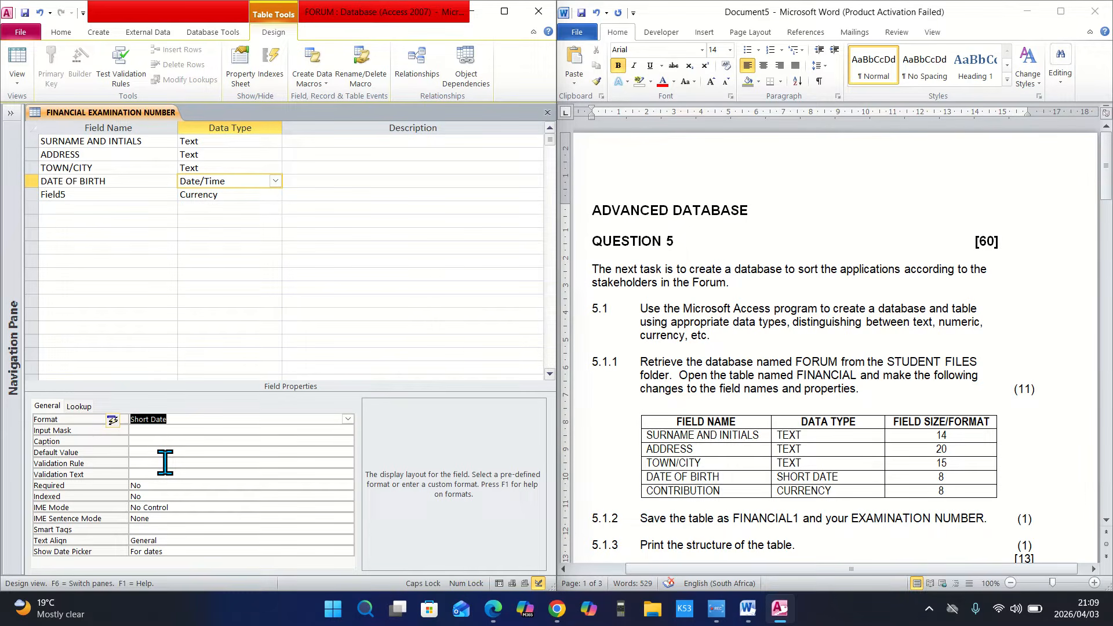
Rename Field5 as CONTRIBUTION
click(99, 195)
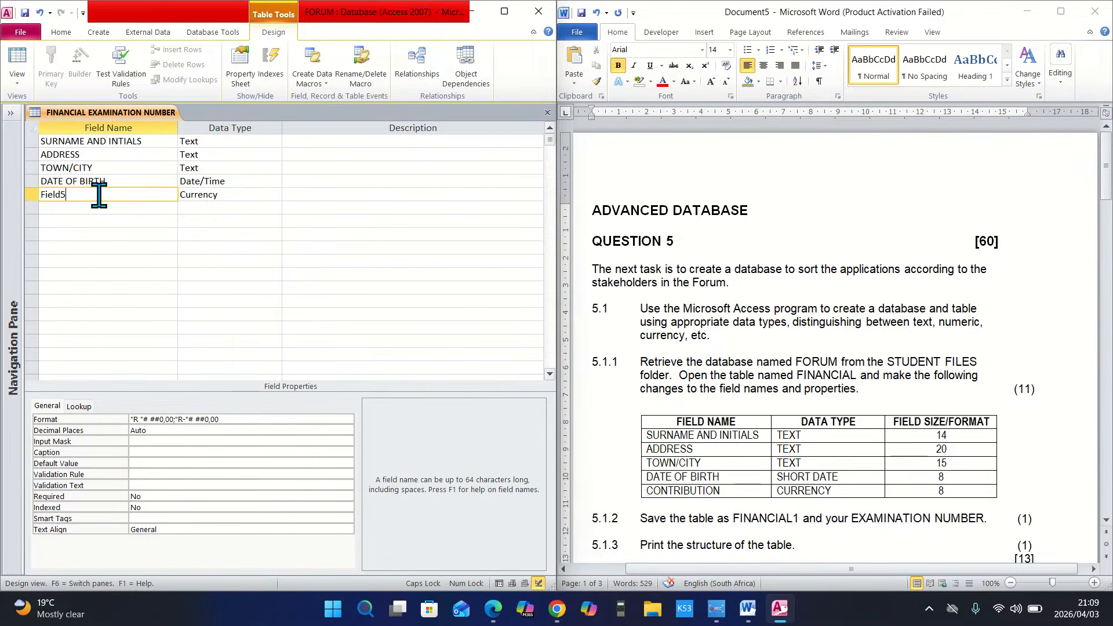
key(BackSpace)
key(BackSpace)
key(BackSpace)
key(BackSpace)
key(BackSpace)
key(BackSpace)
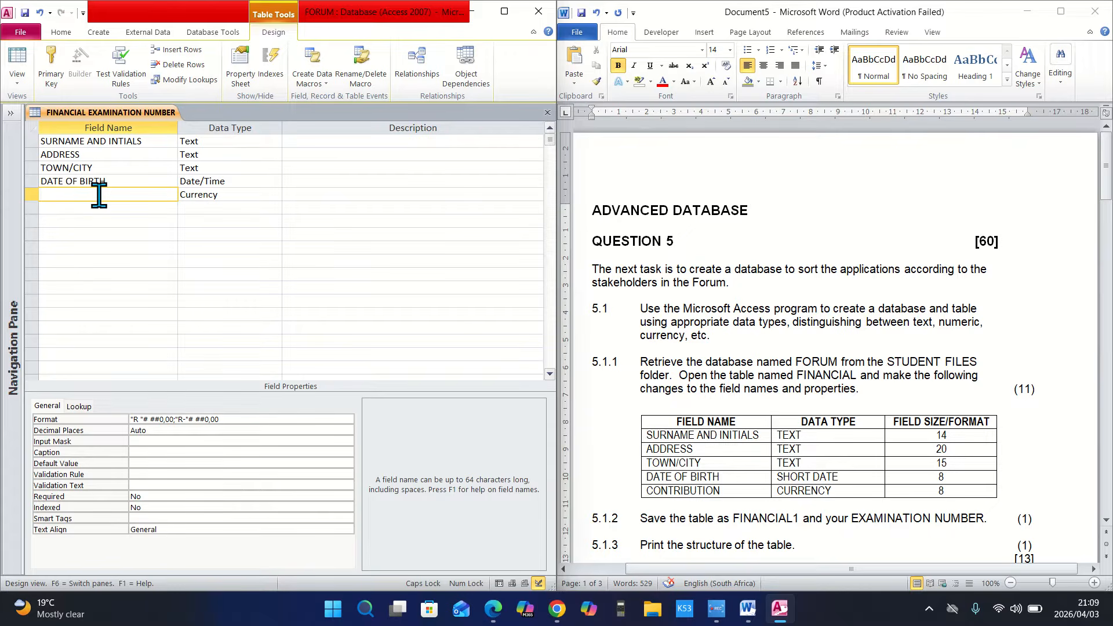
text(CONTRIBUTION)
Choose Currency as the data type of the CONTRIBUTION field
click(275, 195)
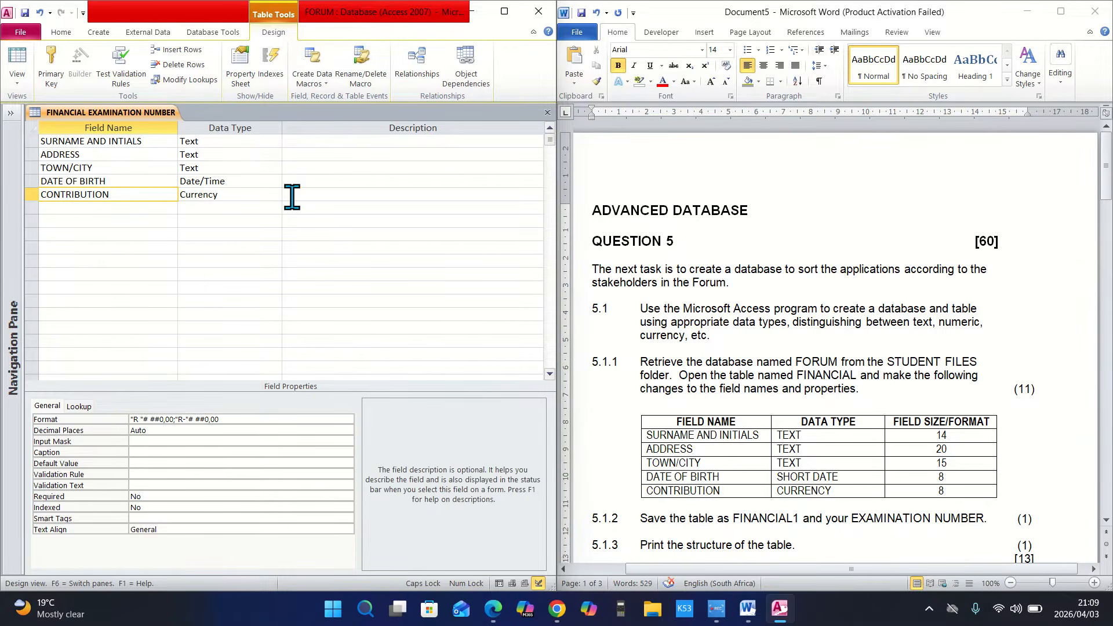
click(275, 195)
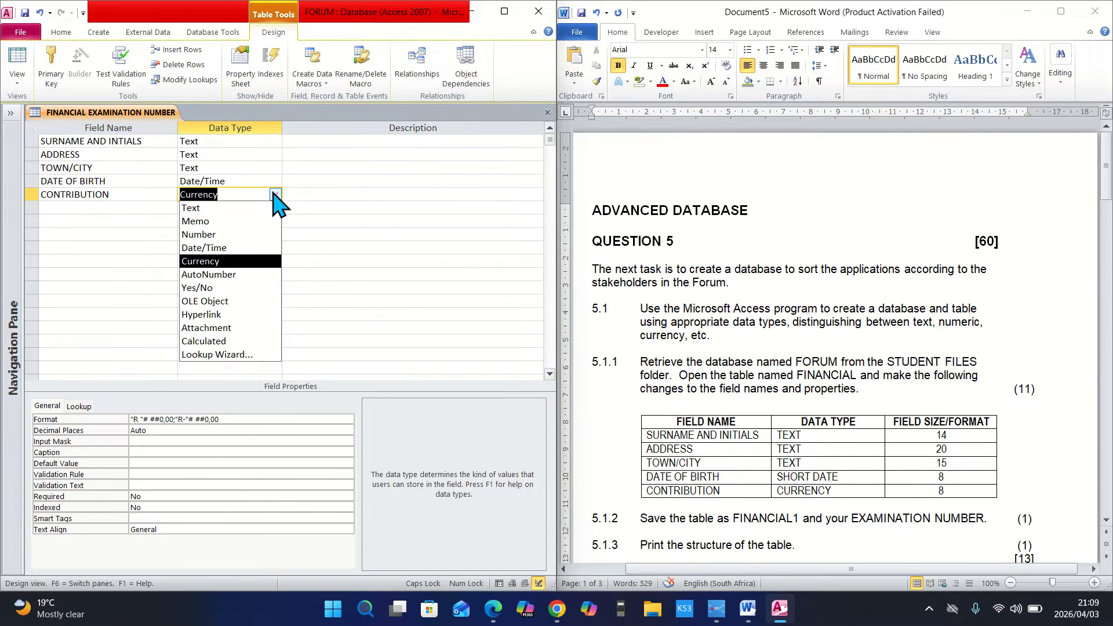
click(242, 261)
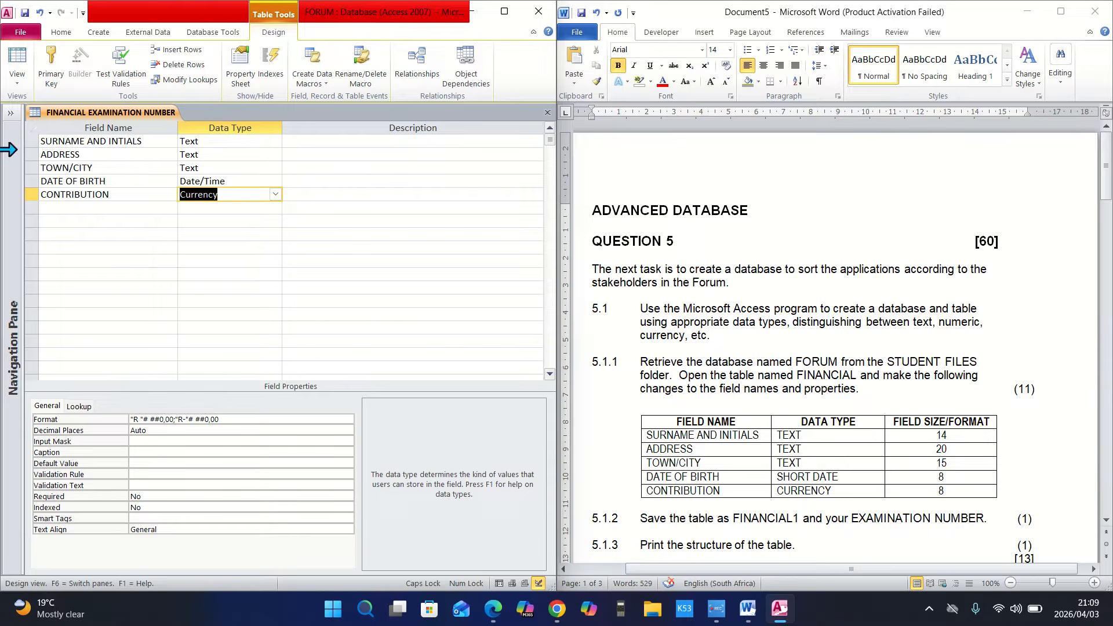
Save the modified table design and agree to continue with the shortened field sizes
click(24, 36)
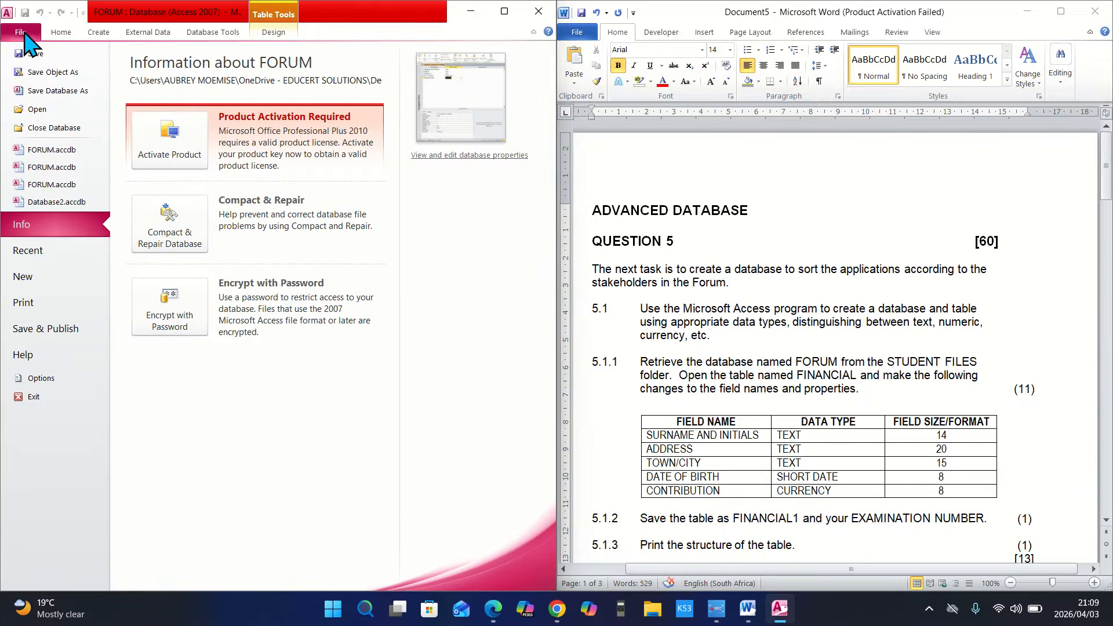
click(34, 51)
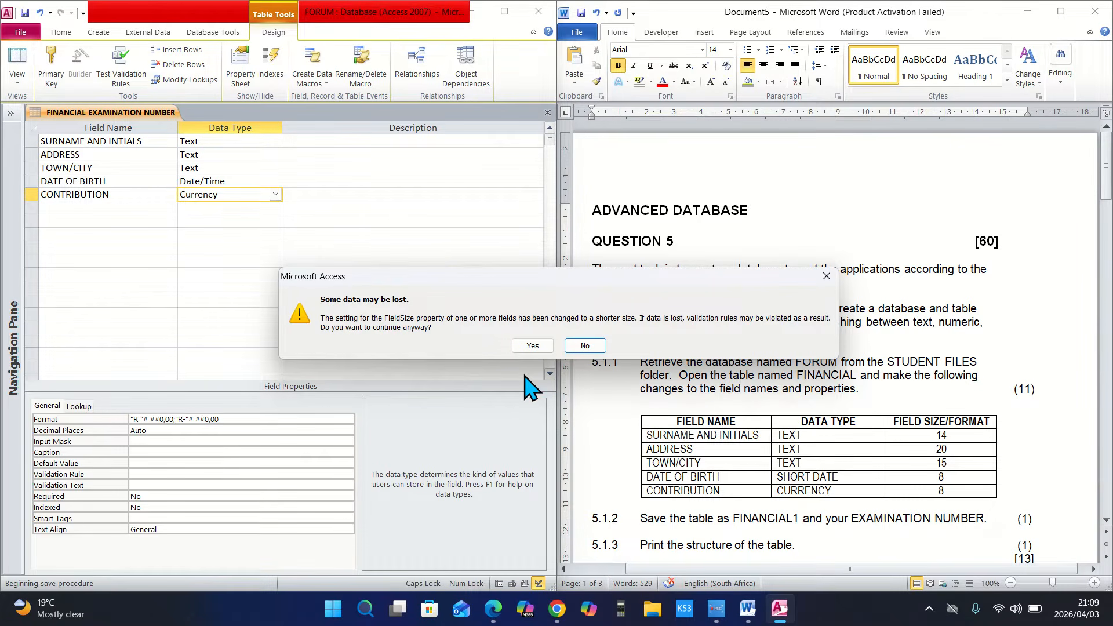
click(533, 346)
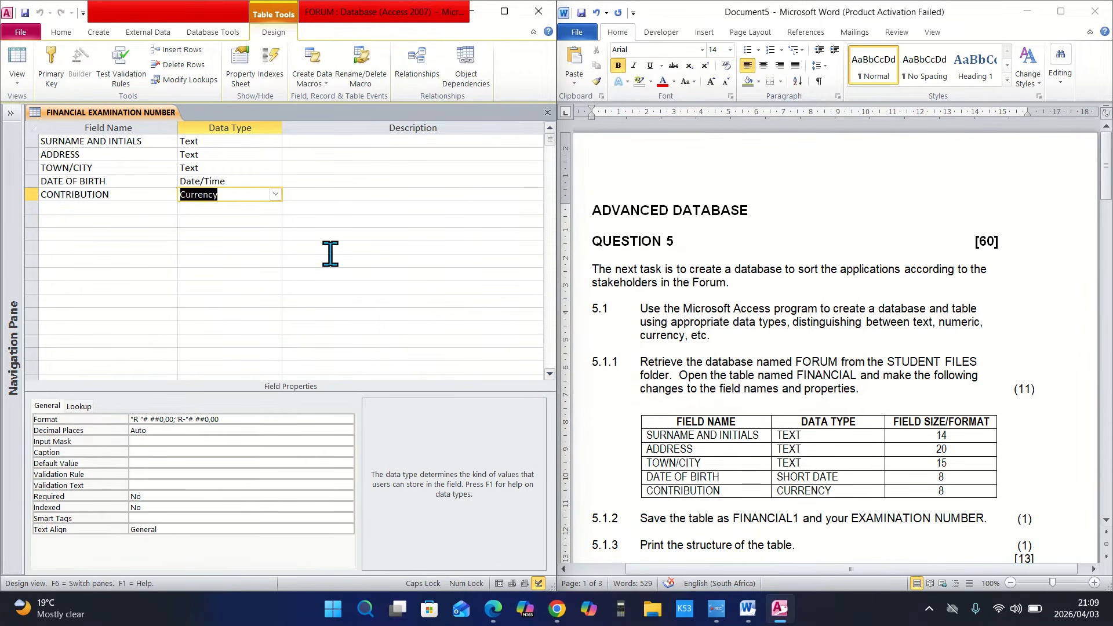
click(256, 221)
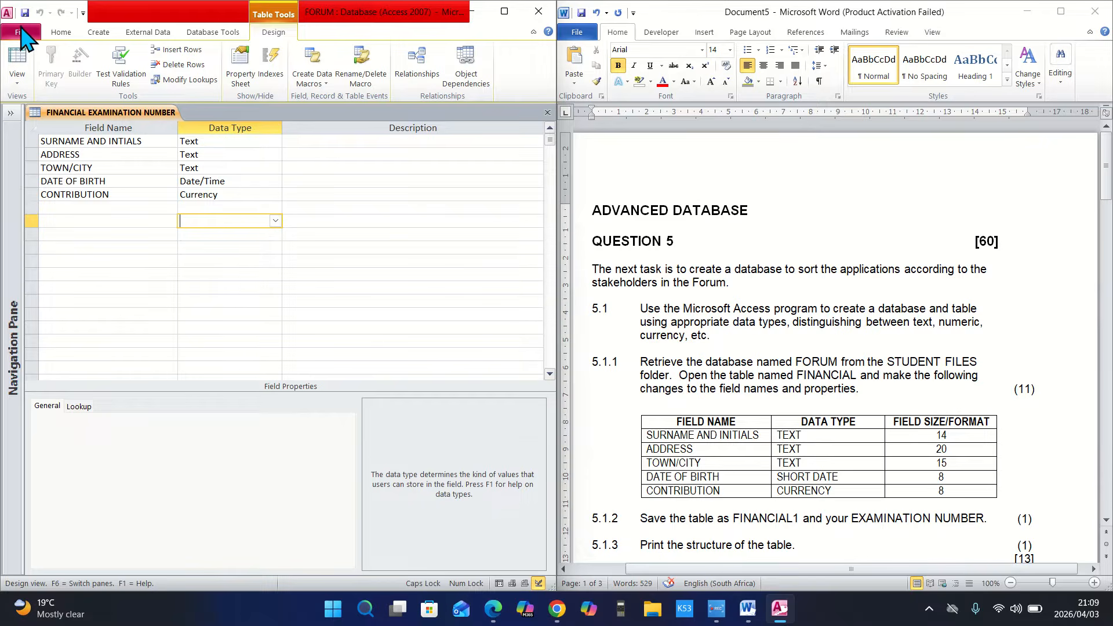
Expand the Navigation Pane and close the FINANCIAL EXAMINATION NUMBER table
click(18, 82)
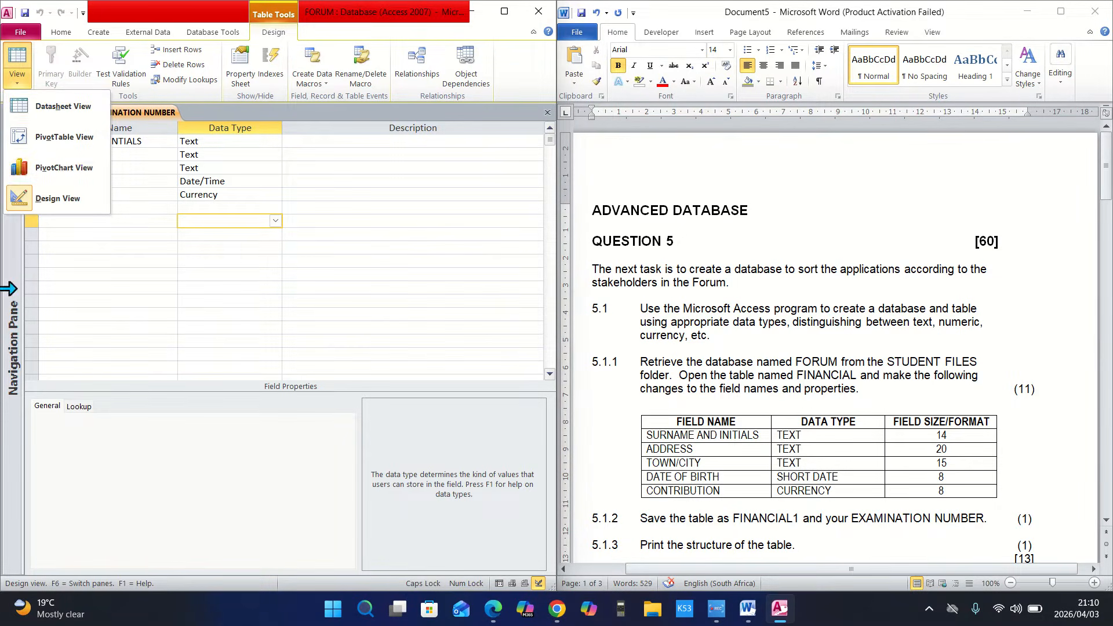
click(13, 296)
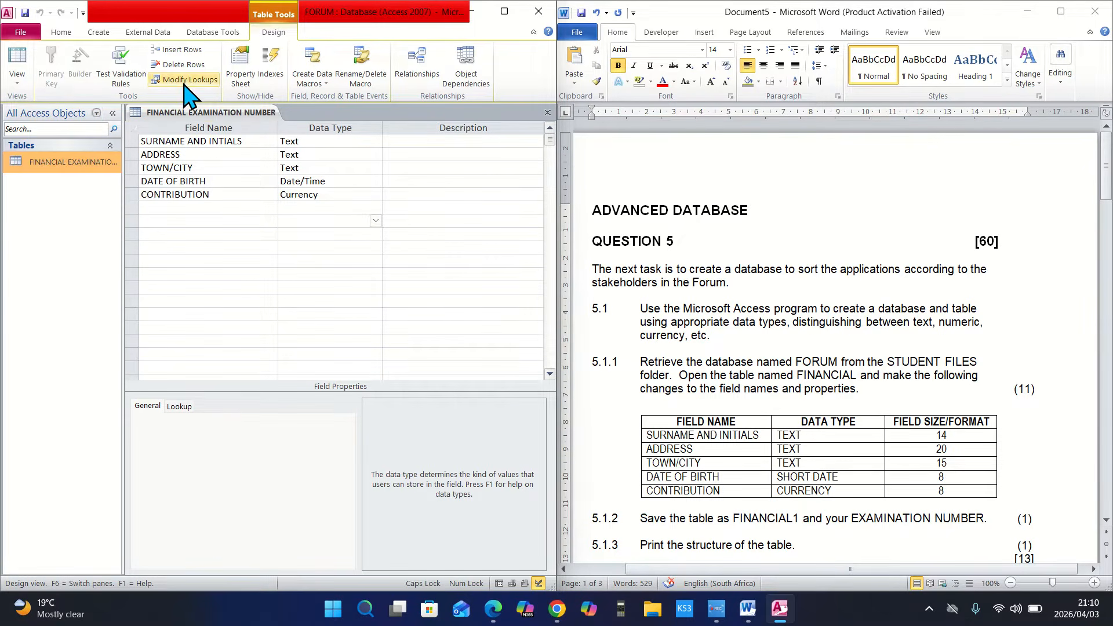
right_click(191, 123)
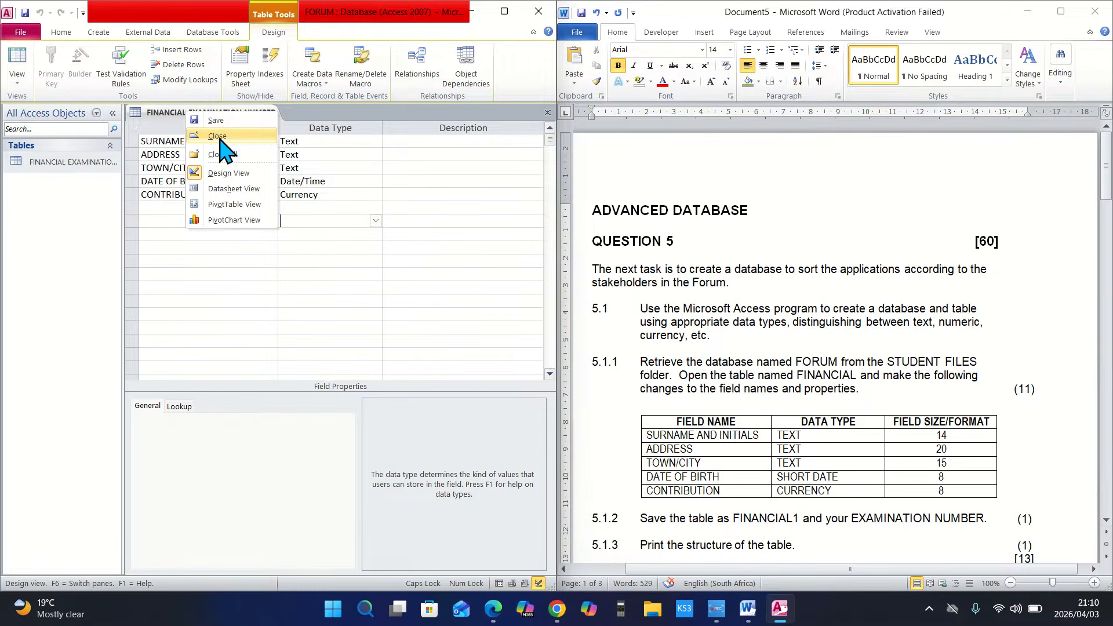
click(219, 138)
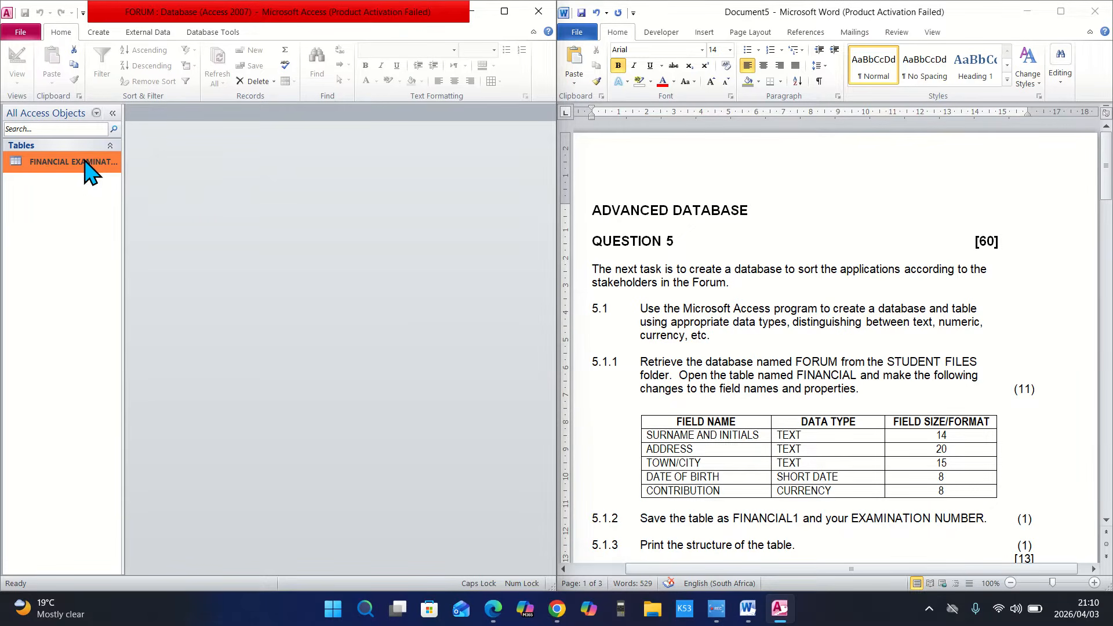
Rename the FINANCIAL EXAMINATION NUMBER table as FINANCIAL 1 followed by the examination number
right_click(89, 171)
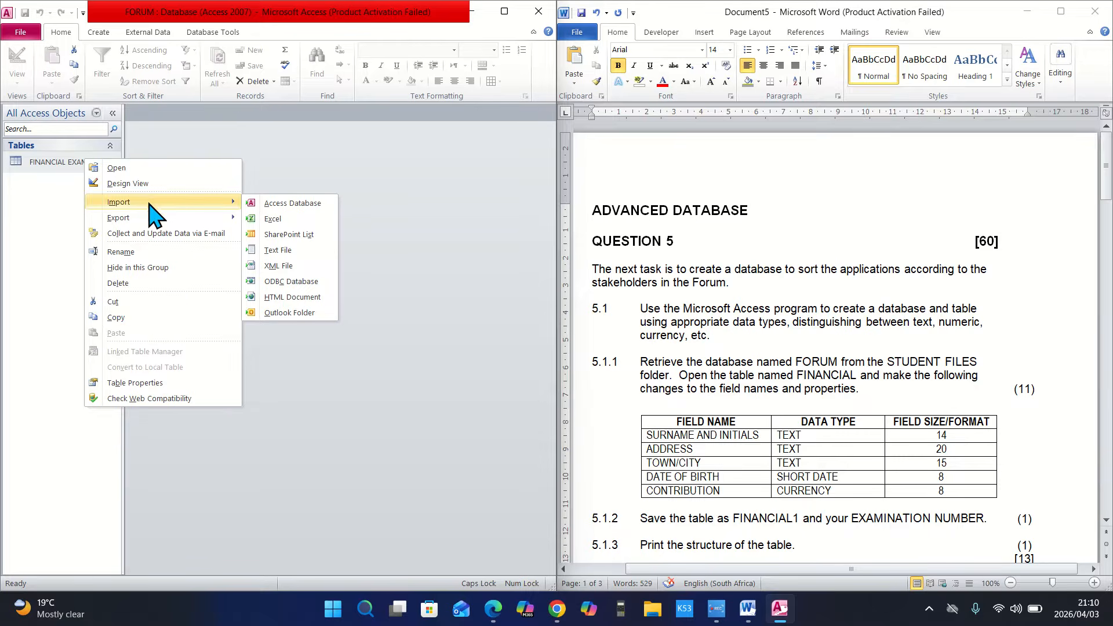
click(137, 256)
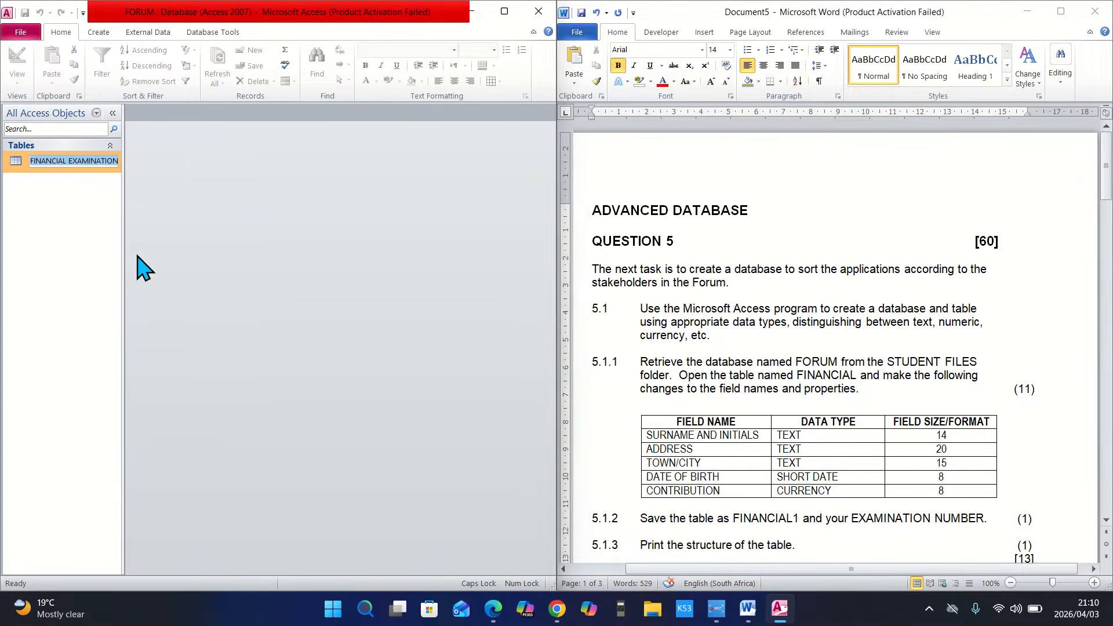
click(116, 160)
text(EXAMINATIO)
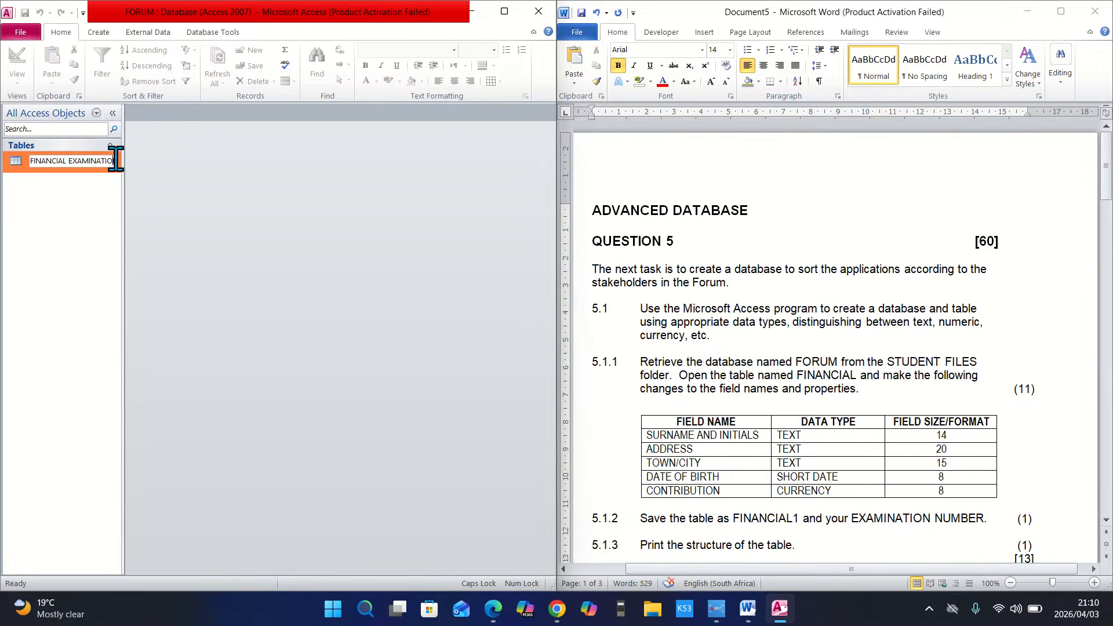
text(N NUMBER)
key(BackSpace)
key(BackSpace)
key(BackSpace)
key(BackSpace)
key(BackSpace)
key(BackSpace)
key(BackSpace)
key(BackSpace)
key(BackSpace)
key(BackSpace)
key(BackSpace)
key(BackSpace)
key(BackSpace)
key(BackSpace)
key(BackSpace)
key(BackSpace)
key(BackSpace)
text(1 123456789)
key(Return)
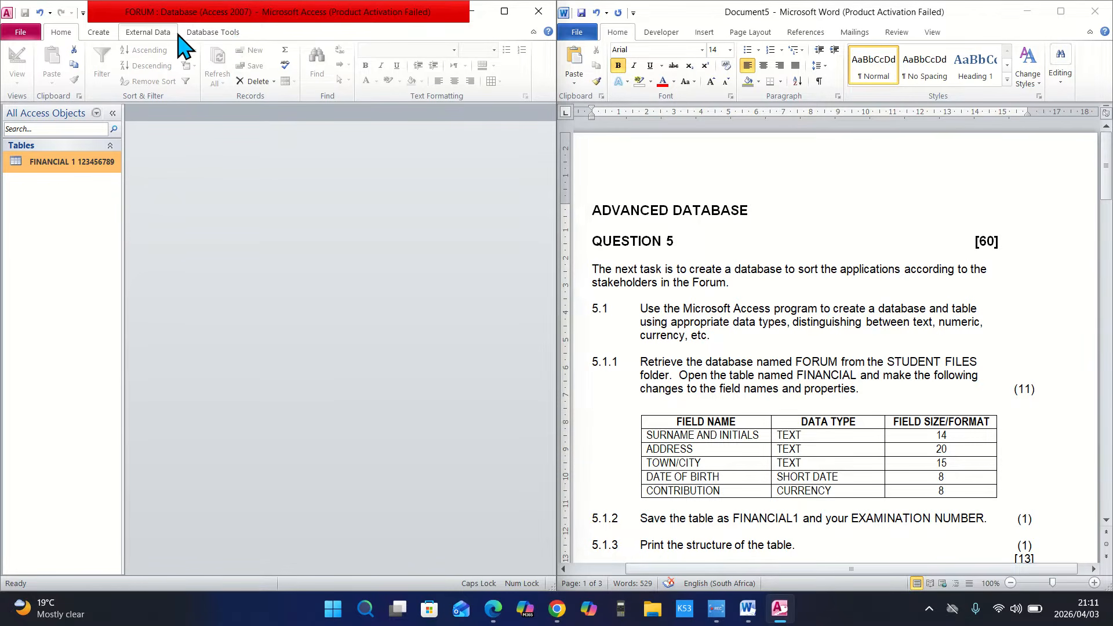
Start the Database Documenter, include the FINANCIAL 1 table and open its table definition print options
click(218, 34)
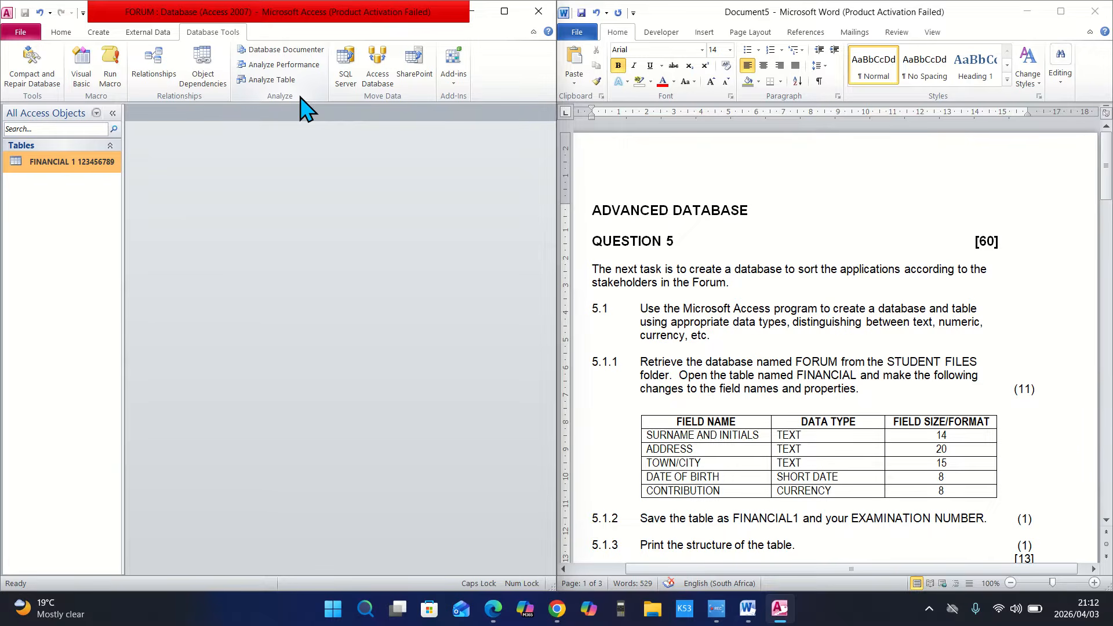
click(303, 50)
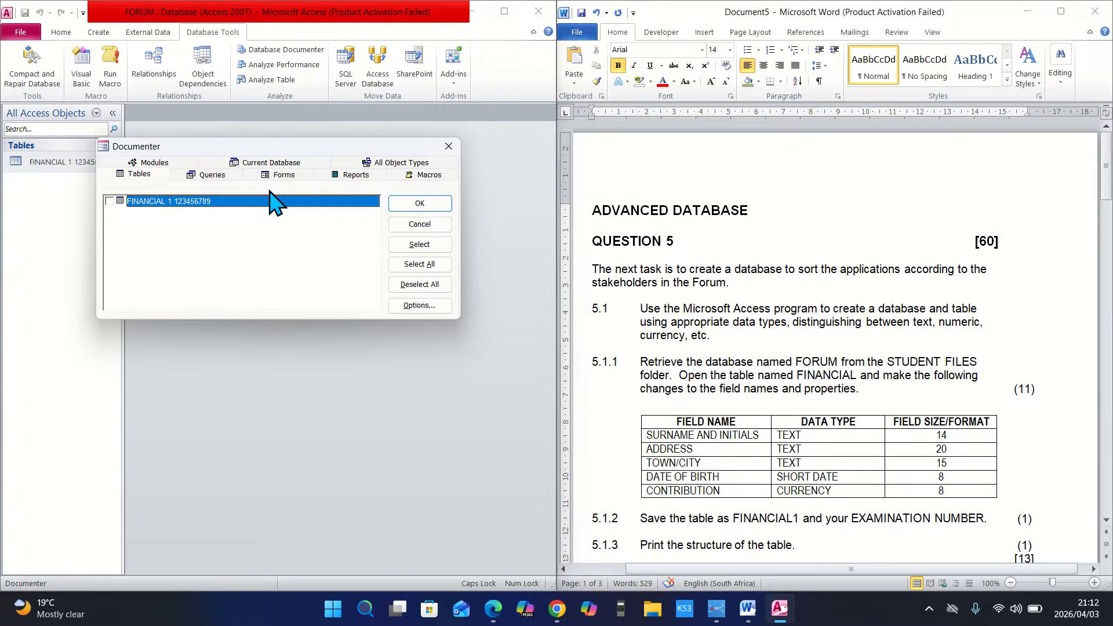
click(109, 201)
click(426, 306)
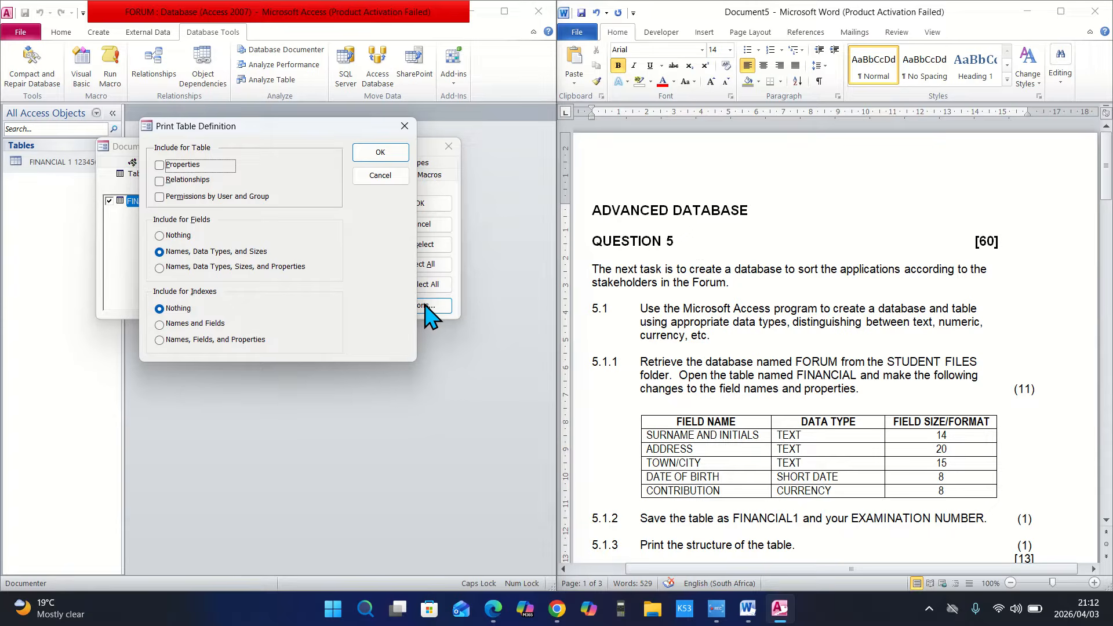
click(405, 126)
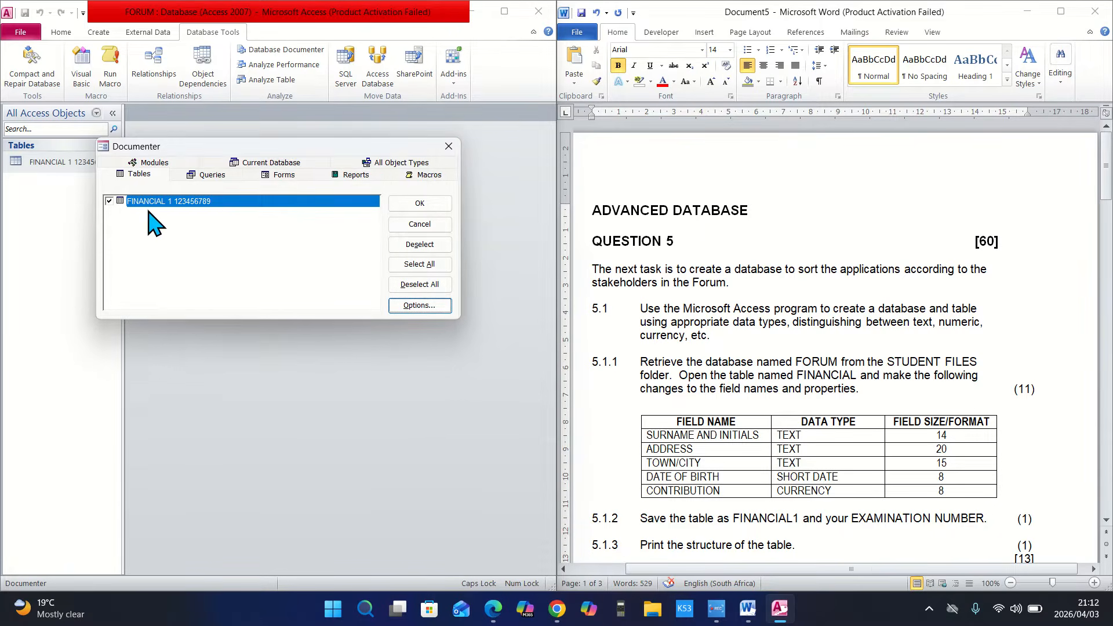
click(416, 307)
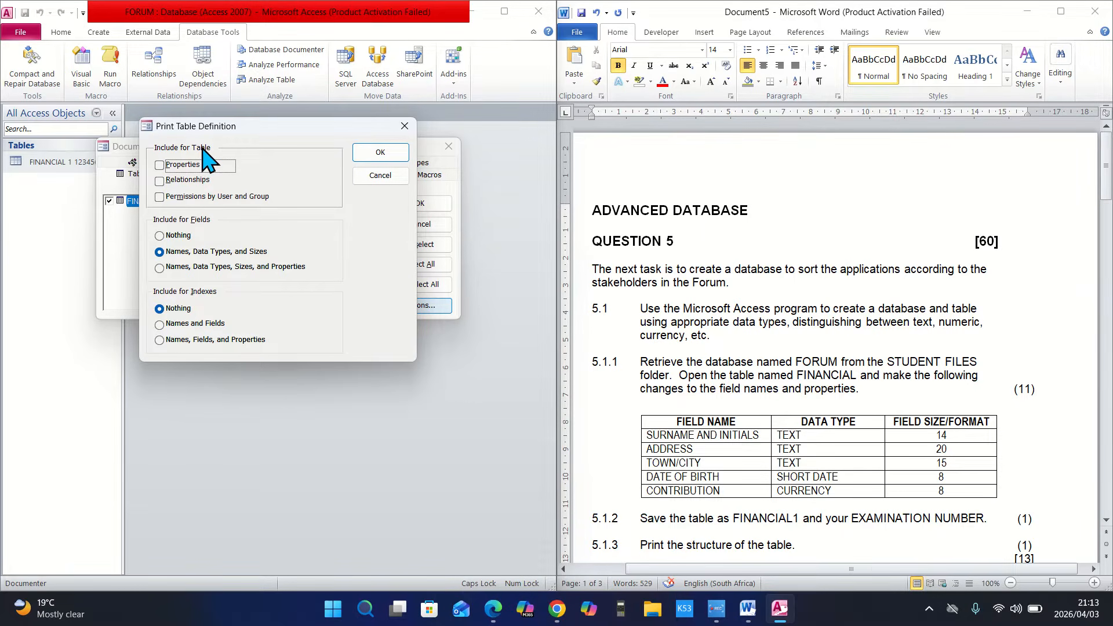
click(160, 165)
click(159, 181)
click(159, 198)
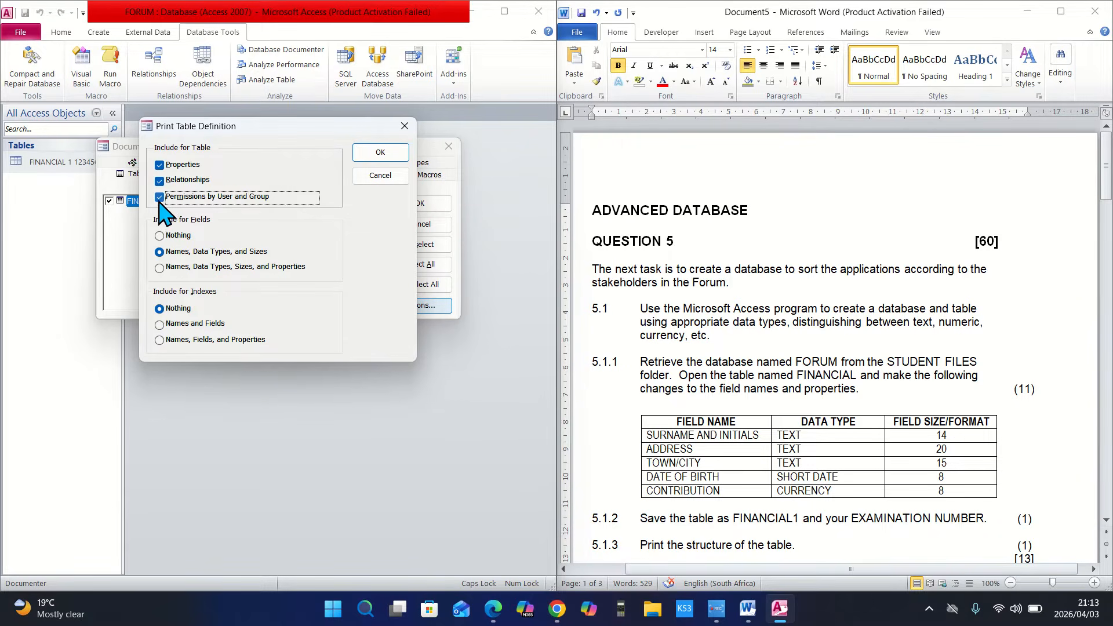
click(159, 198)
click(160, 181)
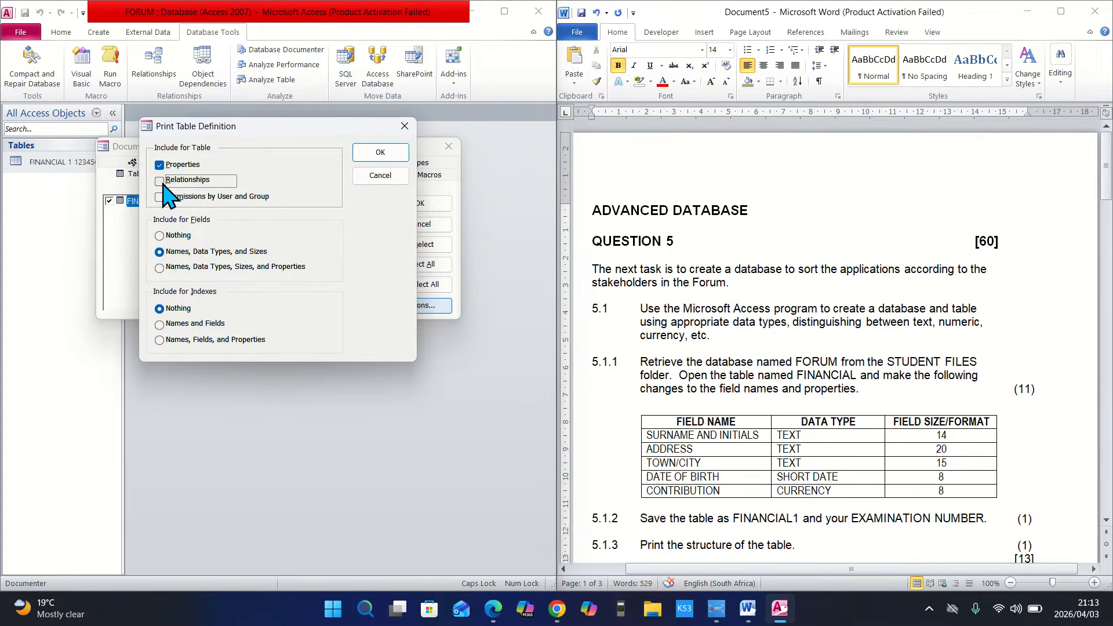
click(160, 165)
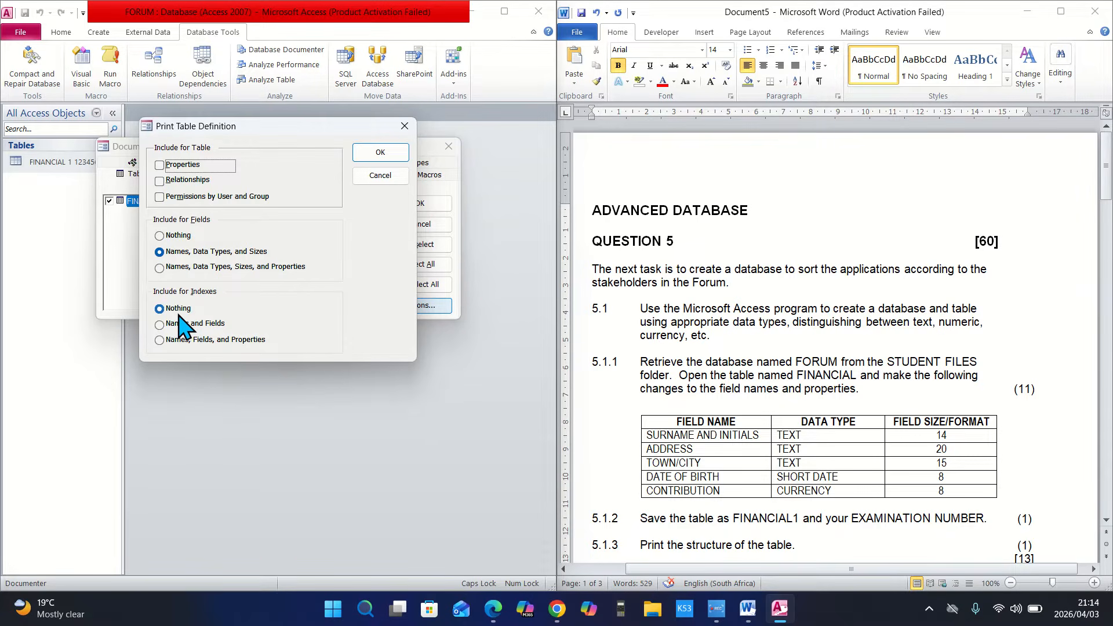
Generate the table's structure report with only names, data types and sizes for fields and nothing for indexes
click(380, 153)
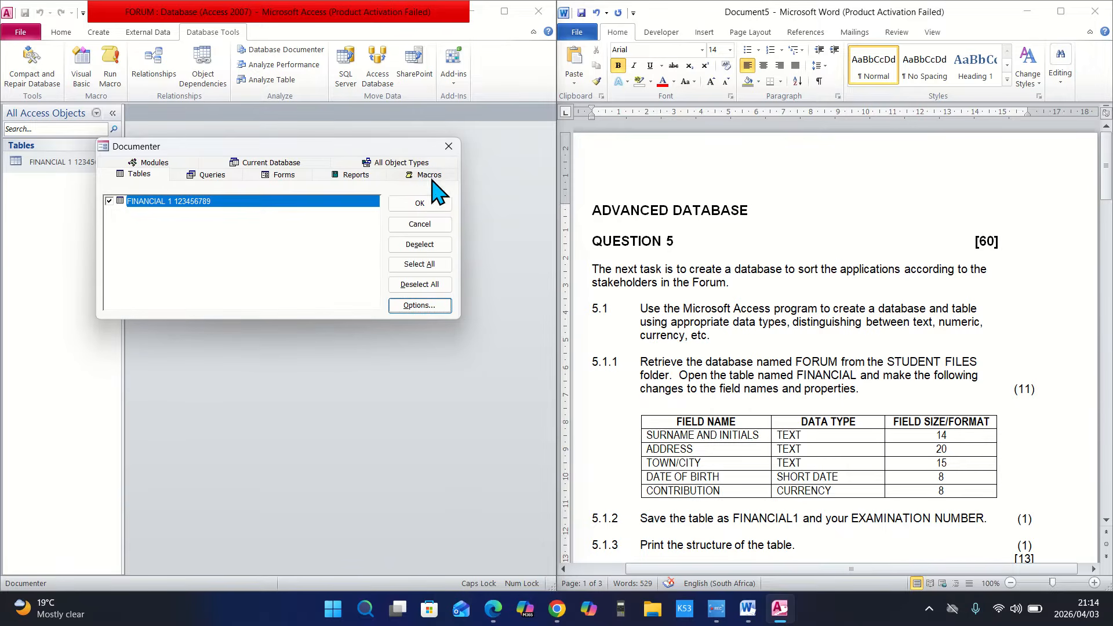
click(430, 207)
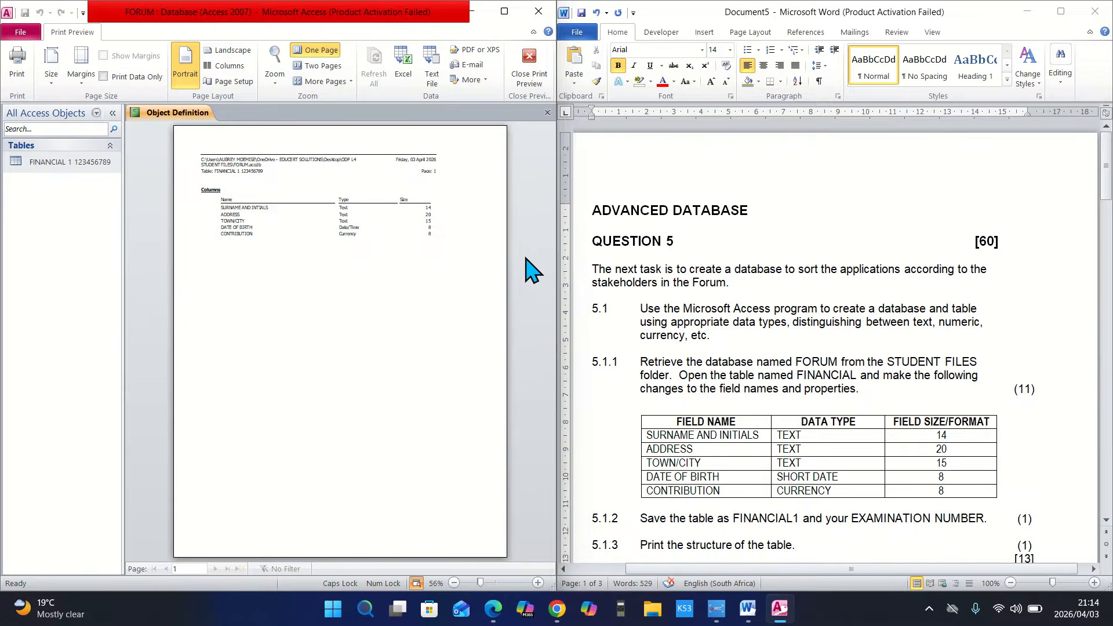
Collapse the Navigation Pane and examine the field names, types and sizes in the enlarged Object Definition report
click(437, 272)
click(492, 346)
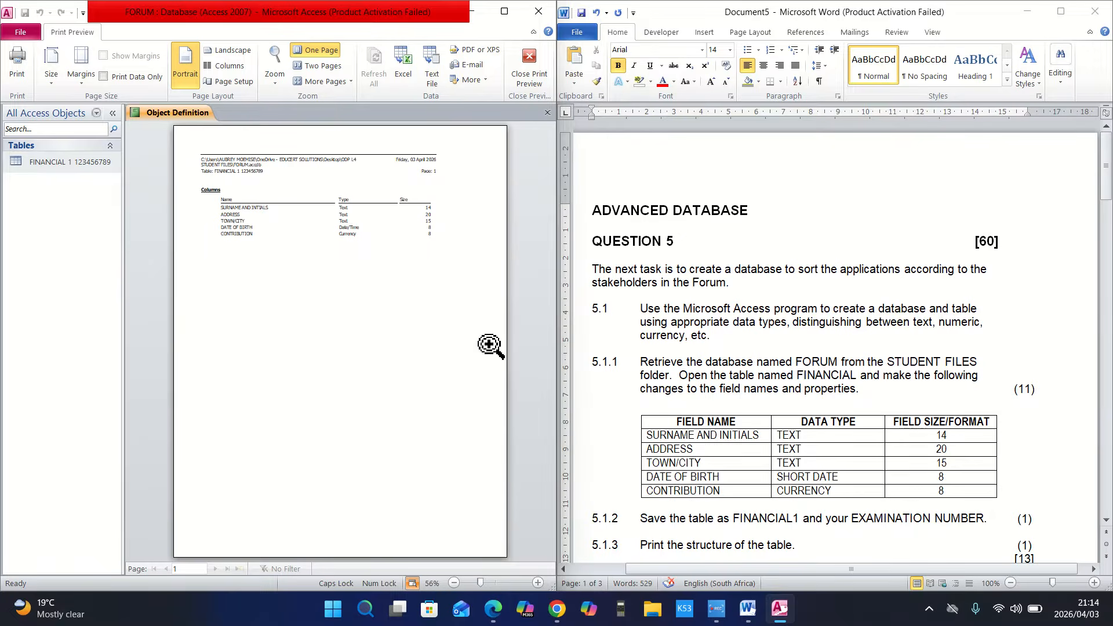
click(115, 161)
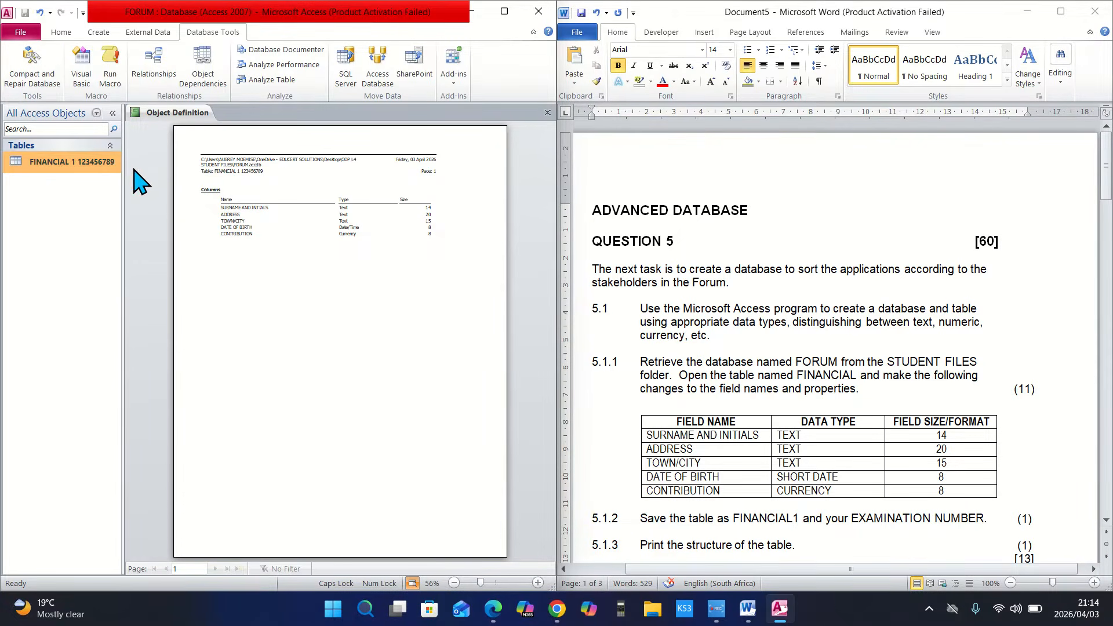
click(113, 146)
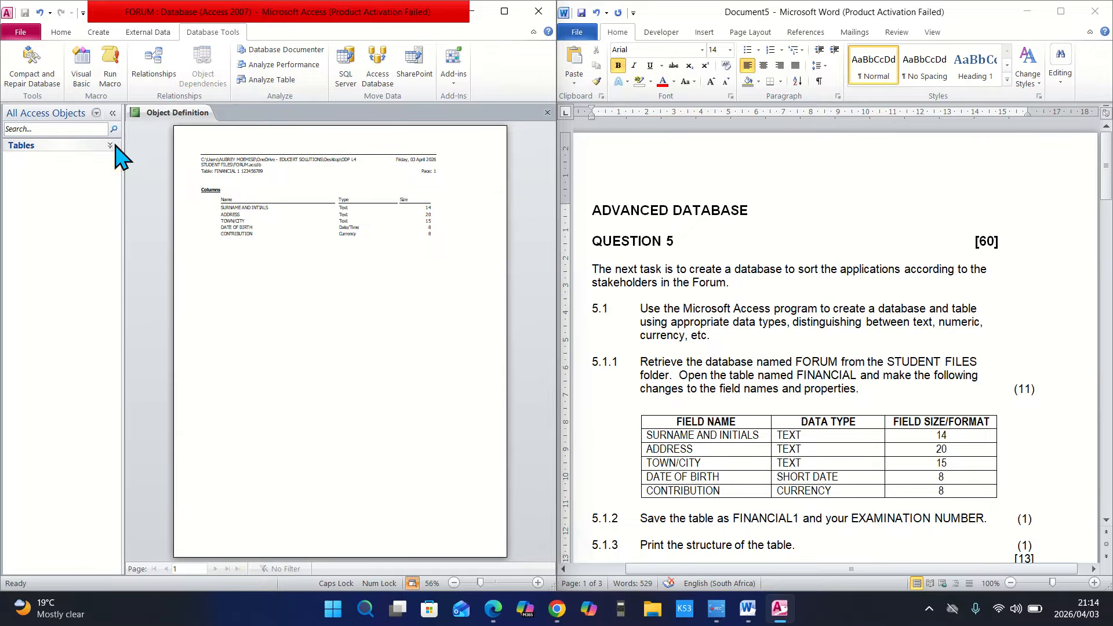
click(111, 146)
click(112, 113)
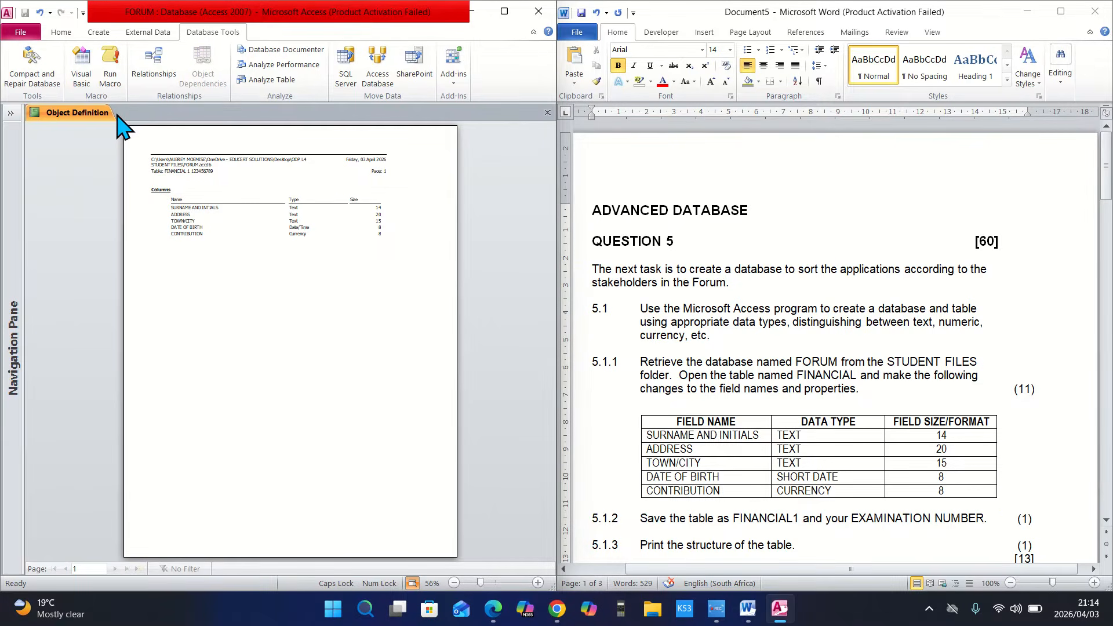
click(378, 320)
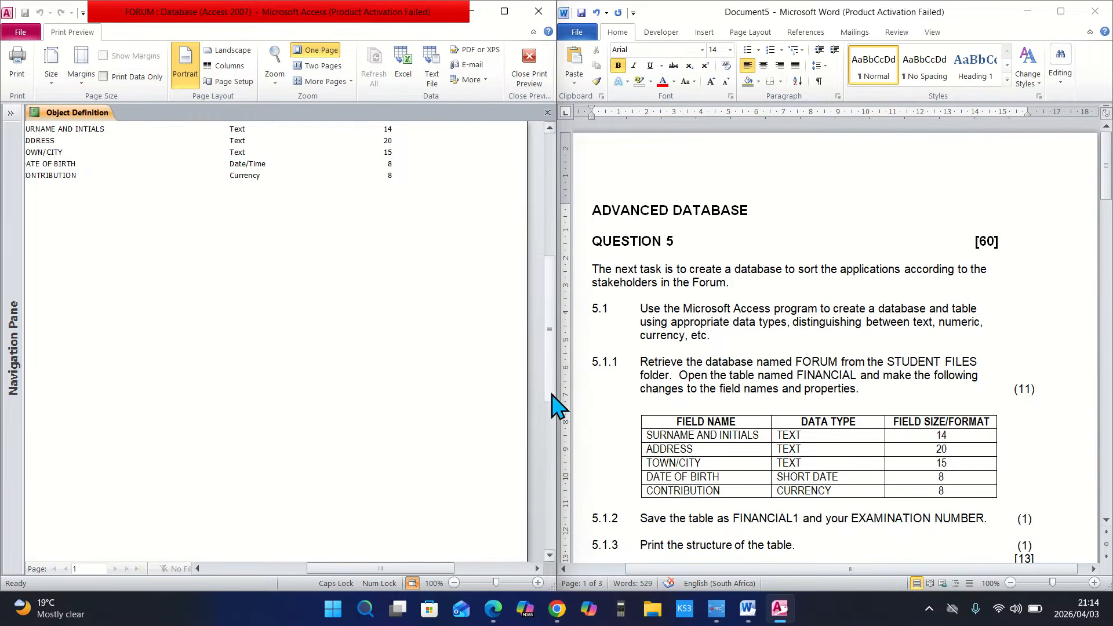
drag(551, 398, 552, 377)
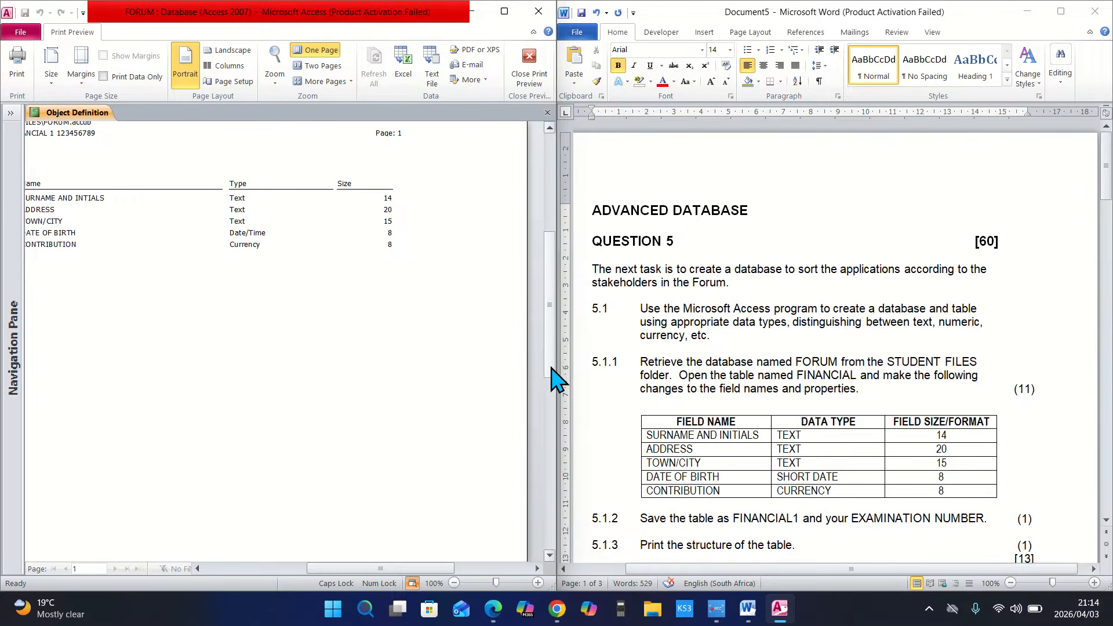
drag(546, 329, 551, 298)
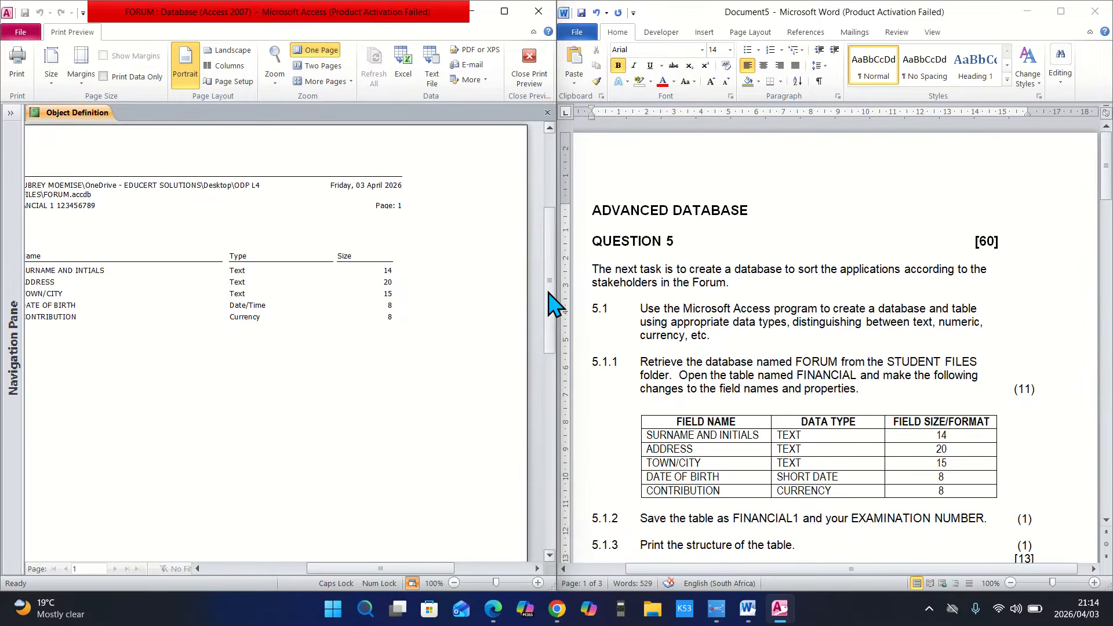
drag(427, 572, 403, 571)
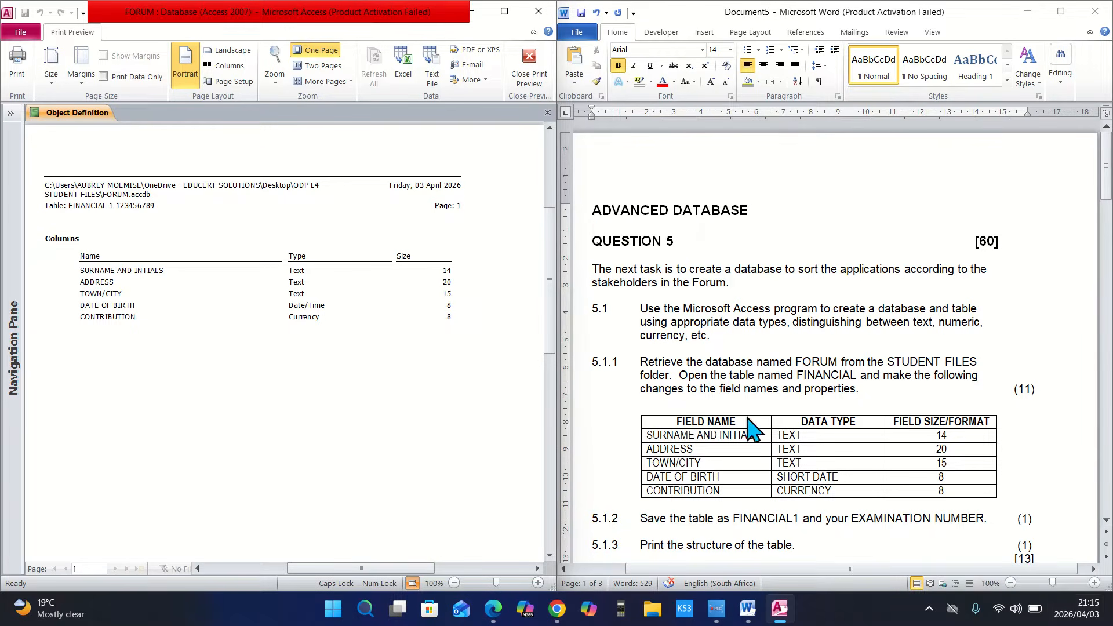
Close the structure report preview, expand the Navigation Pane and read question 5.1.4 in the exam document
click(529, 73)
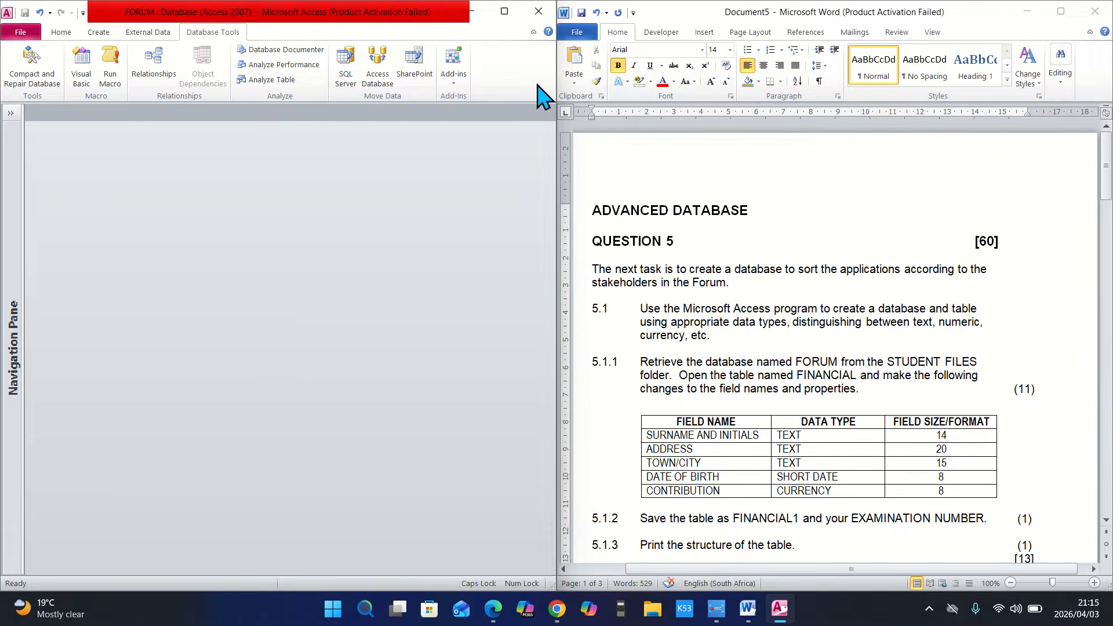
click(9, 122)
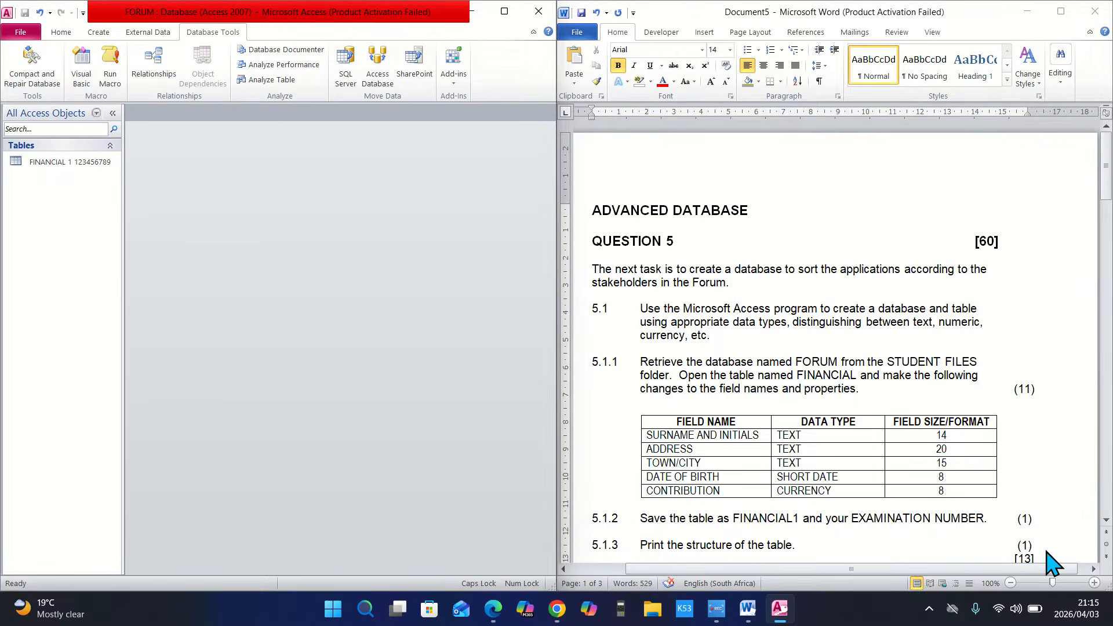
drag(1106, 184, 1106, 237)
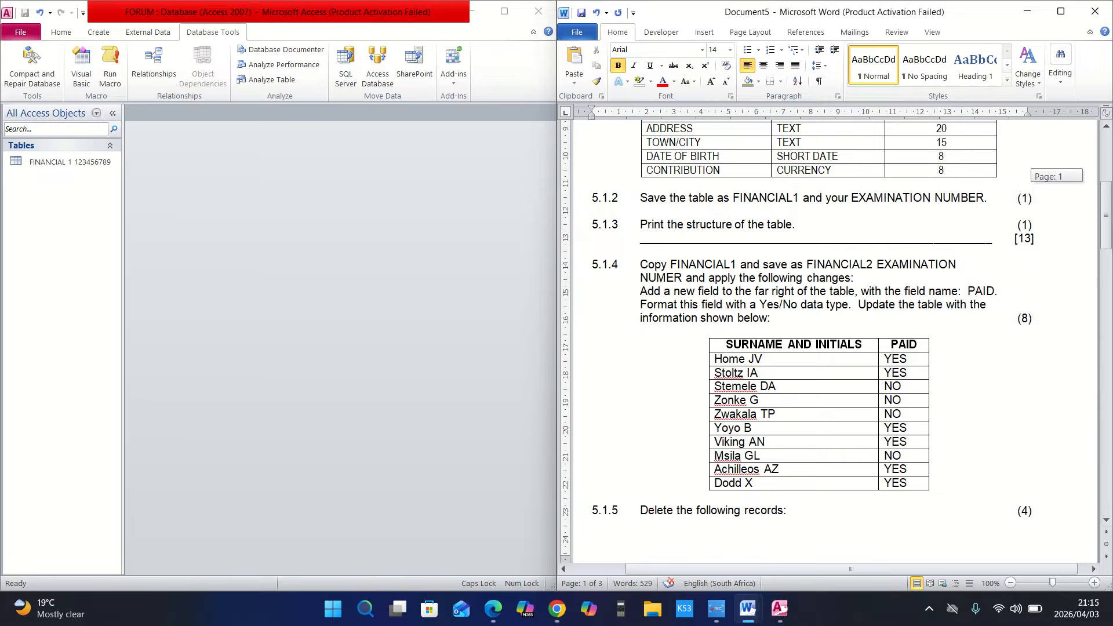
scroll(1007, 290, up, 6)
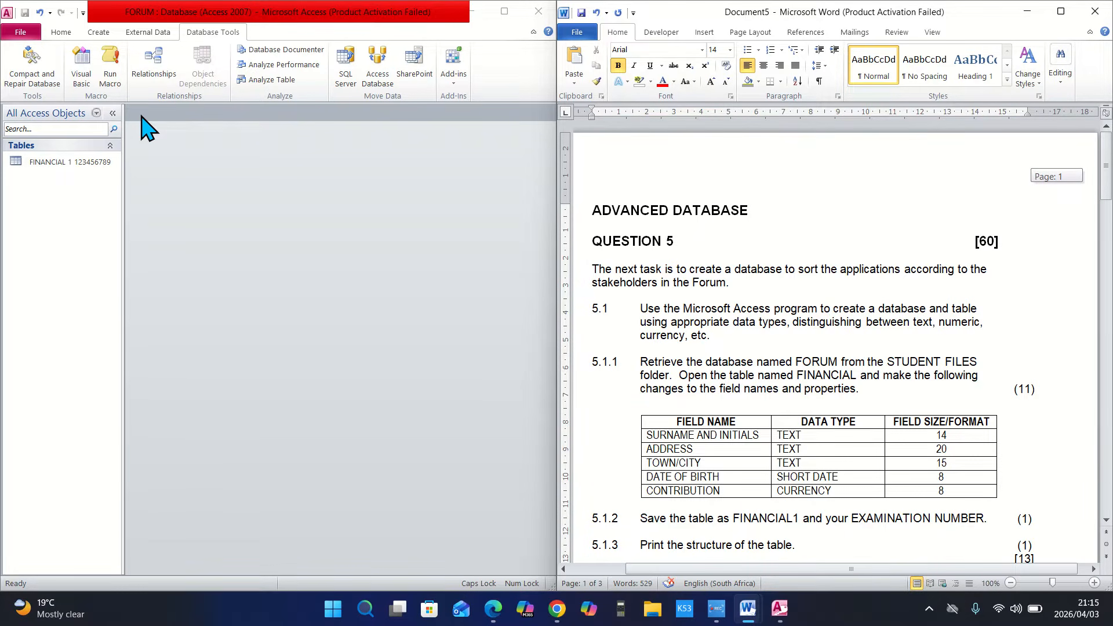
Copy the FINANCIAL 1 table and start pasting it as a new table in the database
right_click(62, 164)
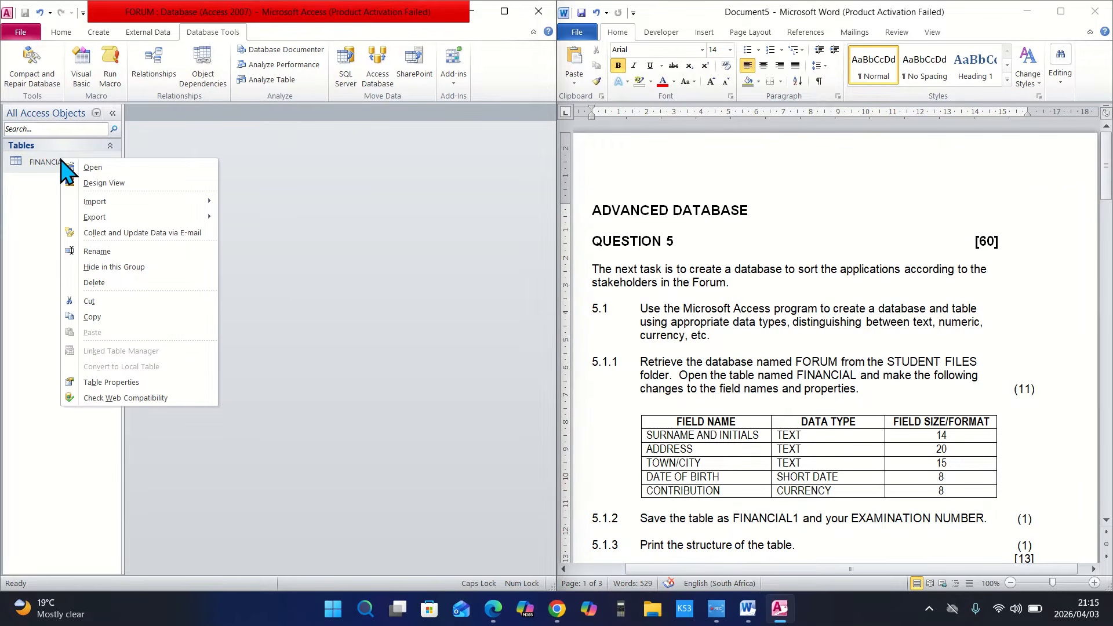
click(127, 318)
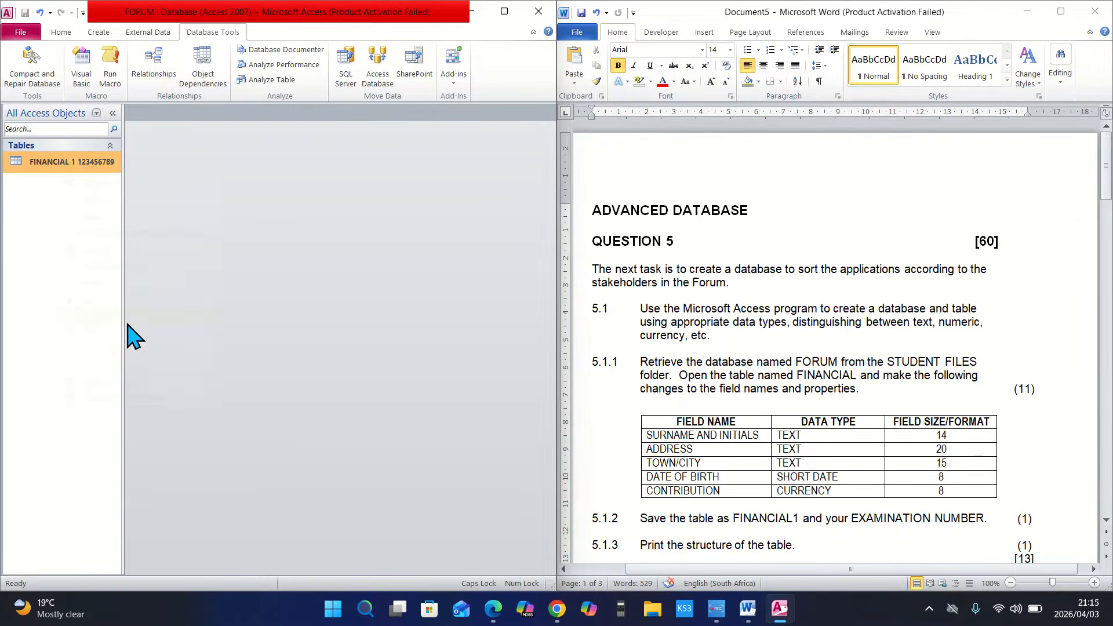
right_click(48, 245)
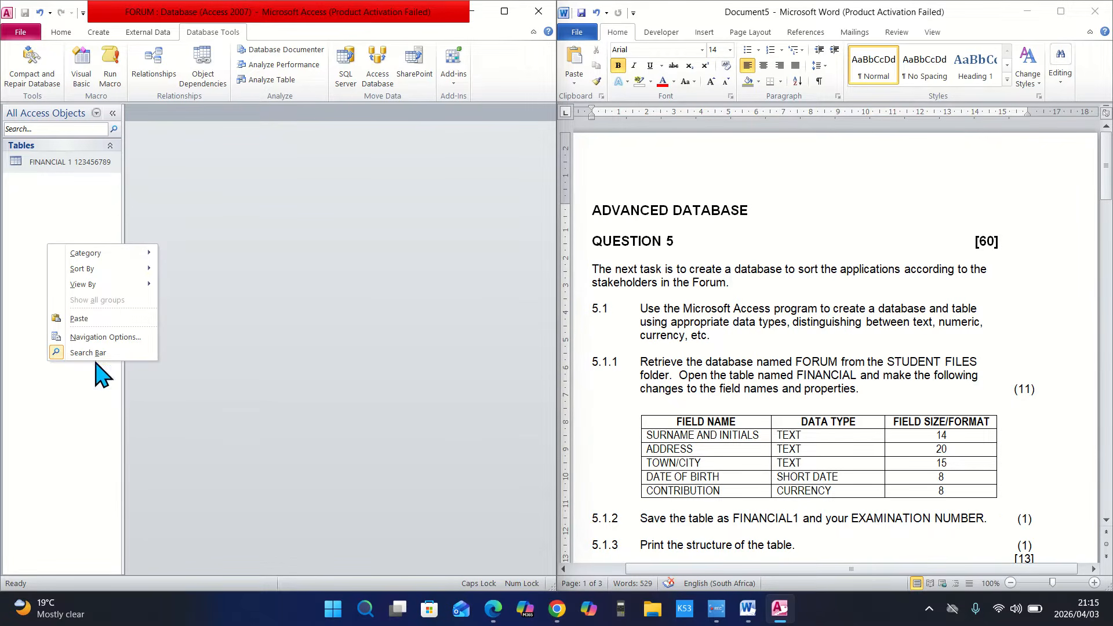
click(89, 320)
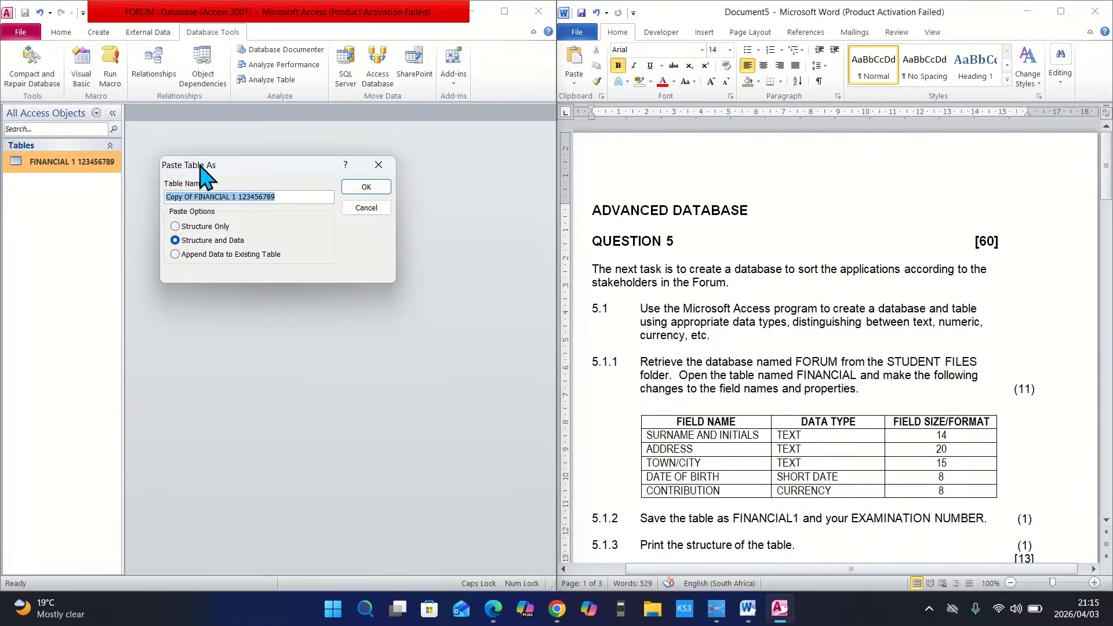
Remove "Copy Of" from the pasted table's name and try to paste it with structure and data
click(193, 197)
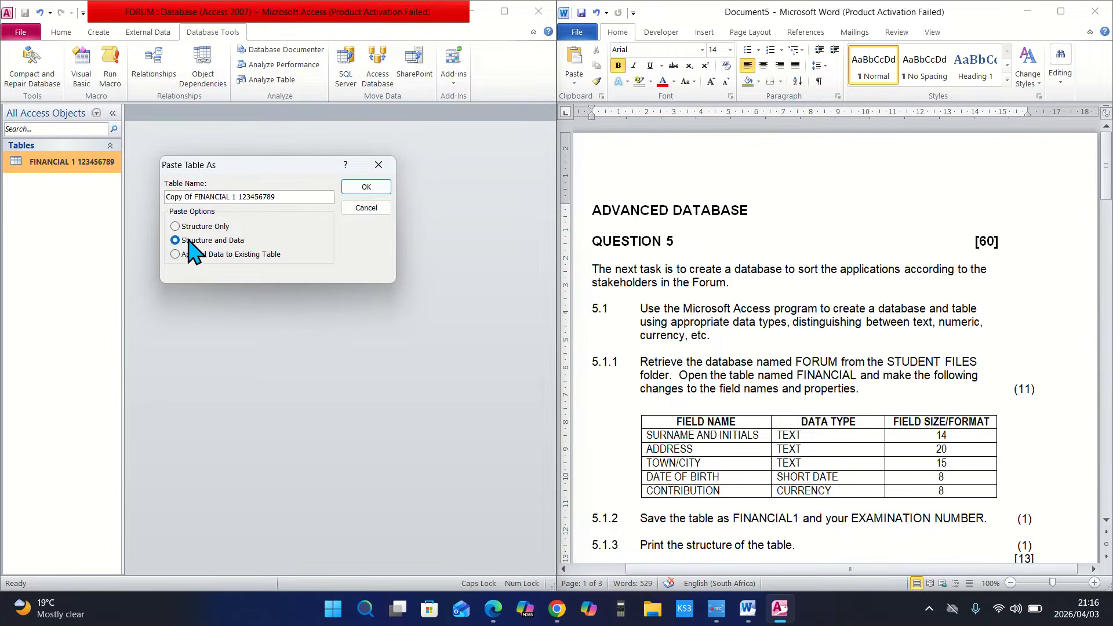
key(BackSpace)
key(BackSpace)
key(BackSpace)
key(BackSpace)
key(BackSpace)
key(BackSpace)
key(BackSpace)
key(BackSpace)
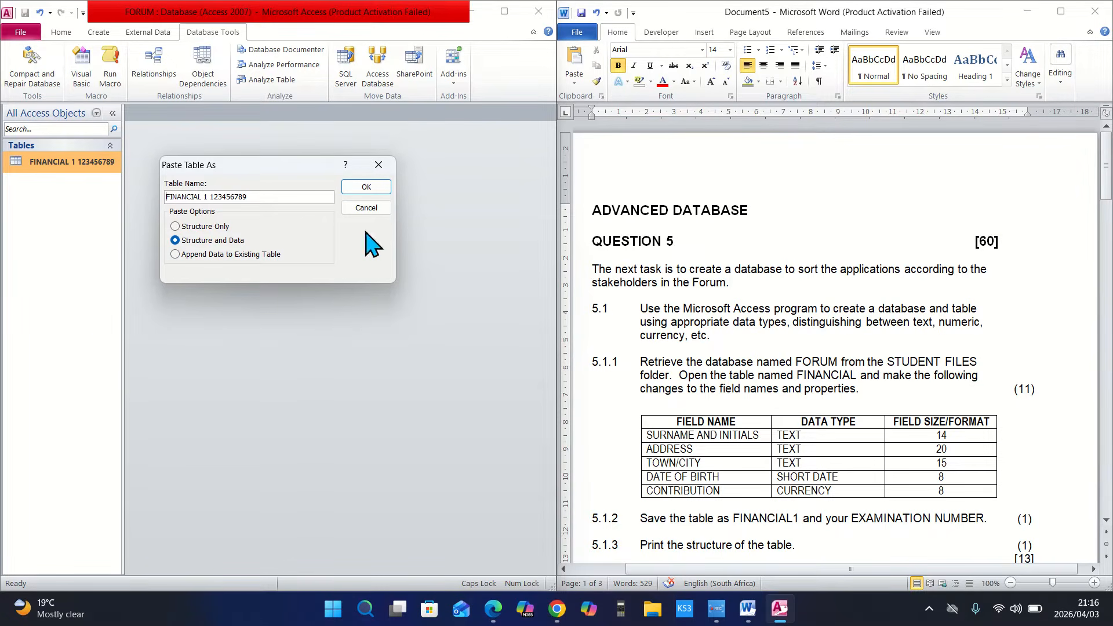
click(382, 186)
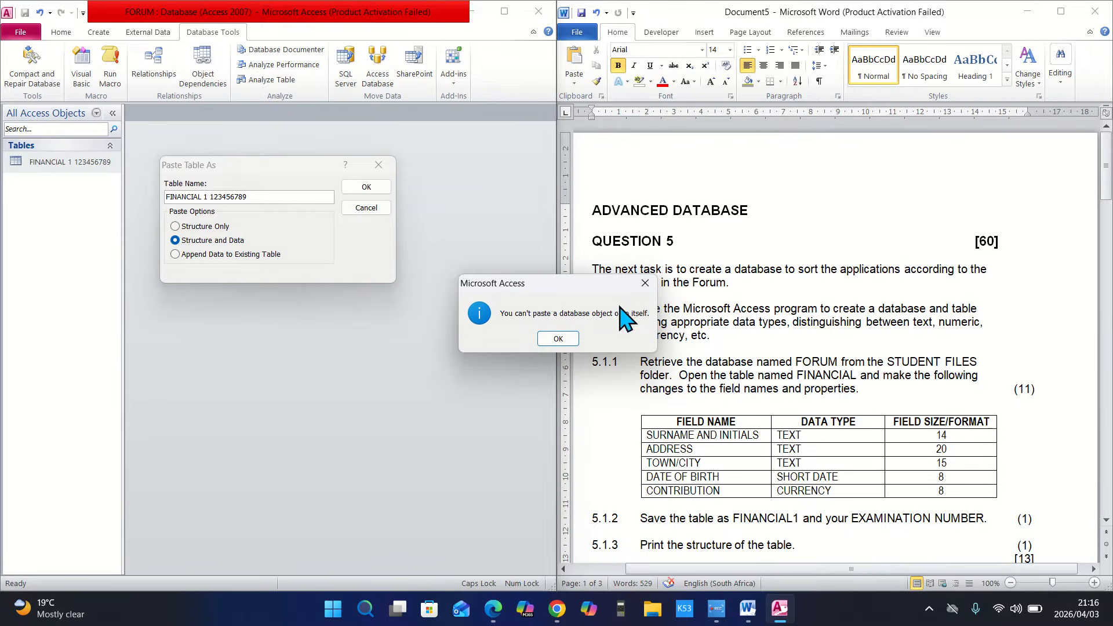
click(645, 282)
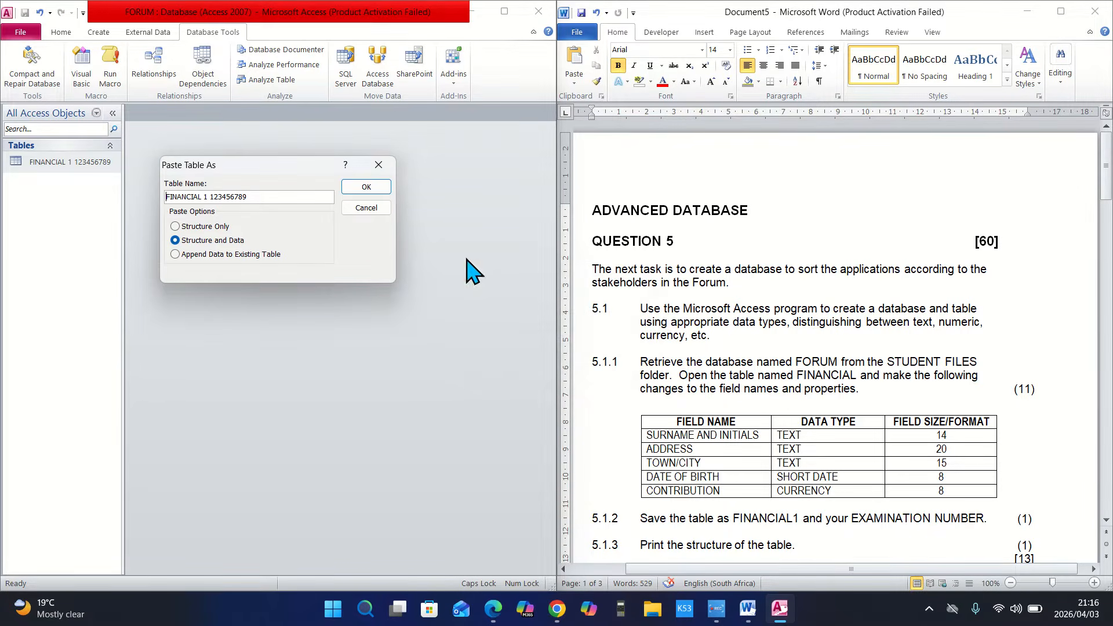
Change the copy's name to FINANCIAL 2 followed by the examination number and paste it with structure and data
click(210, 198)
key(BackSpace)
key(BackSpace)
text(2)
click(366, 187)
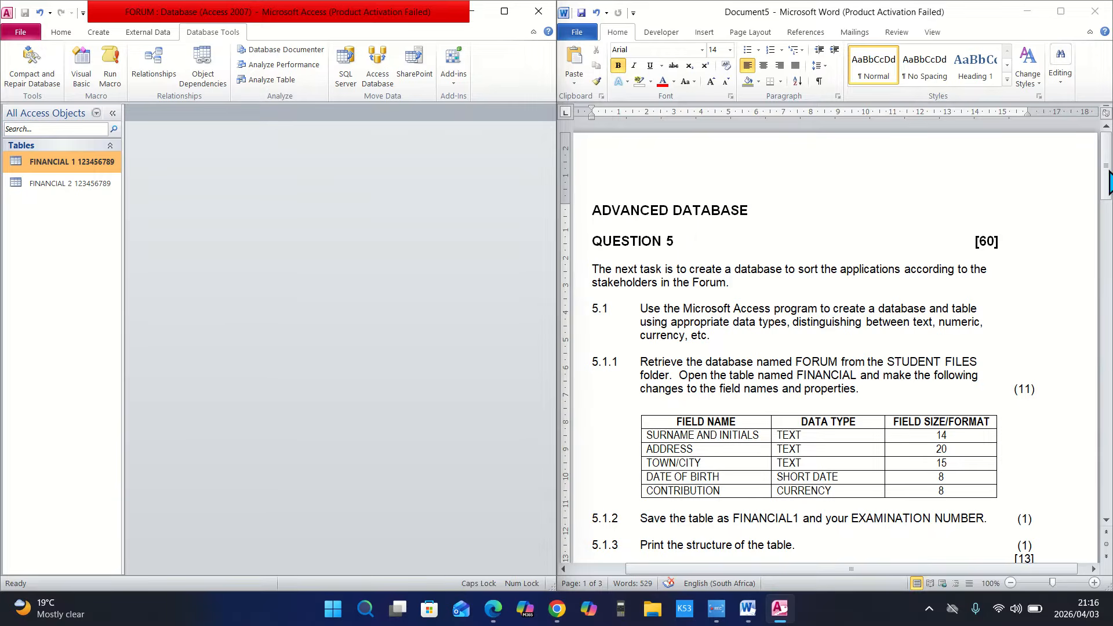
Highlight the new-field instructions of question 5.1.4, open the FINANCIAL 2 table and check its last columns
drag(1109, 180, 1069, 248)
drag(640, 165, 721, 200)
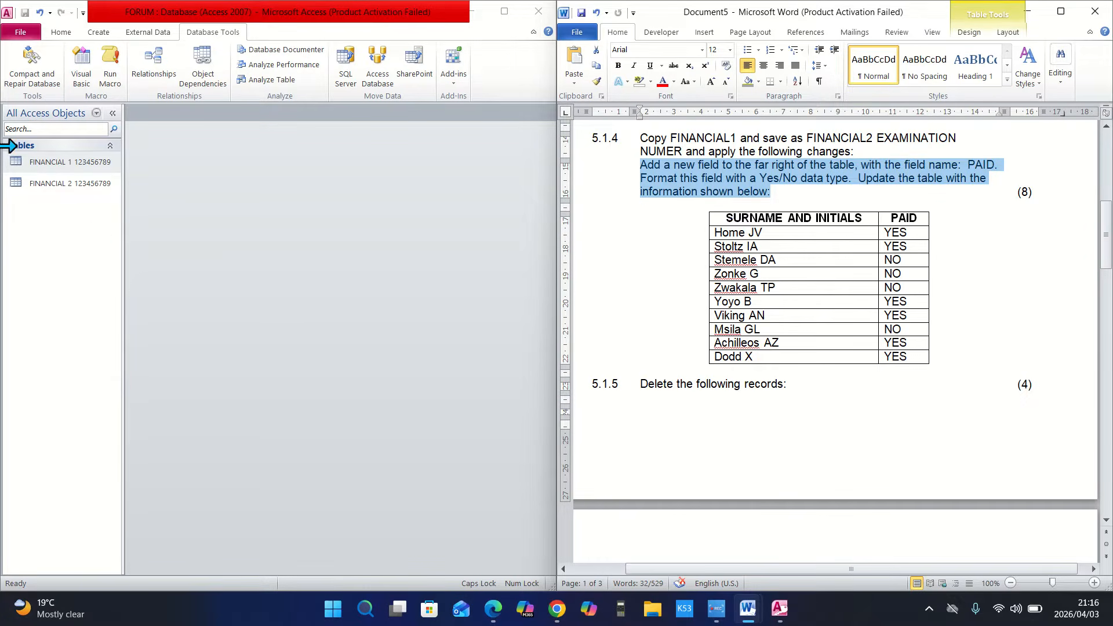
right_click(89, 187)
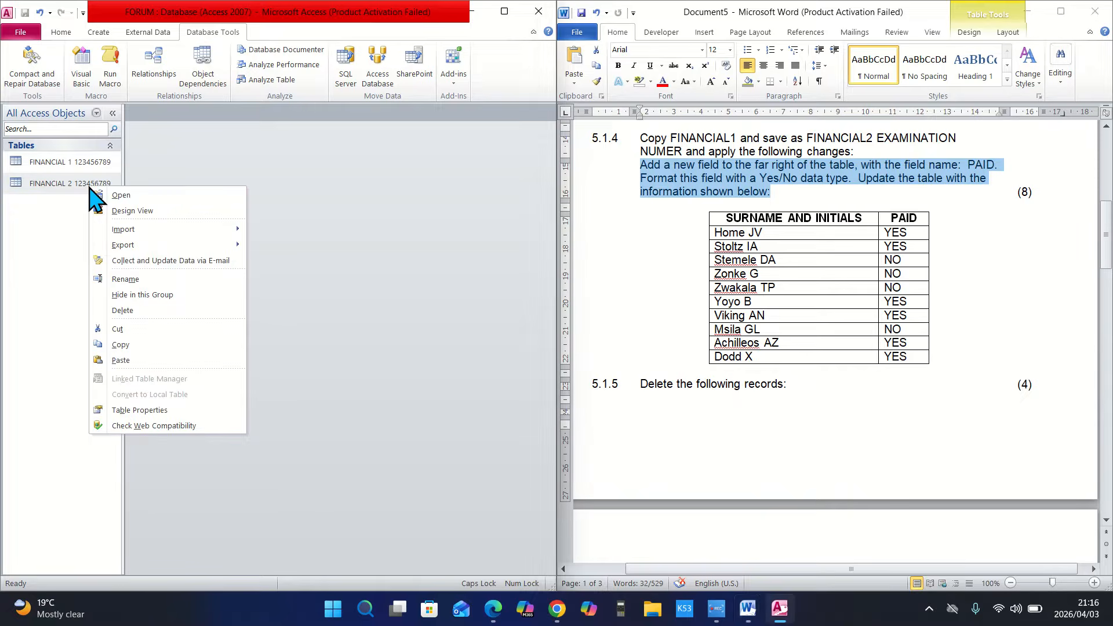
click(130, 195)
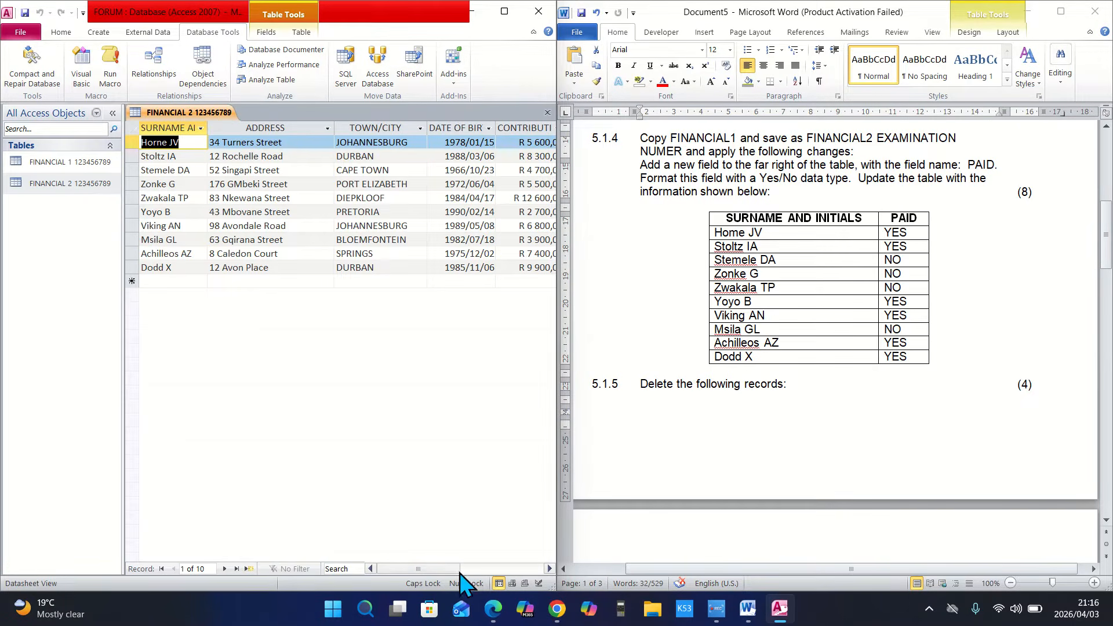
drag(460, 572, 499, 575)
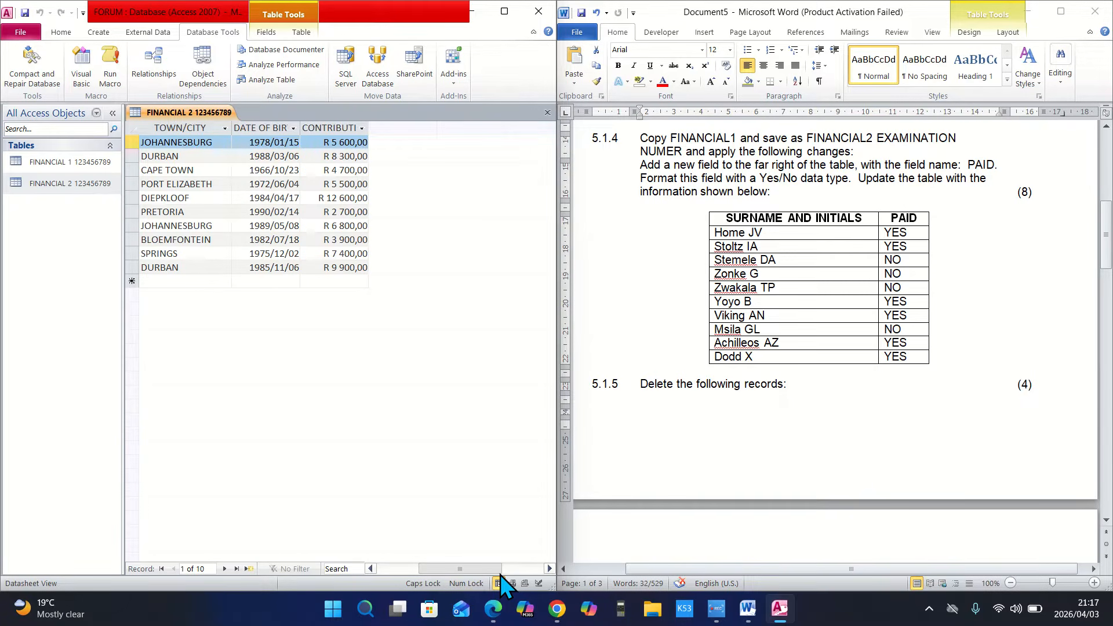
click(499, 583)
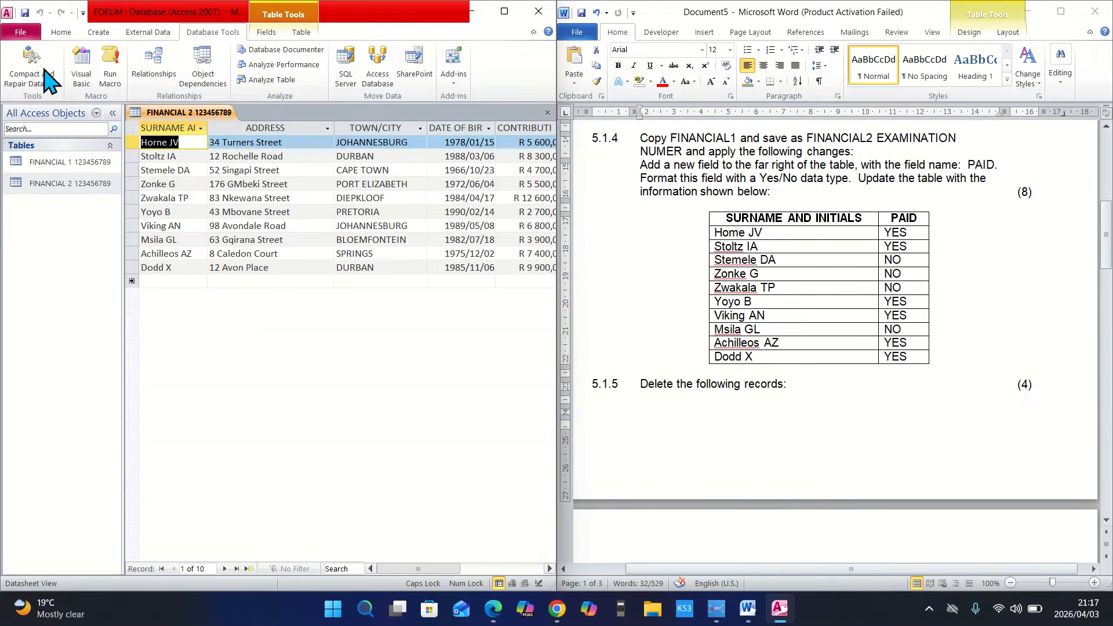
Switch the FINANCIAL 2 table to Design View and add a field named PAID below CONTRIBUTION
click(61, 32)
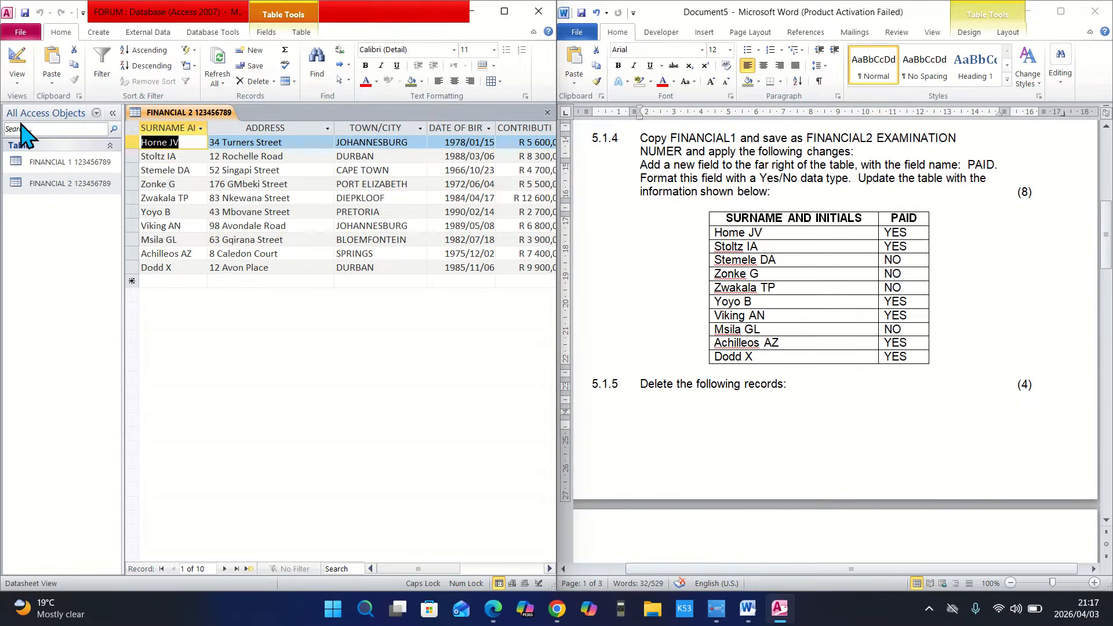
click(18, 85)
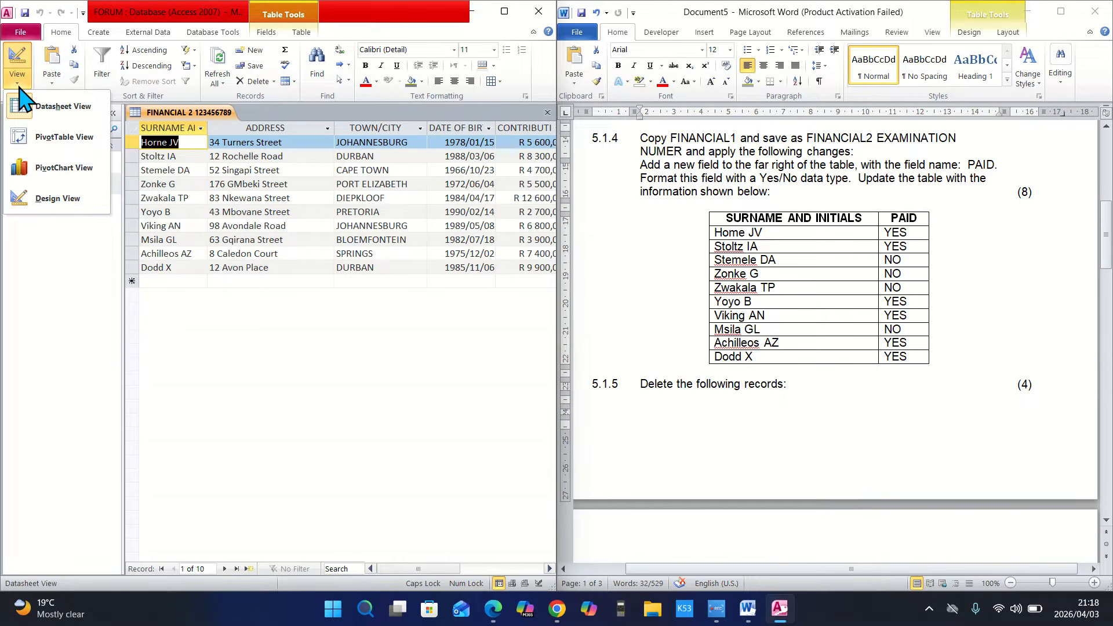
click(83, 199)
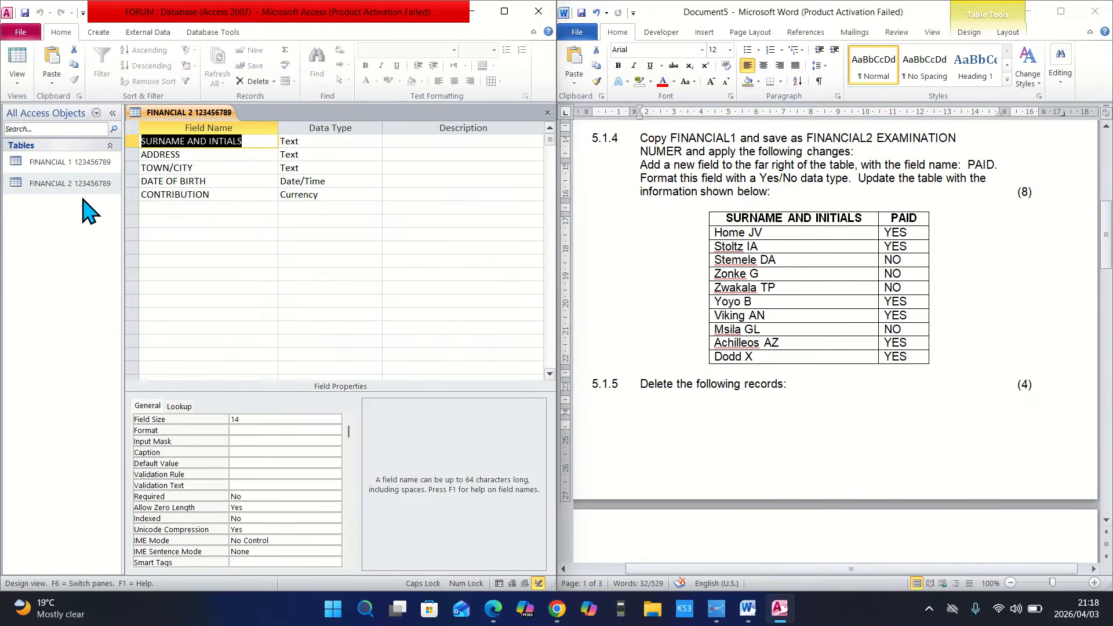
click(165, 208)
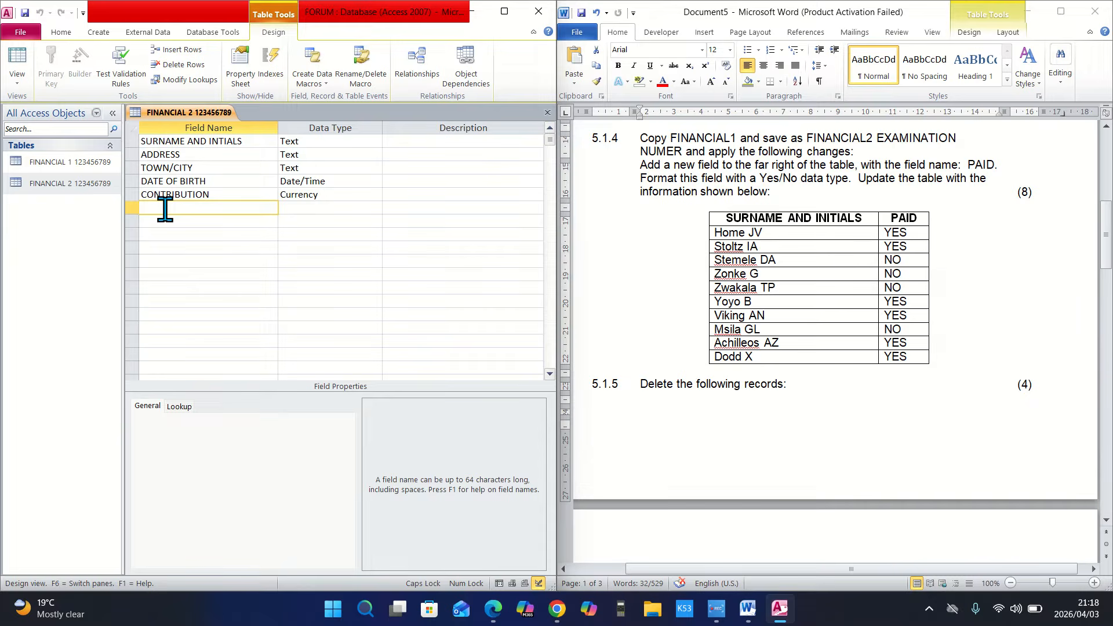
text(PAID)
key(Tab)
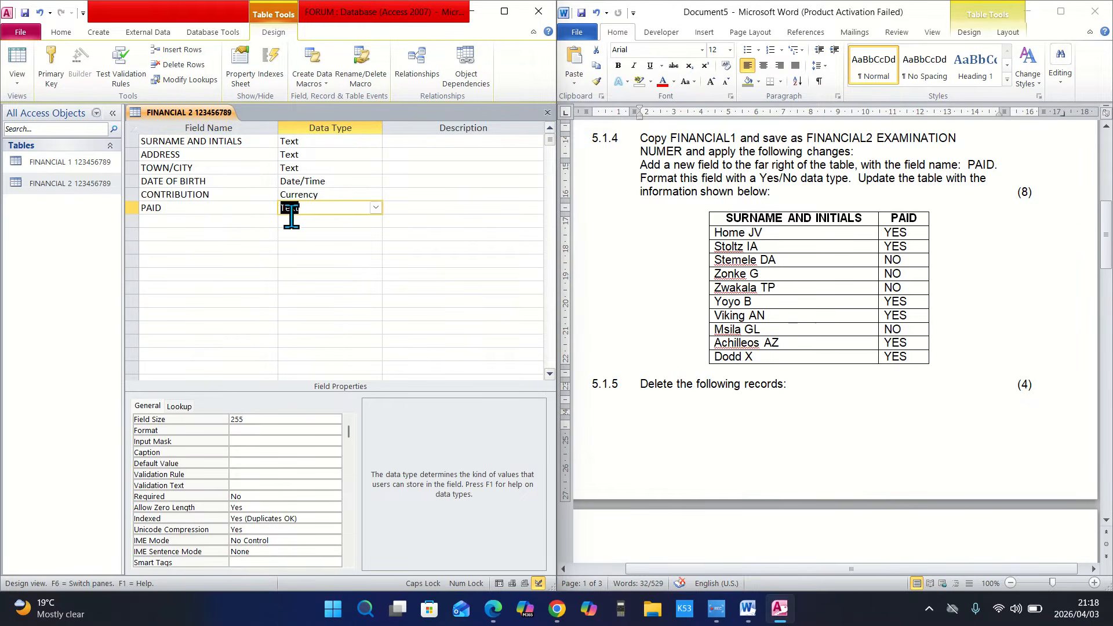
Set the PAID field's data type to Yes/No
click(376, 208)
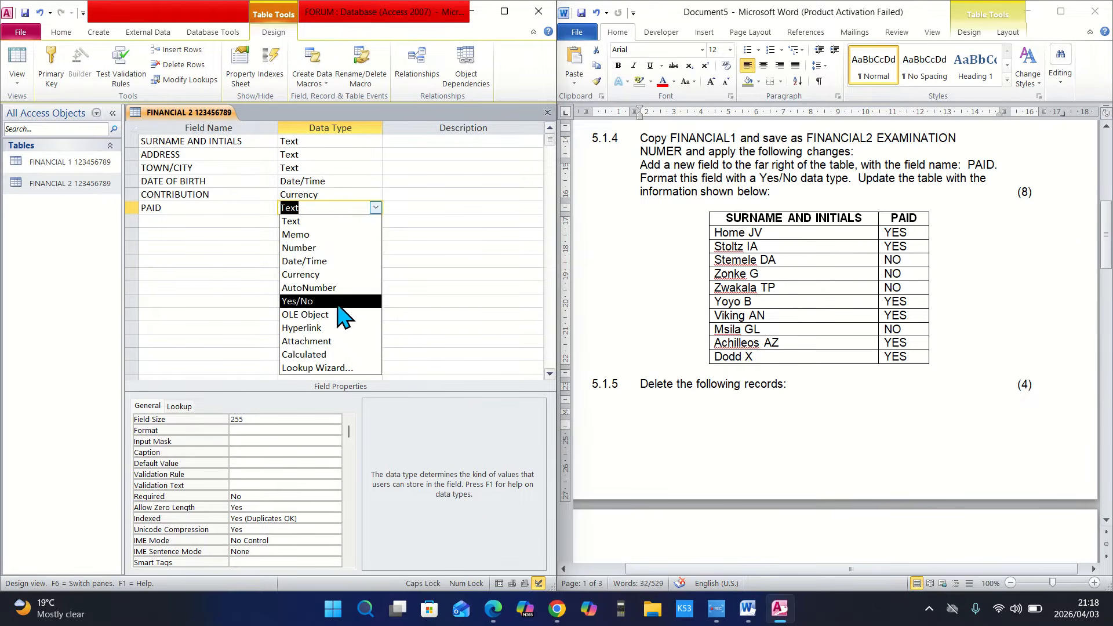
click(375, 209)
click(376, 209)
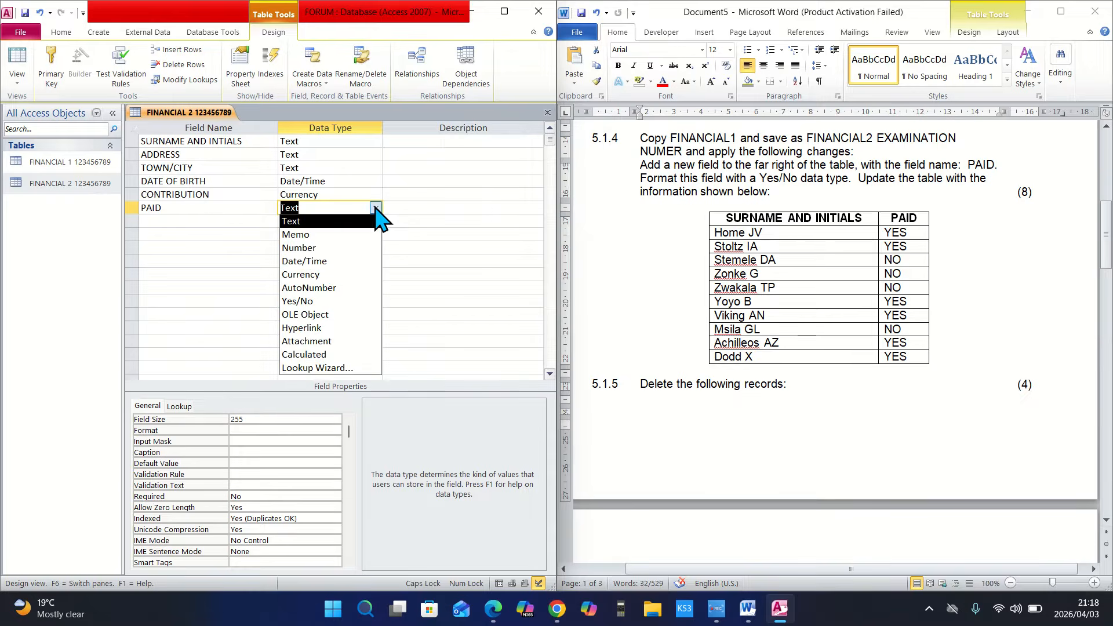
click(302, 302)
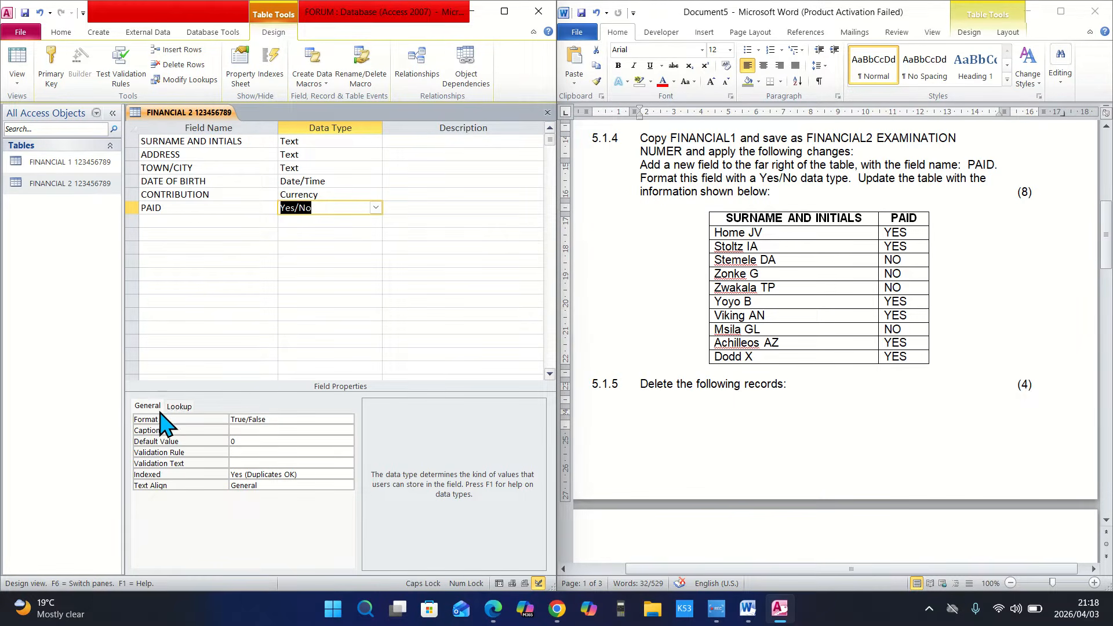
Set the PAID field's format to Yes/No and save the table design
click(309, 420)
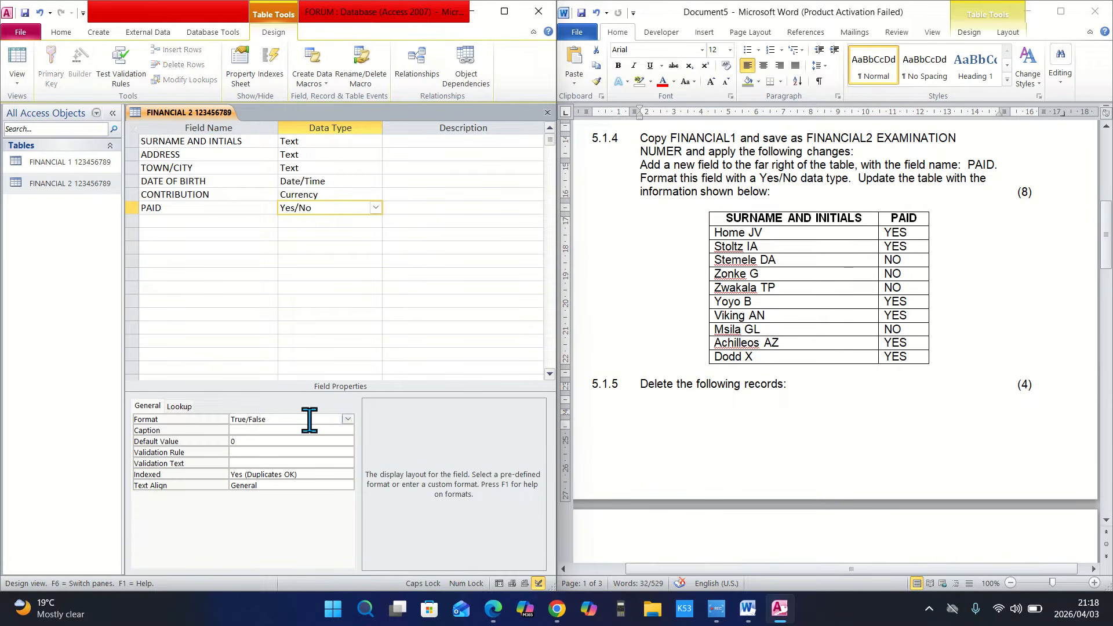
click(348, 420)
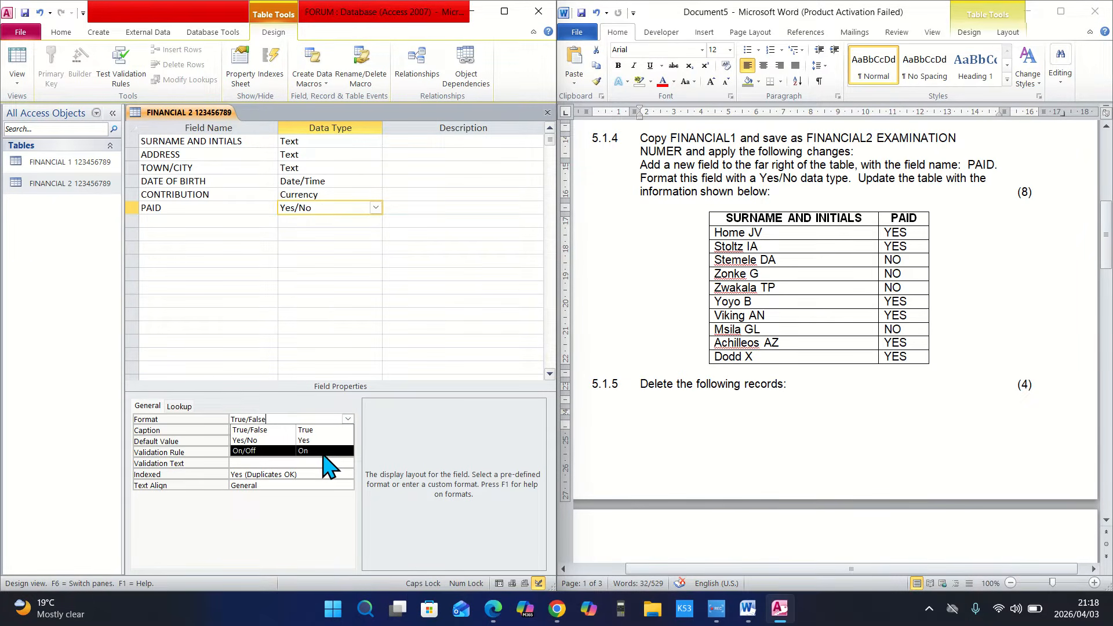
click(250, 442)
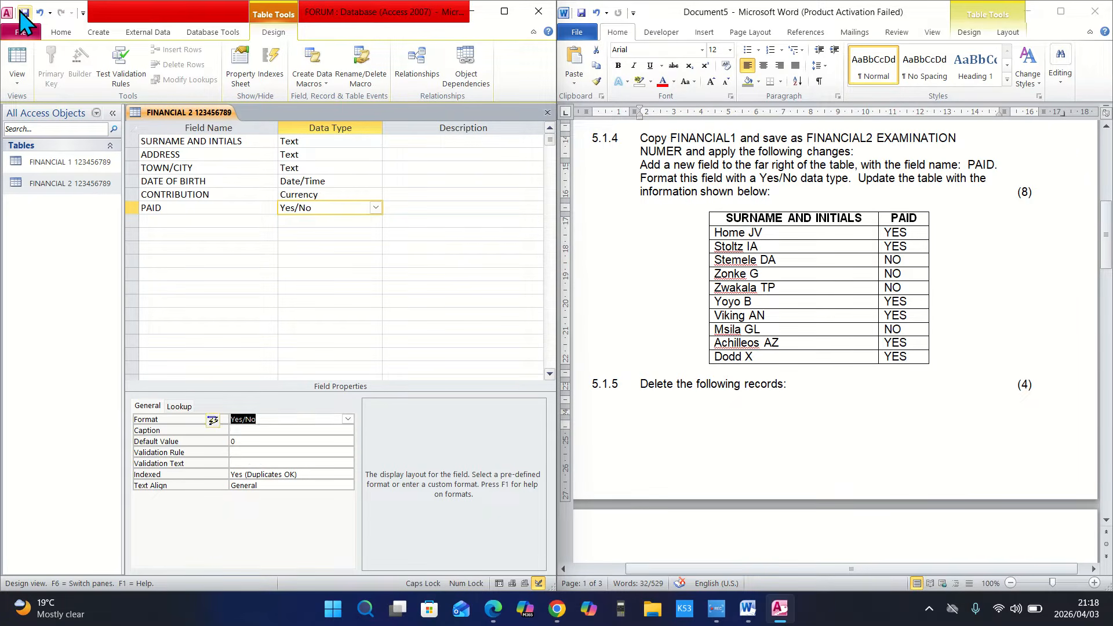
click(21, 32)
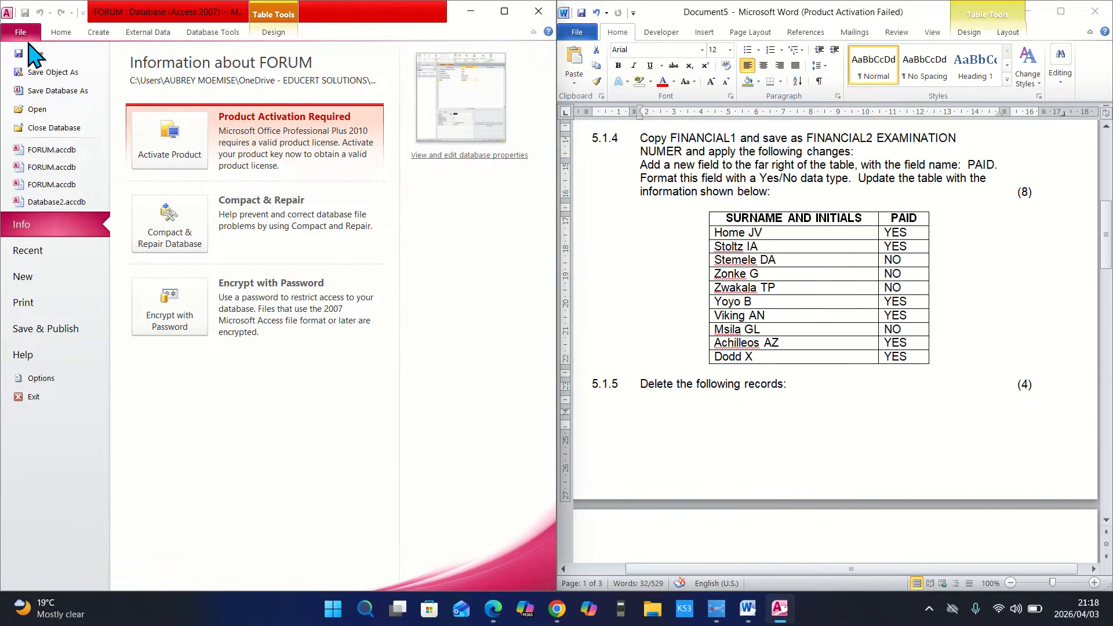
click(34, 54)
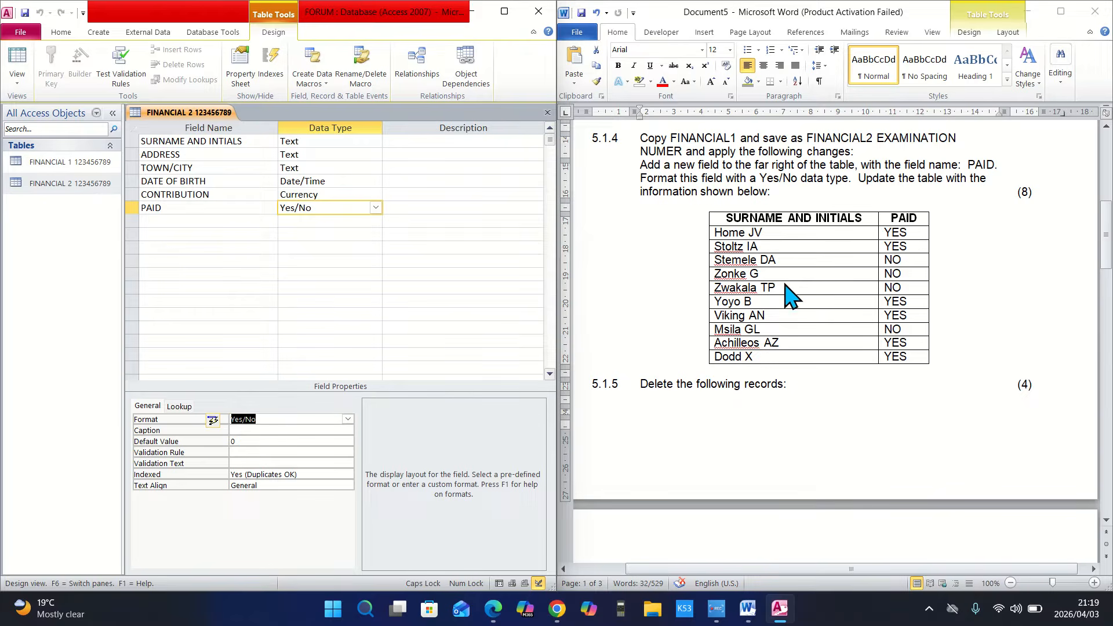
Switch FINANCIAL 2 to Datasheet View and collapse the Navigation Pane to fit all columns, including PAID
click(17, 87)
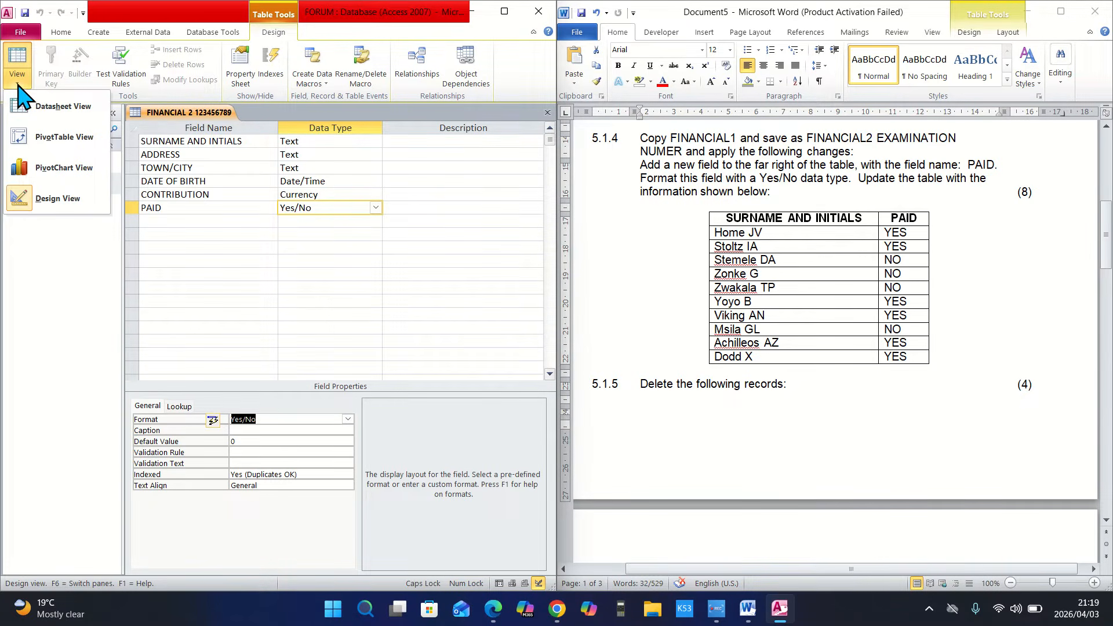
click(58, 106)
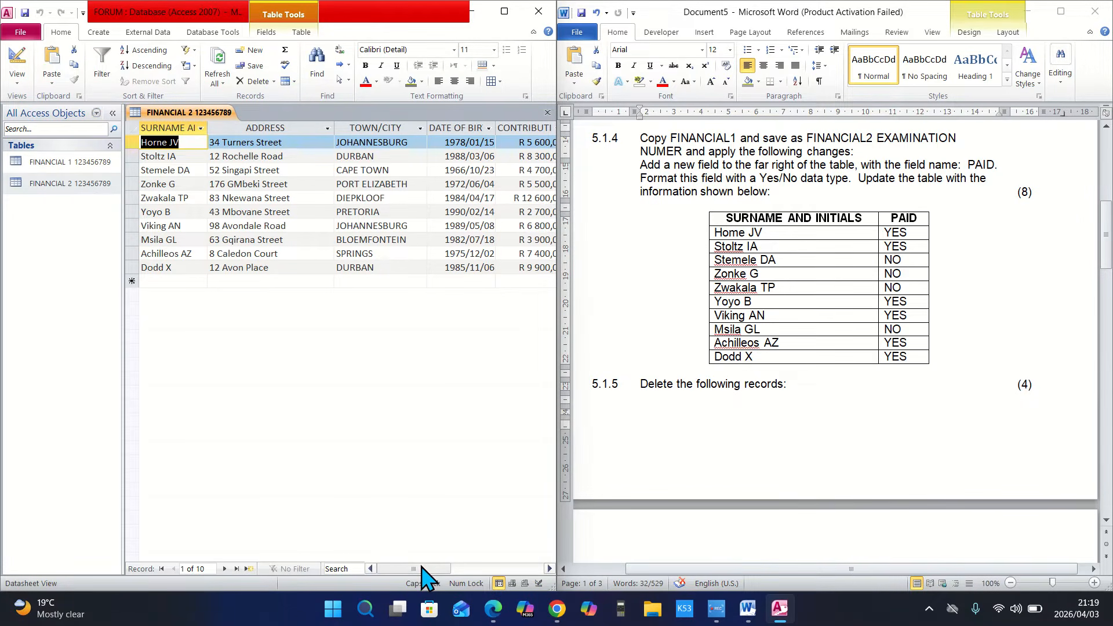
mouse_move(422, 568)
mouse_down()
mouse_move(454, 570)
mouse_move(442, 392)
mouse_move(499, 376)
mouse_move(555, 515)
mouse_move(530, 603)
mouse_move(478, 569)
mouse_move(416, 569)
mouse_move(435, 568)
mouse_up()
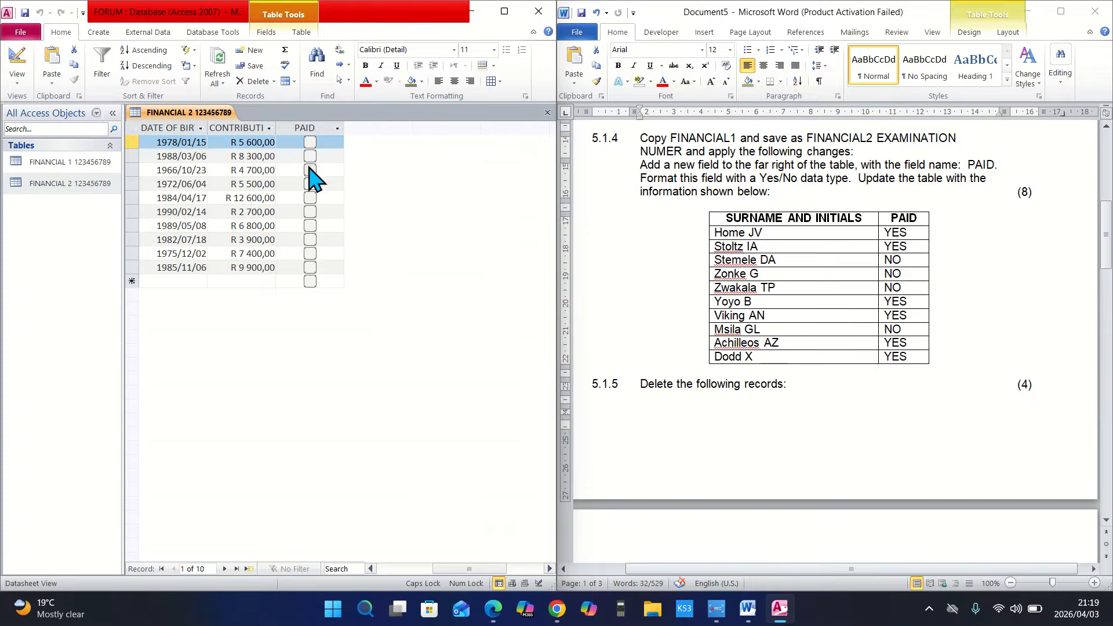
click(113, 114)
click(113, 113)
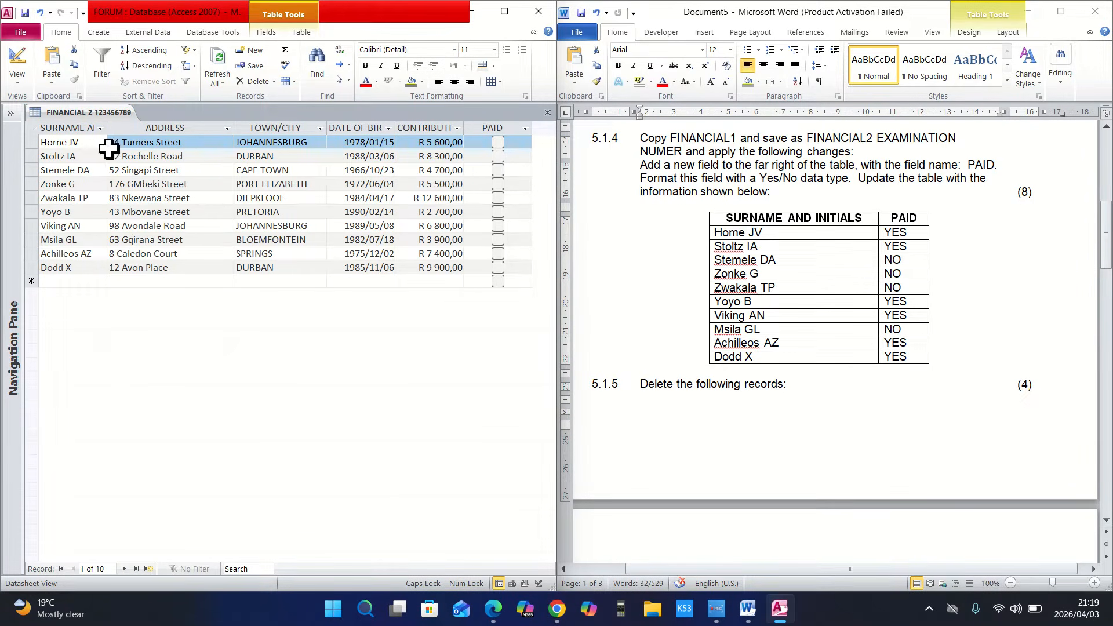
Mark PAID as Yes for the first, second, sixth, seventh, ninth and tenth records of FINANCIAL 2
click(496, 142)
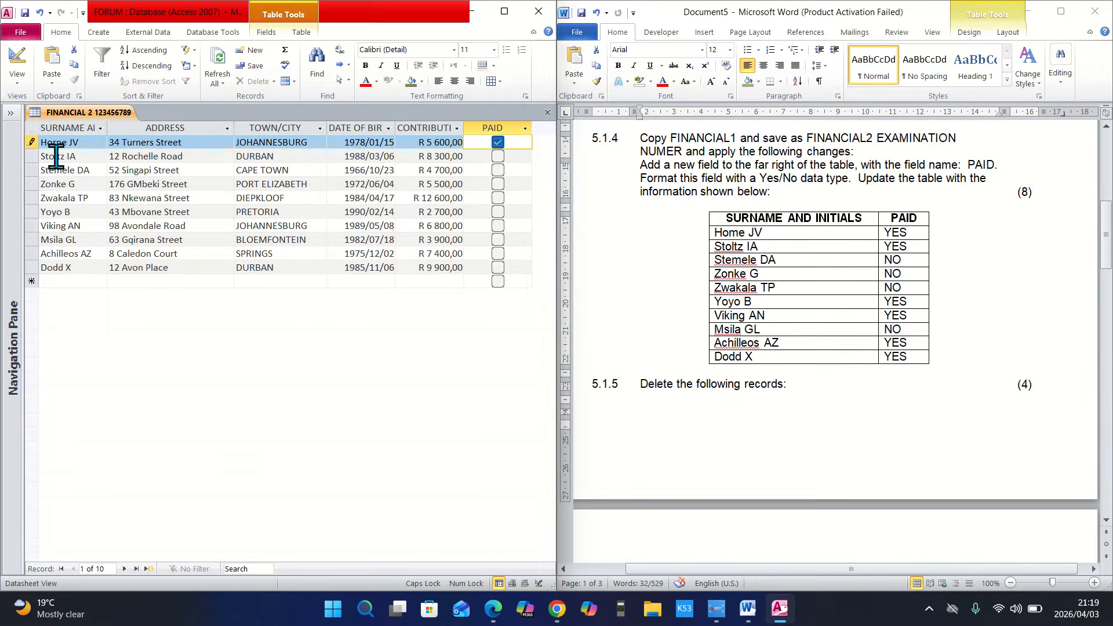
click(498, 156)
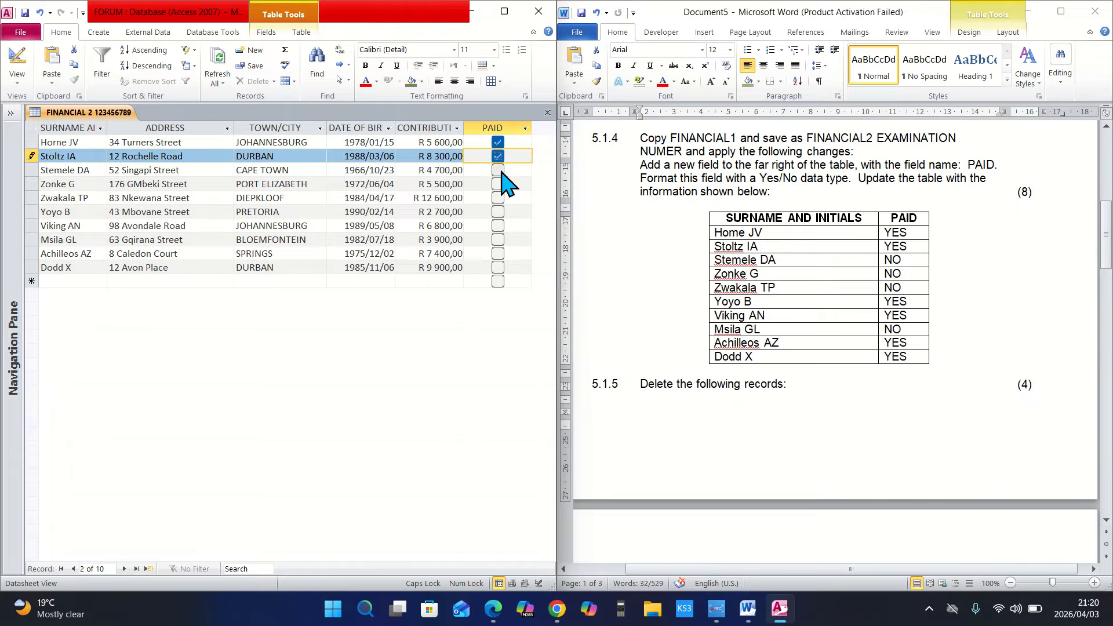
click(498, 212)
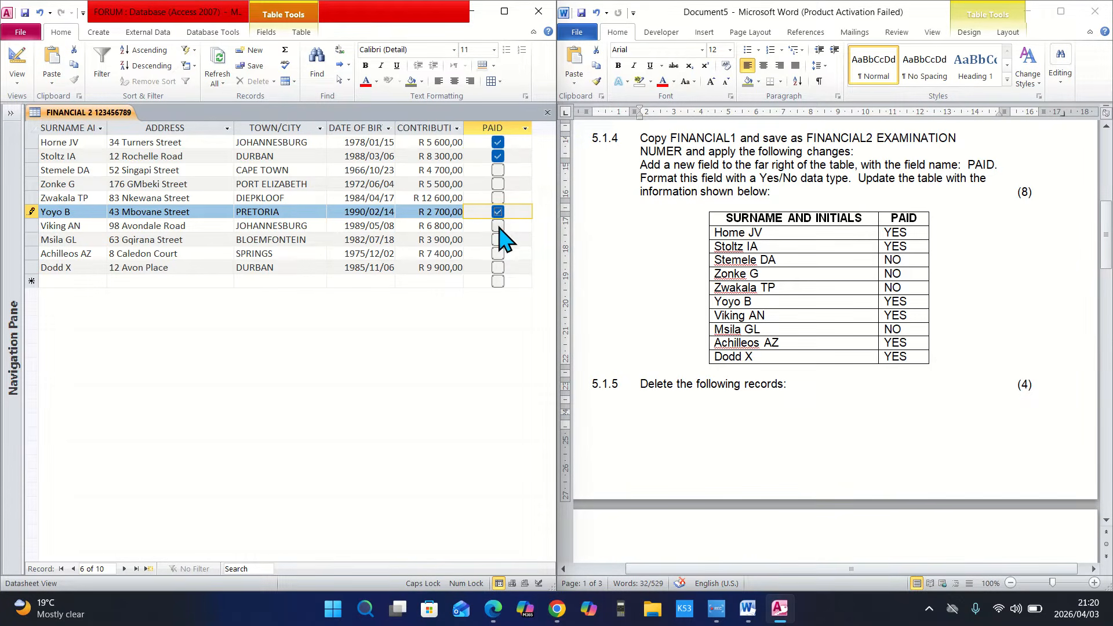
click(498, 226)
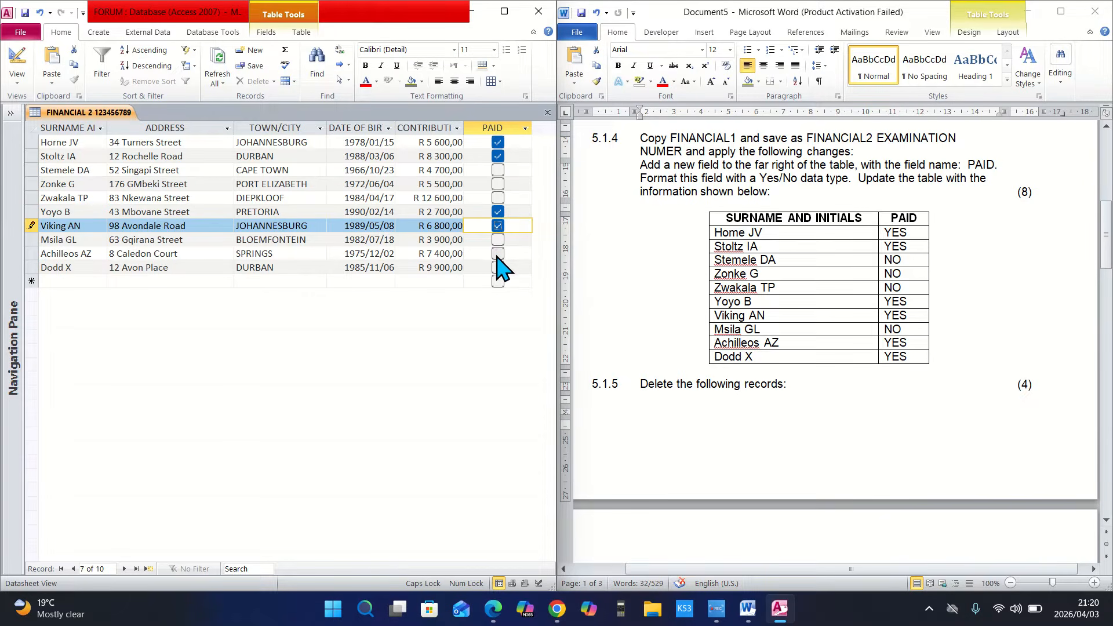
click(497, 254)
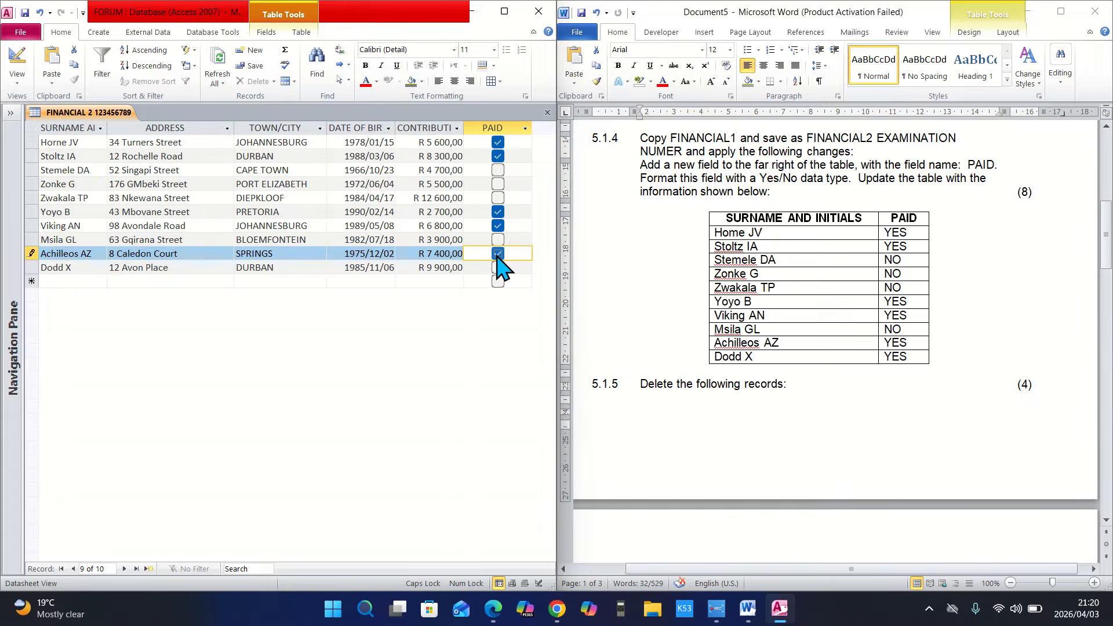
click(498, 267)
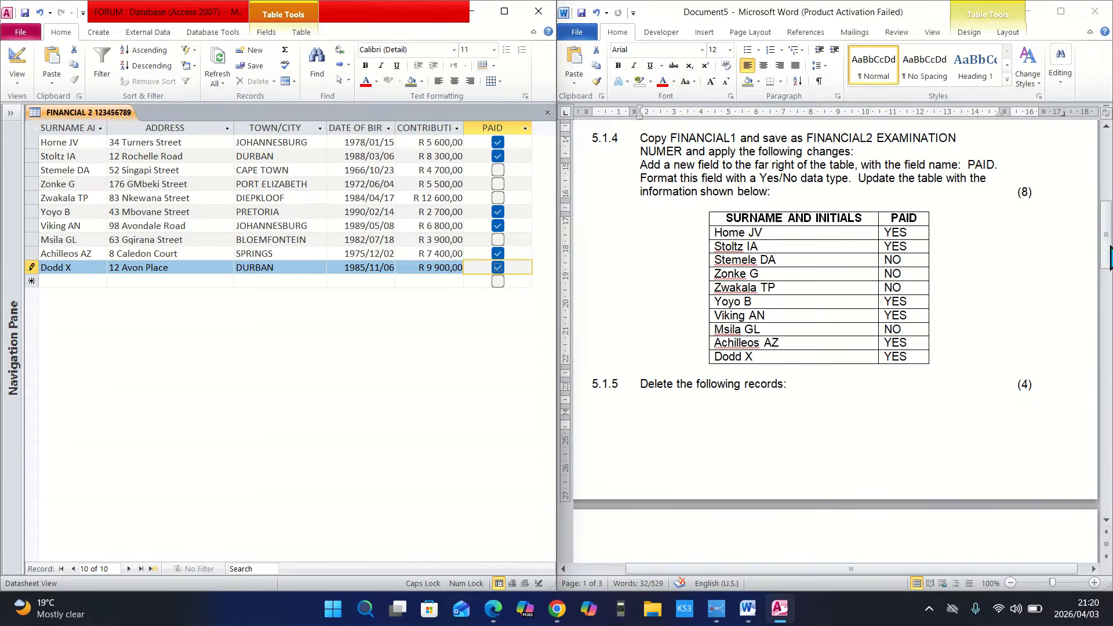
Delete the PORT ELIZABETH record from FINANCIAL 2, as listed under question 5.1.5
drag(1107, 244, 1110, 313)
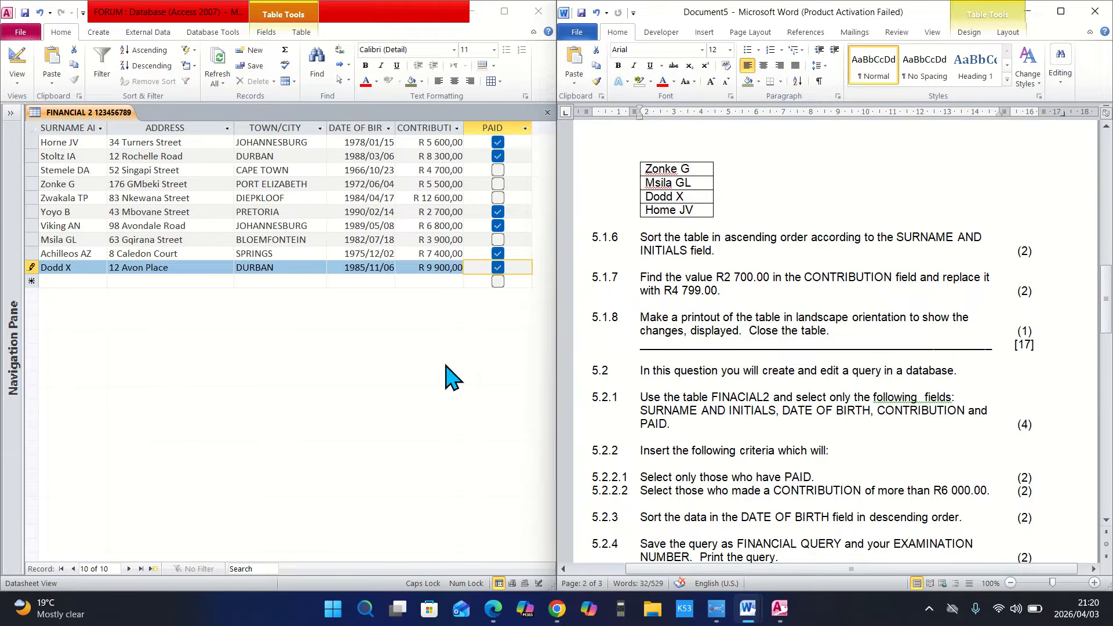
click(30, 184)
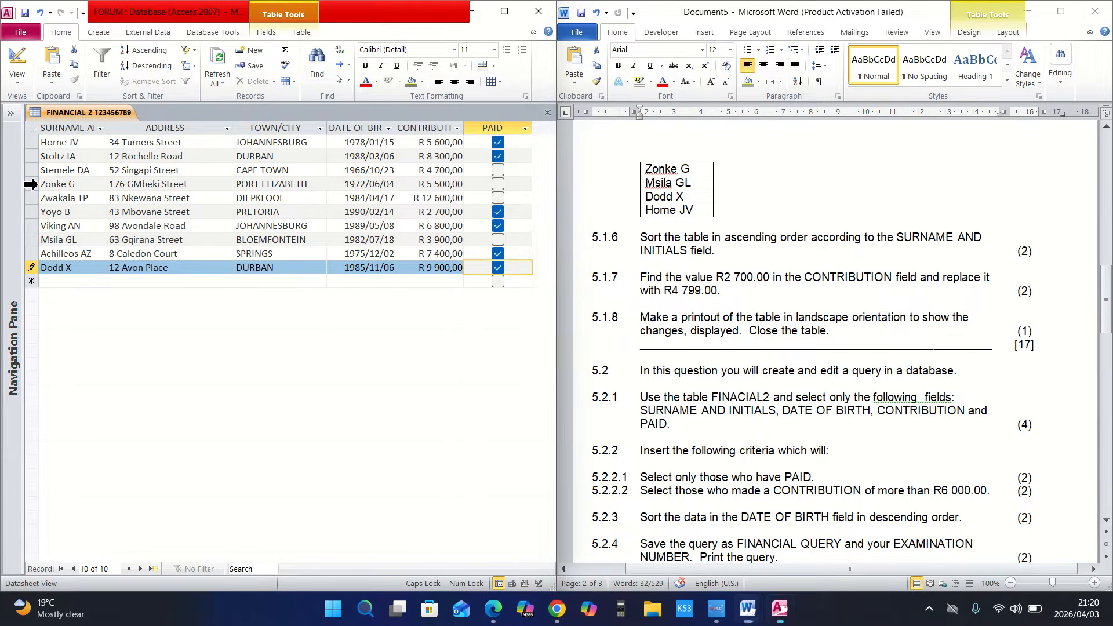
click(31, 184)
right_click(30, 186)
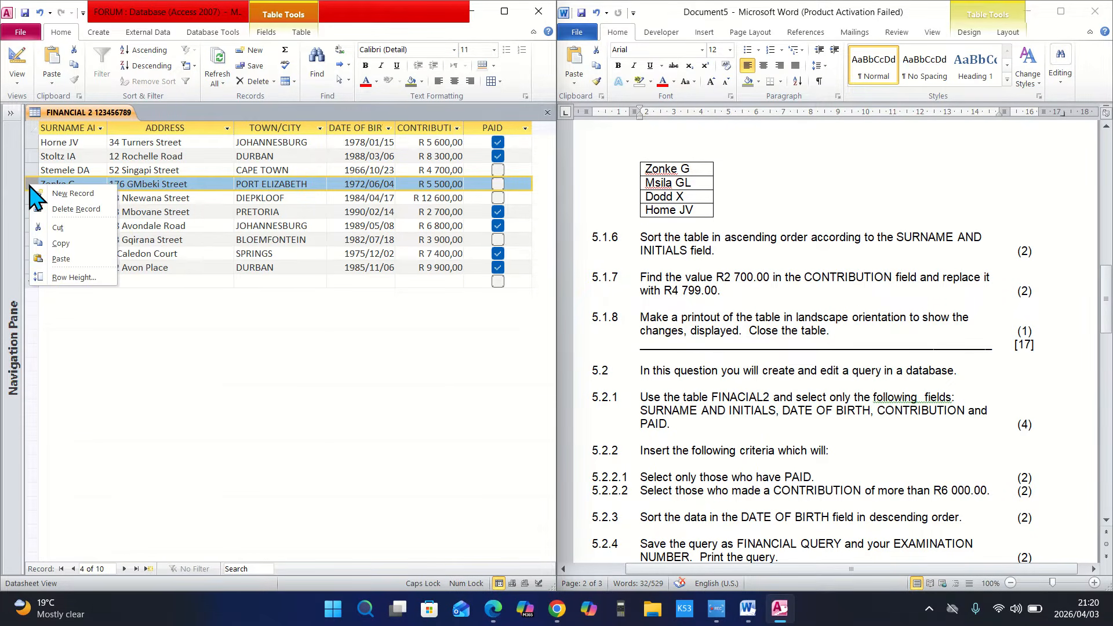
click(65, 209)
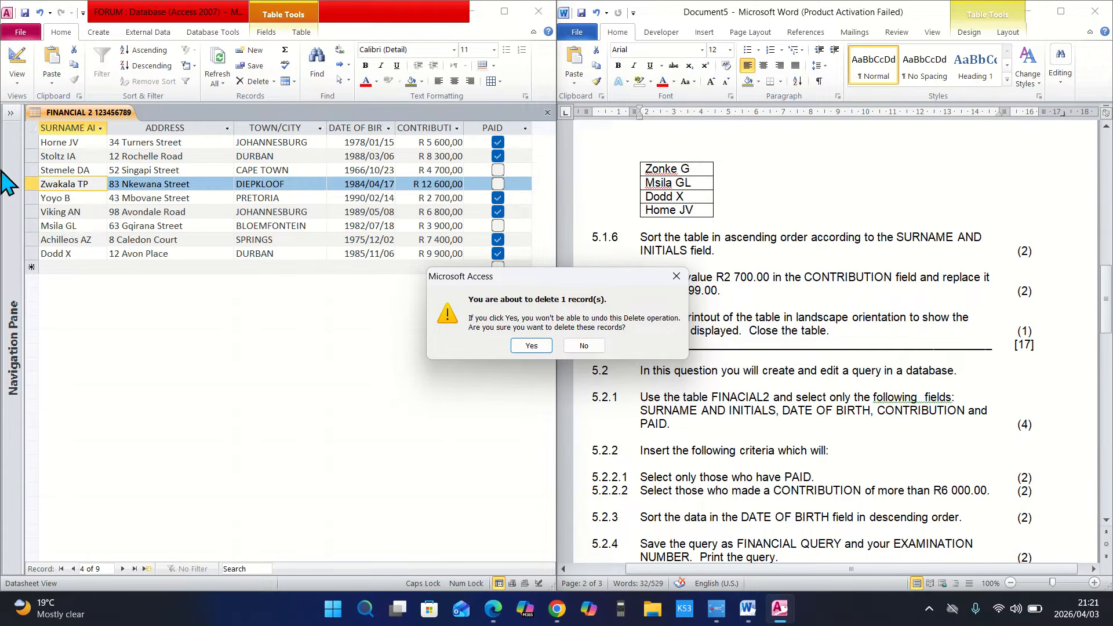
click(530, 345)
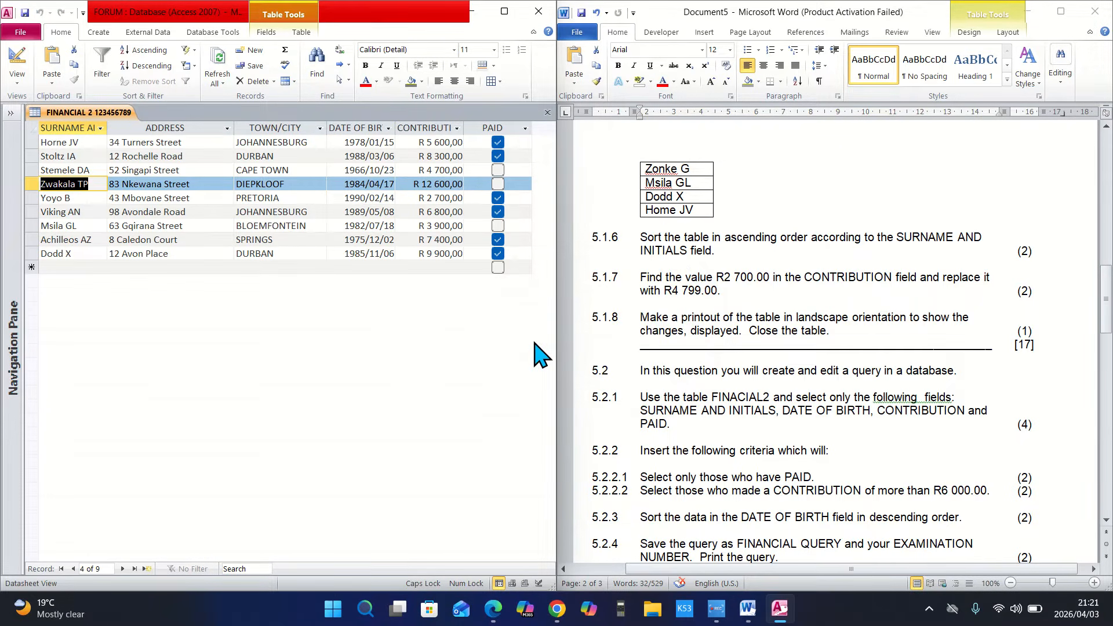
Delete the BLOEMFONTEIN record from the FINANCIAL 2 table
click(37, 226)
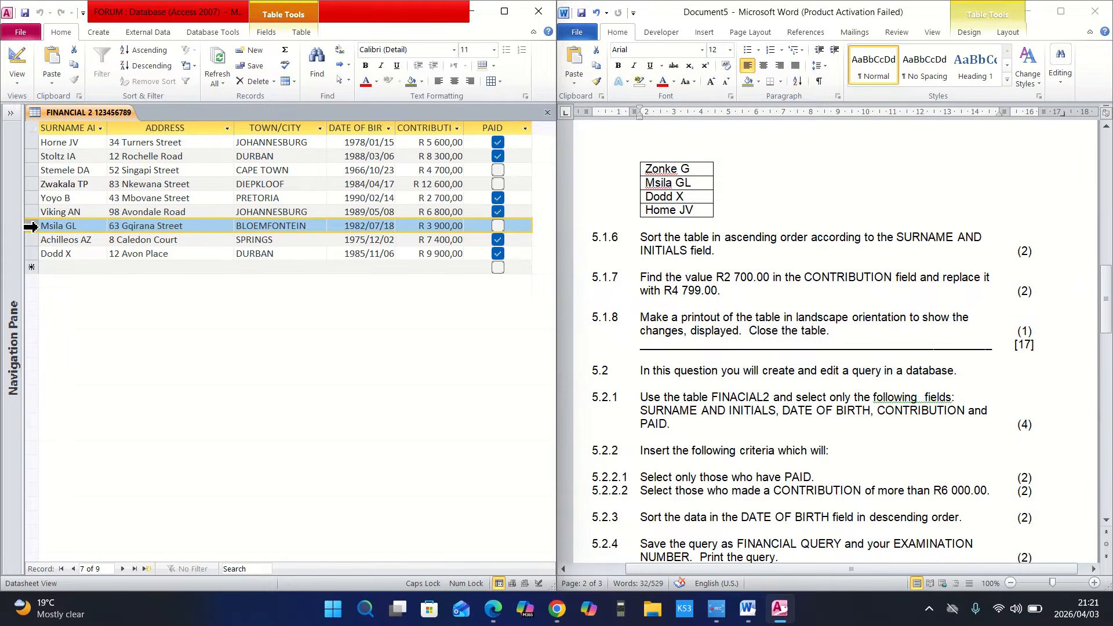
right_click(30, 226)
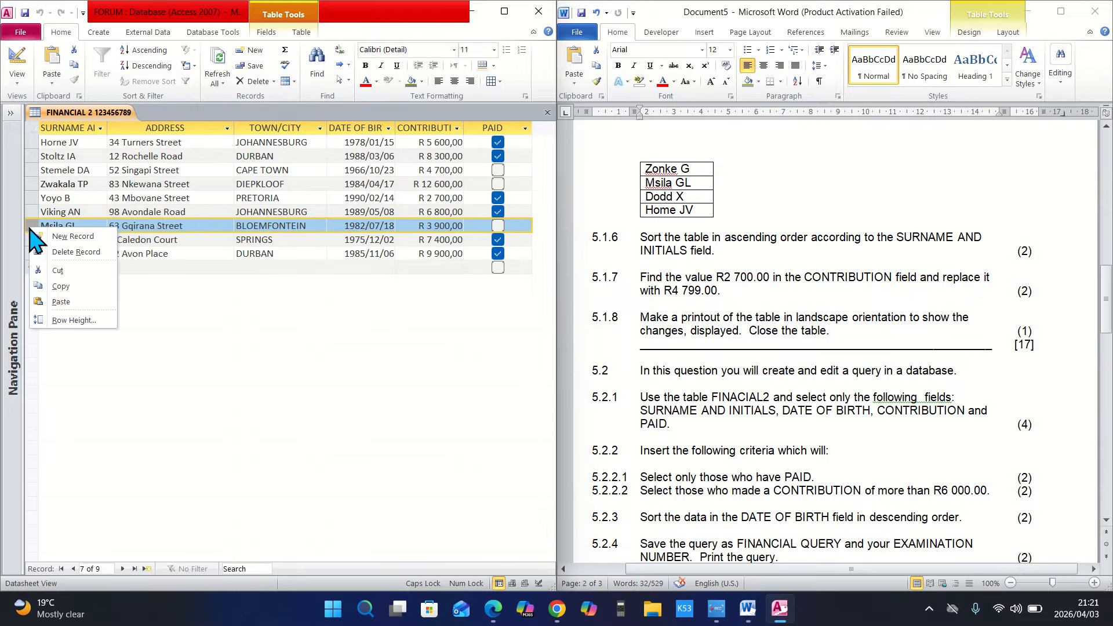
click(76, 251)
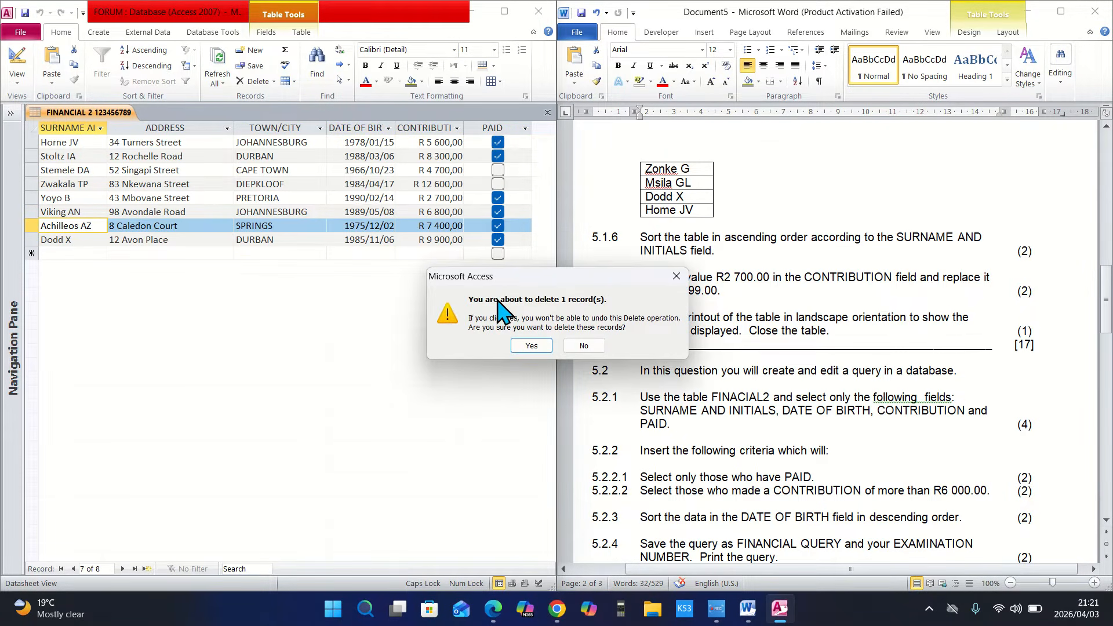
click(531, 346)
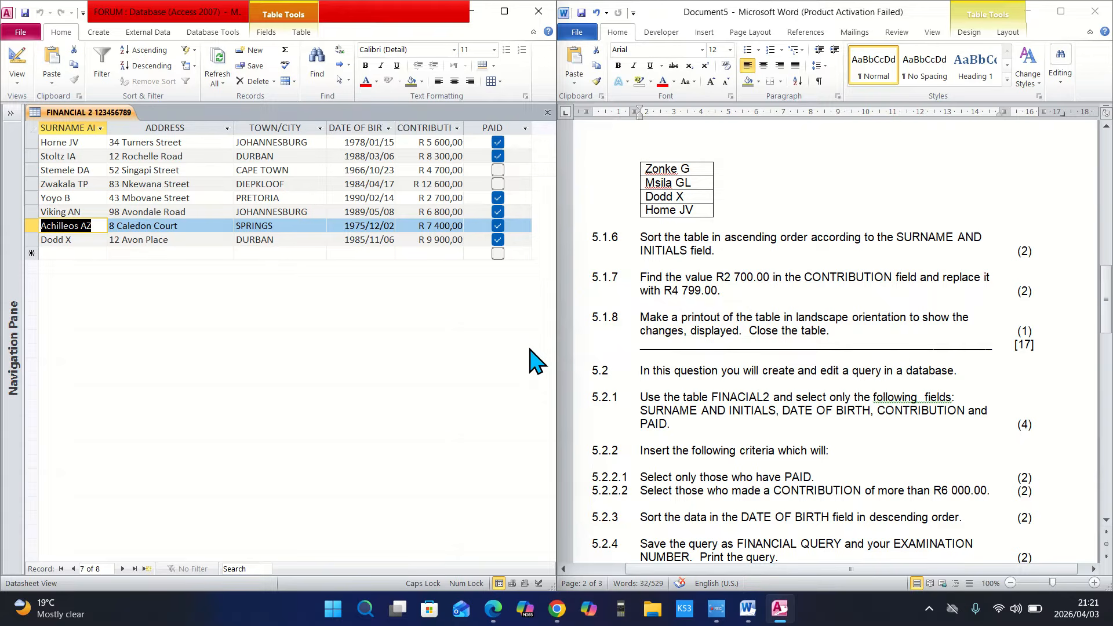
Delete the first record in FINANCIAL 2, the one with TOWN/CITY JOHANNESBURG
click(36, 142)
right_click(36, 143)
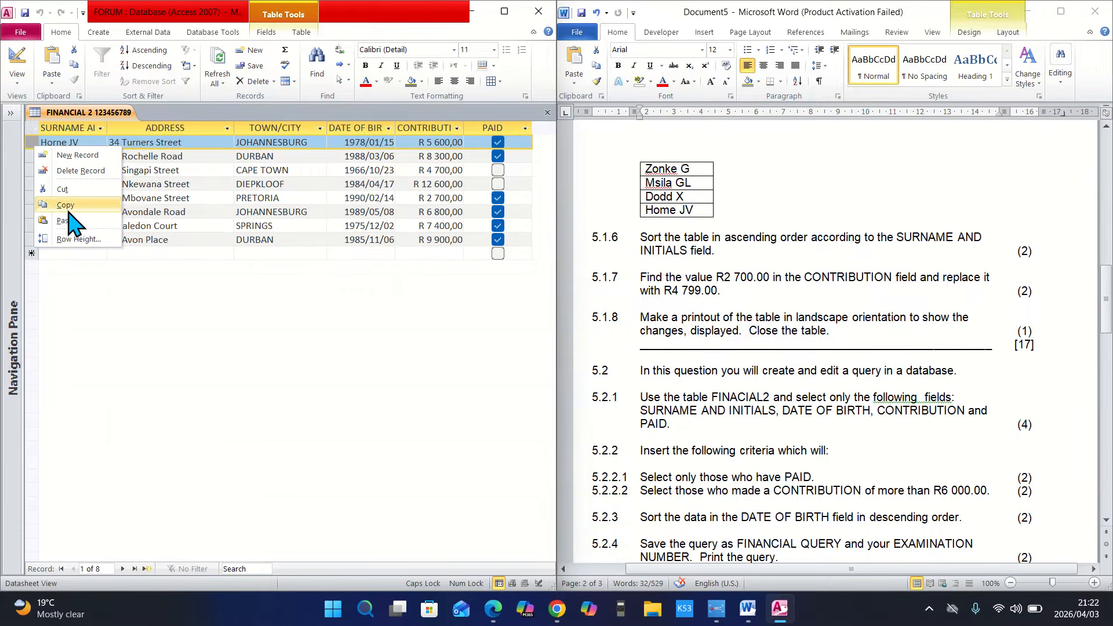
click(84, 170)
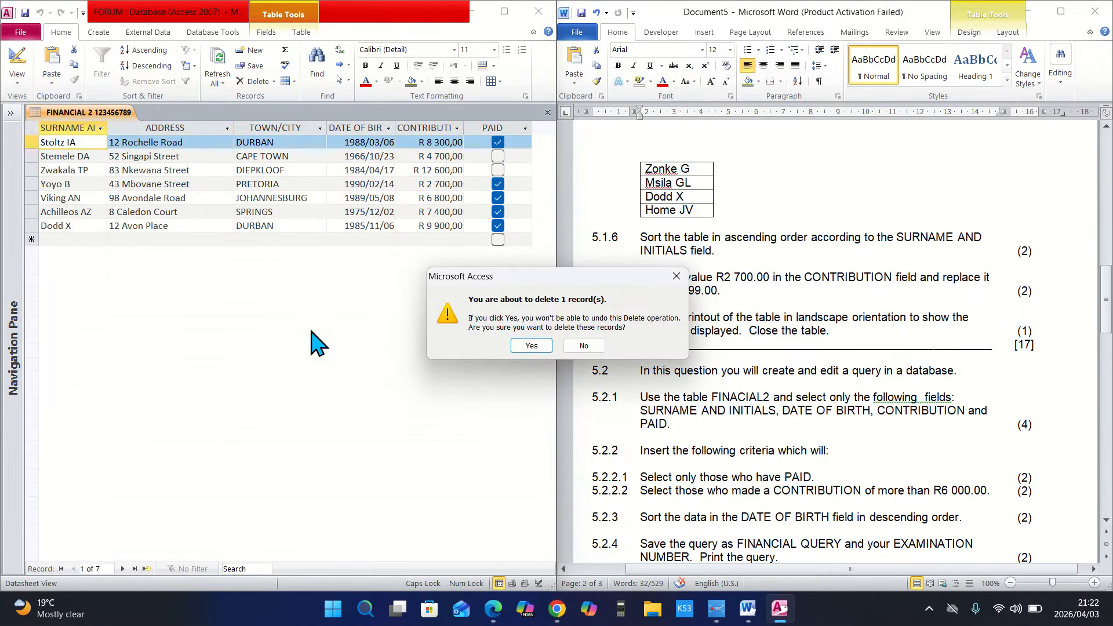
click(531, 345)
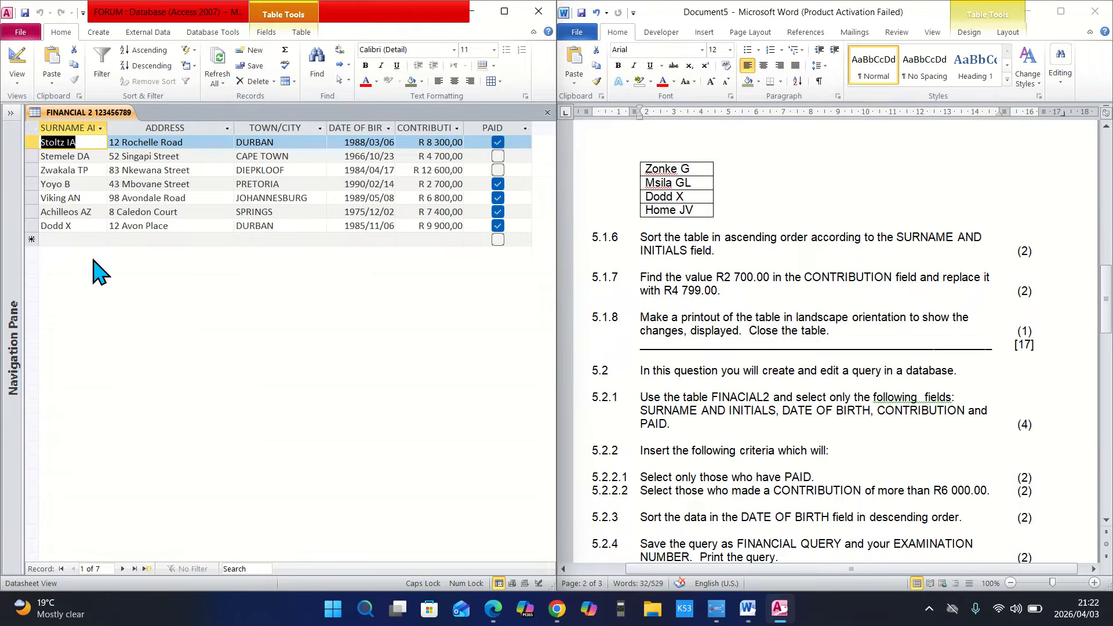
Delete the last record in FINANCIAL 2, the one with TOWN/CITY DURBAN
click(24, 225)
click(30, 226)
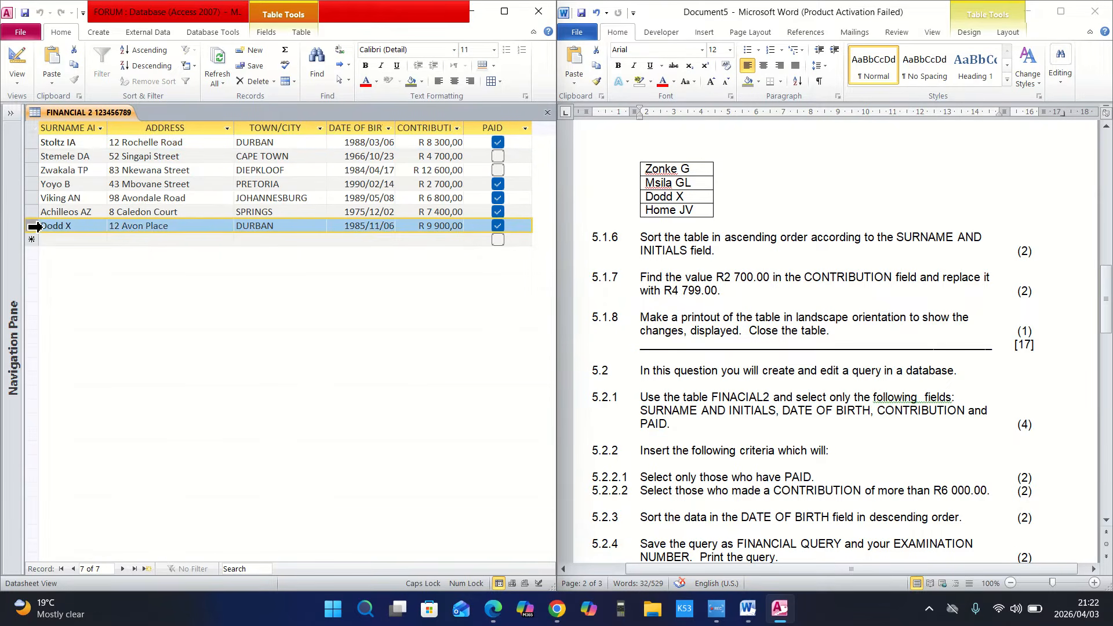
right_click(33, 227)
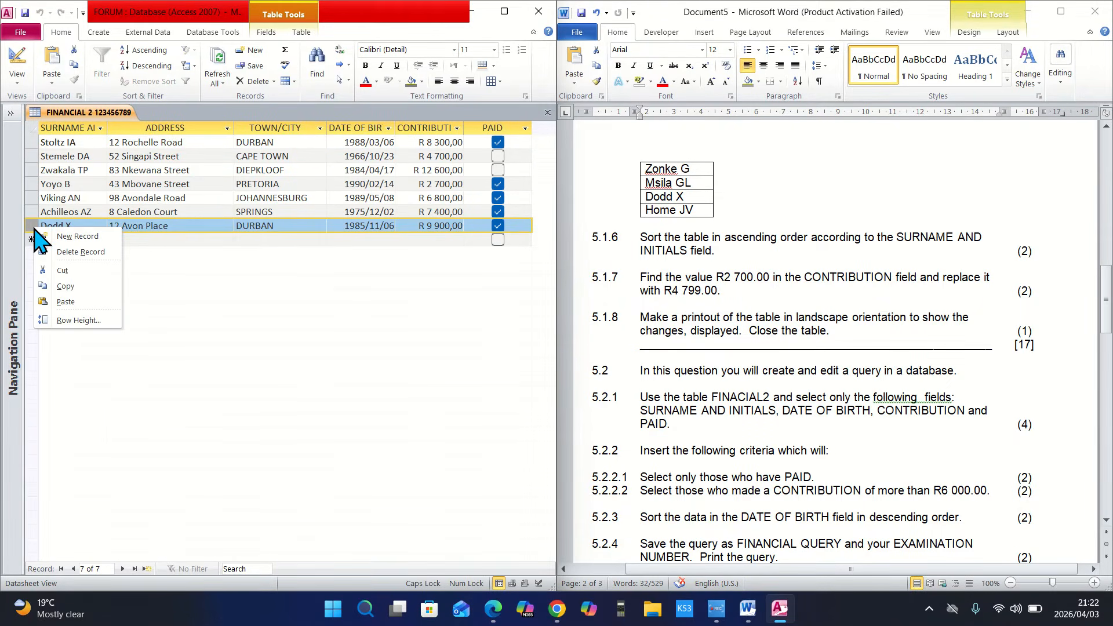
click(93, 253)
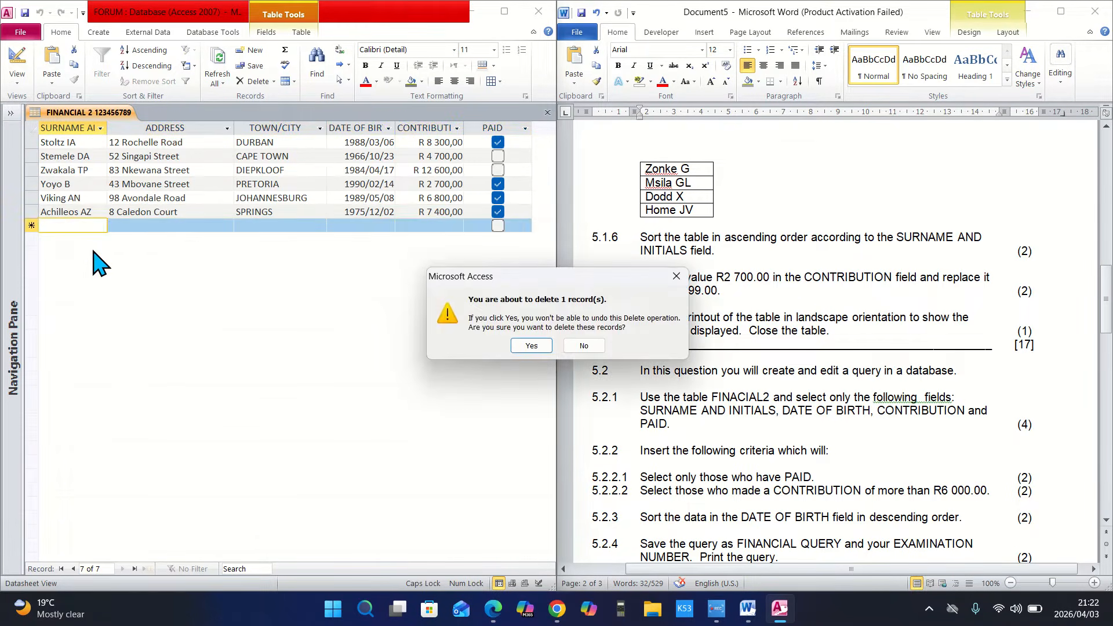
click(528, 345)
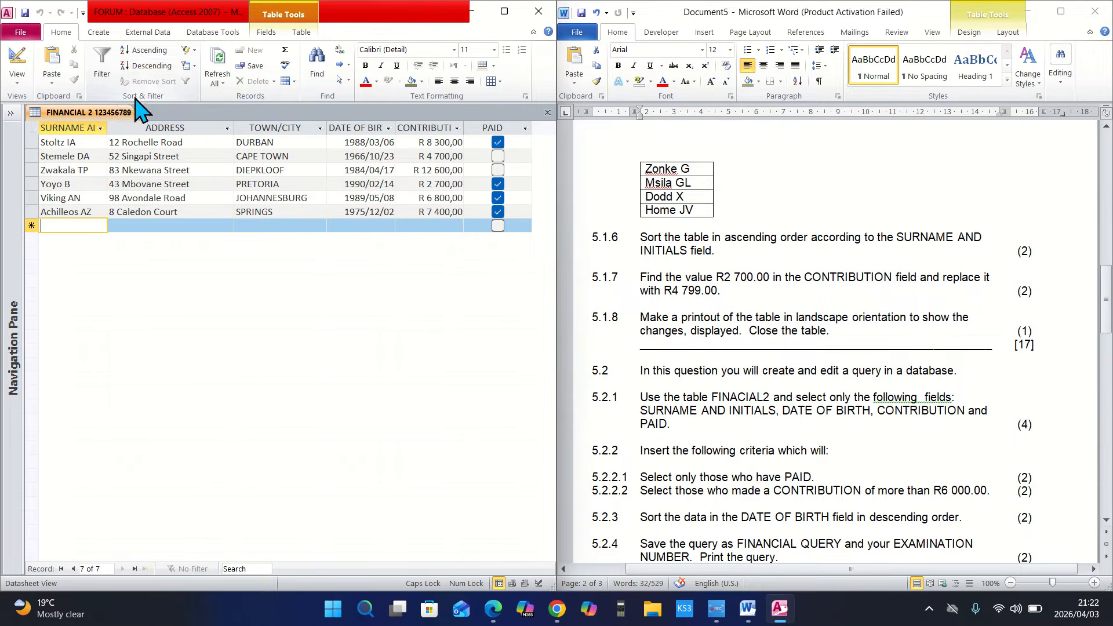
Widen the SURNAME AND INTIALS column to fit its heading and sort the table by that field in ascending order
click(102, 128)
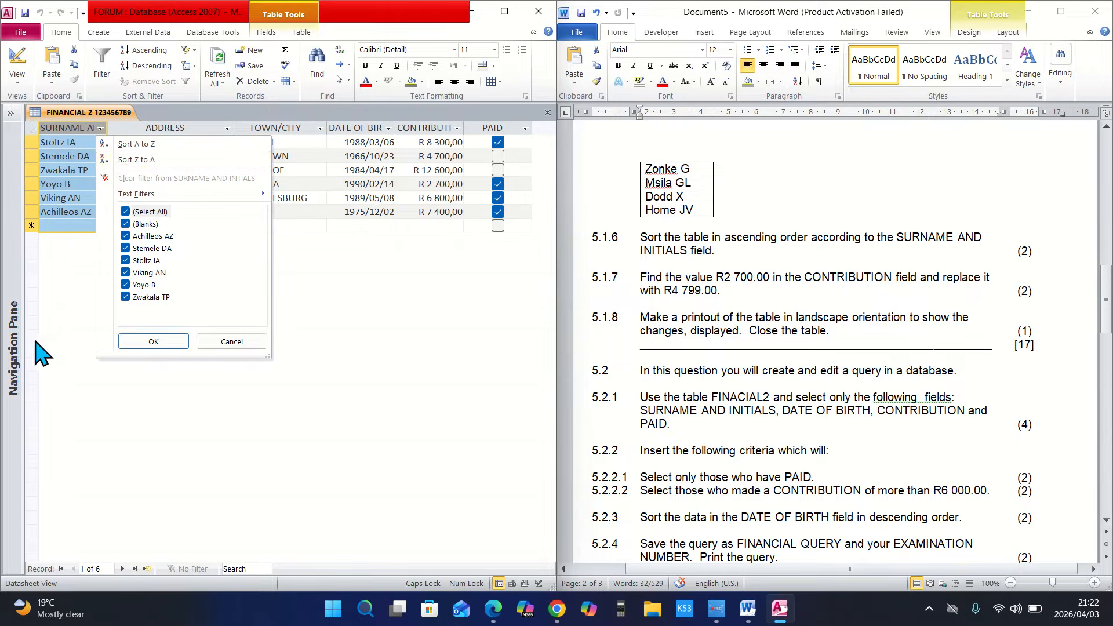
click(56, 329)
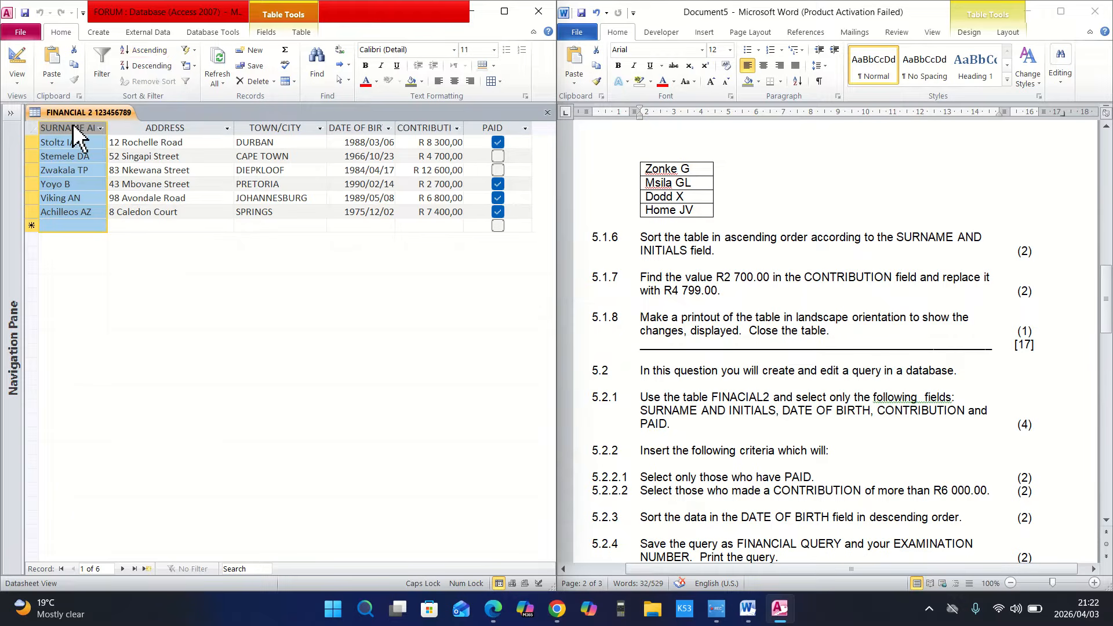
double_click(108, 129)
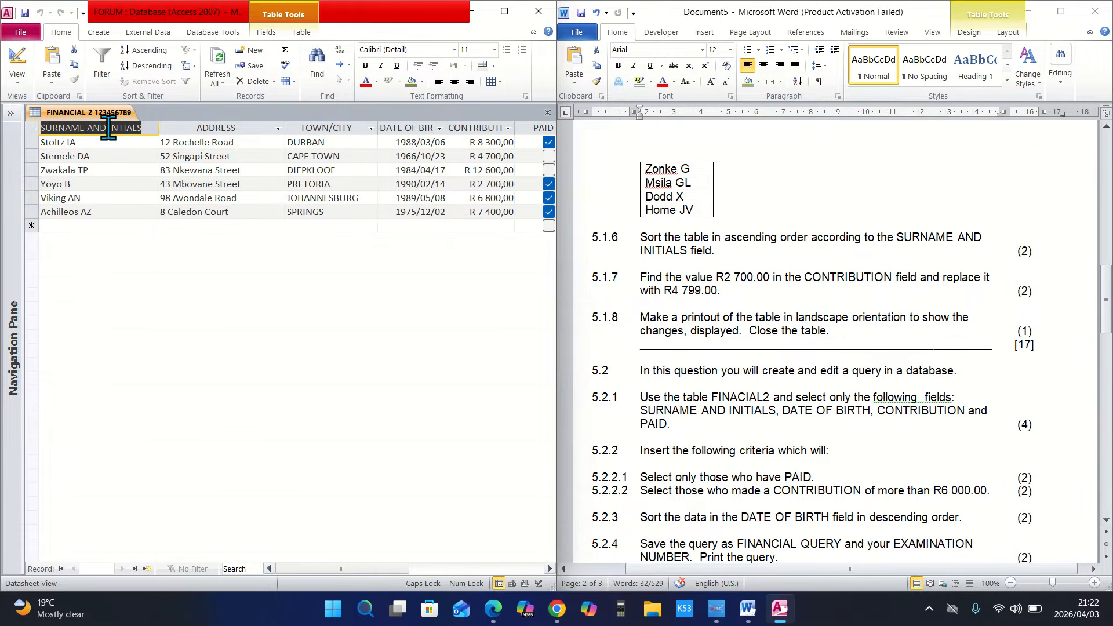
click(137, 199)
click(125, 128)
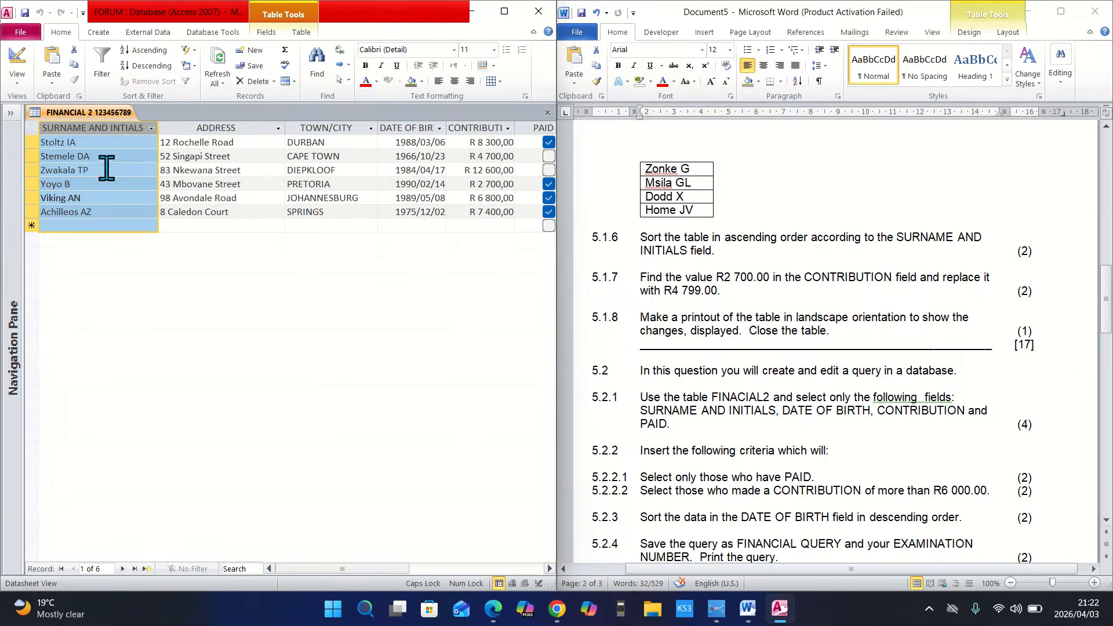
click(146, 51)
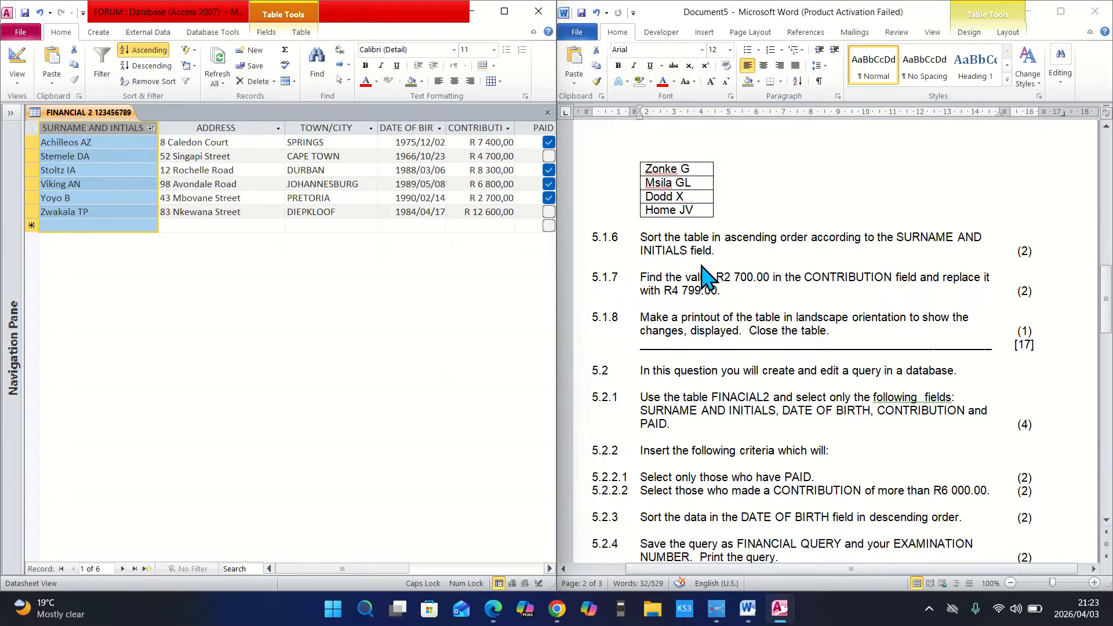
For question 5.1.7, set the CONTRIBUTION value of the PRETORIA record to R 4 799,00
click(655, 280)
drag(722, 290, 644, 280)
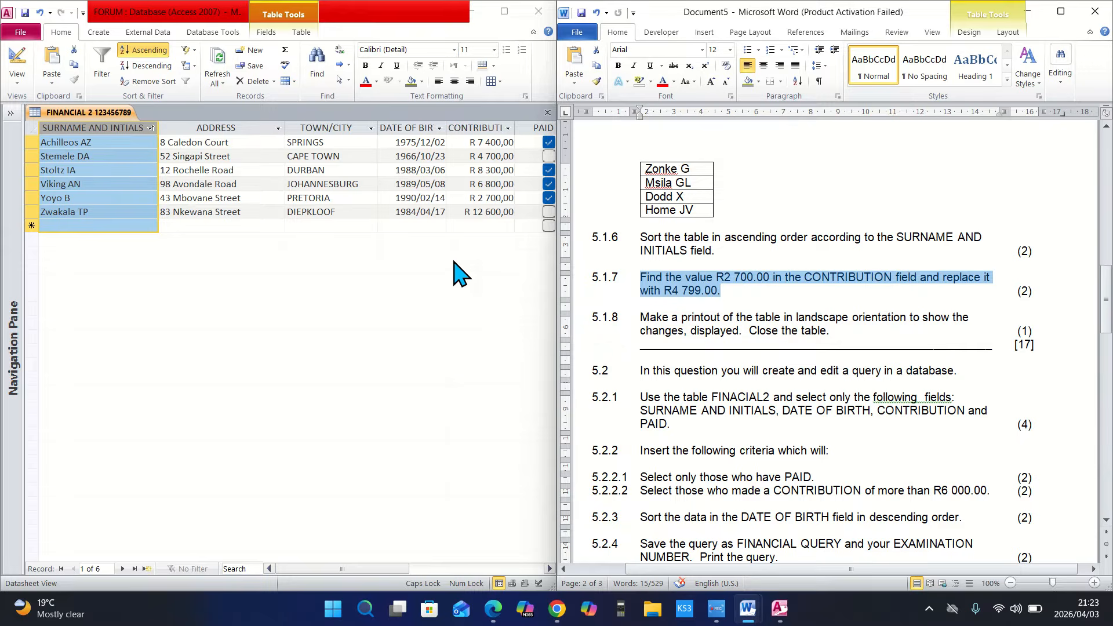
click(497, 197)
click(498, 197)
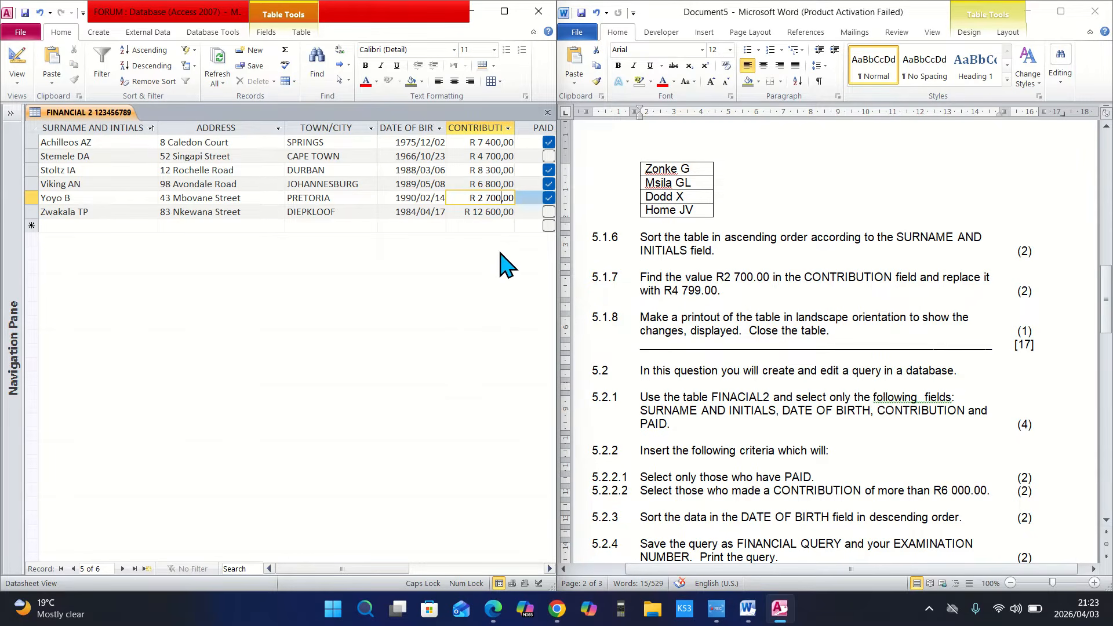
key(BackSpace)
key(BackSpace)
key(BackSpace)
key(BackSpace)
key(BackSpace)
text(4 799)
click(458, 214)
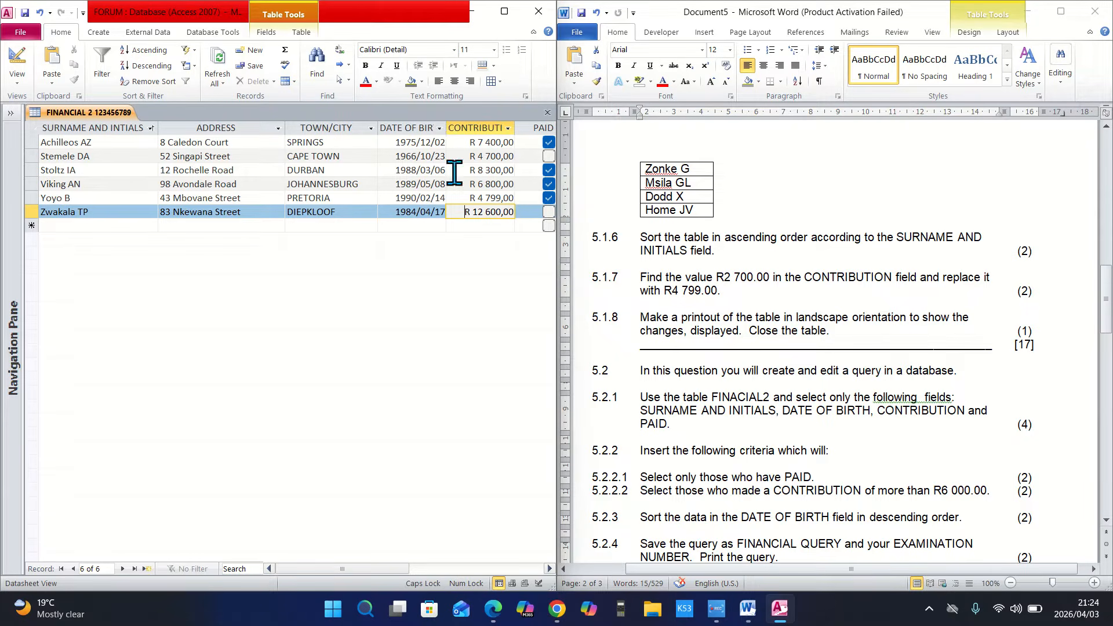
Widen the DATE OF BIRTH and CONTRIBUTION columns to fit their full headings
mouse_move(446, 132)
mouse_down()
mouse_move(463, 132)
mouse_move(448, 131)
mouse_up()
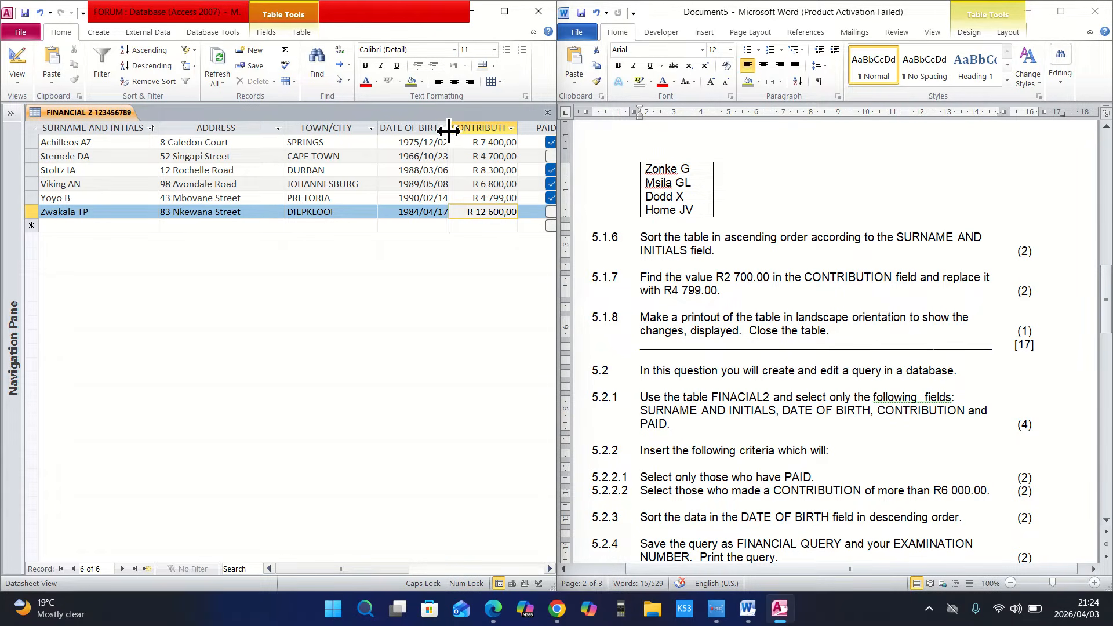
double_click(449, 131)
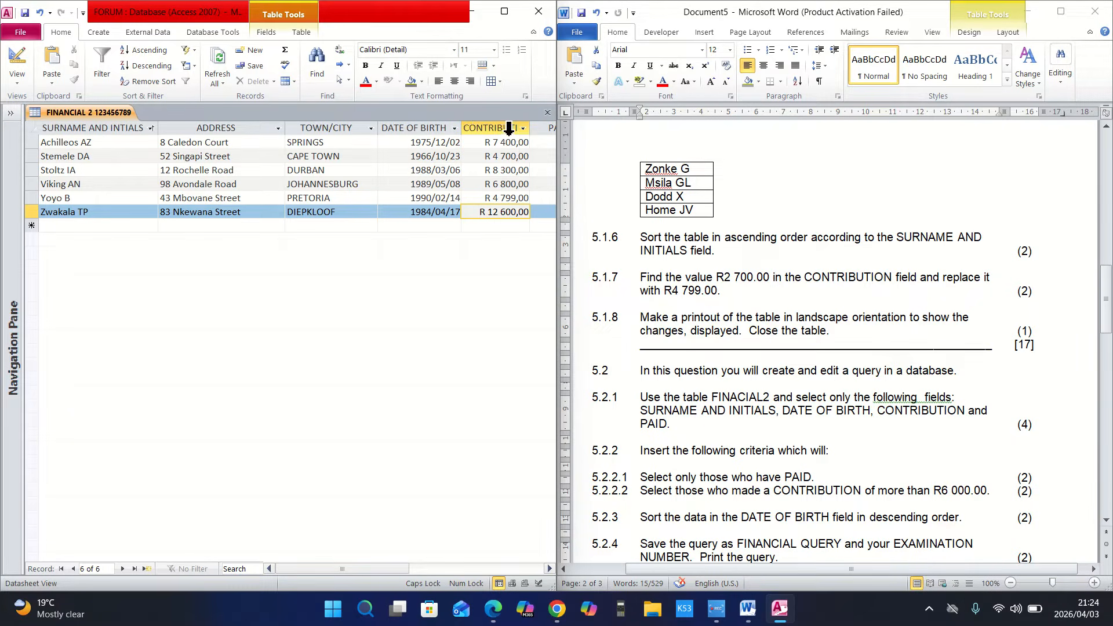
mouse_move(529, 134)
mouse_down()
mouse_move(551, 134)
mouse_move(541, 131)
mouse_up()
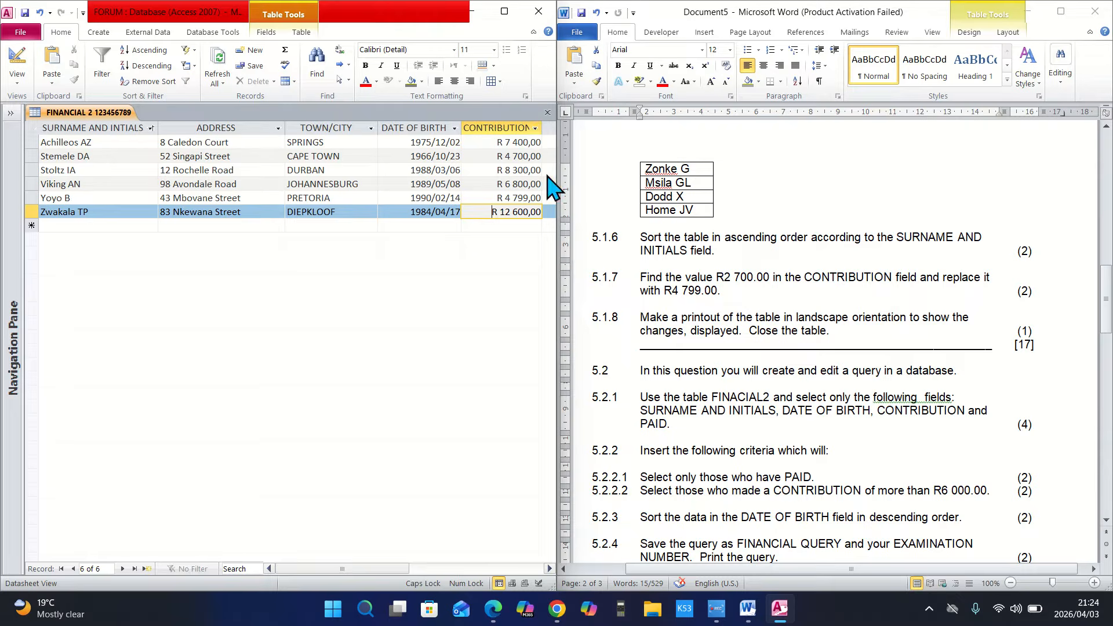
click(547, 141)
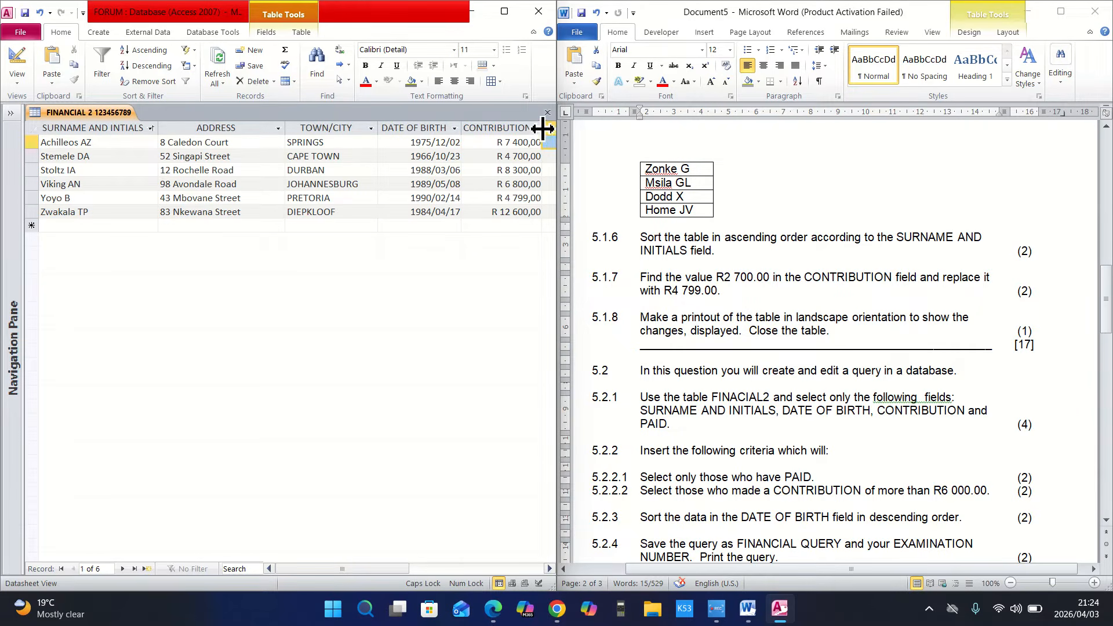
drag(541, 126, 550, 132)
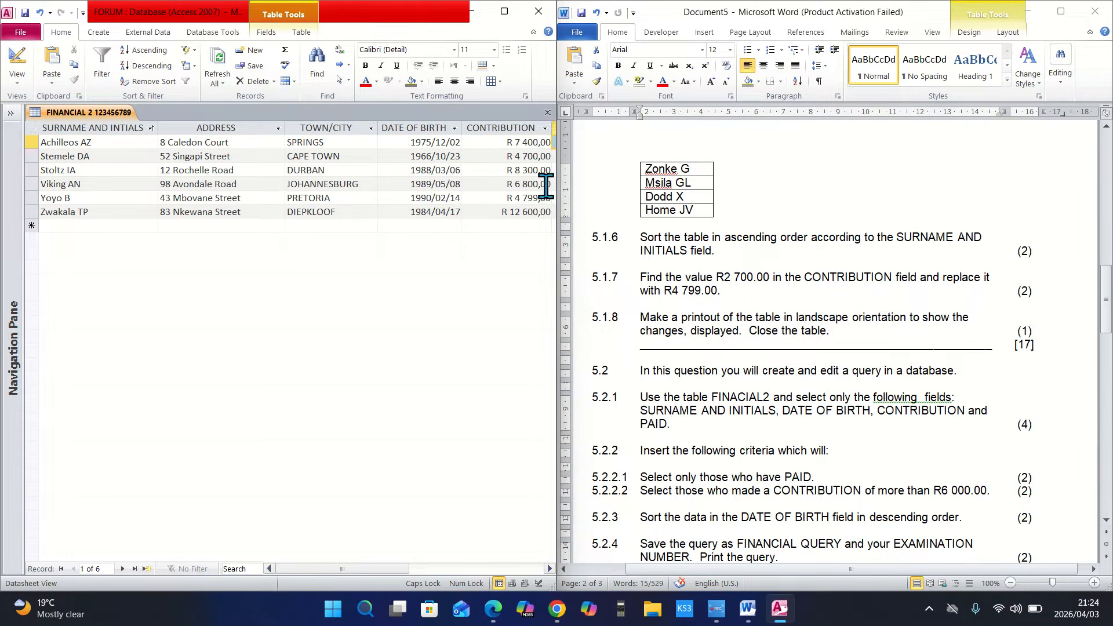
Show the FINANCIAL 2 table in print preview and change its page orientation to landscape
mouse_move(387, 568)
mouse_down()
mouse_move(412, 569)
mouse_move(397, 574)
mouse_up()
click(20, 33)
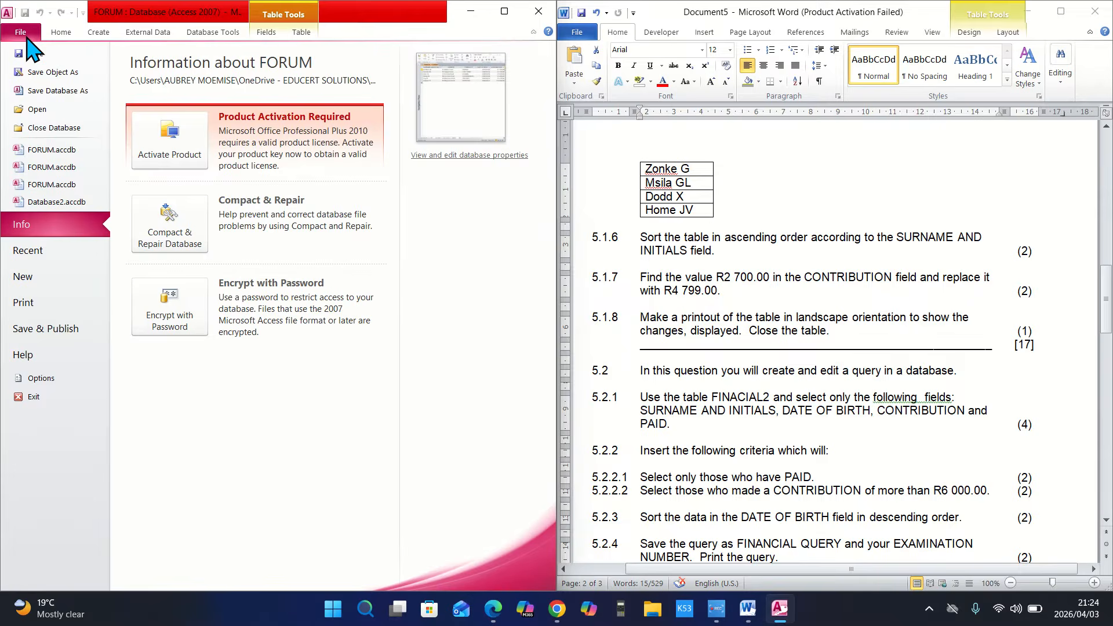
click(42, 312)
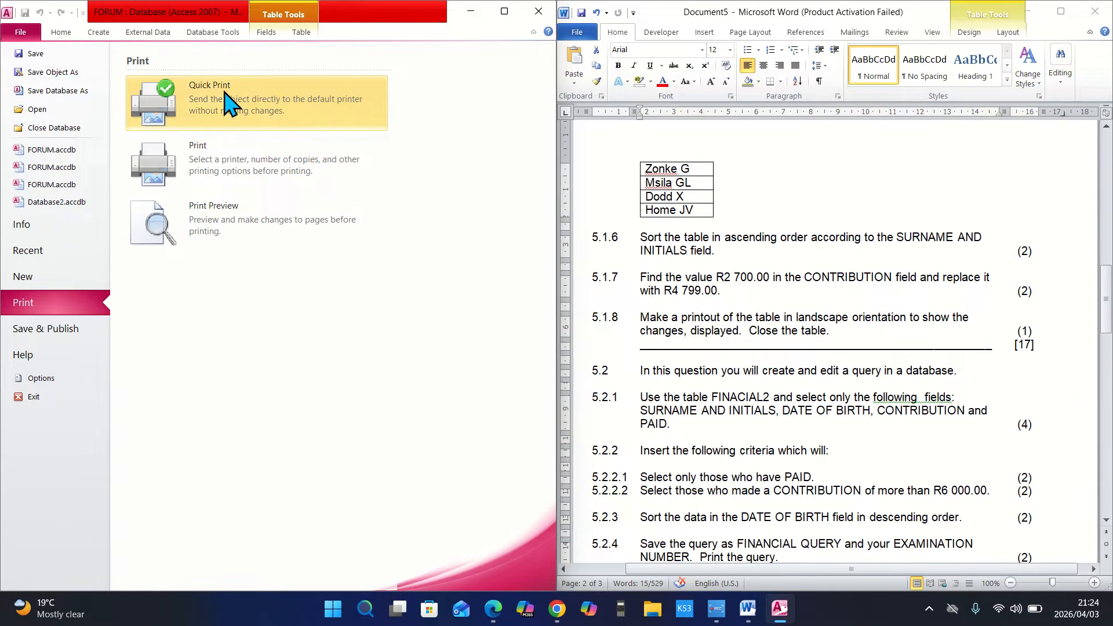
click(240, 221)
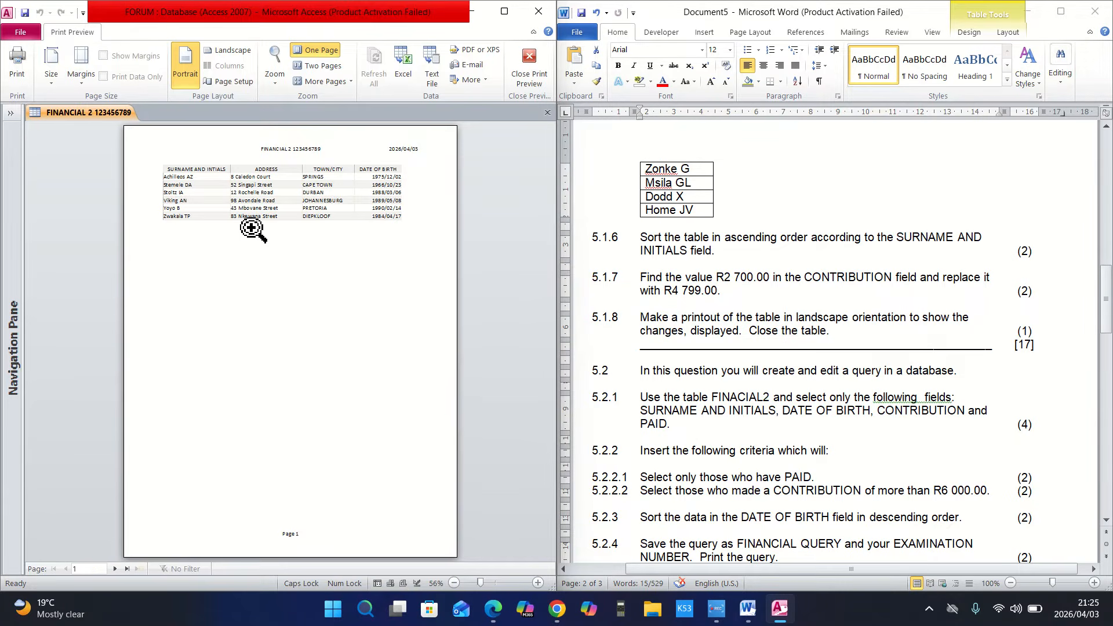
click(225, 51)
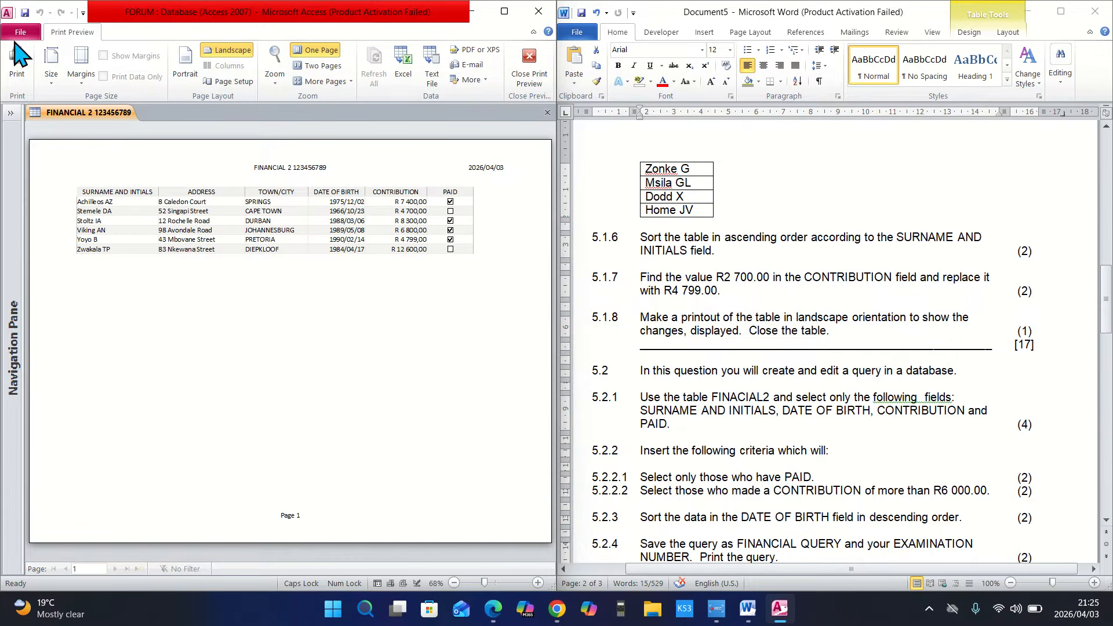
Bring up the print settings for the landscape table, dismiss them without printing, and close the print preview
click(17, 64)
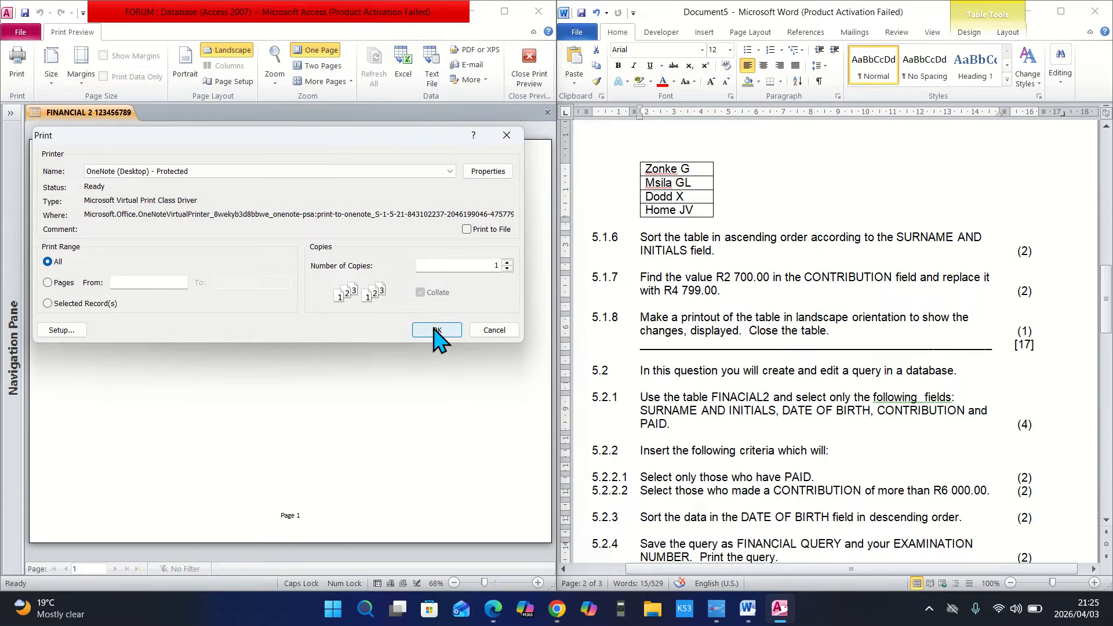
click(507, 135)
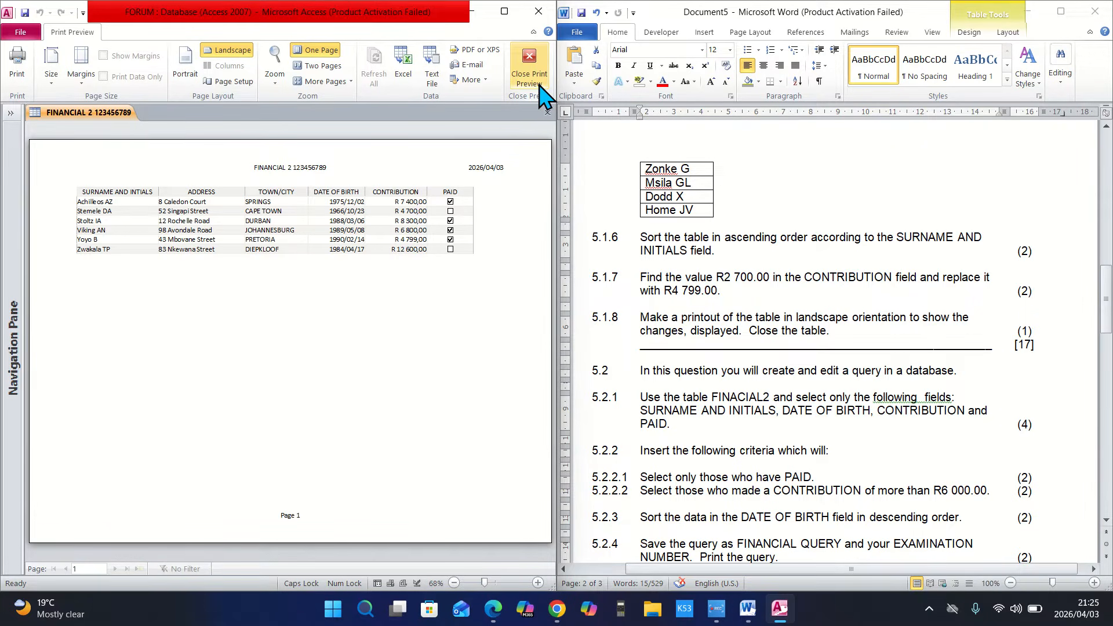
click(529, 67)
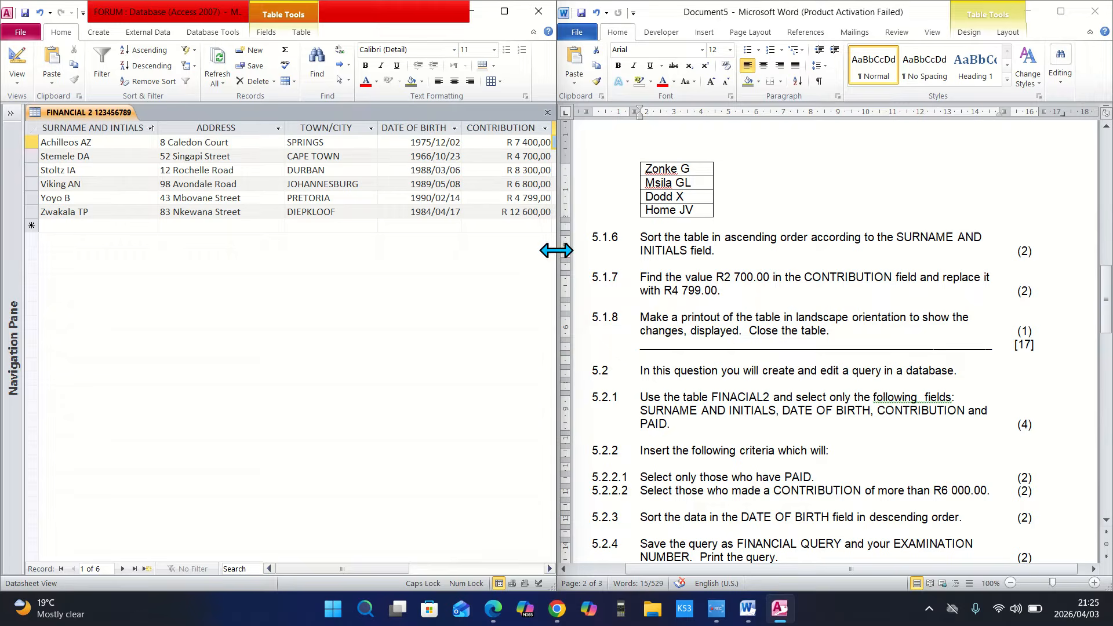
Widen the database window to make room for the PAID column and briefly check the database's list of tables
drag(565, 257, 582, 260)
drag(595, 267, 591, 266)
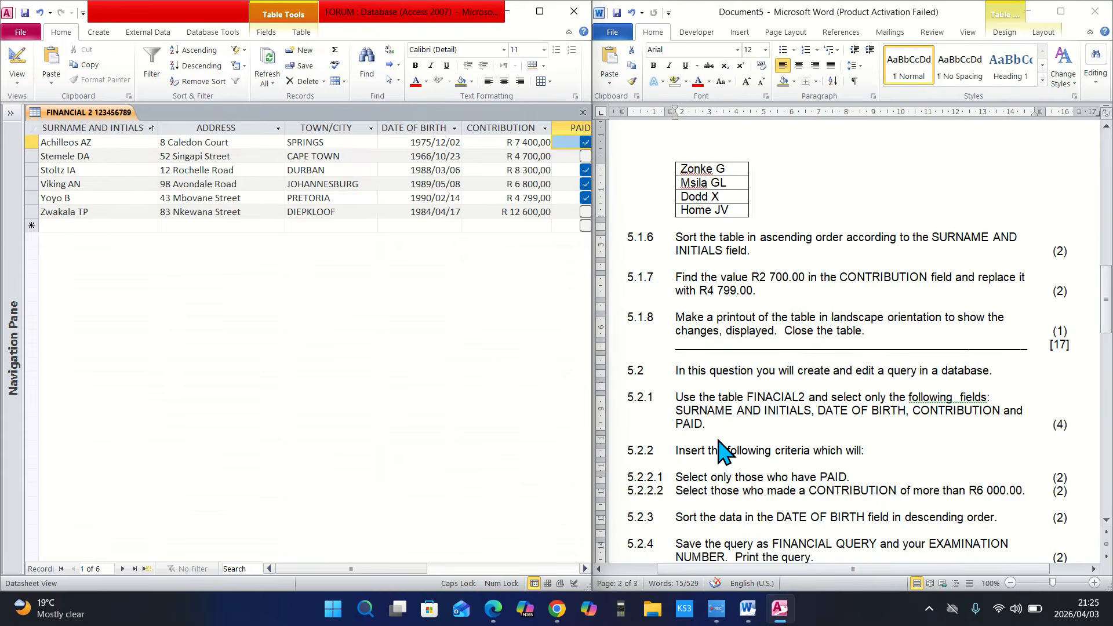
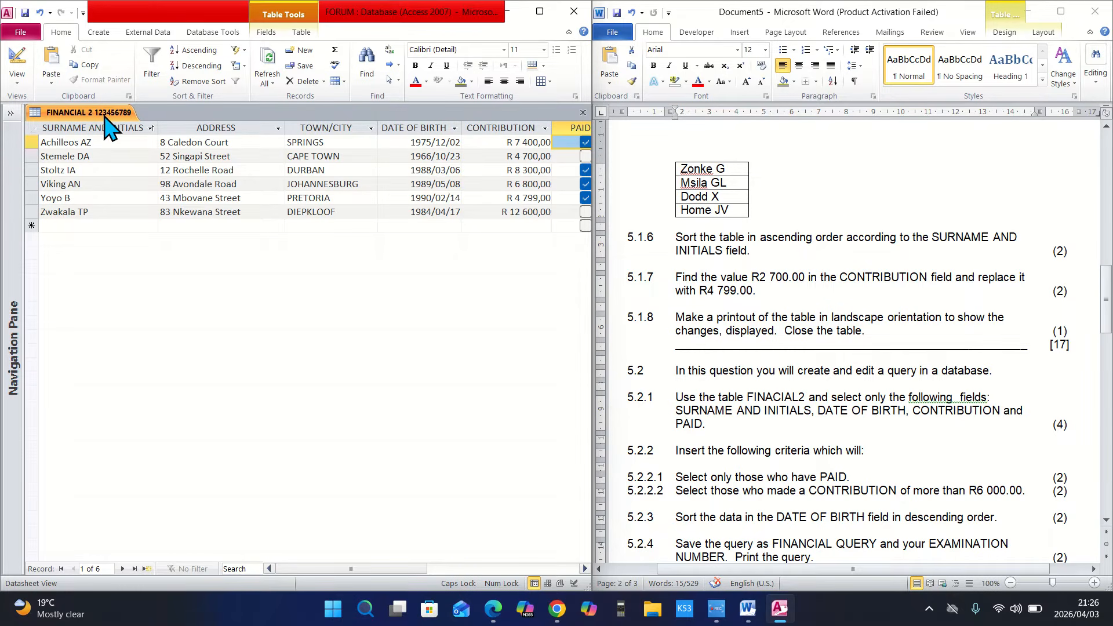
click(10, 113)
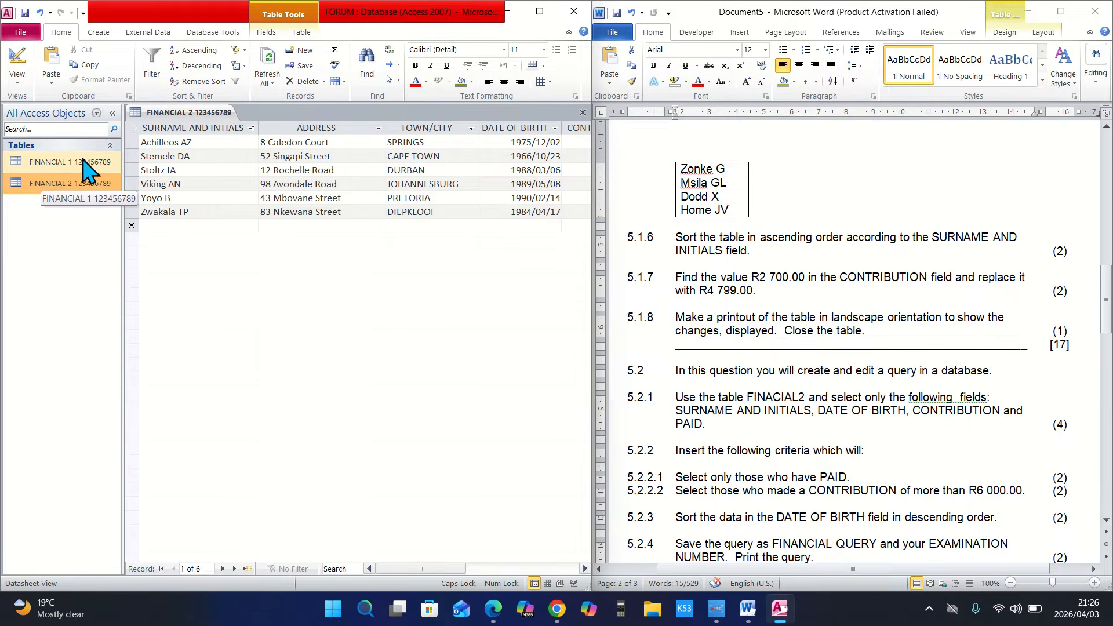
click(112, 112)
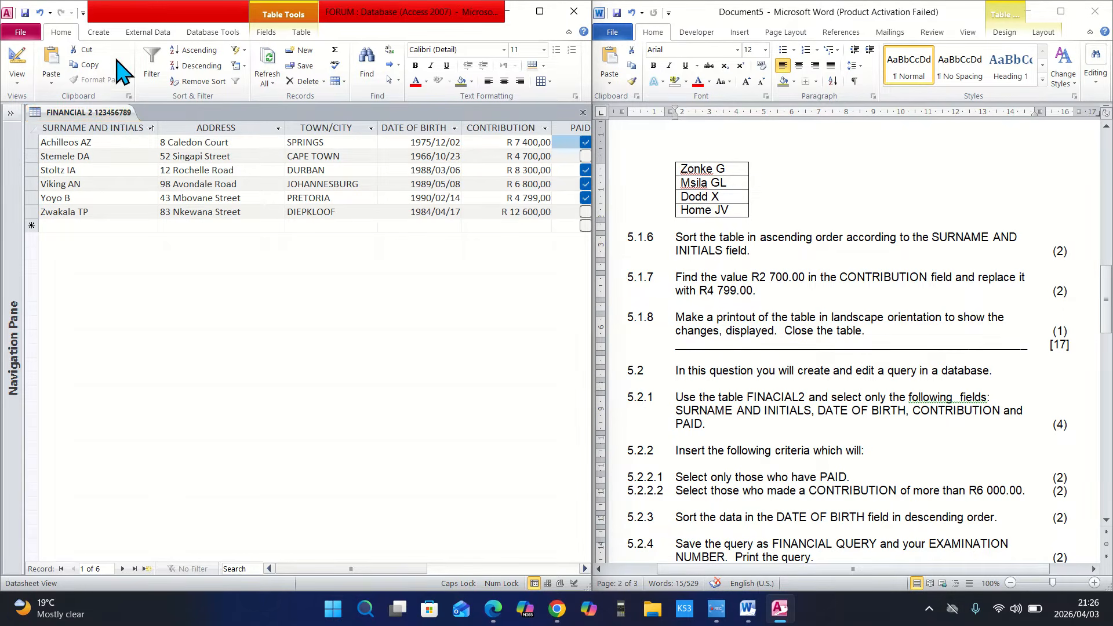
Start a simple query on the FINANCIAL 2 table with the fields SURNAME AND INTIALS, DATE OF BIRTH, CONTRIBUTION and PAID
click(103, 33)
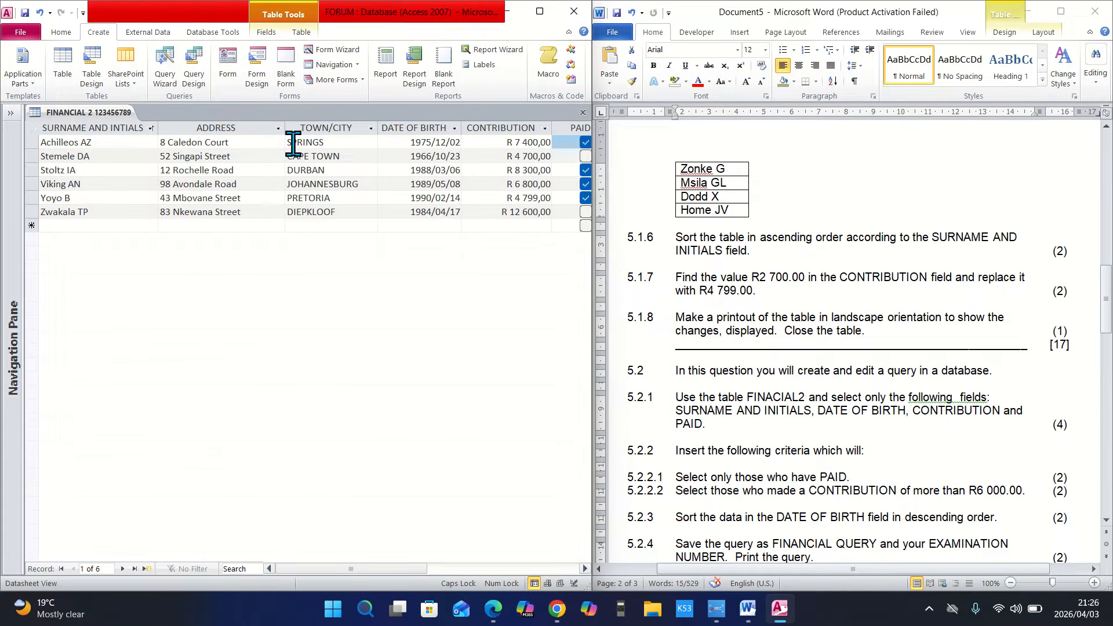
click(172, 87)
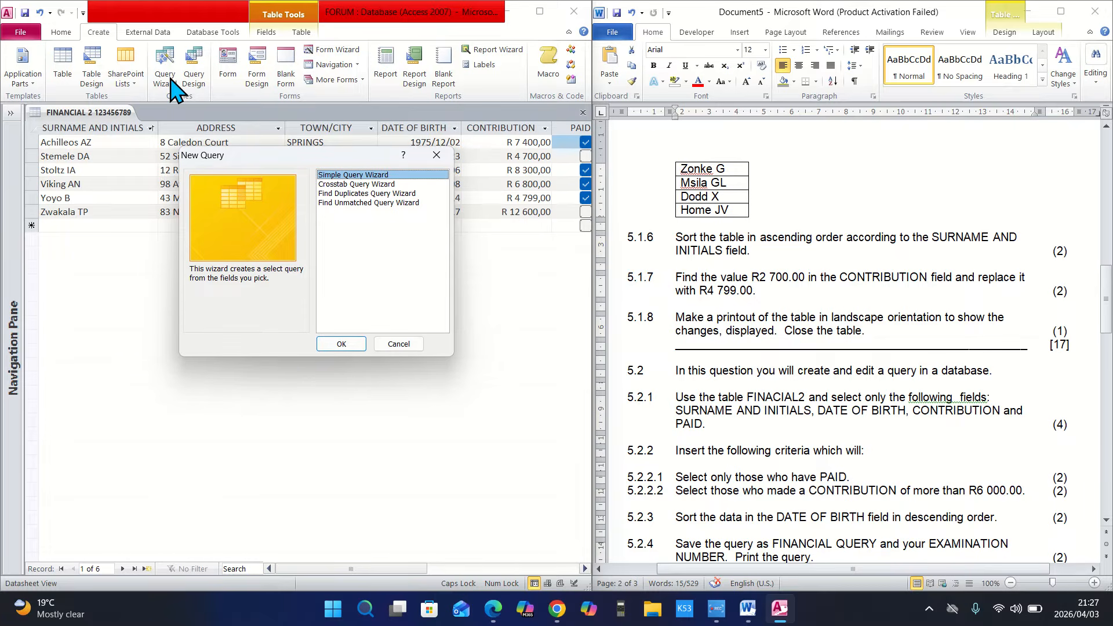
click(348, 345)
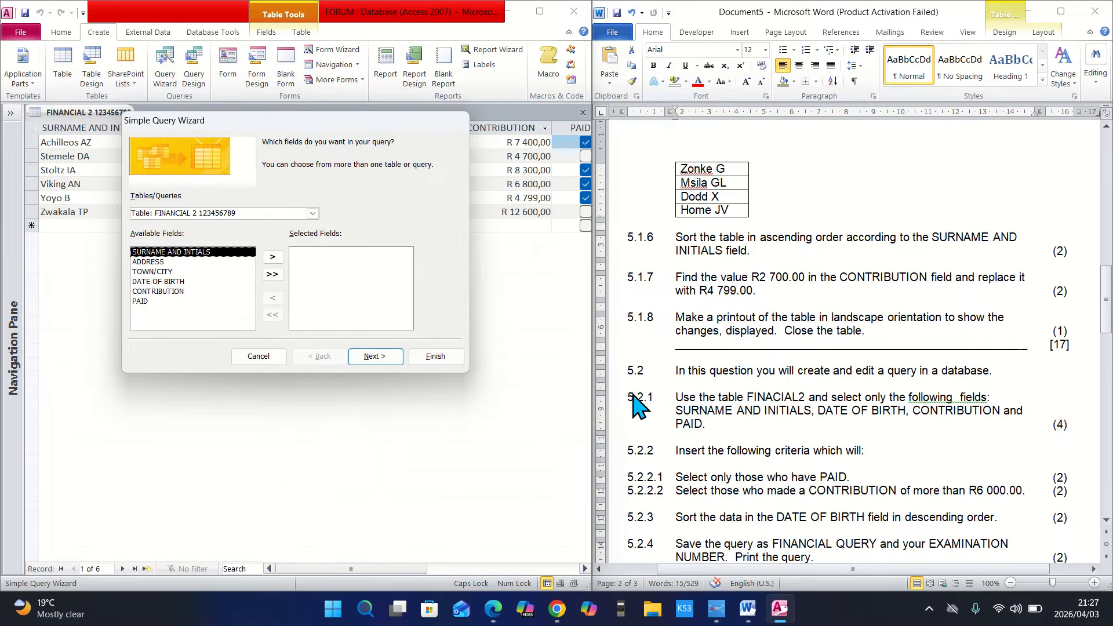
click(273, 256)
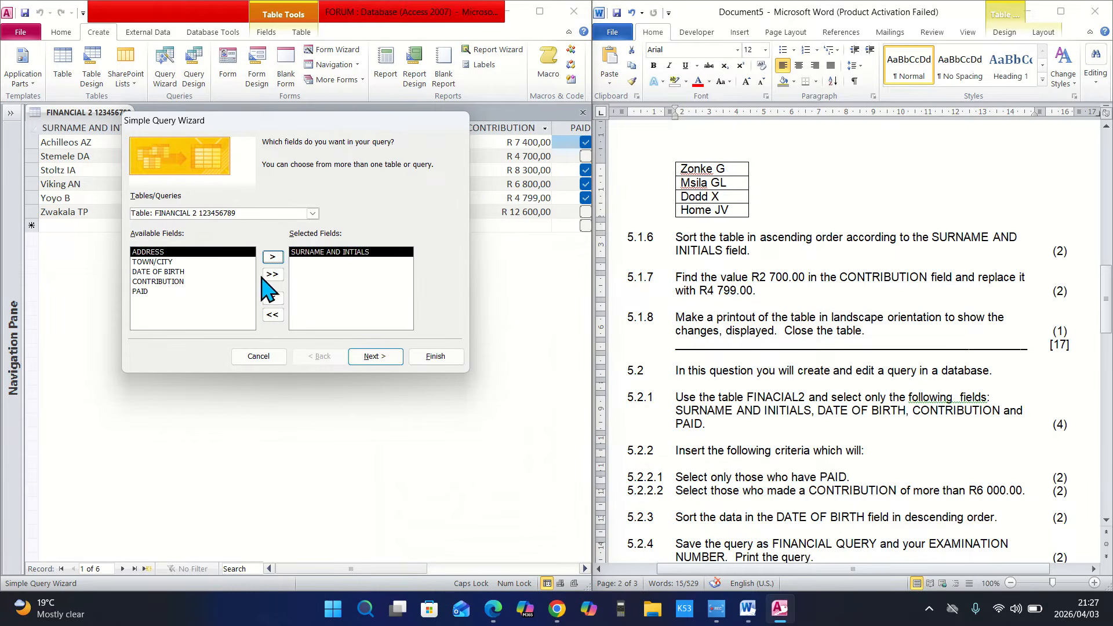
click(174, 271)
click(273, 256)
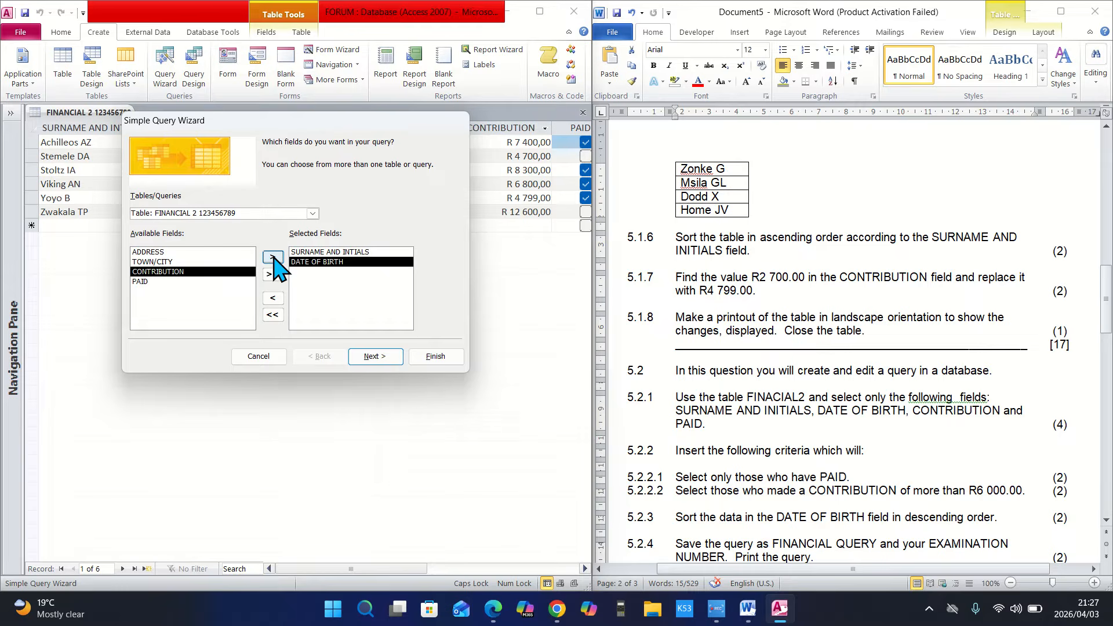
click(179, 283)
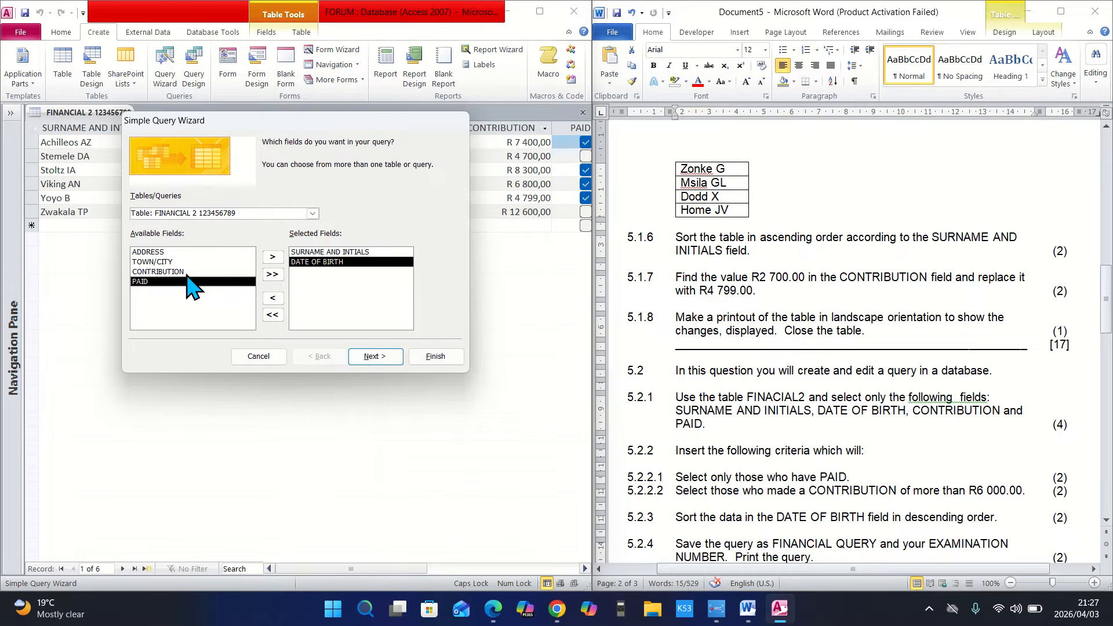
click(180, 271)
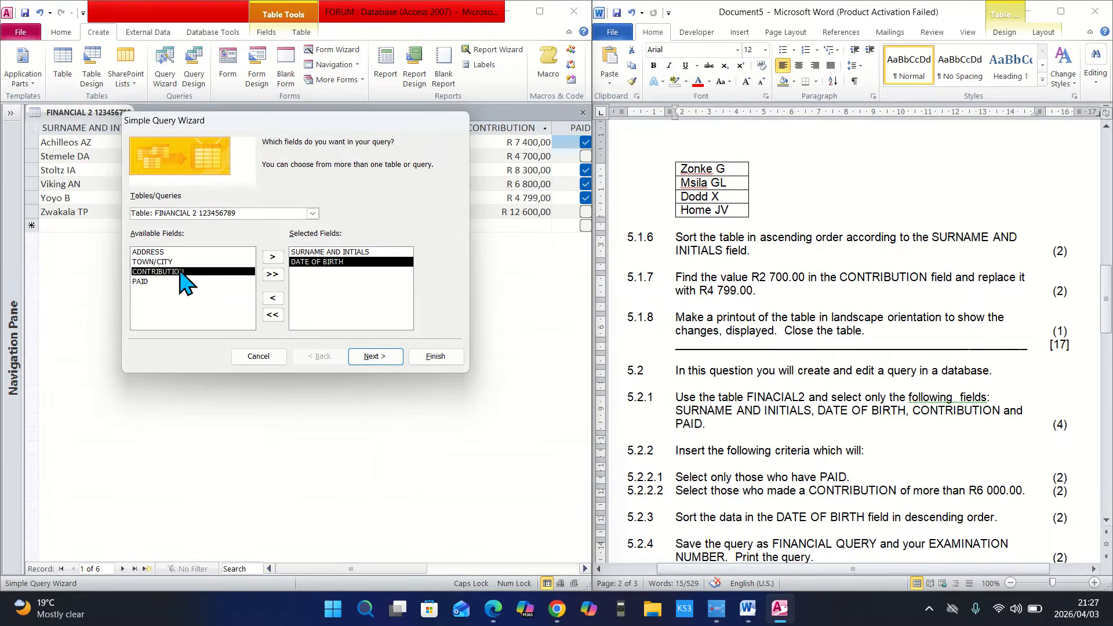
click(277, 256)
click(273, 257)
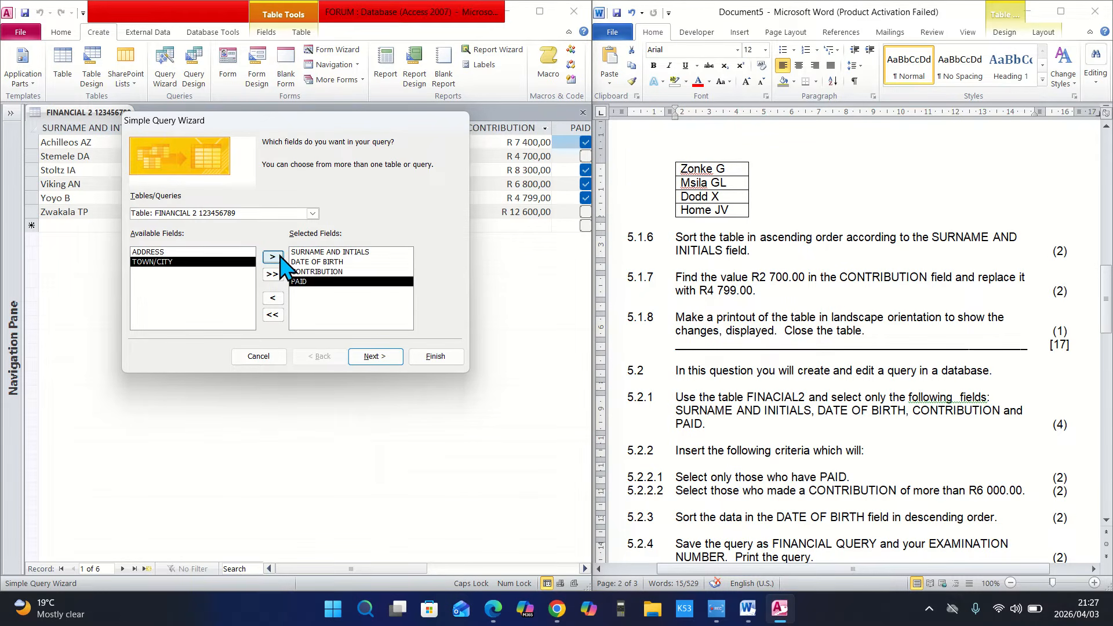
Keep the detail query type, title it FINANCIAL QUERY followed by the examination number, and finish the wizard with the query design open for modification
click(382, 357)
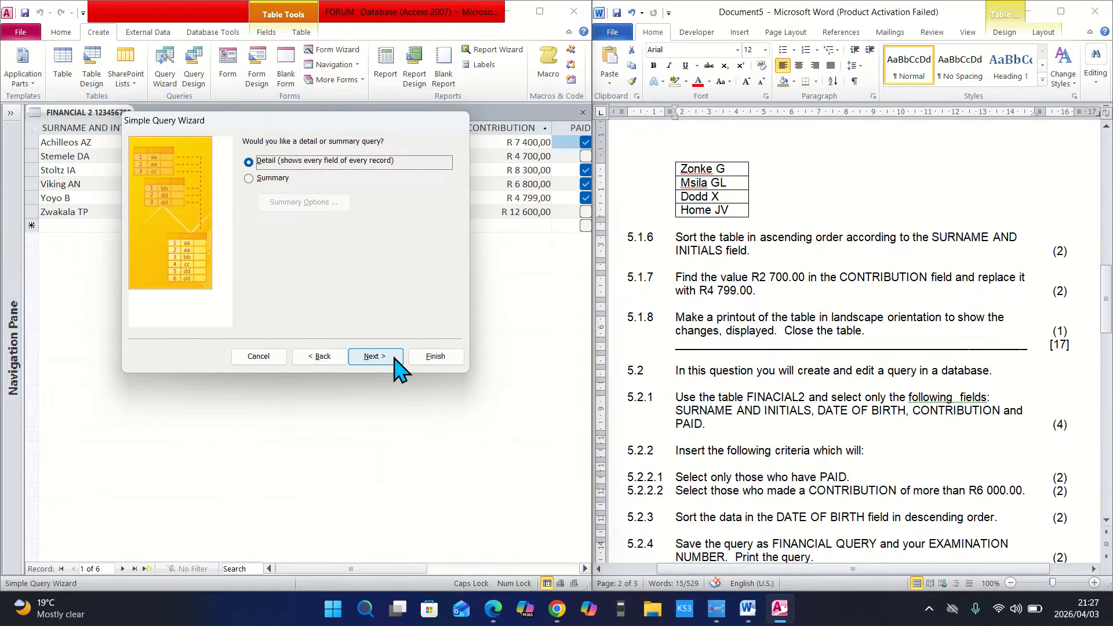
click(393, 358)
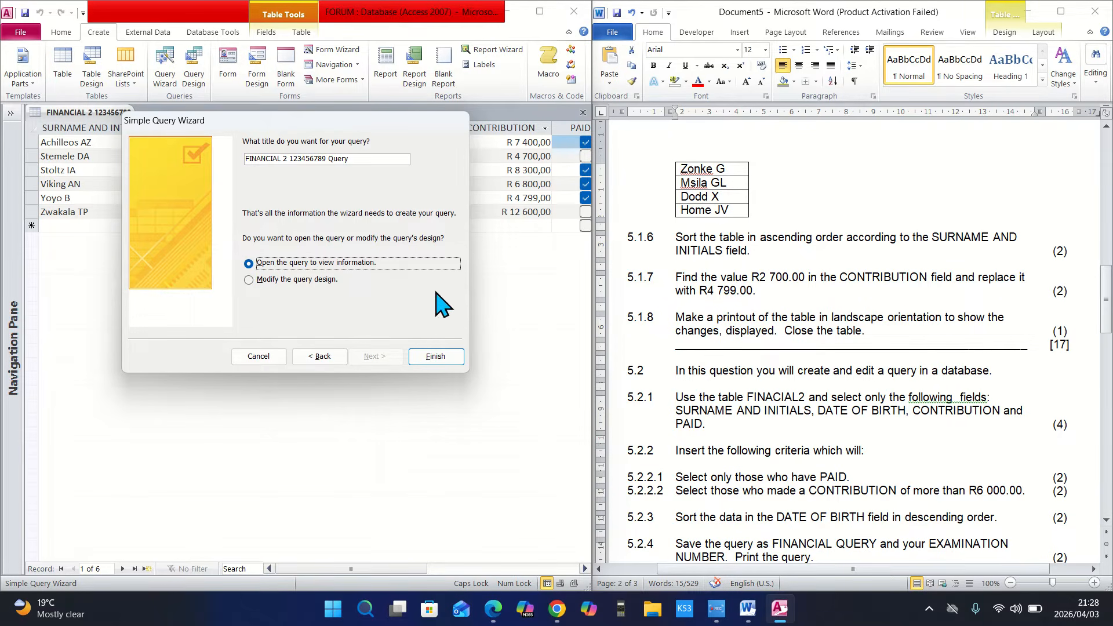
click(366, 158)
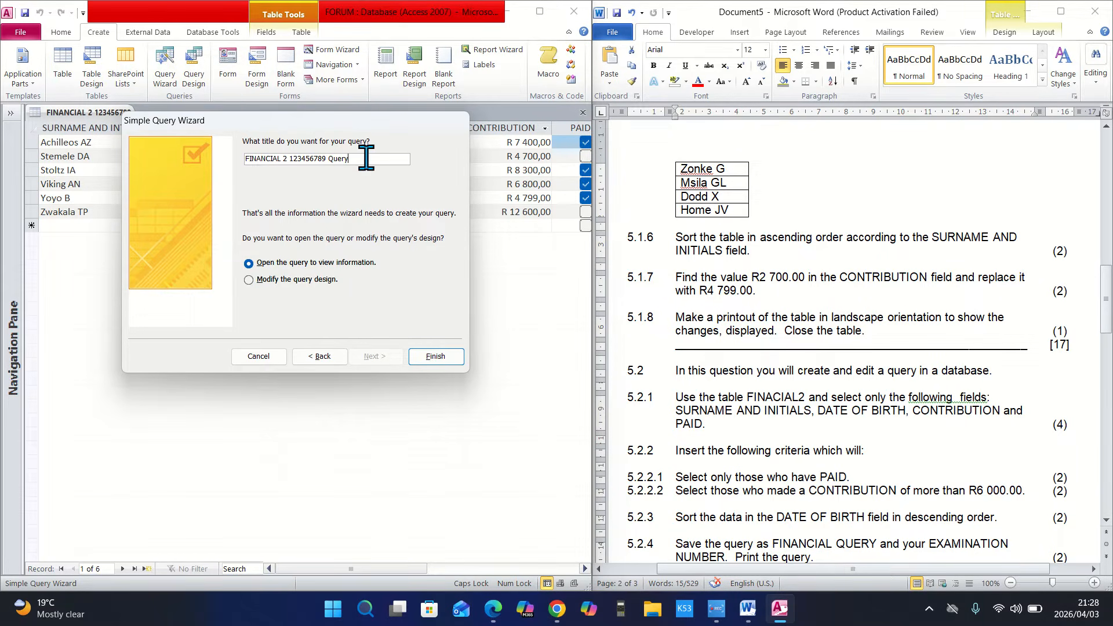
key(BackSpace)
key(BackSpace)
key(BackSpace)
key(BackSpace)
key(BackSpace)
click(290, 158)
key(BackSpace)
key(BackSpace)
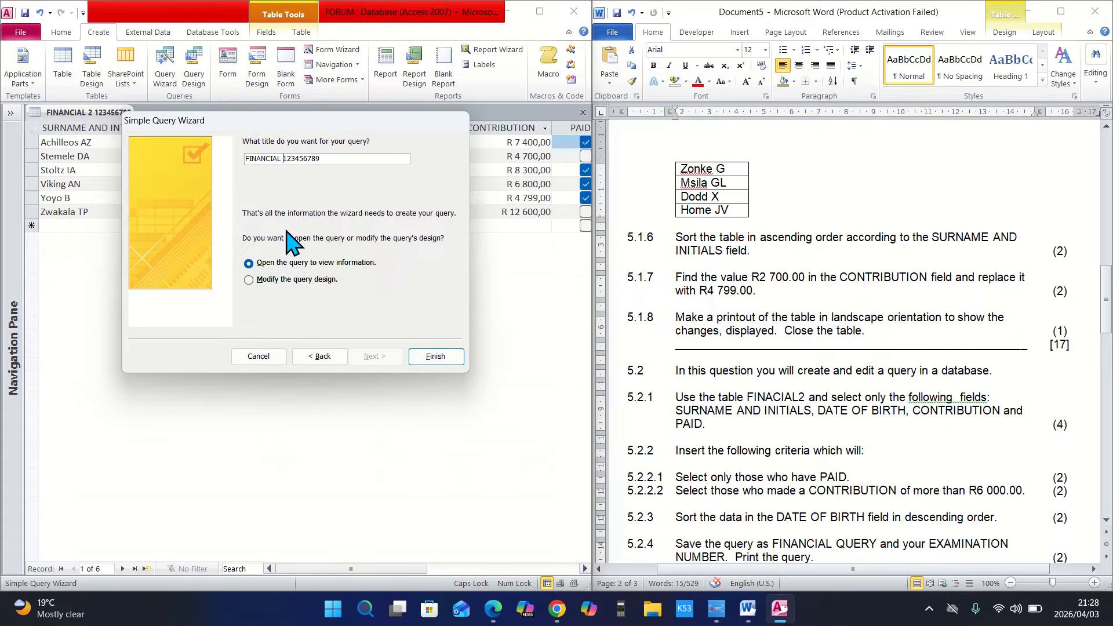
text(QUERY)
click(279, 280)
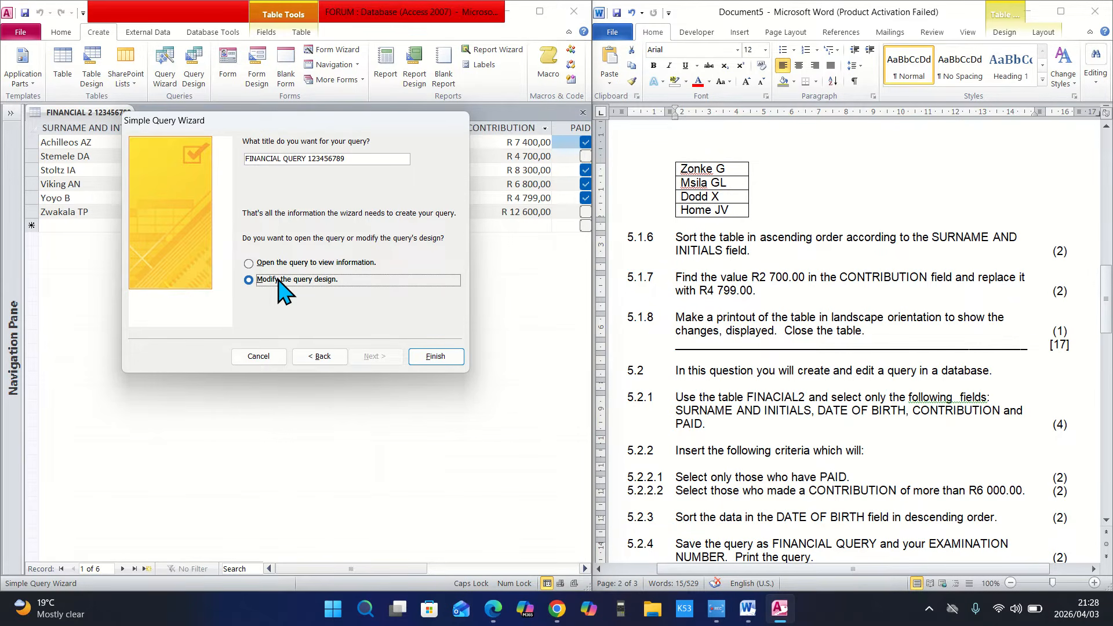
click(449, 360)
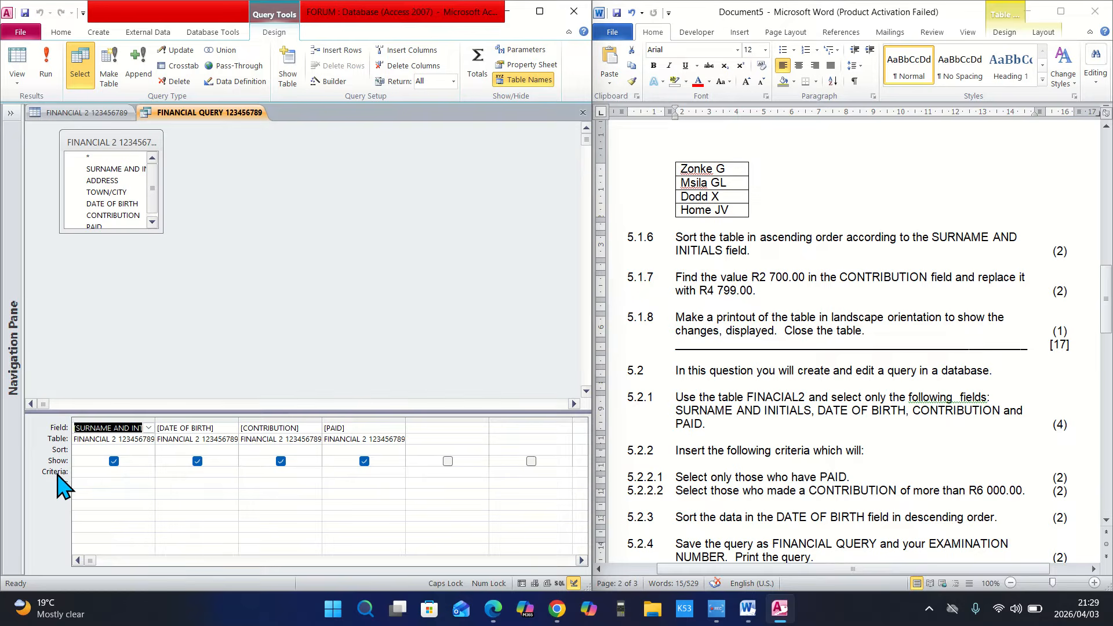
Set the criterion of the PAID field to YES in the query design
click(76, 472)
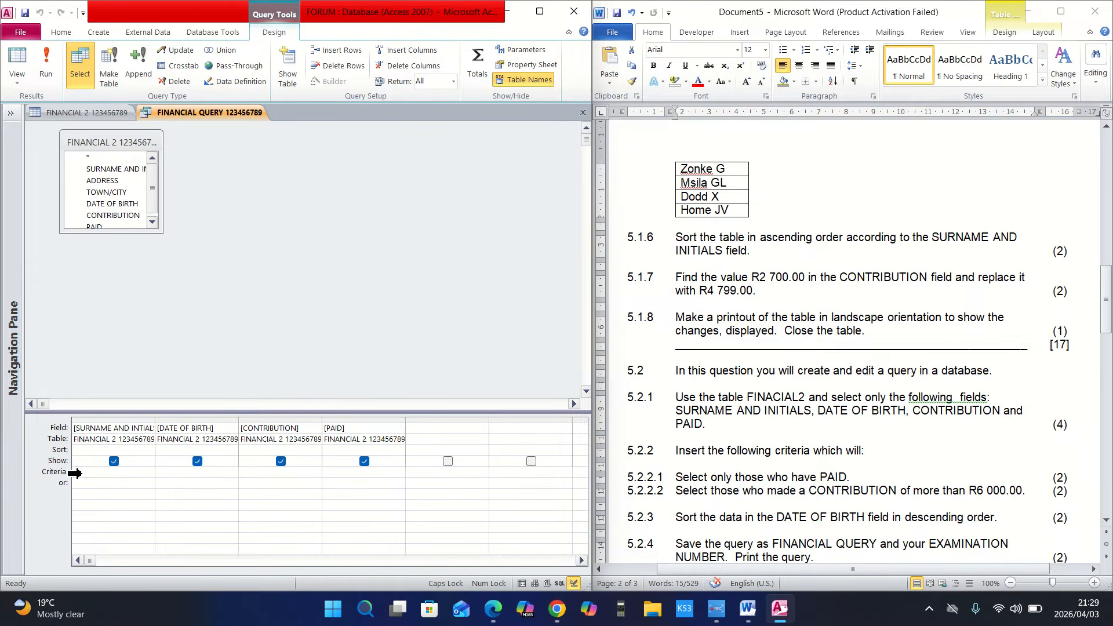
click(75, 473)
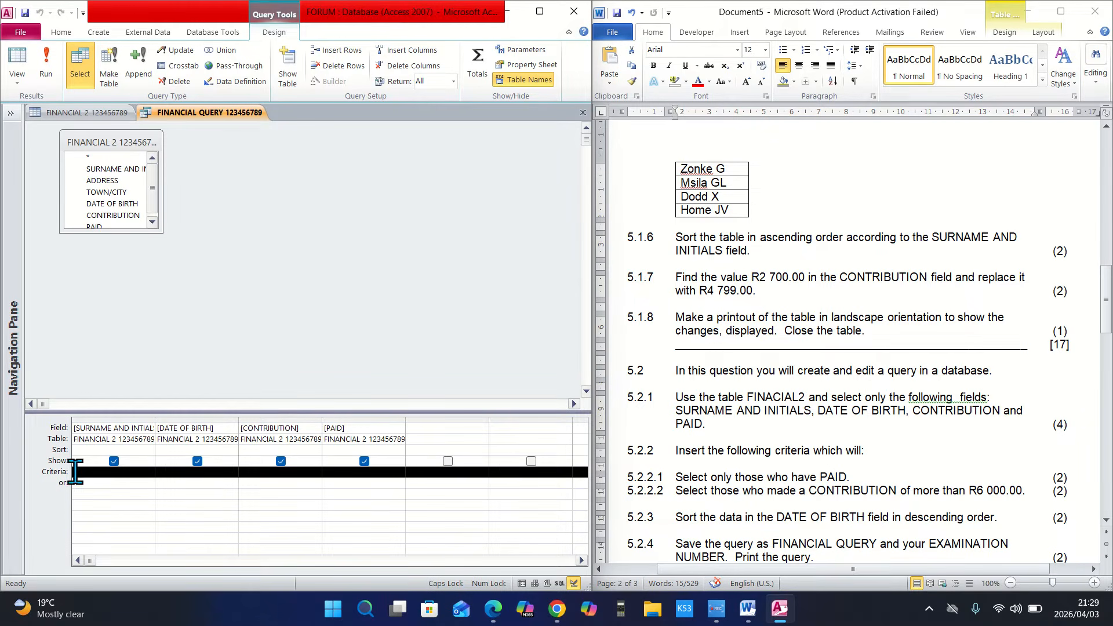
click(359, 471)
key(Caps_Lock)
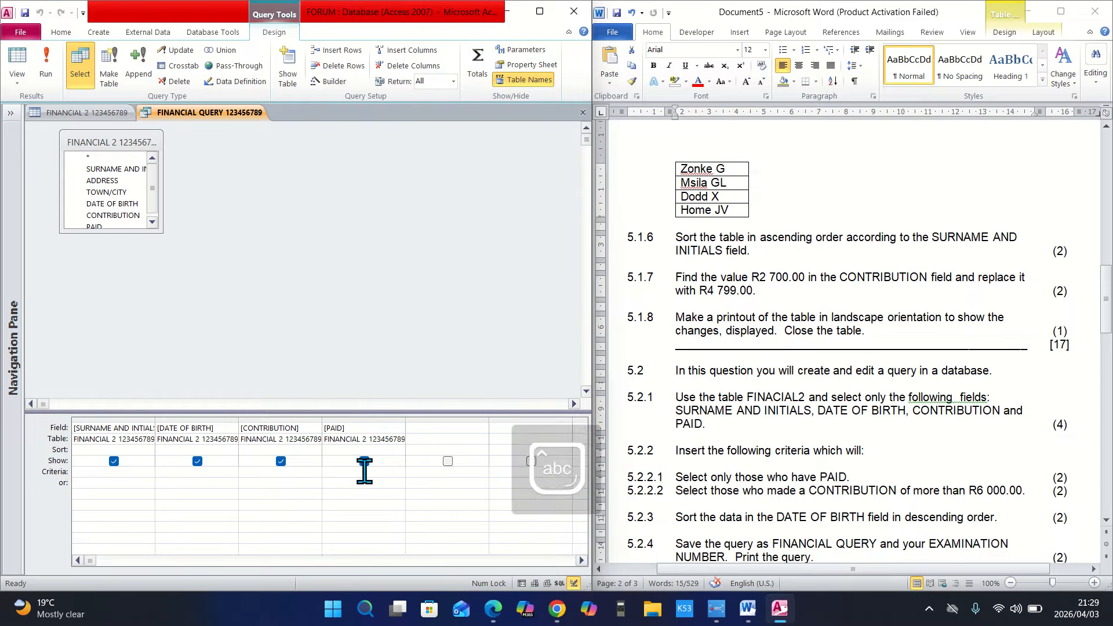
text(es)
key(BackSpace)
key(BackSpace)
key(Caps_Lock)
text(YES)
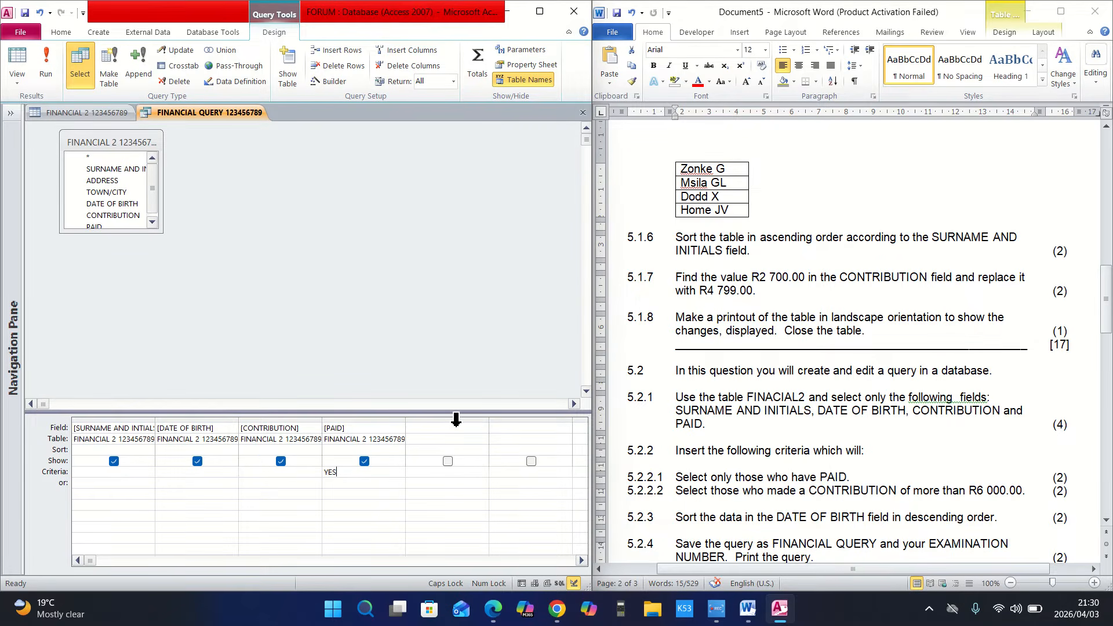
Set the criterion of the CONTRIBUTION field to >6000
click(308, 429)
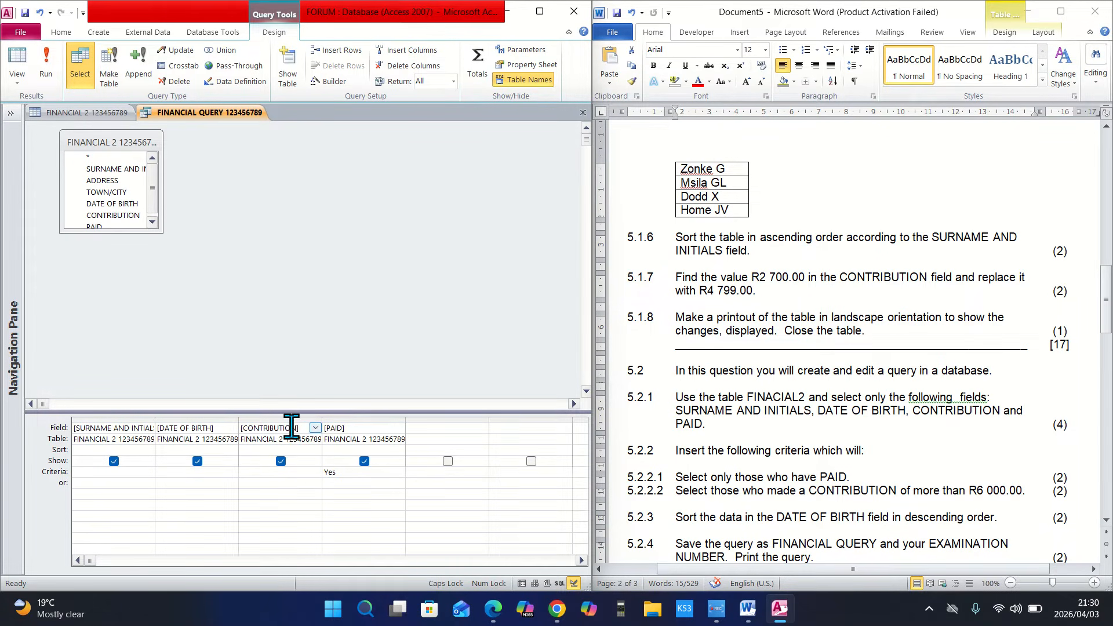
drag(298, 429, 217, 429)
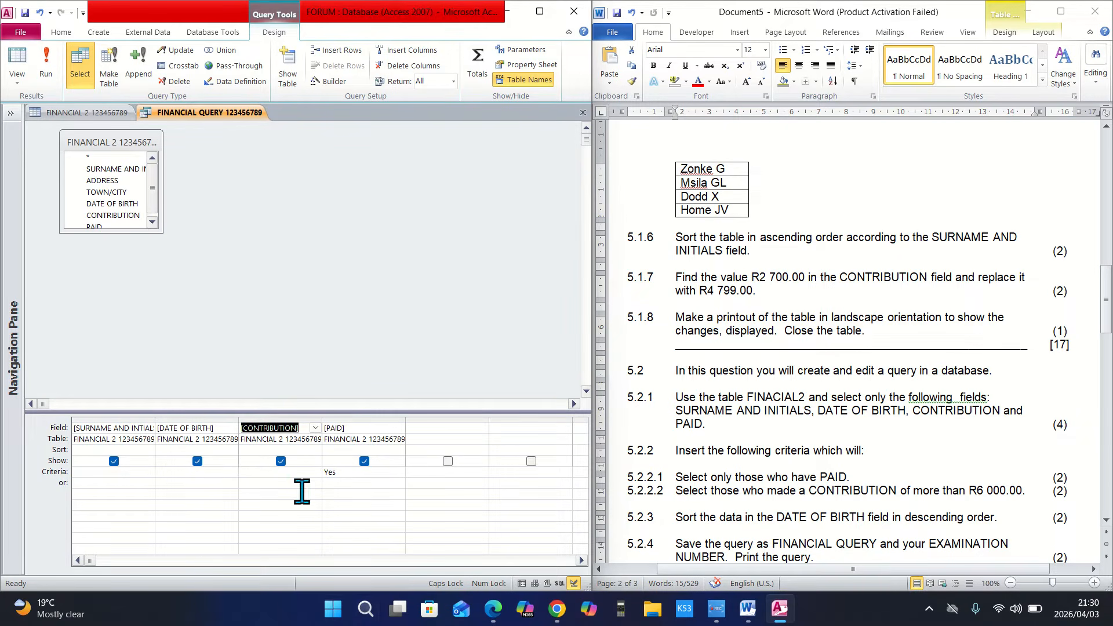
click(291, 472)
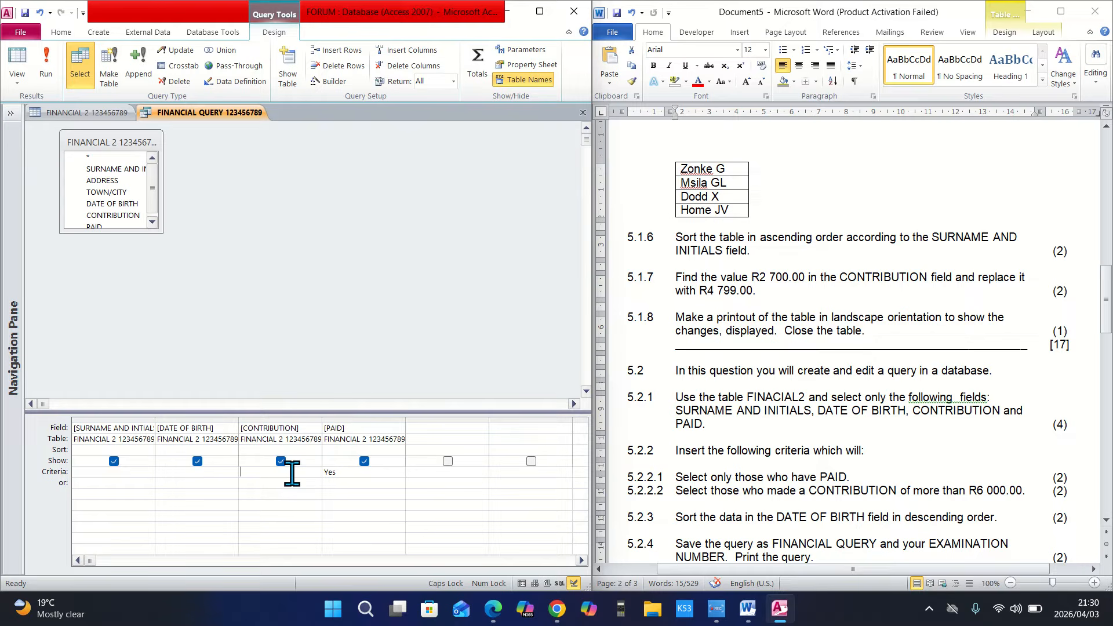
text(>6000)
Run the query and sort its records by DATE OF BIRTH in descending order
click(44, 64)
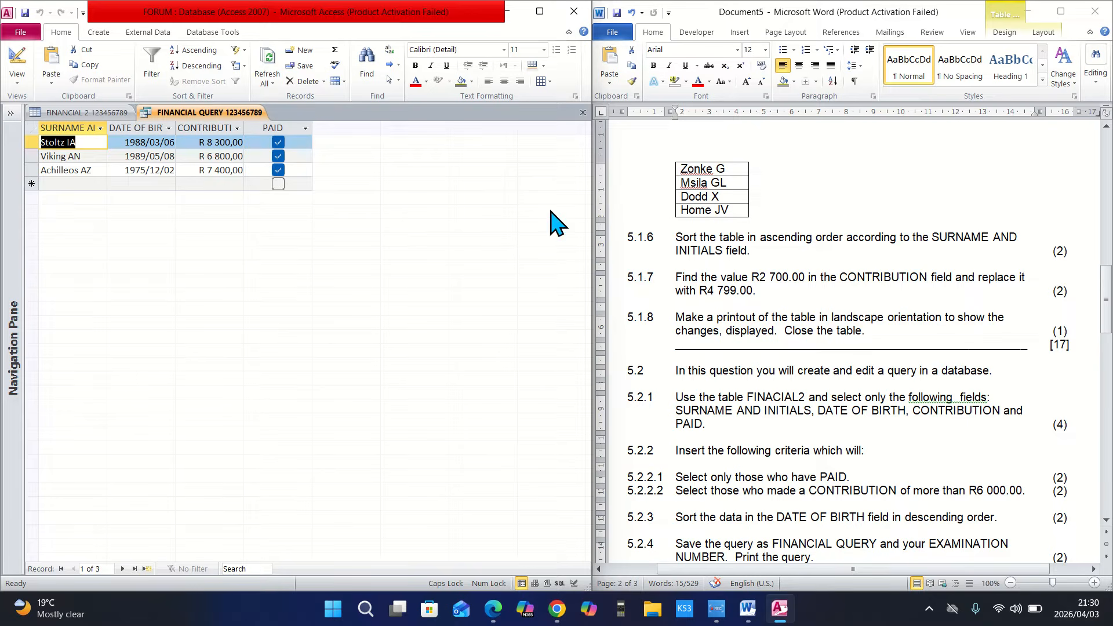
click(136, 126)
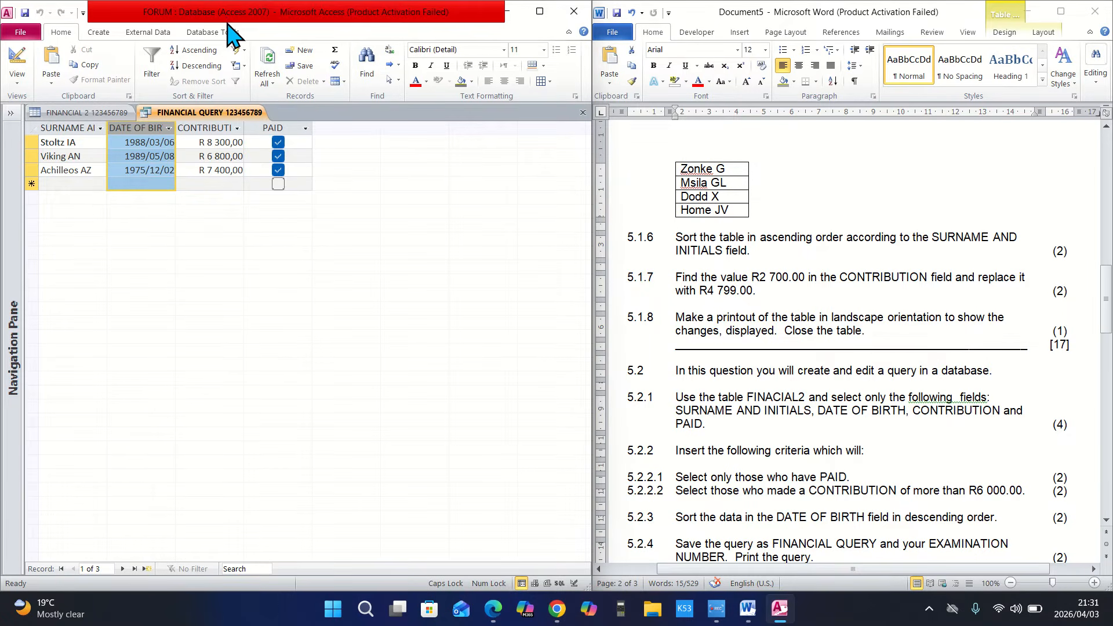
click(206, 65)
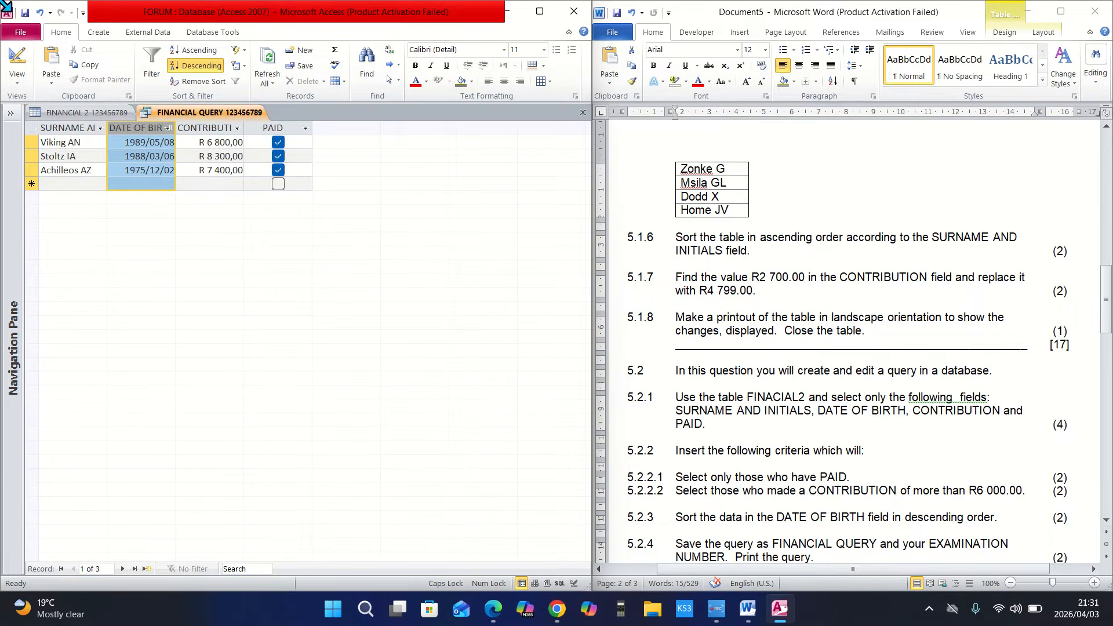
Widen the SURNAME AND INTIALS, DATE OF BIRTH and CONTRIBUTION columns to show their full headings, and save the query
double_click(108, 130)
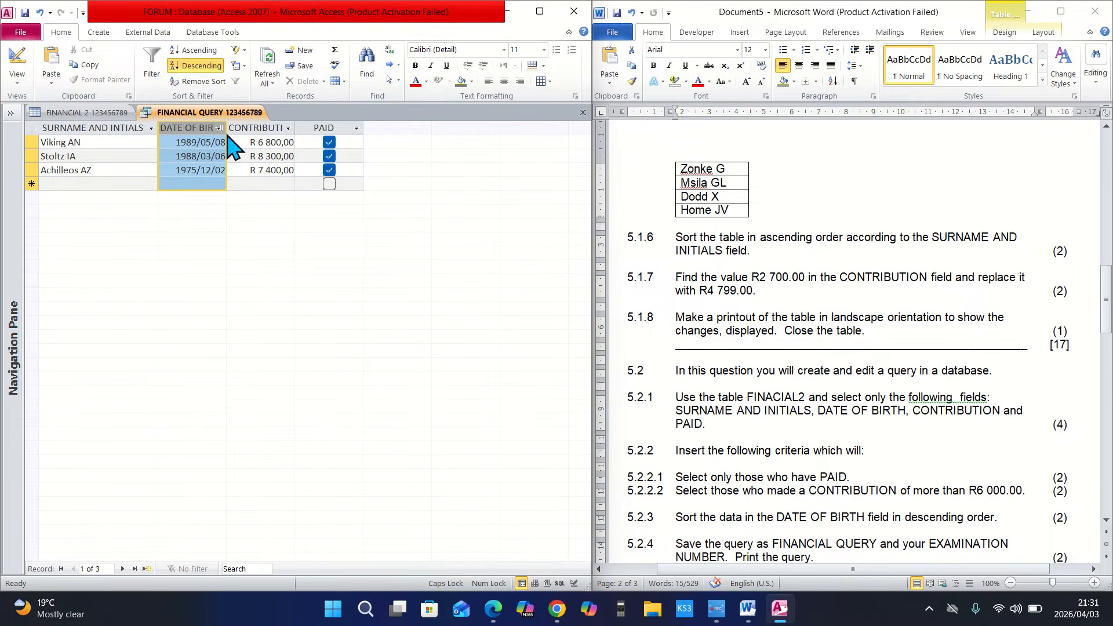
drag(226, 134, 260, 131)
drag(327, 130, 369, 140)
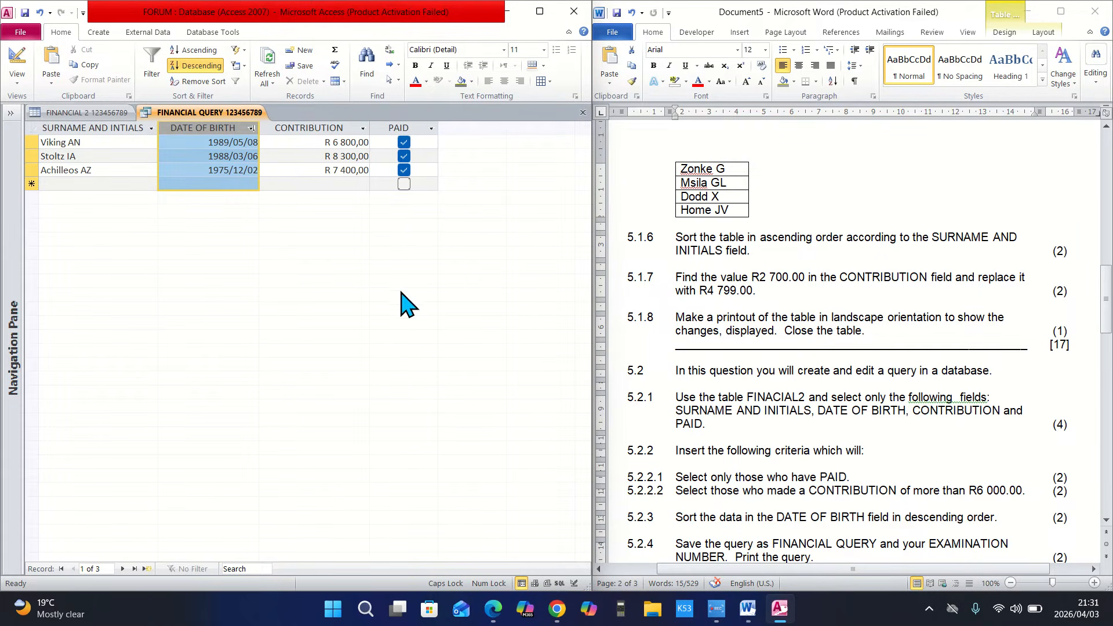
click(68, 182)
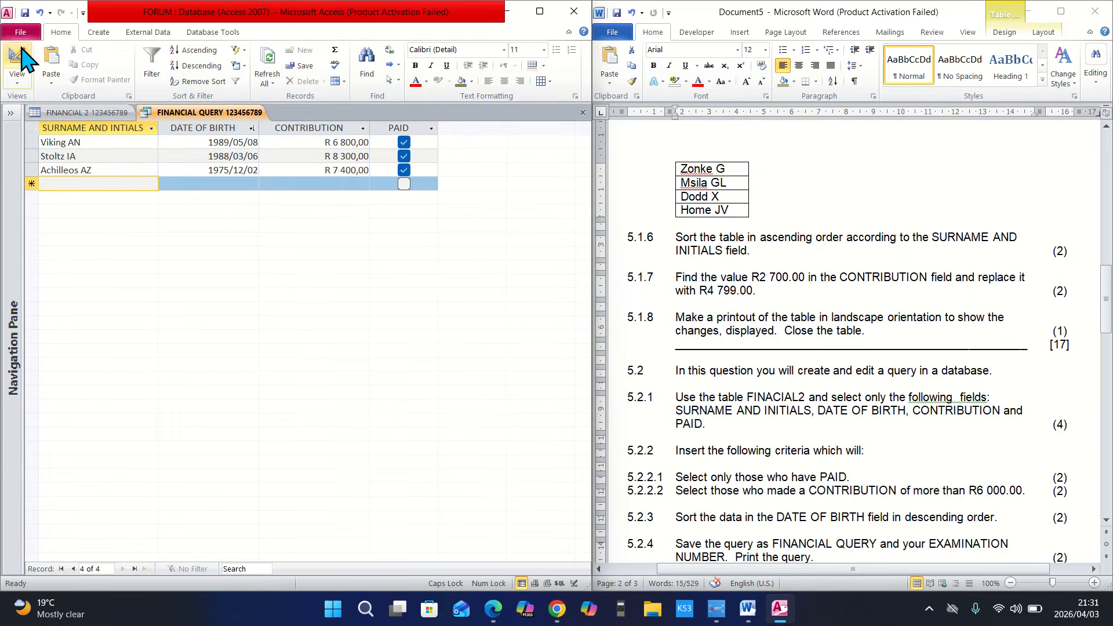
click(21, 33)
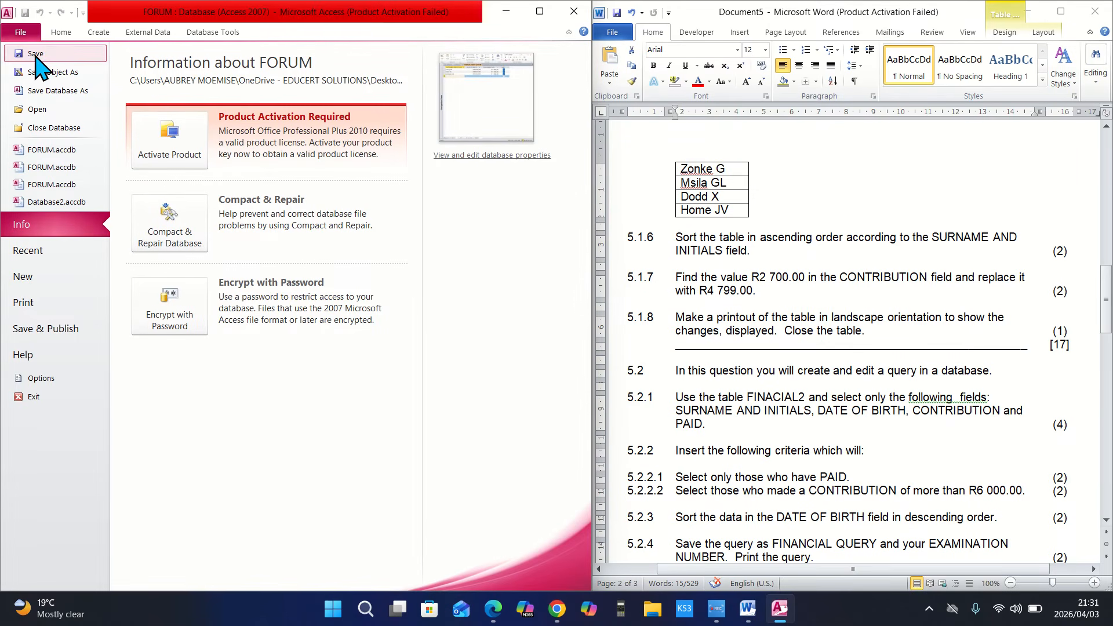
click(35, 55)
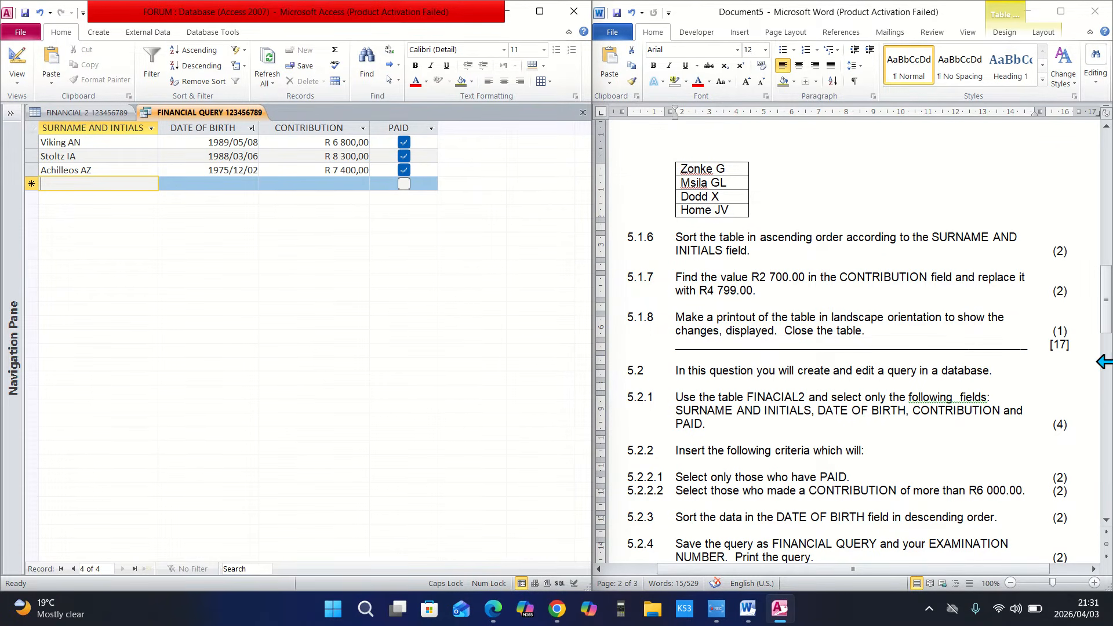
Bring question 5.3 into view in the Word document and open FINANCIAL QUERY in Print Preview
drag(1107, 300, 1078, 343)
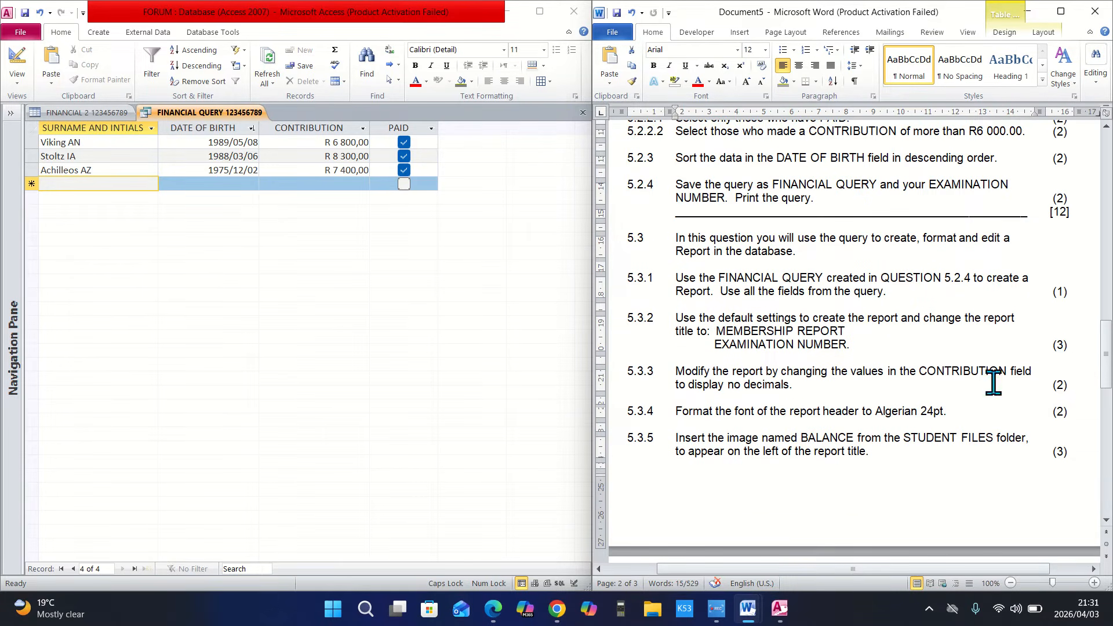
click(10, 39)
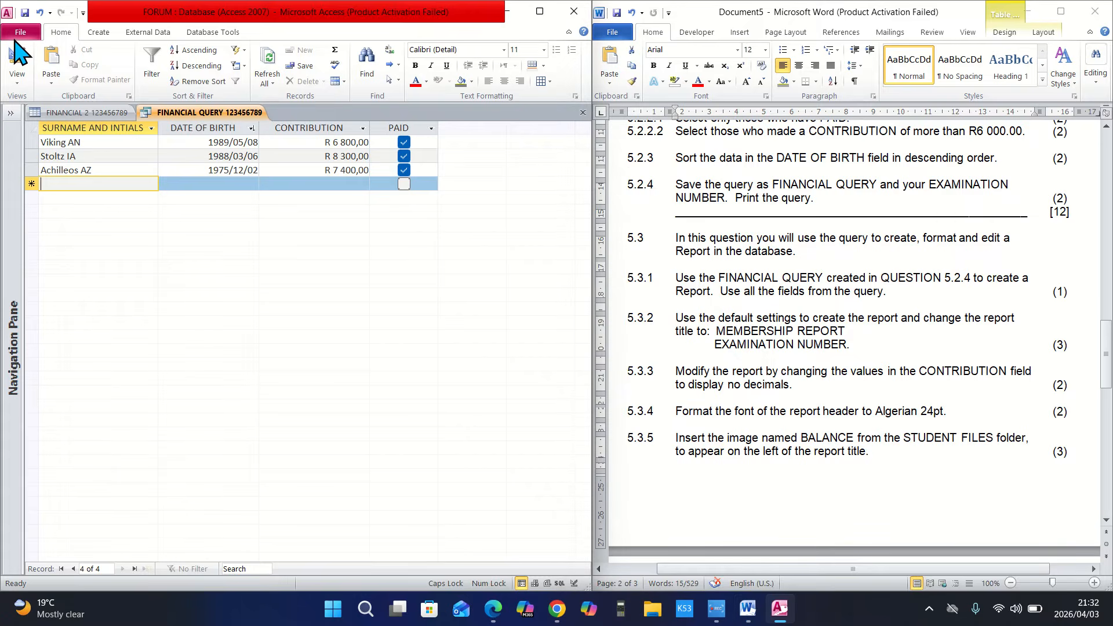
click(21, 32)
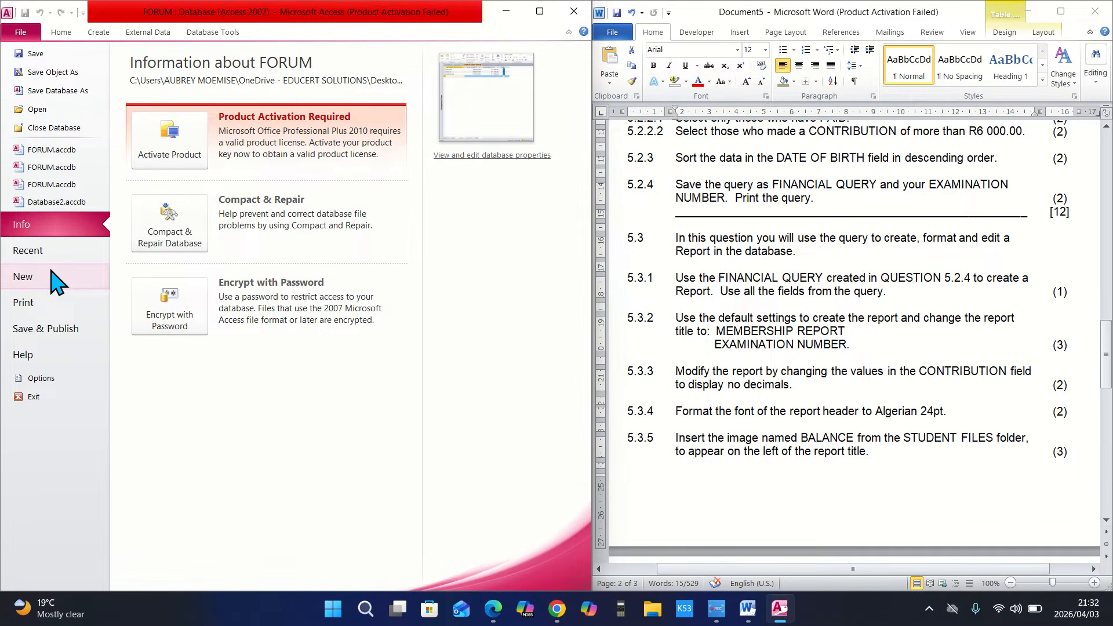
click(55, 303)
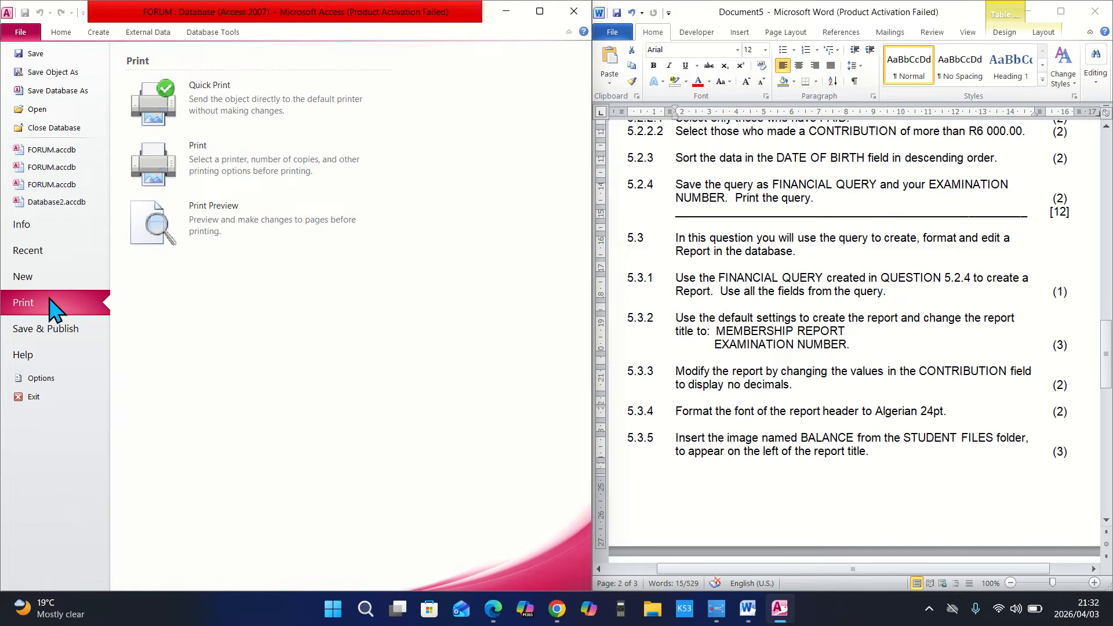
click(195, 238)
click(201, 235)
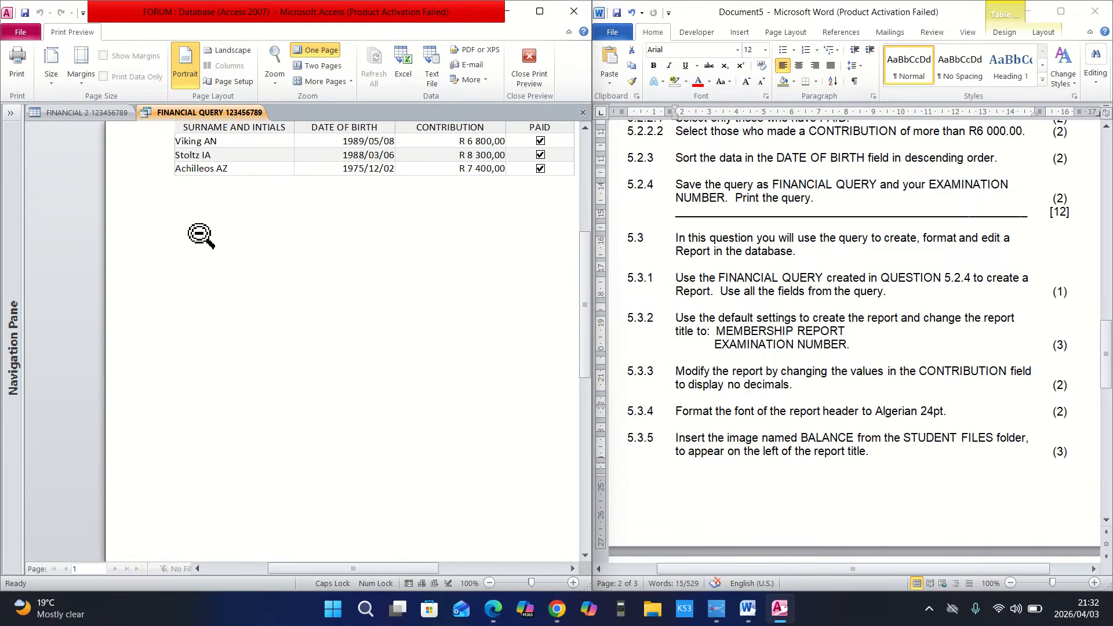
Examine the previewed page of the query, including its header and all four columns, and close the print preview
drag(422, 569, 462, 570)
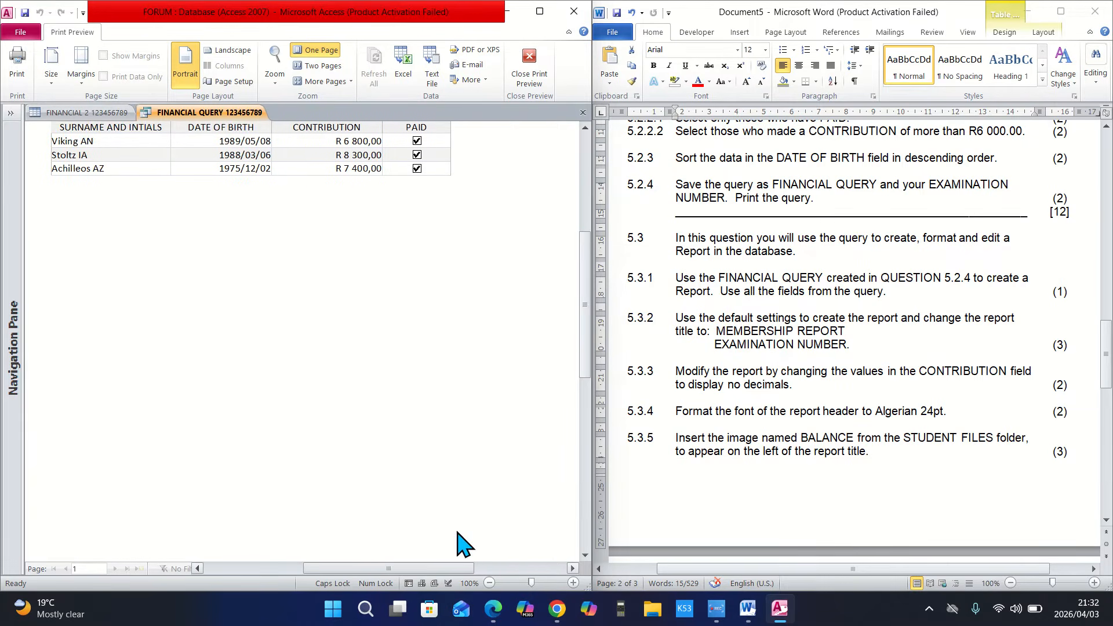
drag(457, 532, 451, 500)
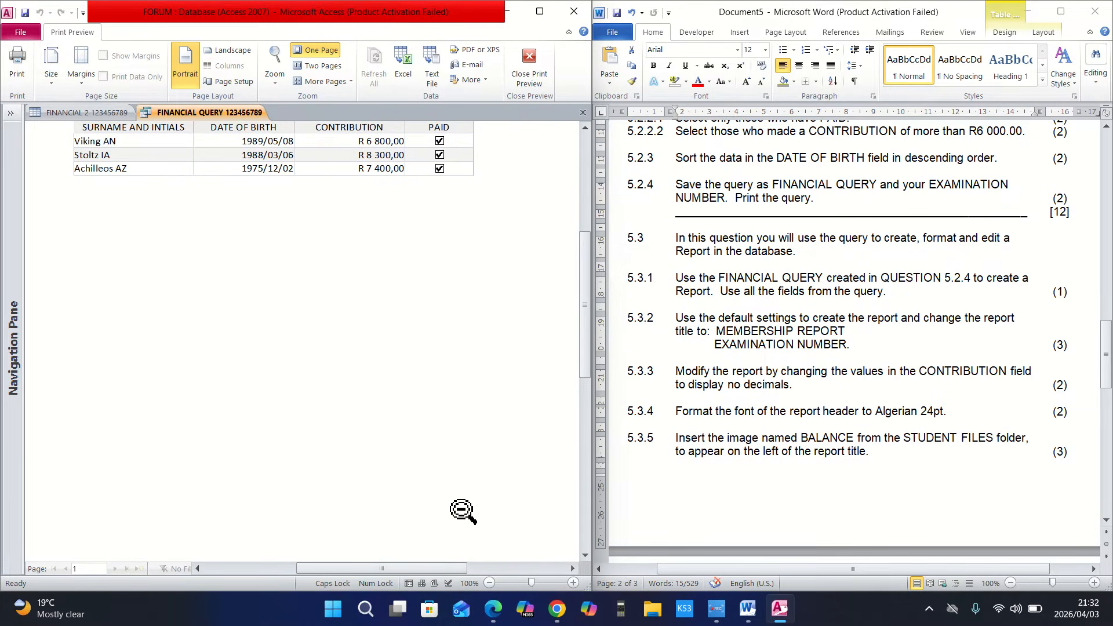
click(574, 323)
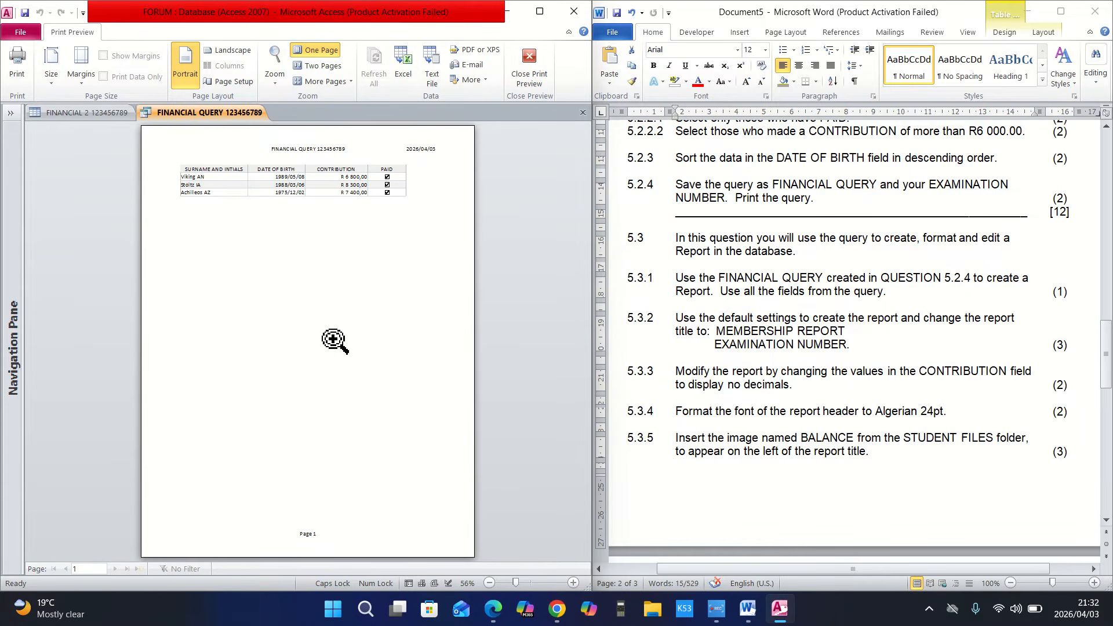
click(364, 383)
click(364, 383)
click(363, 383)
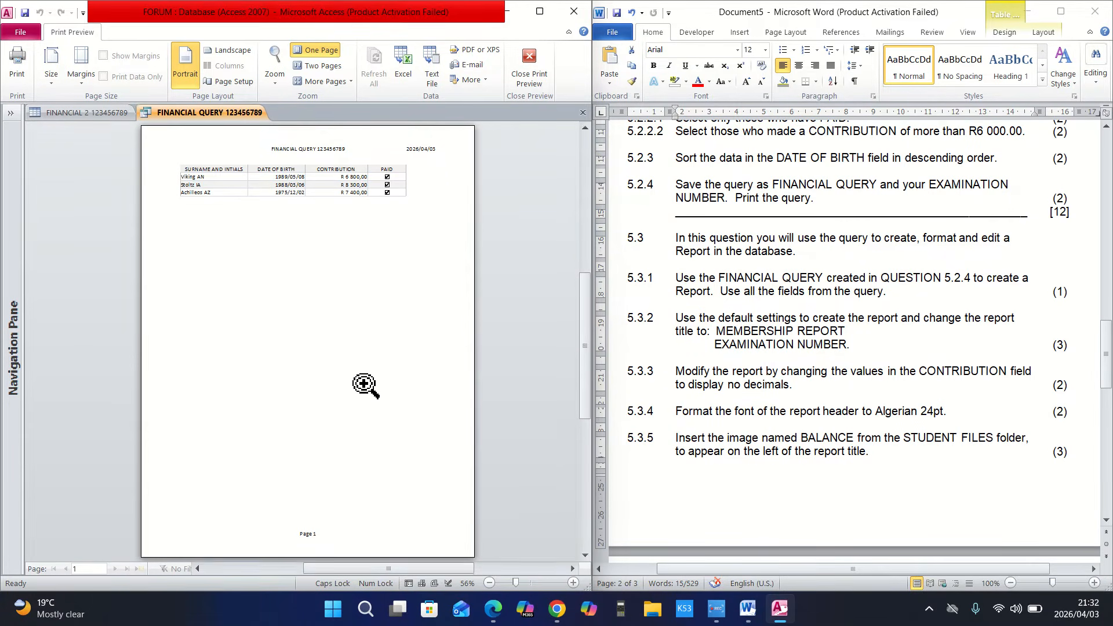
drag(590, 336, 584, 226)
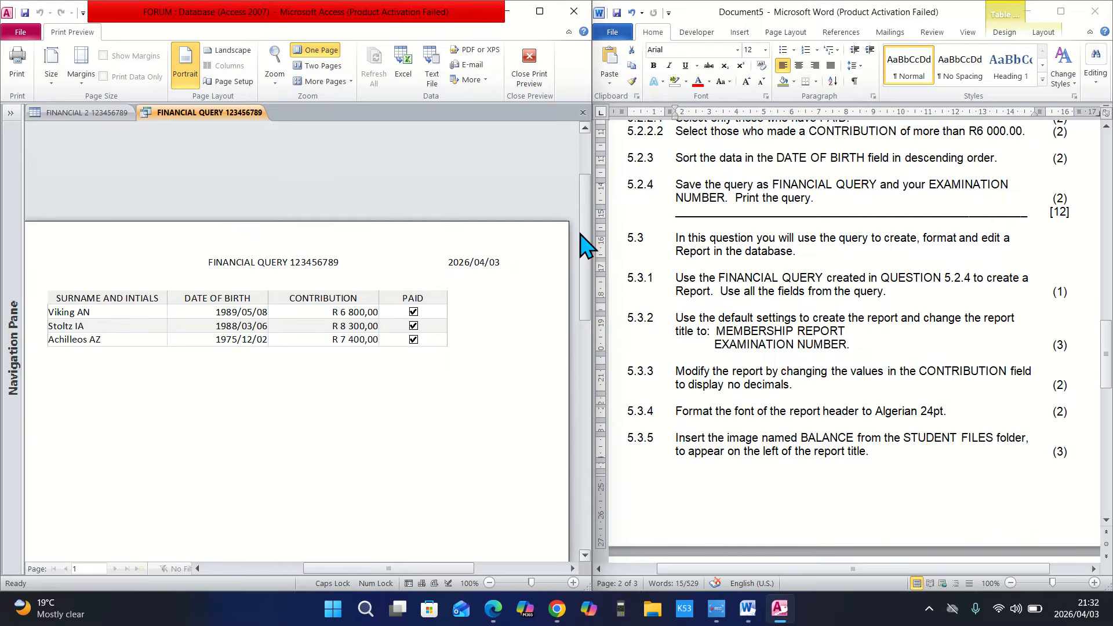
drag(581, 238, 512, 179)
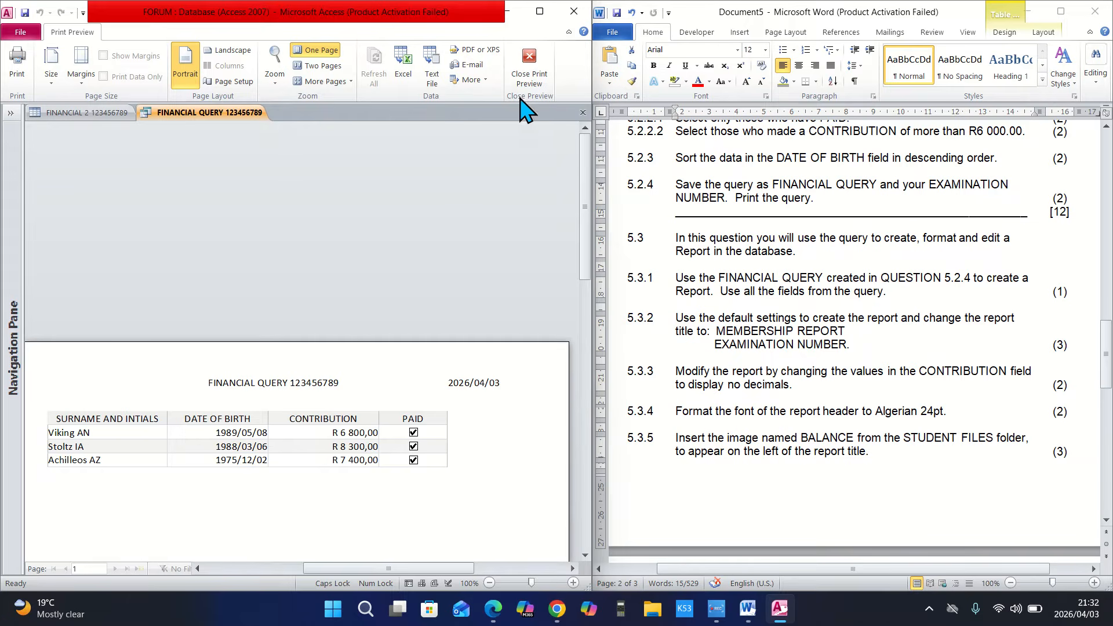
click(529, 76)
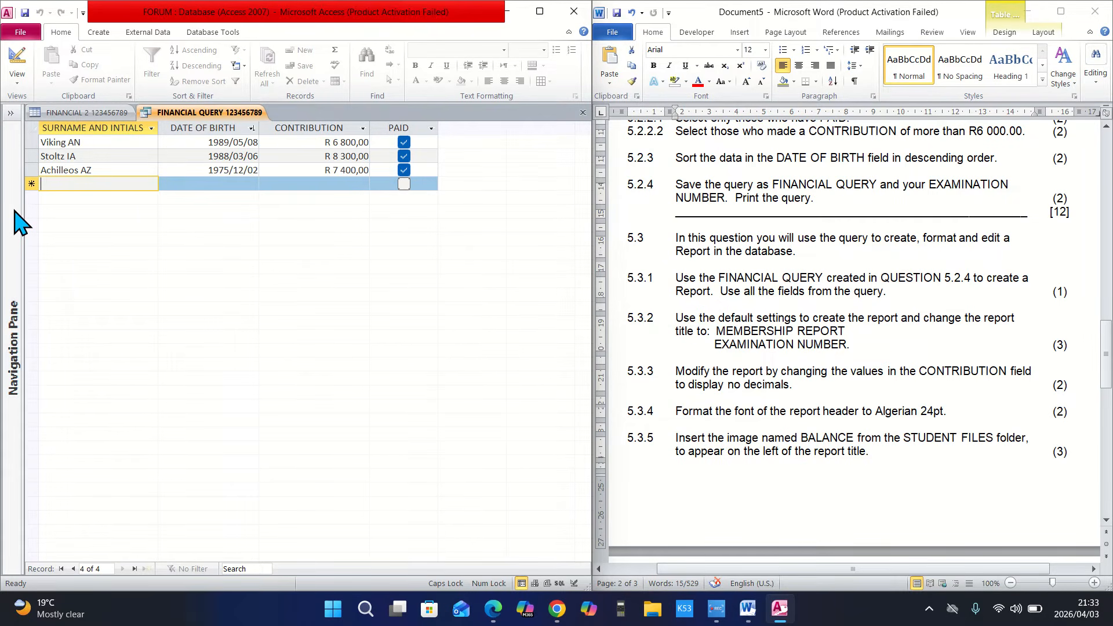
Start the Report Wizard on FINANCIAL QUERY and include all its fields in the report
click(102, 34)
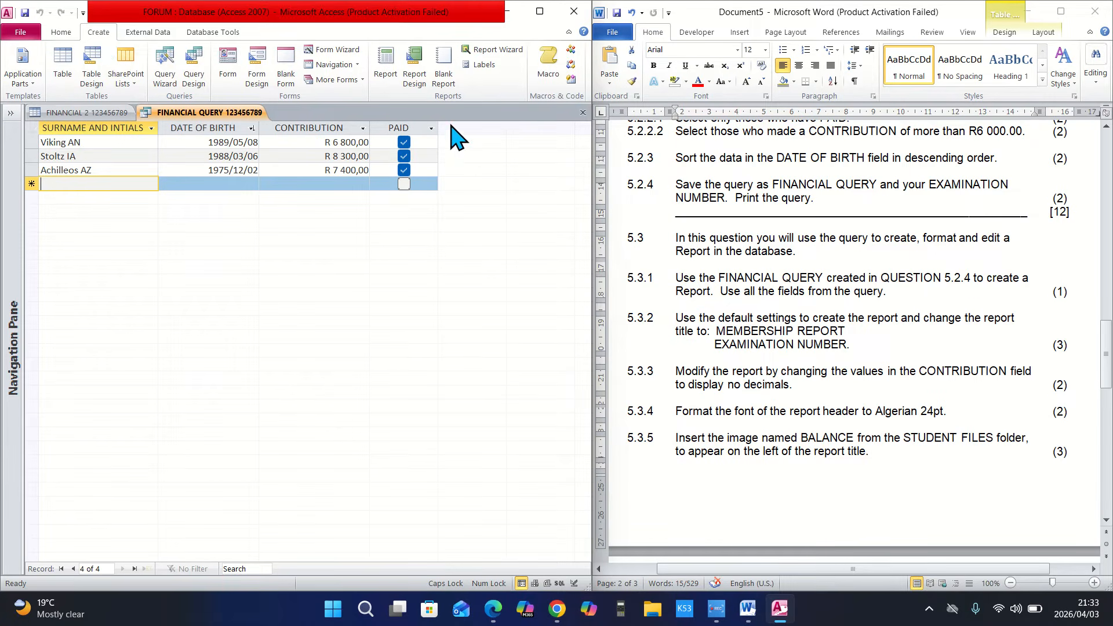
click(507, 51)
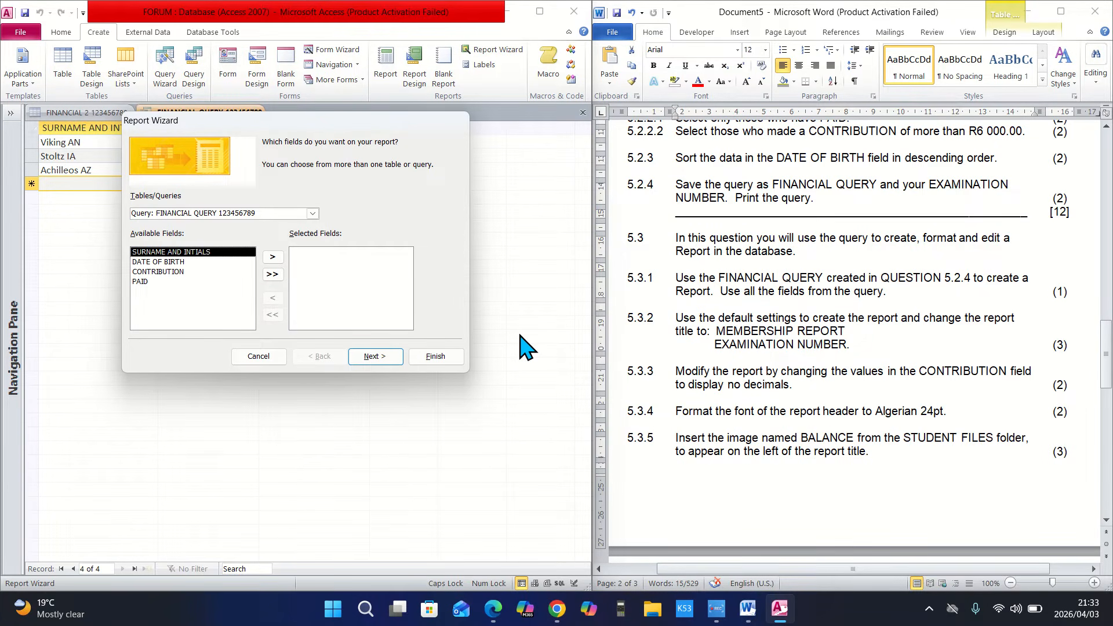
click(272, 274)
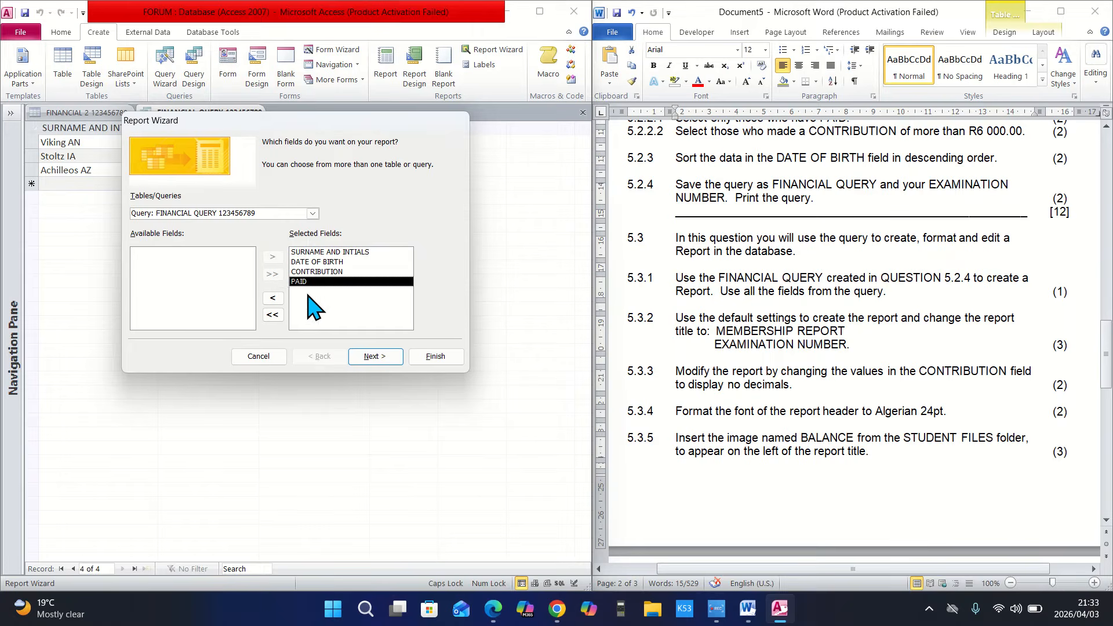
click(375, 356)
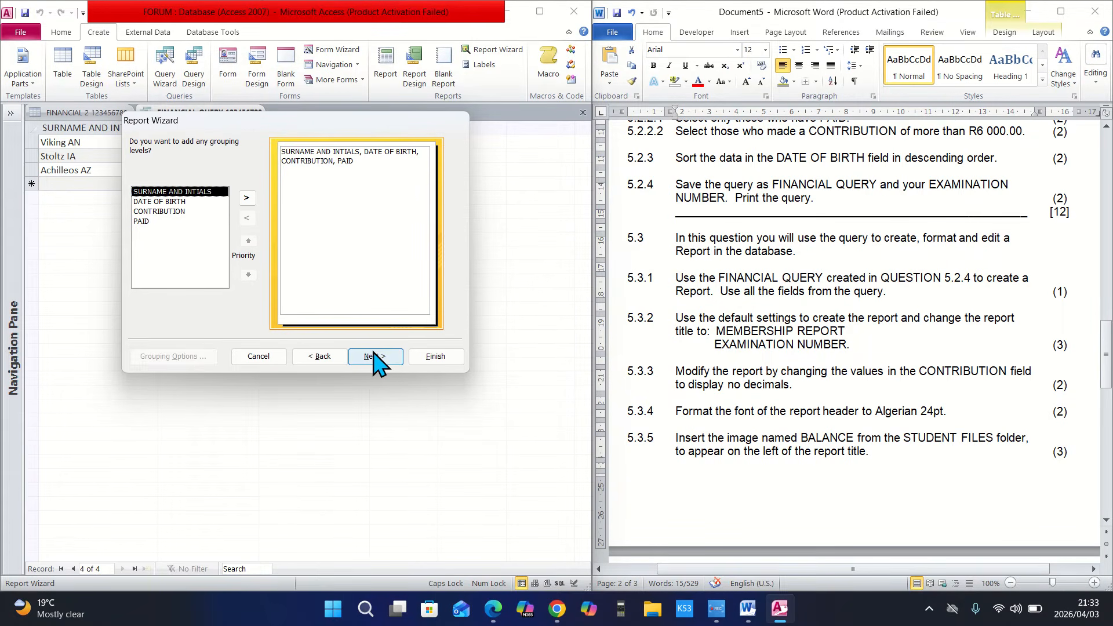
Keep the report defaults without grouping or sorting, using the tabular layout in portrait orientation
click(374, 356)
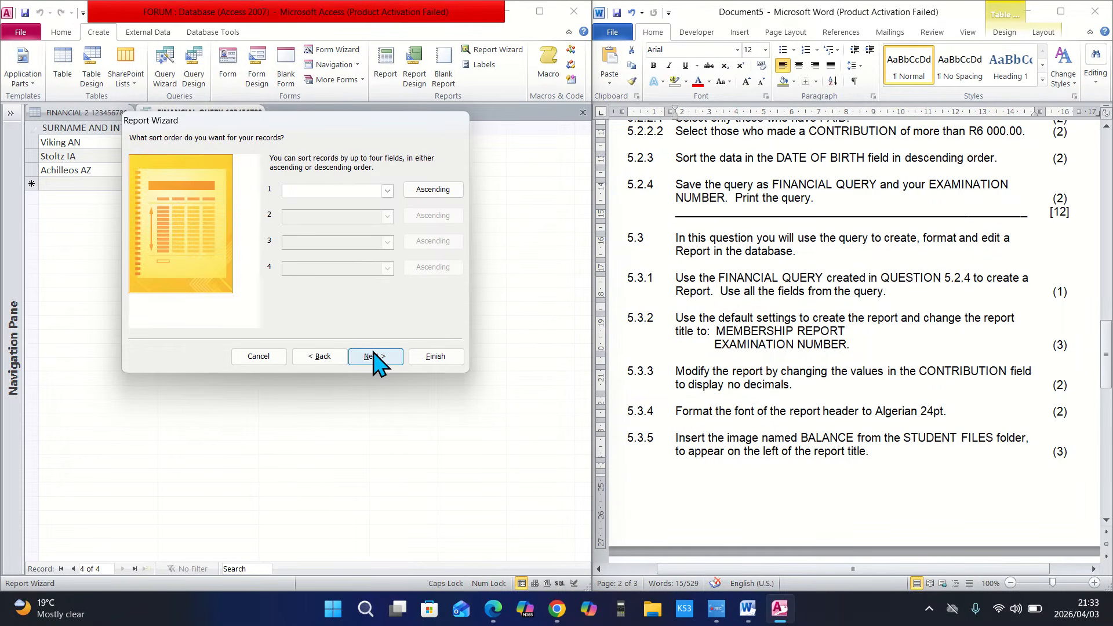
click(374, 356)
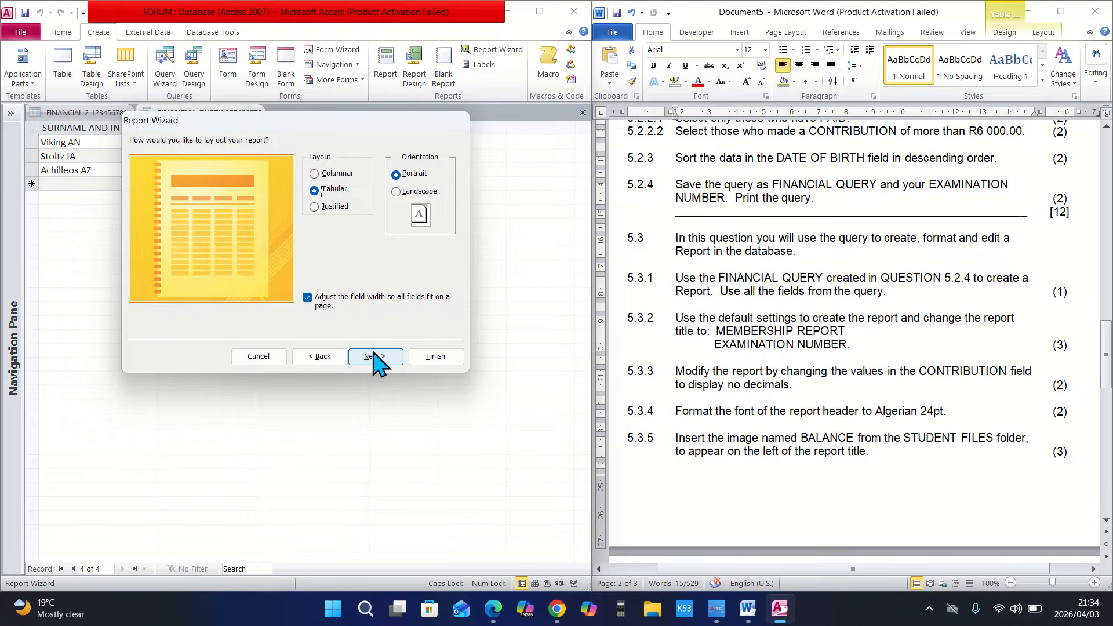
click(372, 356)
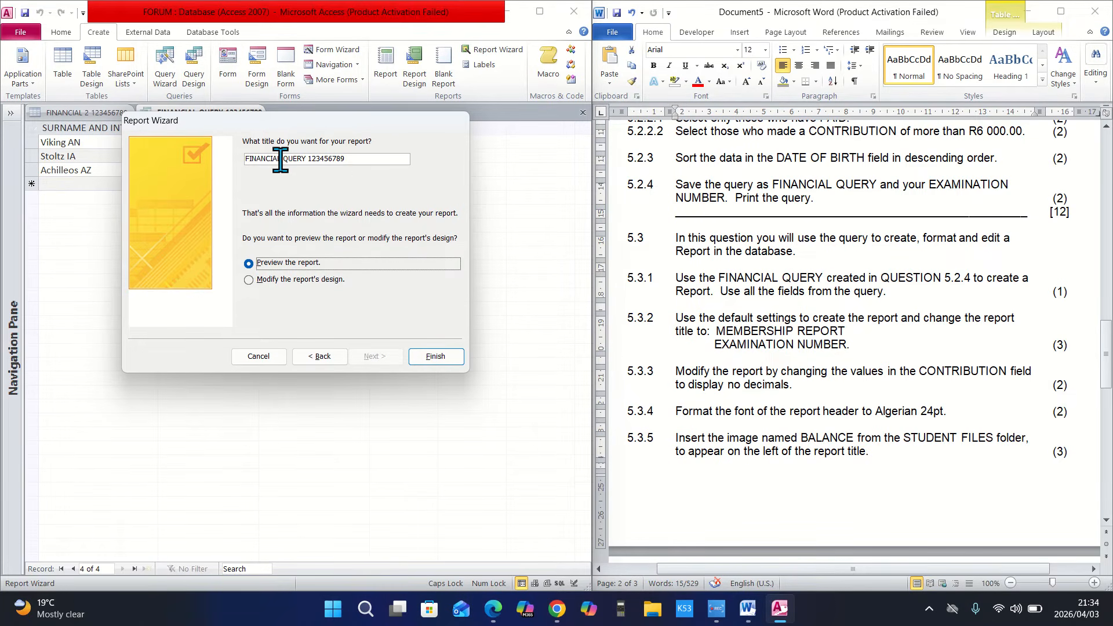
Title the report MEMERSHIP followed by the examination number and finish the wizard with the report's design open for modification
drag(309, 159, 247, 157)
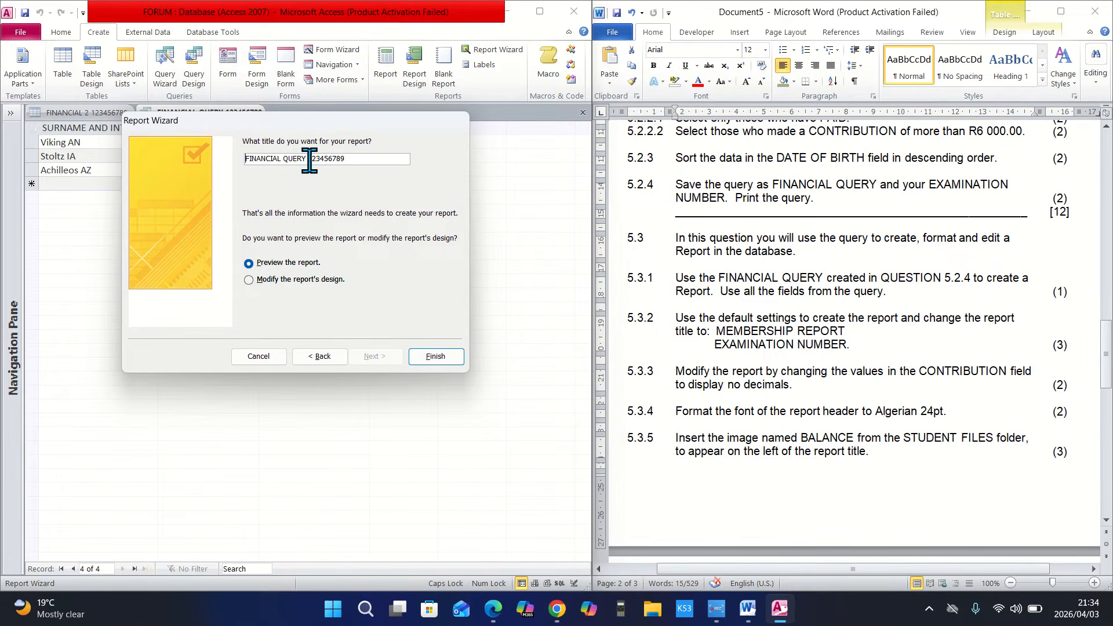
drag(311, 160, 237, 166)
click(315, 163)
drag(307, 160, 230, 160)
key(BackSpace)
text(MEMB)
text(RSHIP)
click(274, 280)
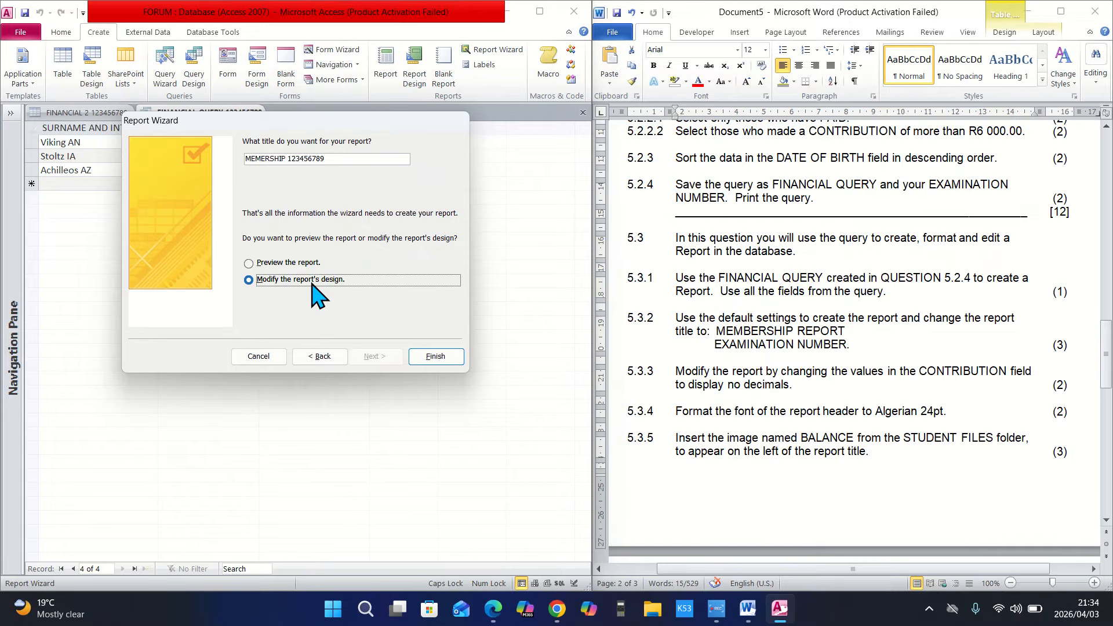
click(434, 356)
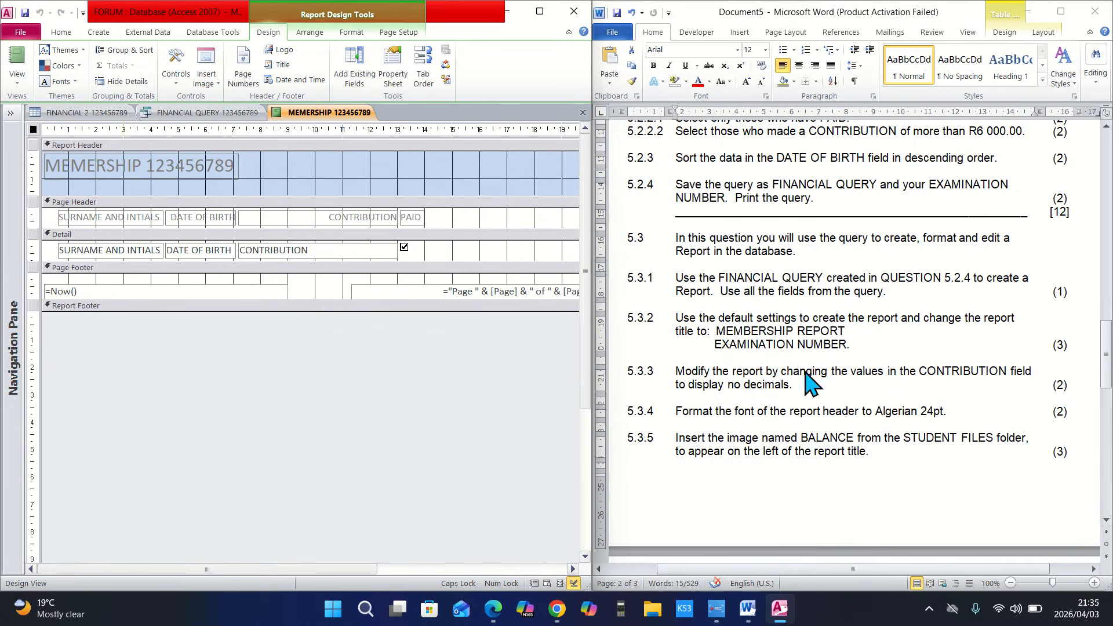
Highlight the required title MEMBERSHIP REPORT EXAMINATION NUMBER of question 5.3.2 in the Word document
click(719, 333)
double_click(731, 332)
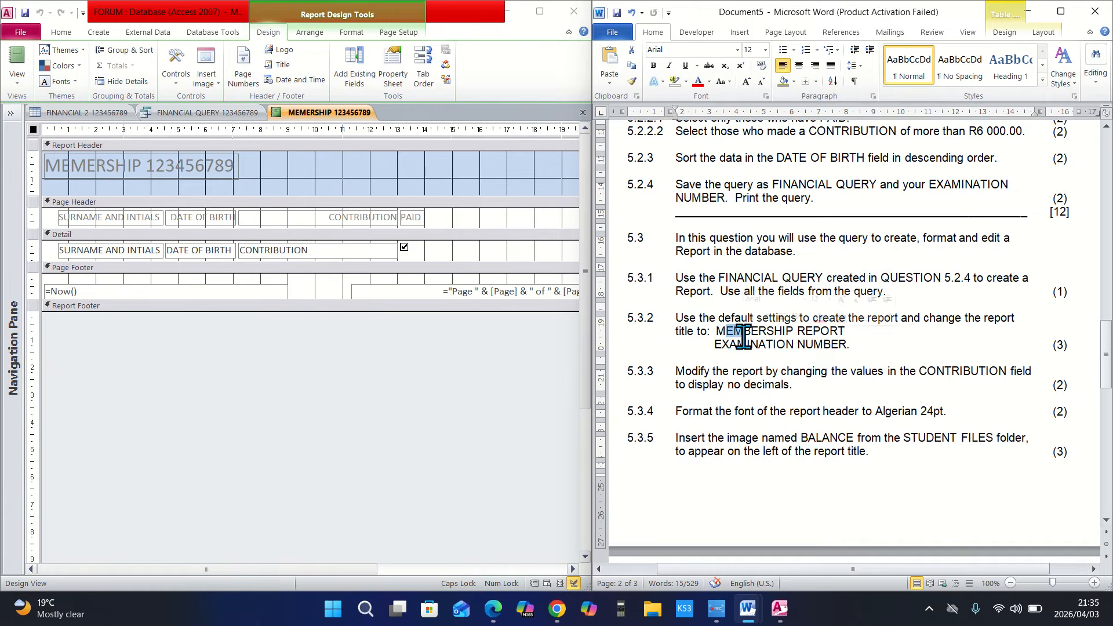
triple_click(731, 334)
drag(730, 333, 858, 347)
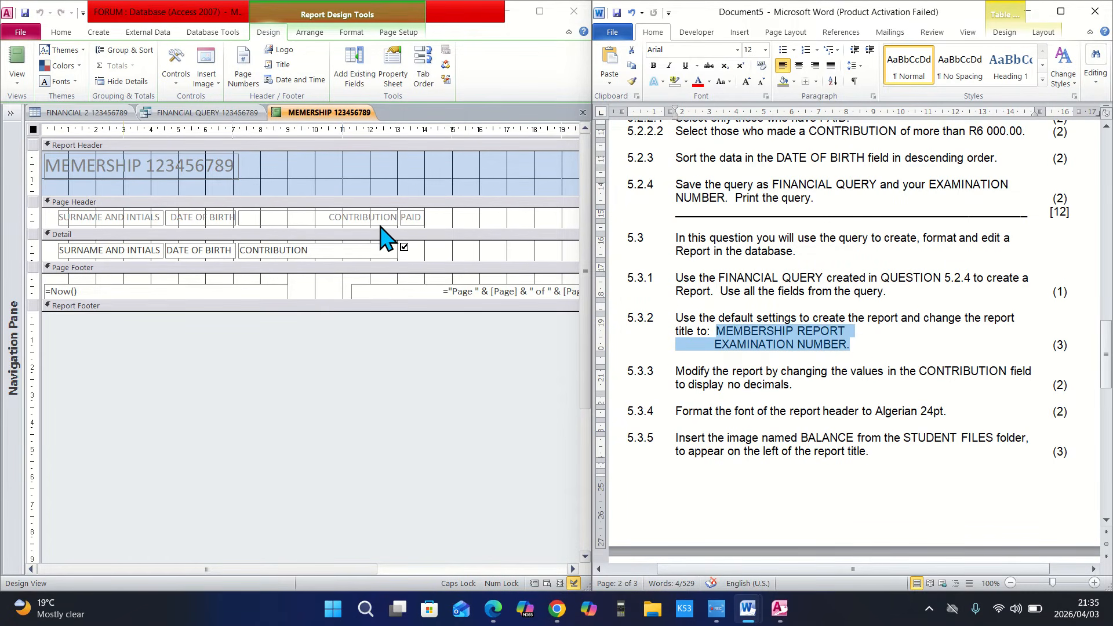
Move the examination number to a second line below MEMERSHIP in the report header title
click(149, 167)
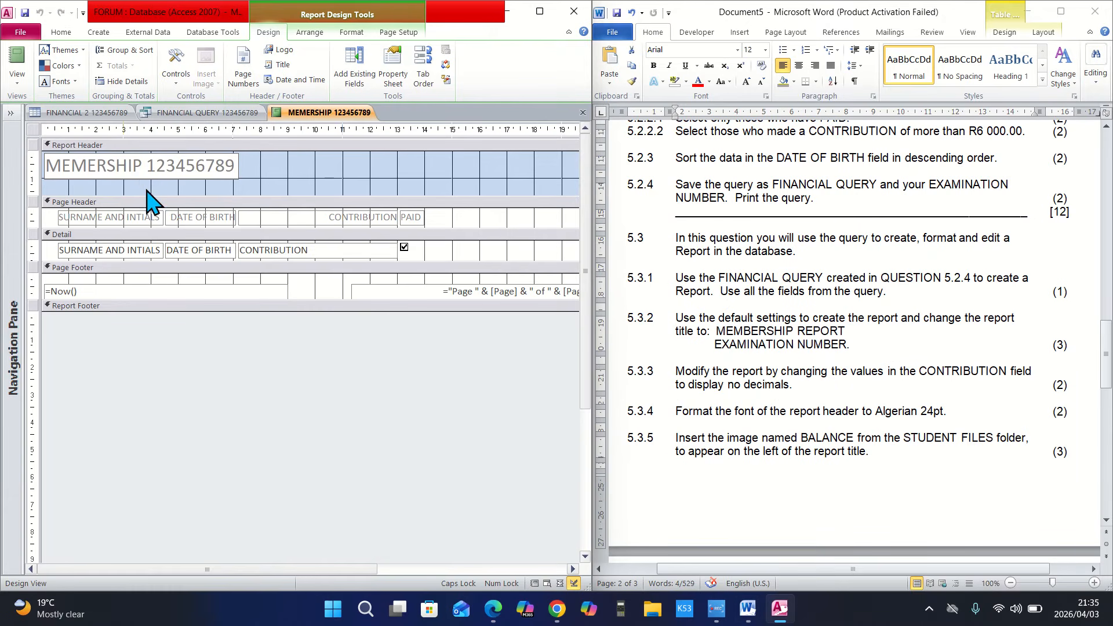
click(143, 166)
key(BackSpace)
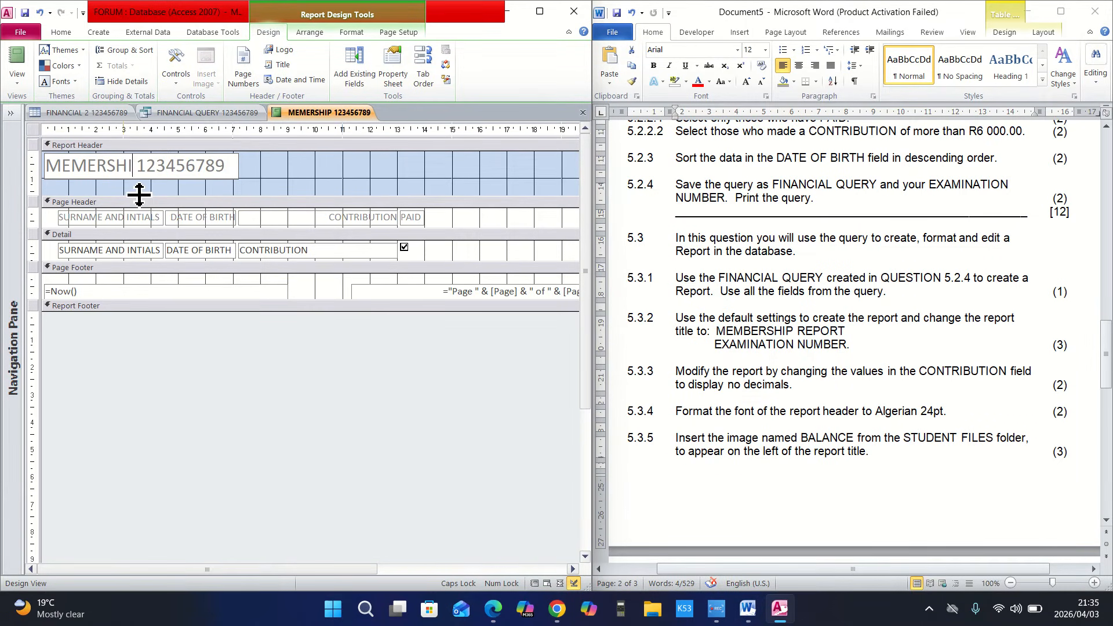
text(P)
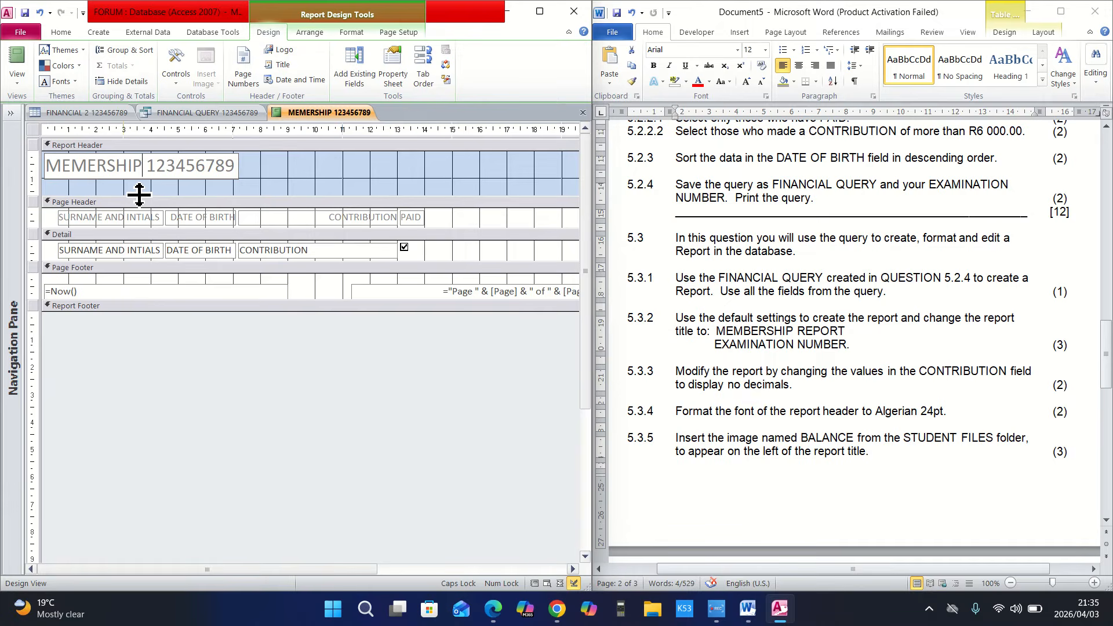
key(ctrl+Return)
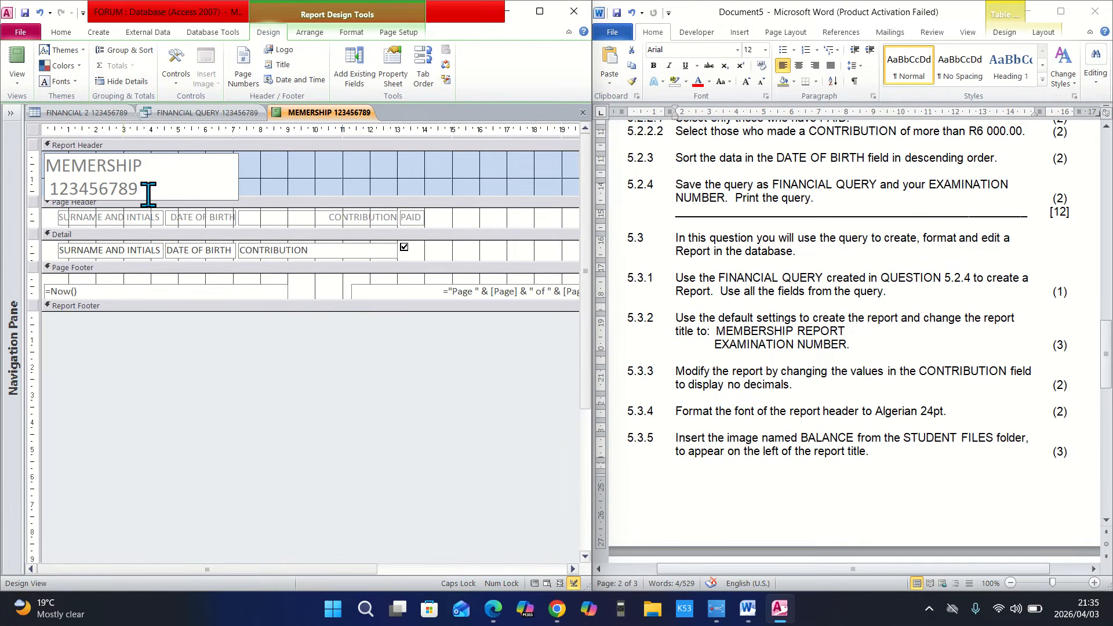
click(293, 183)
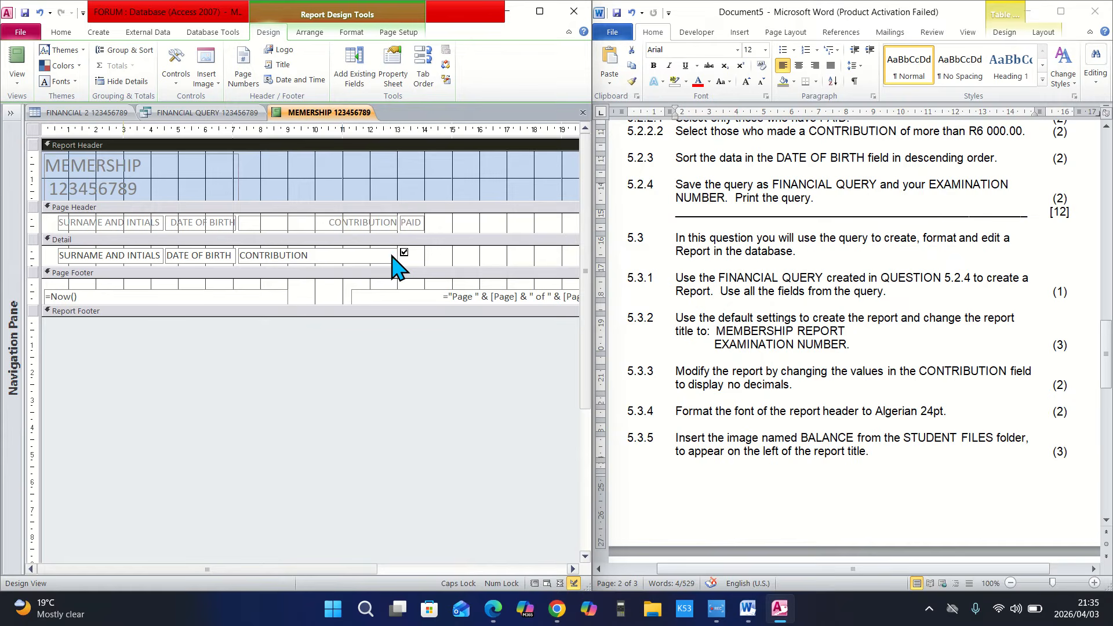
click(371, 251)
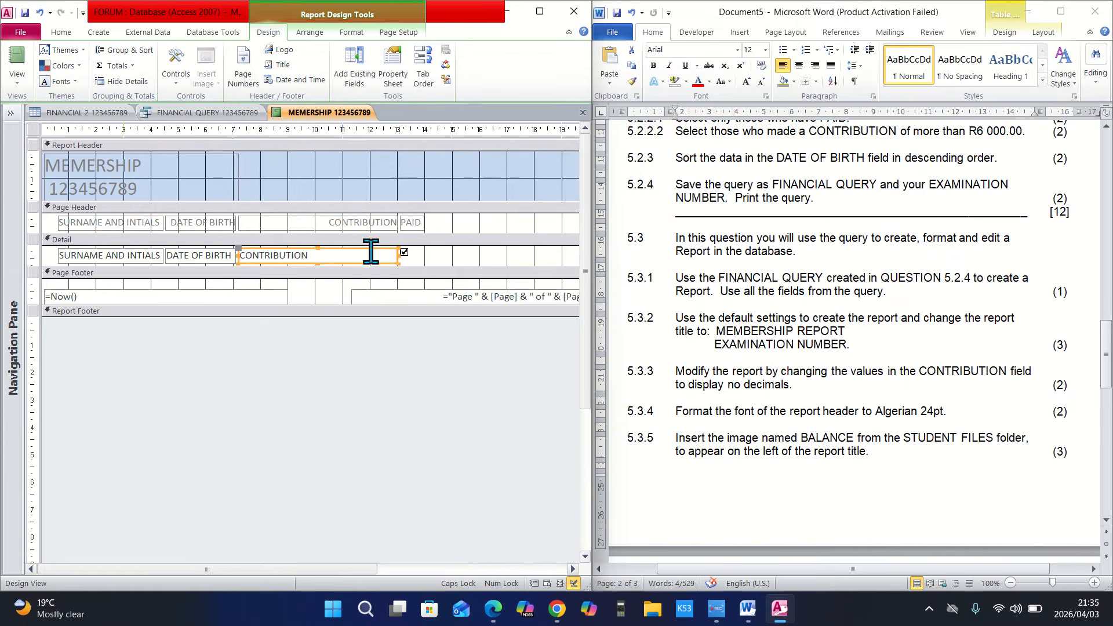
click(392, 74)
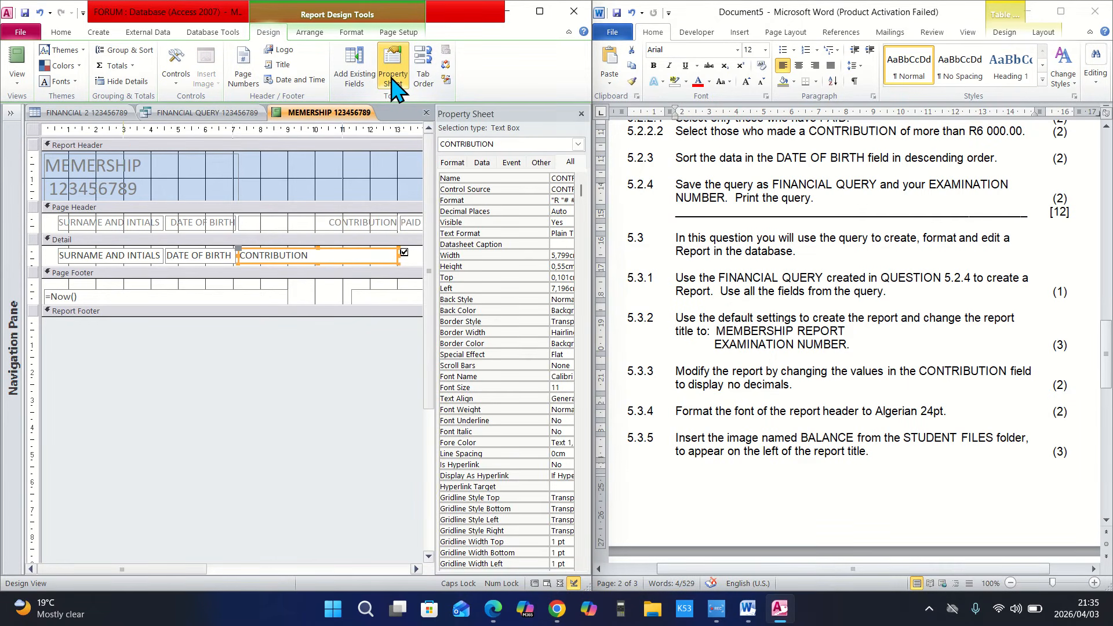
click(581, 113)
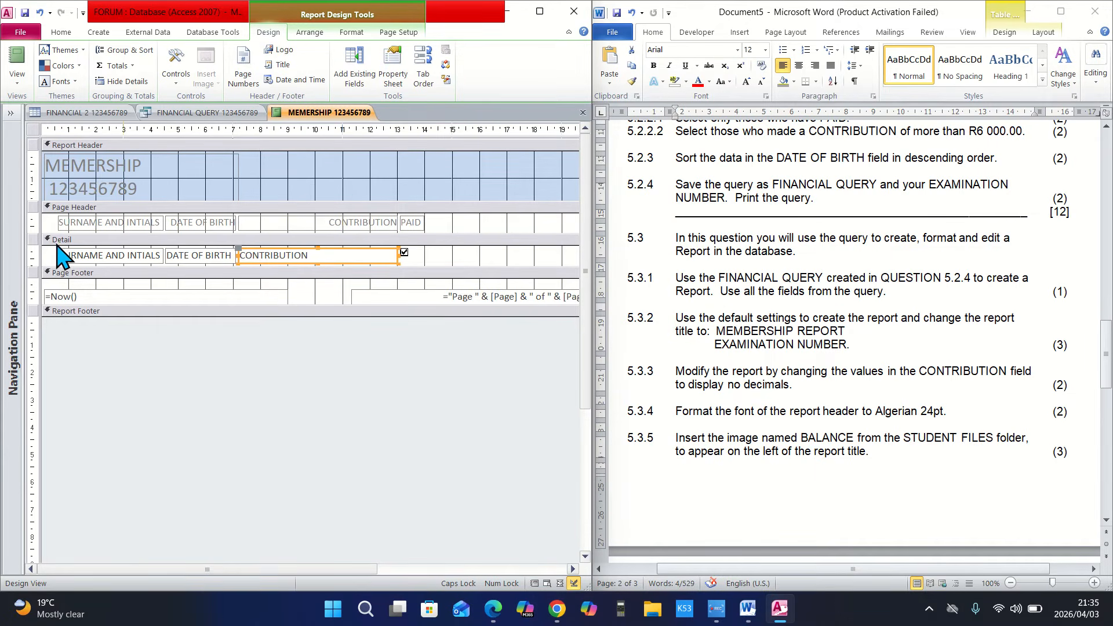
click(327, 256)
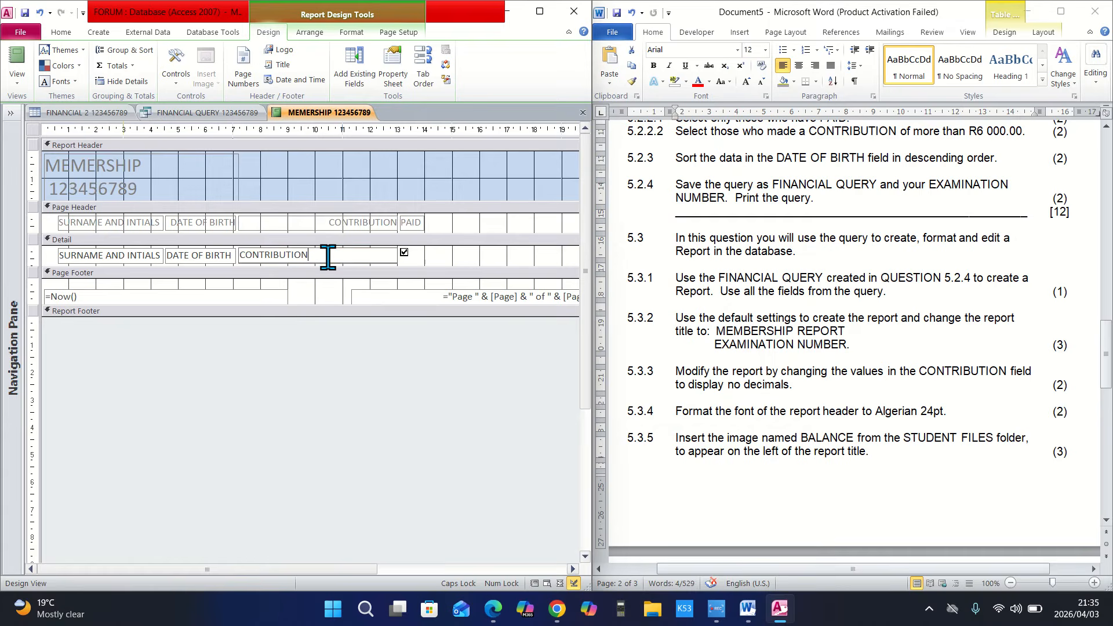
Show the properties of the CONTRIBUTION text box in the Detail section and widen the Property Sheet so its values are readable
click(360, 264)
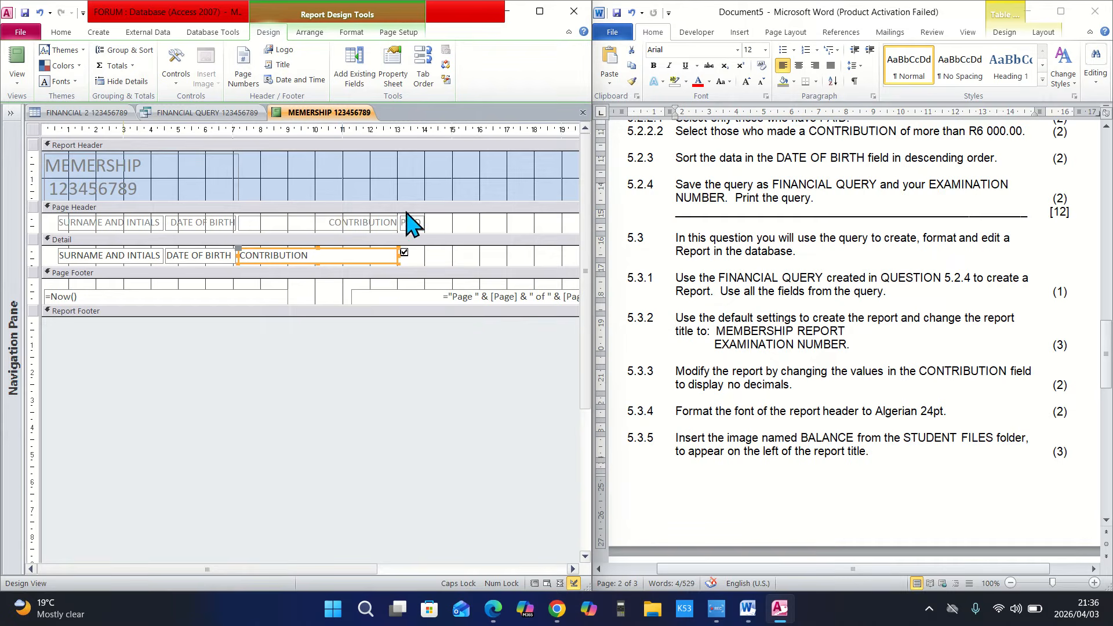
click(396, 87)
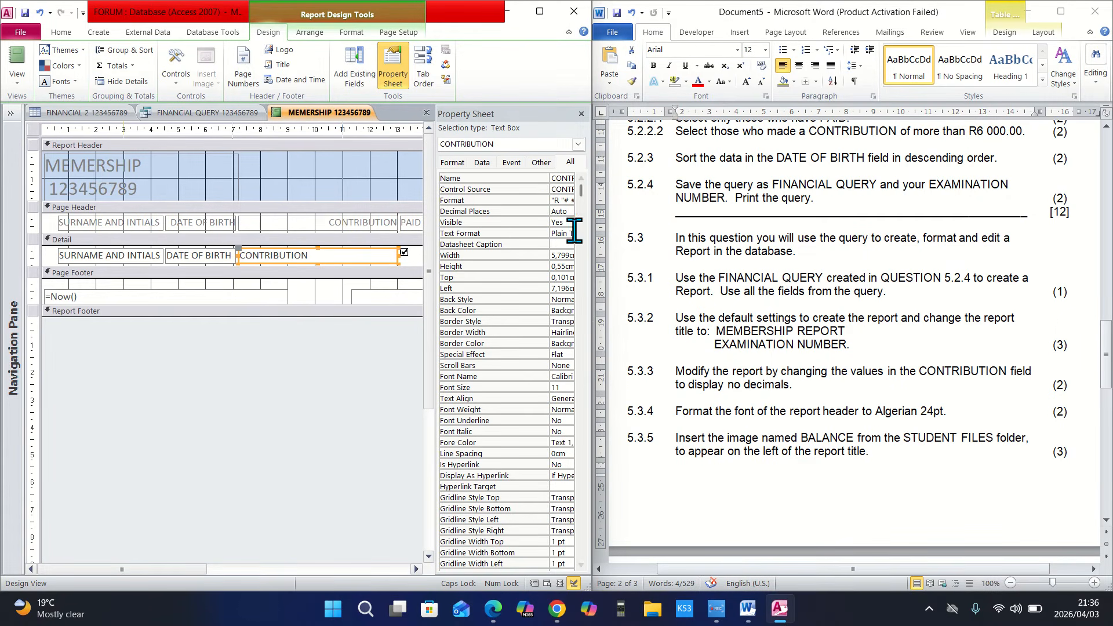
click(475, 211)
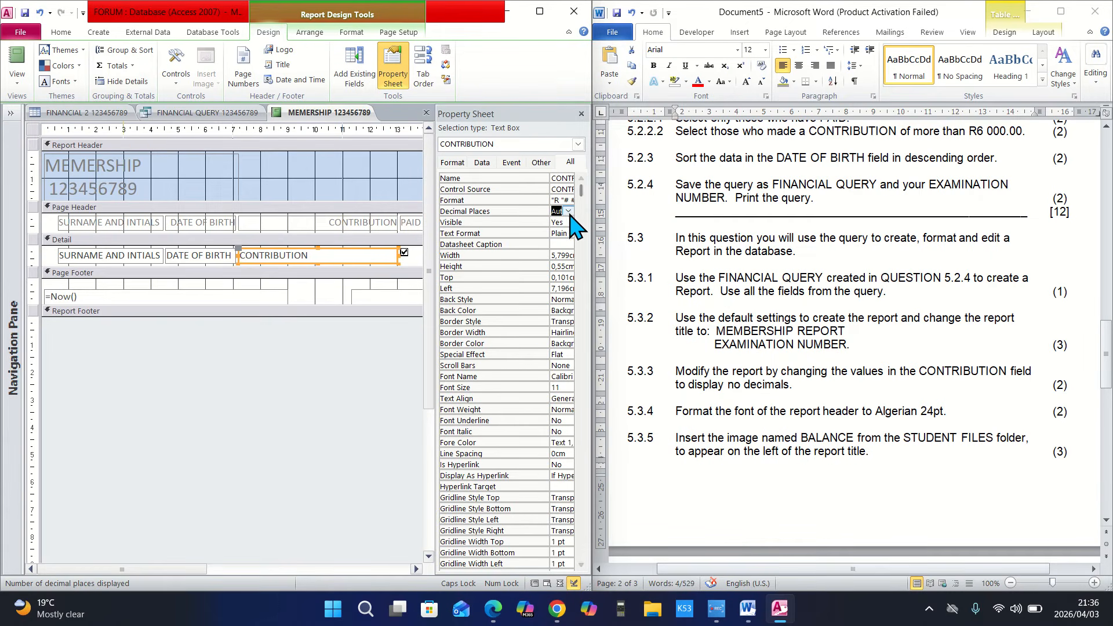
click(568, 212)
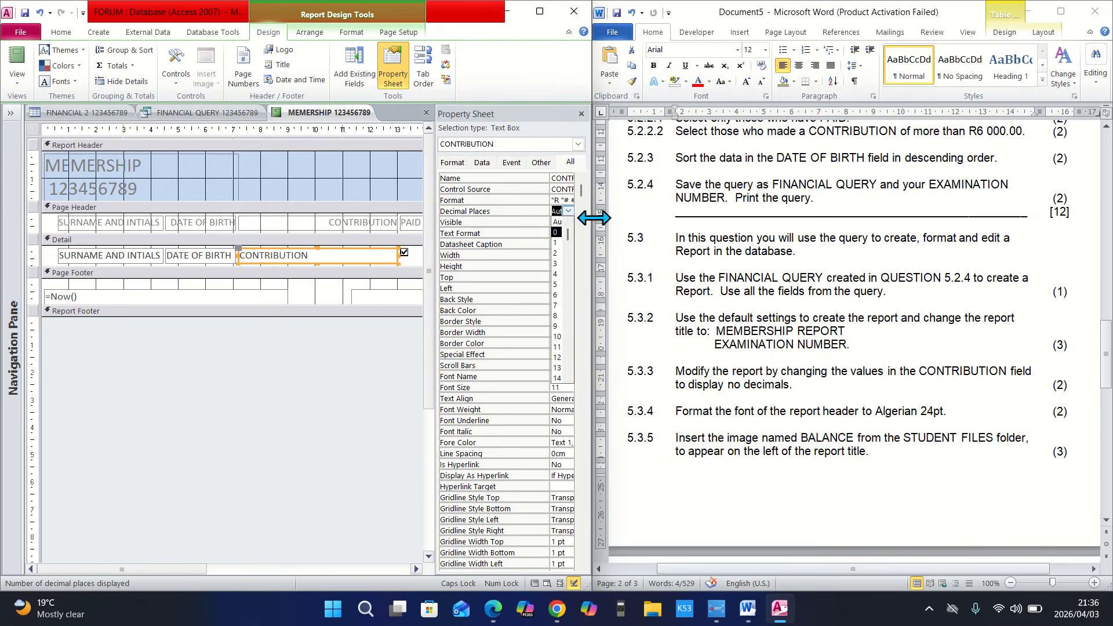
drag(591, 219, 616, 226)
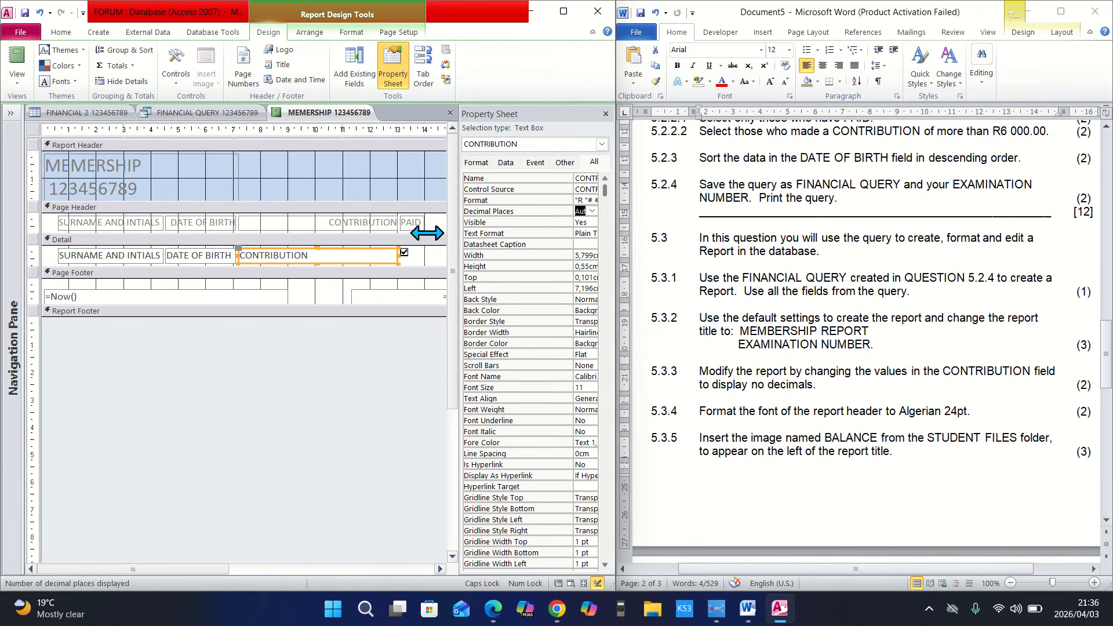
drag(427, 233, 427, 233)
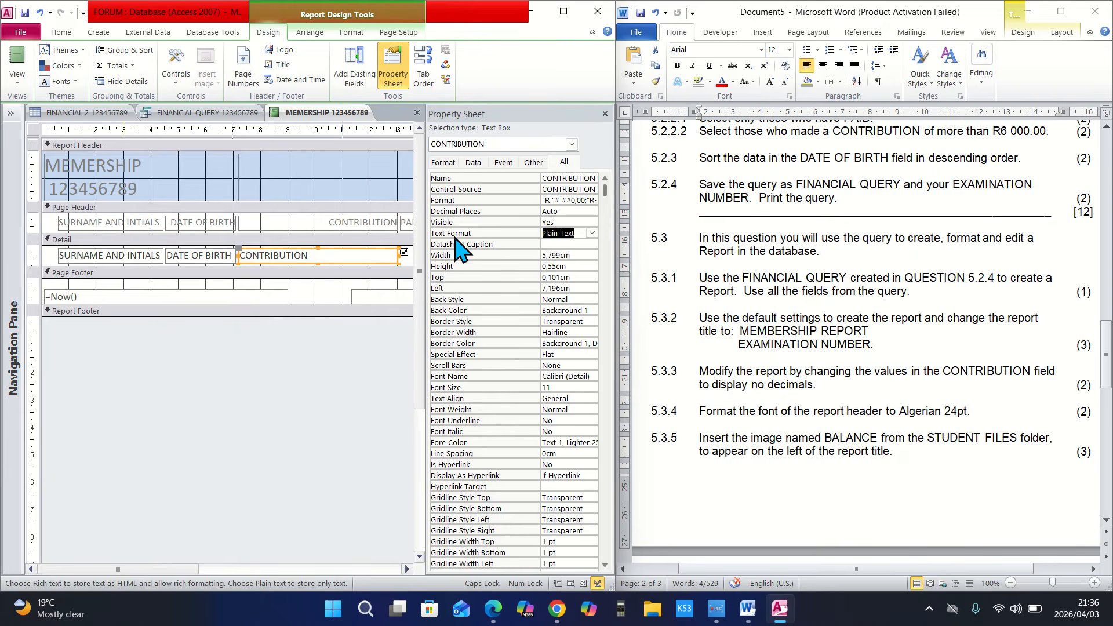
Set the Decimal Places property of the CONTRIBUTION text box to 0 and close the Property Sheet
click(565, 222)
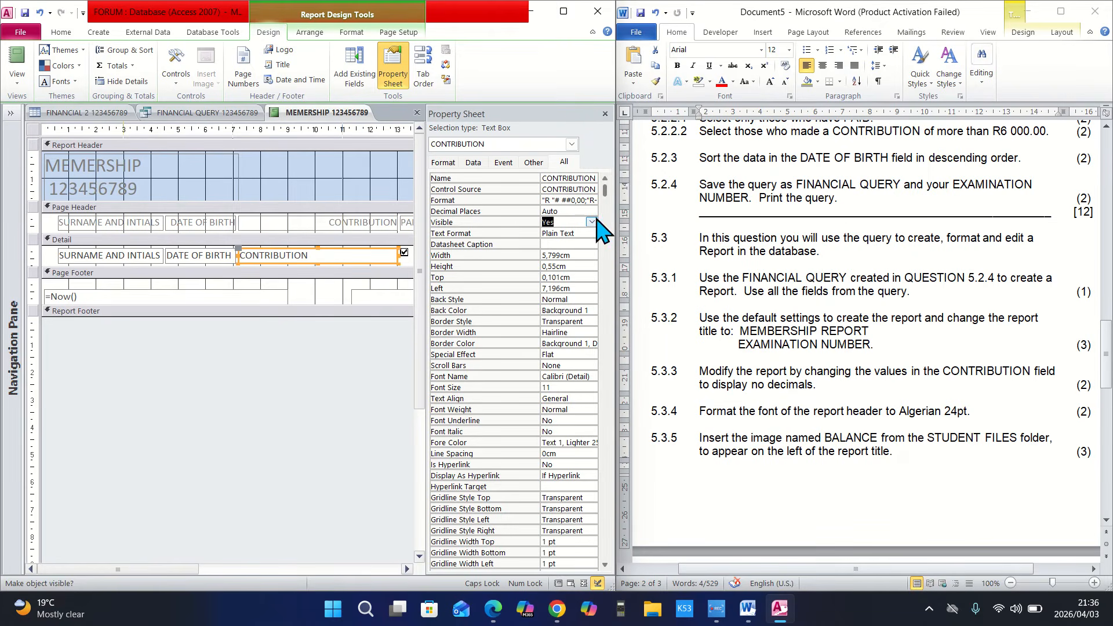
click(561, 212)
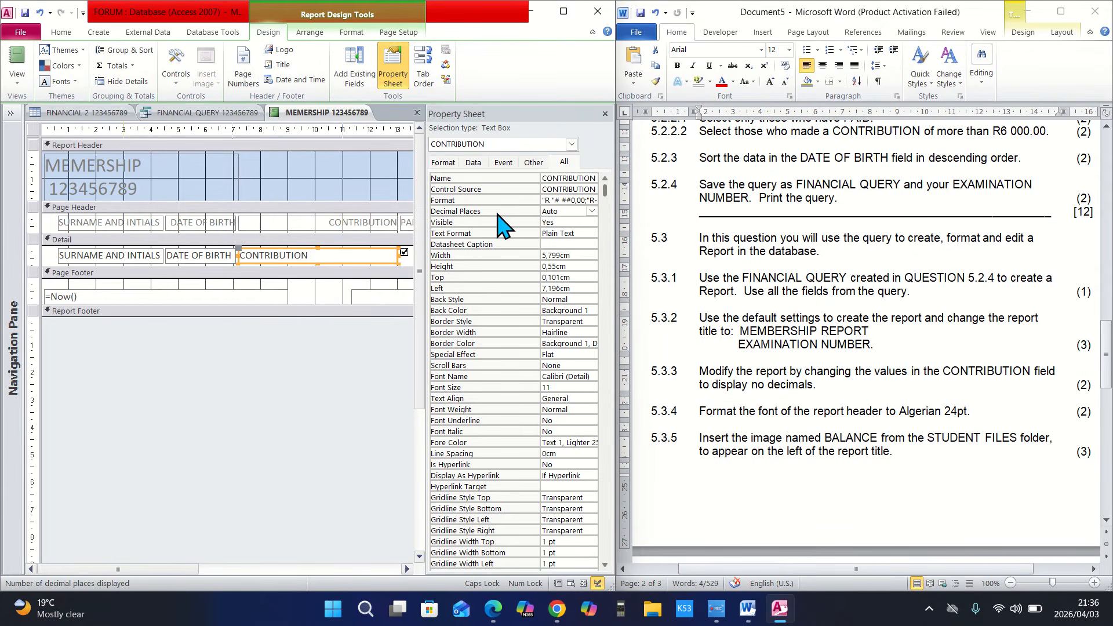
click(460, 212)
click(592, 211)
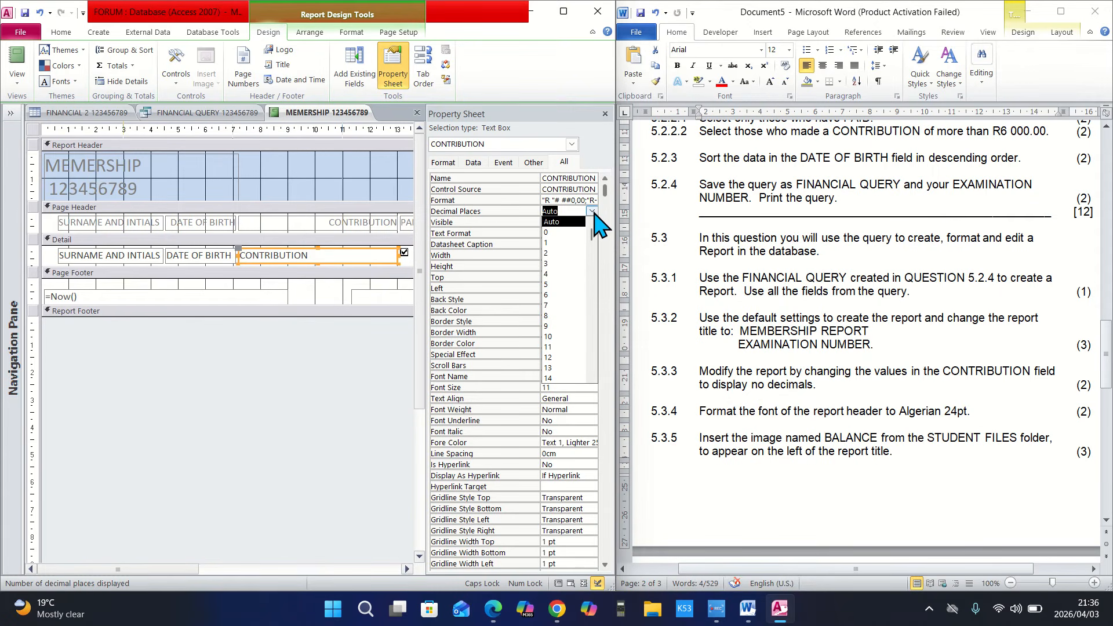
click(563, 233)
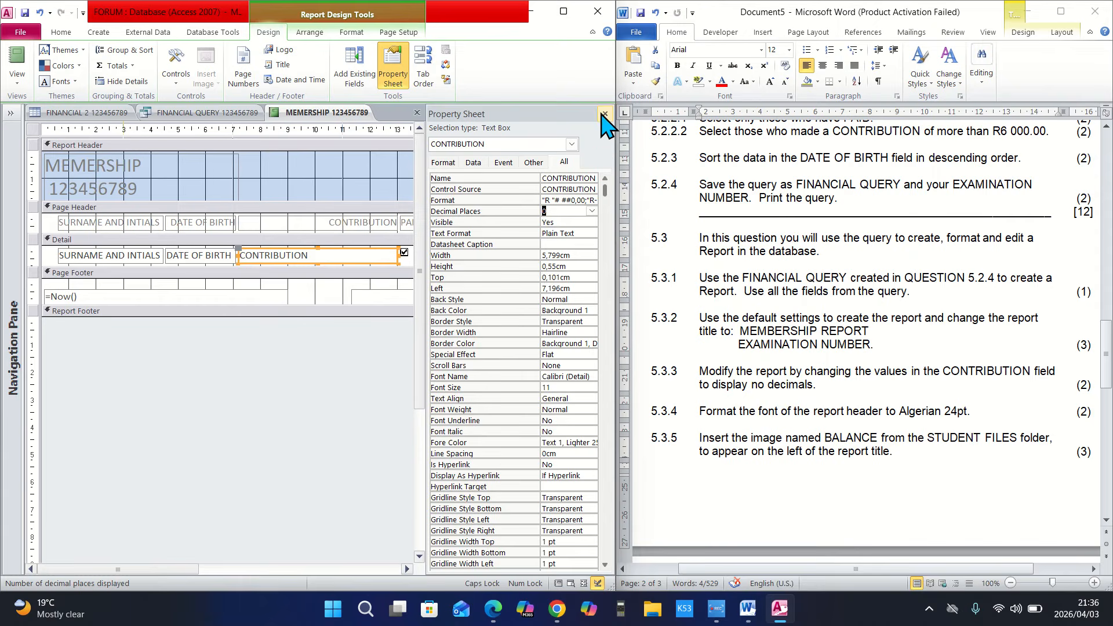
click(605, 114)
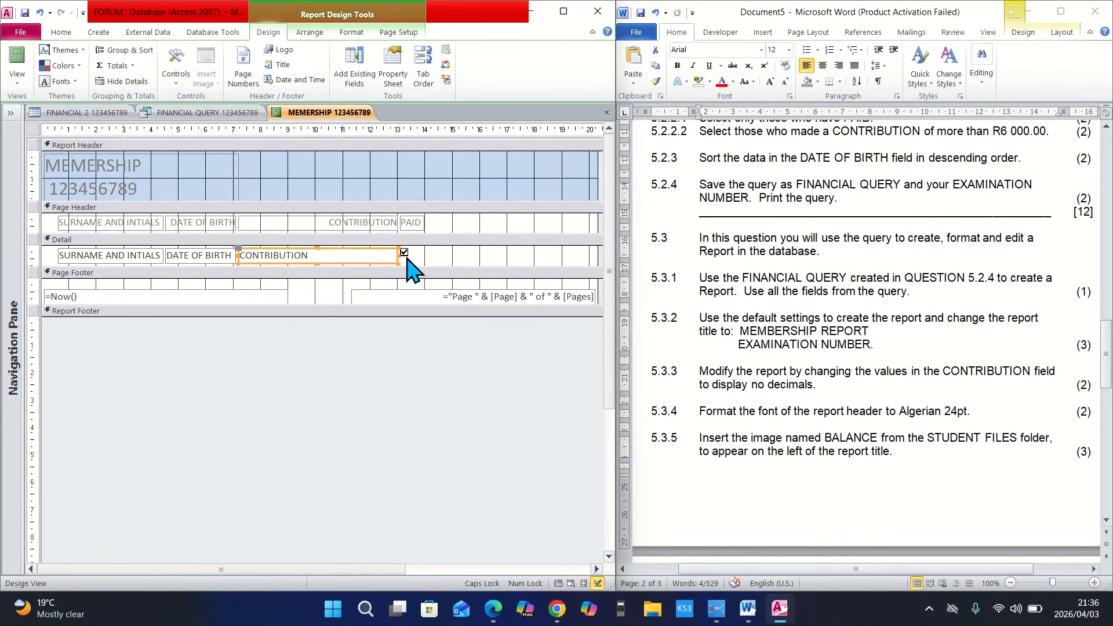
Reselect the CONTRIBUTION text box in the Detail section and choose 0 again for its Decimal Places property
click(482, 351)
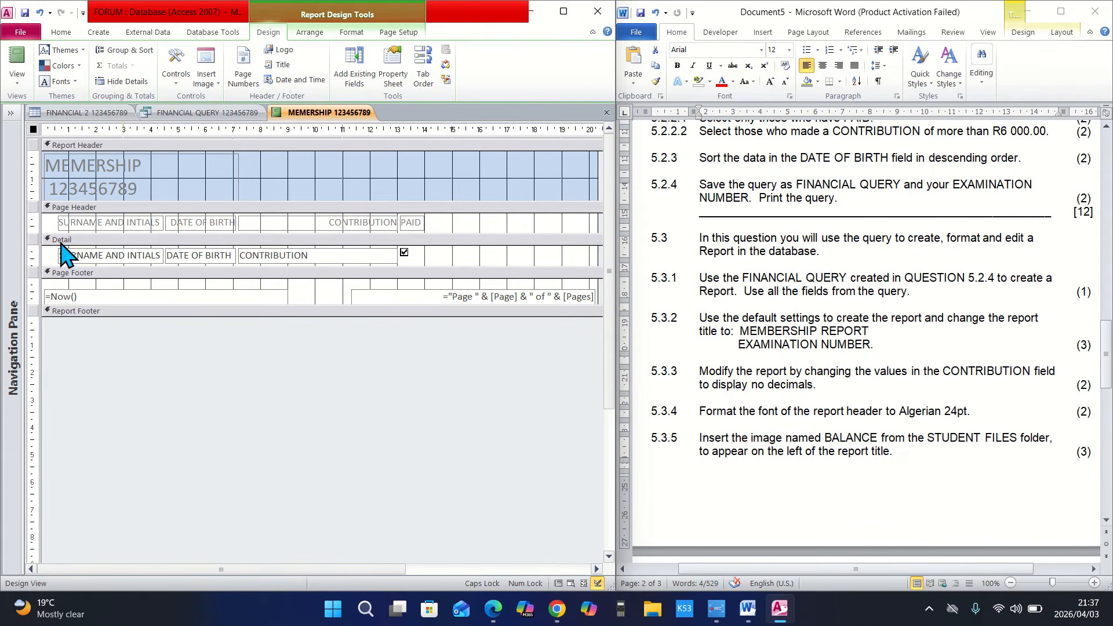
click(324, 262)
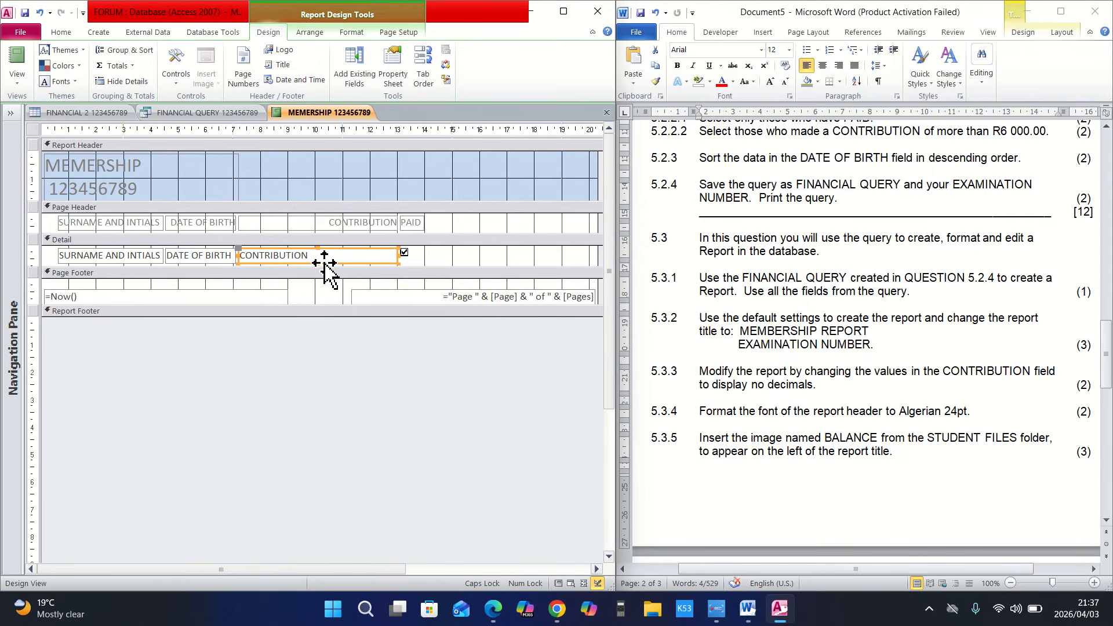
click(400, 82)
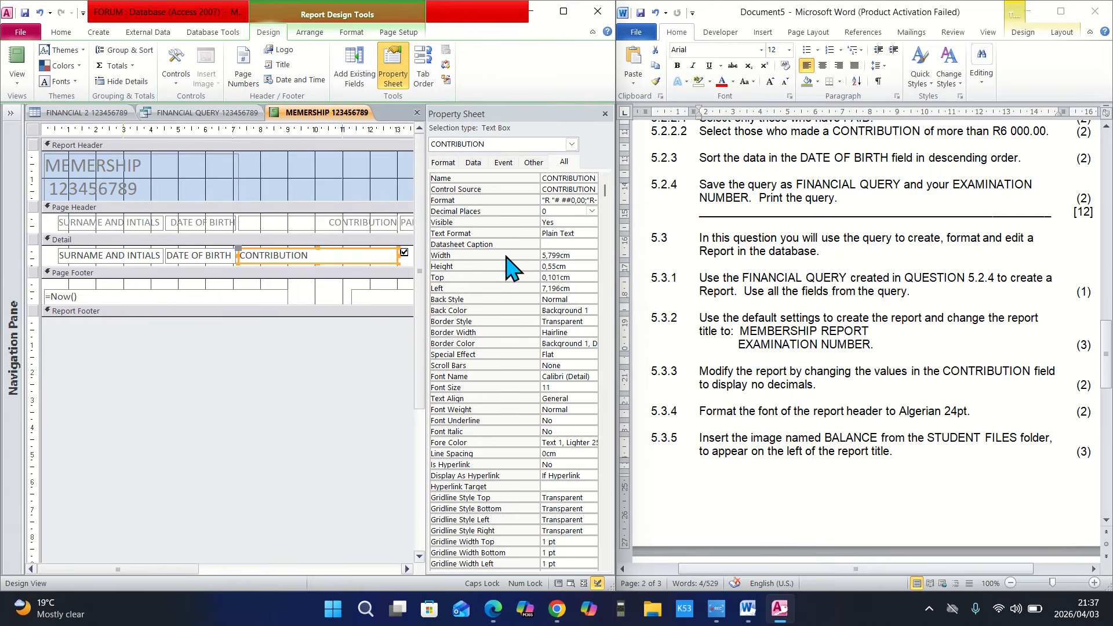
click(591, 211)
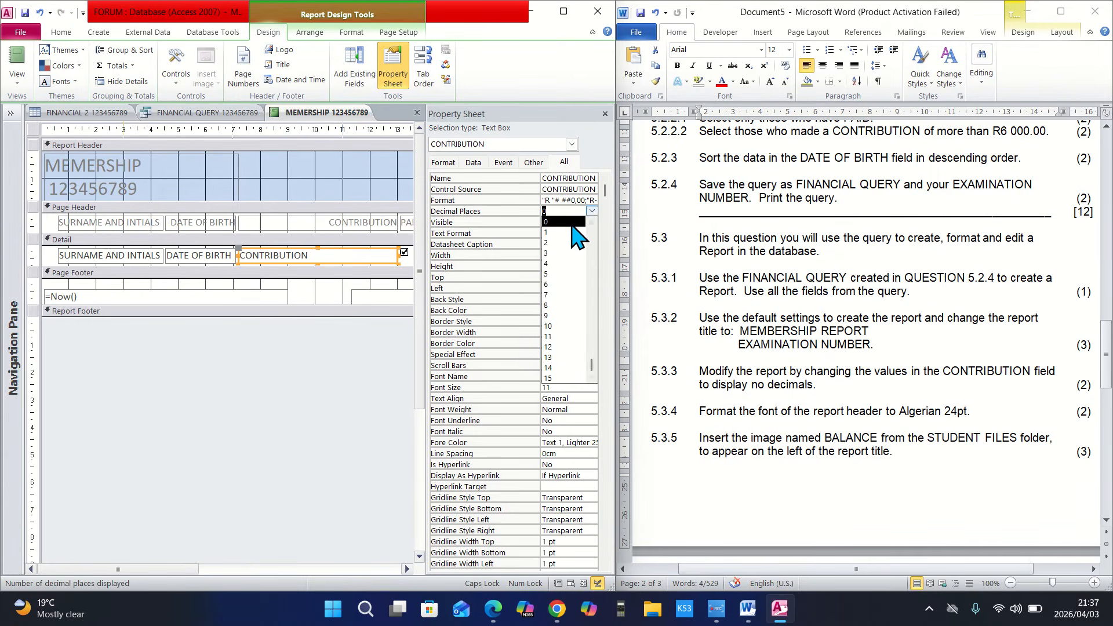
click(571, 222)
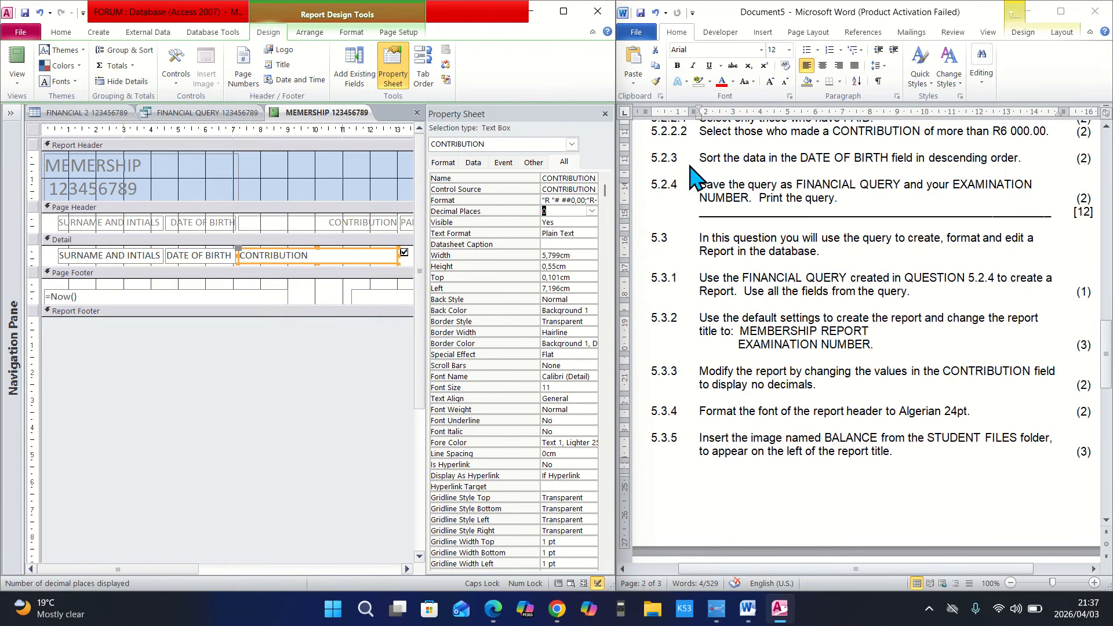
click(605, 114)
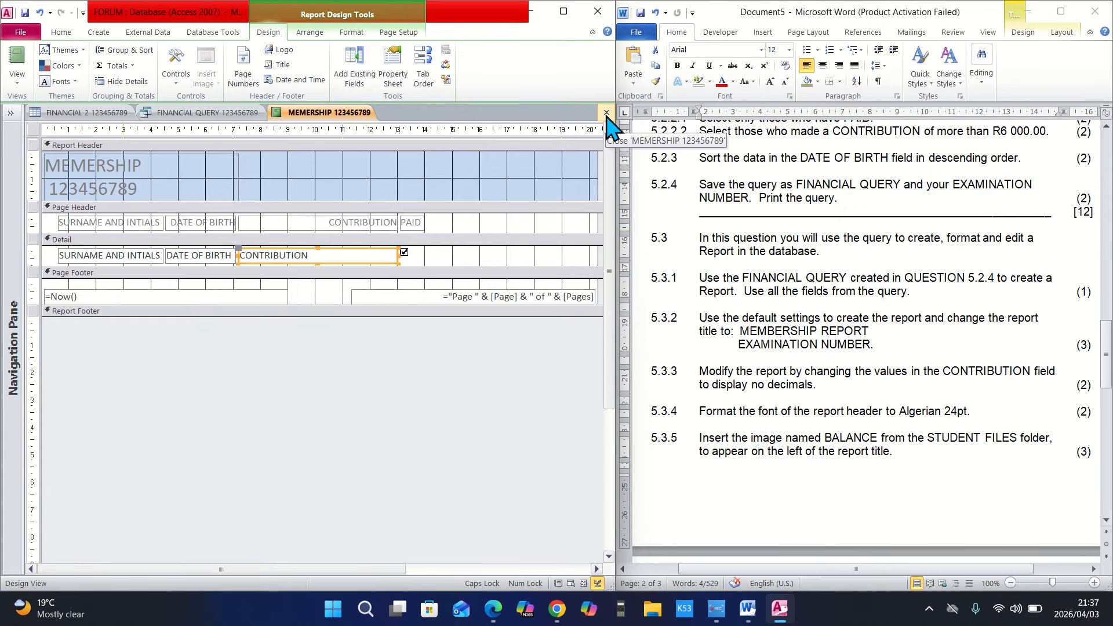
Correct the spelling of the first line of the report header title to MEMBERSHIP
click(156, 189)
click(156, 188)
drag(154, 188, 33, 164)
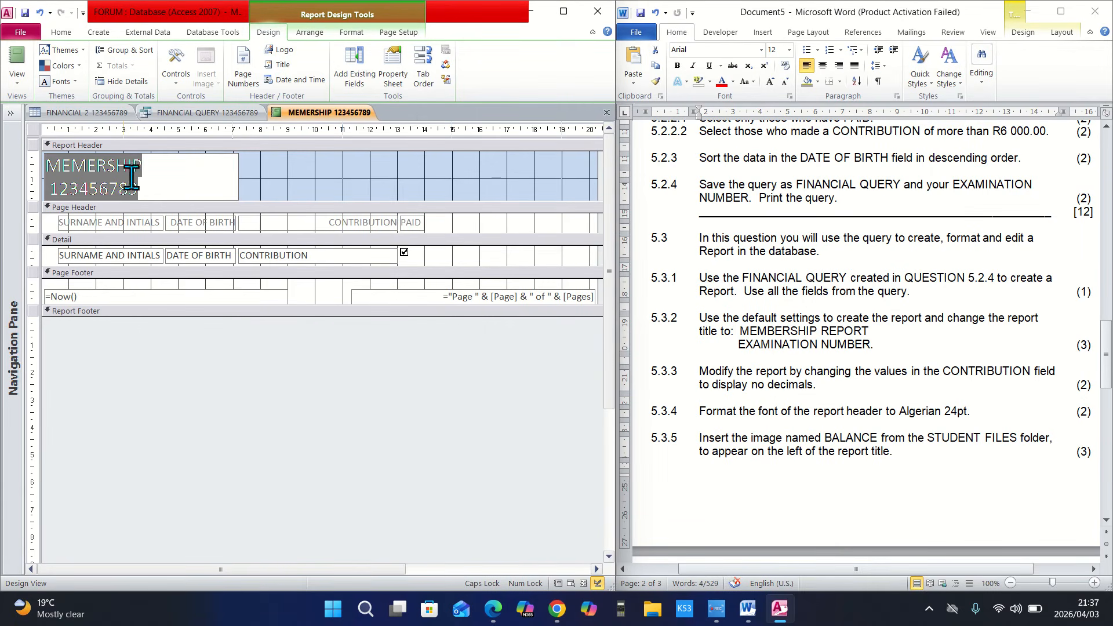
click(88, 165)
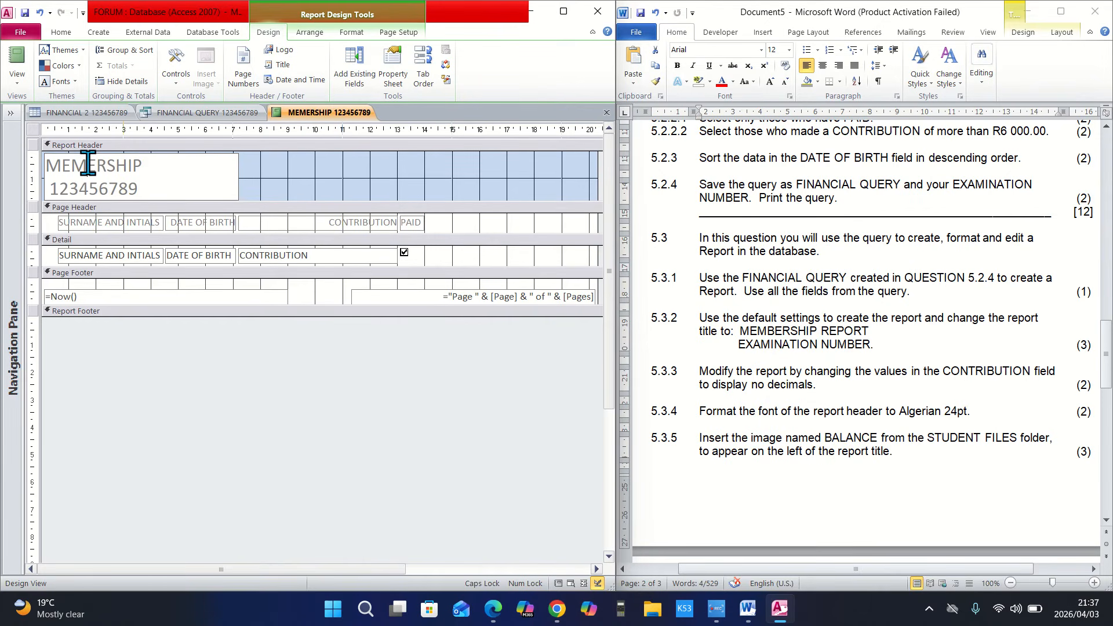
text(B)
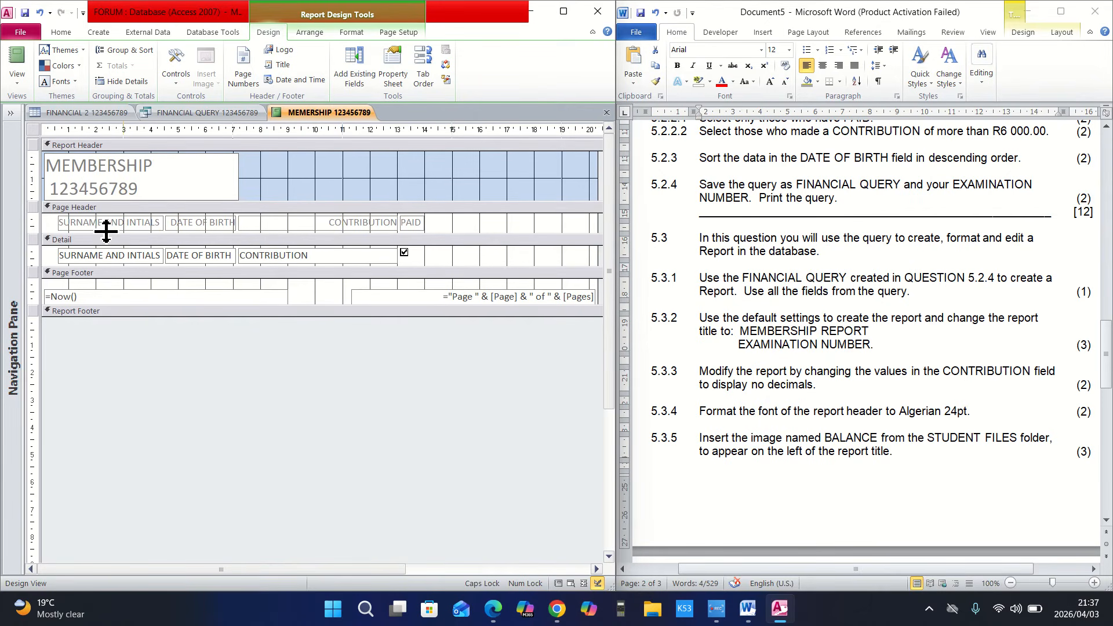
Format the whole two-line report header title in Algerian at 24 pt
drag(151, 186, 42, 167)
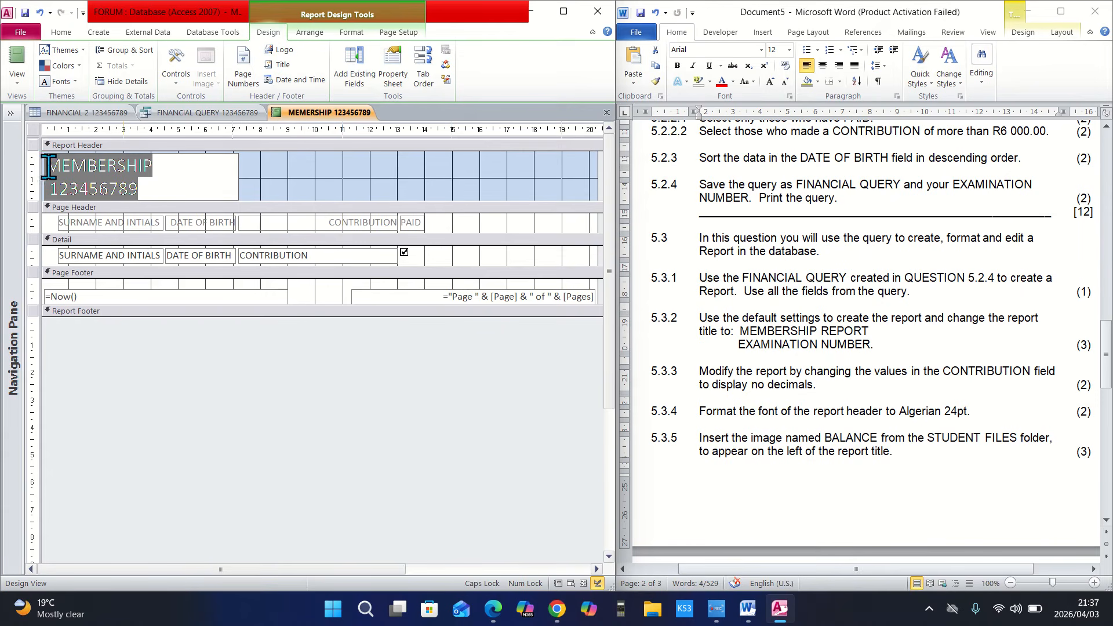
click(65, 29)
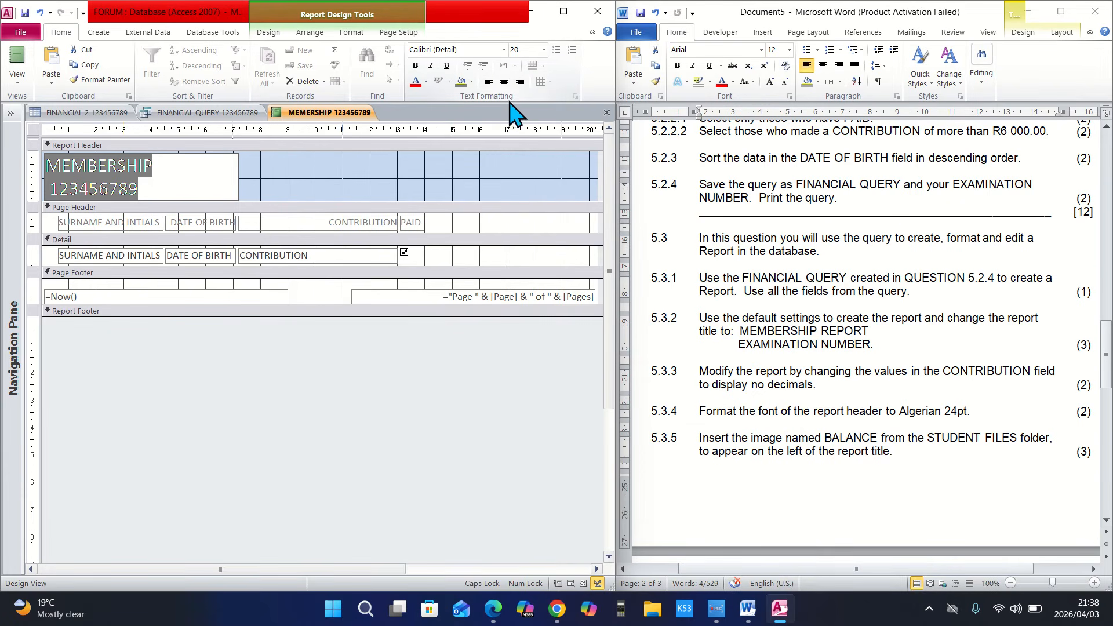
click(503, 50)
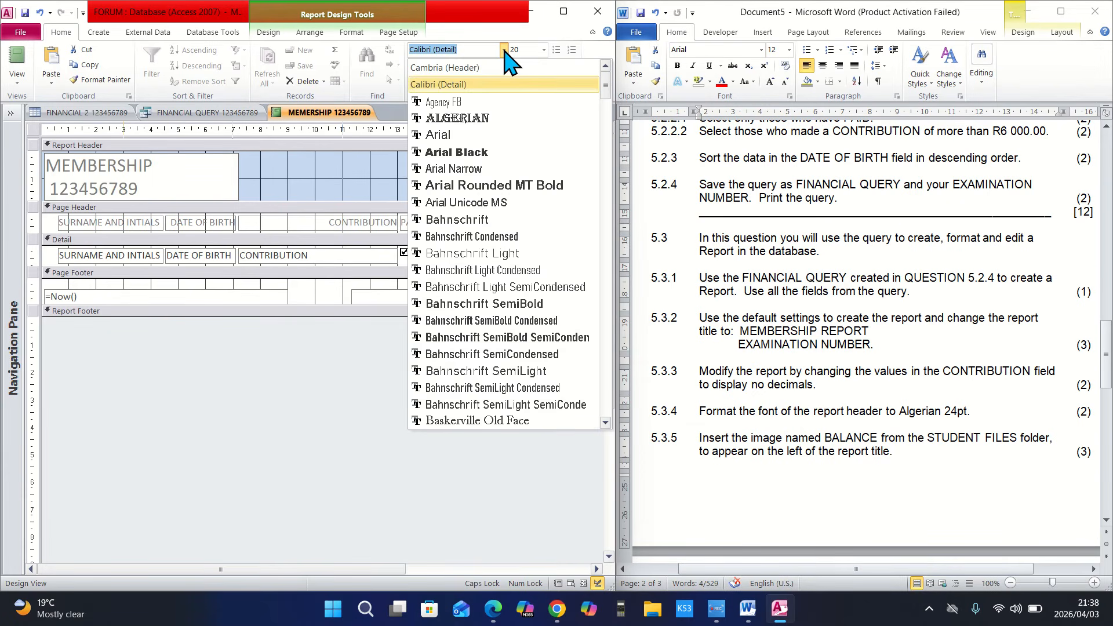
click(456, 118)
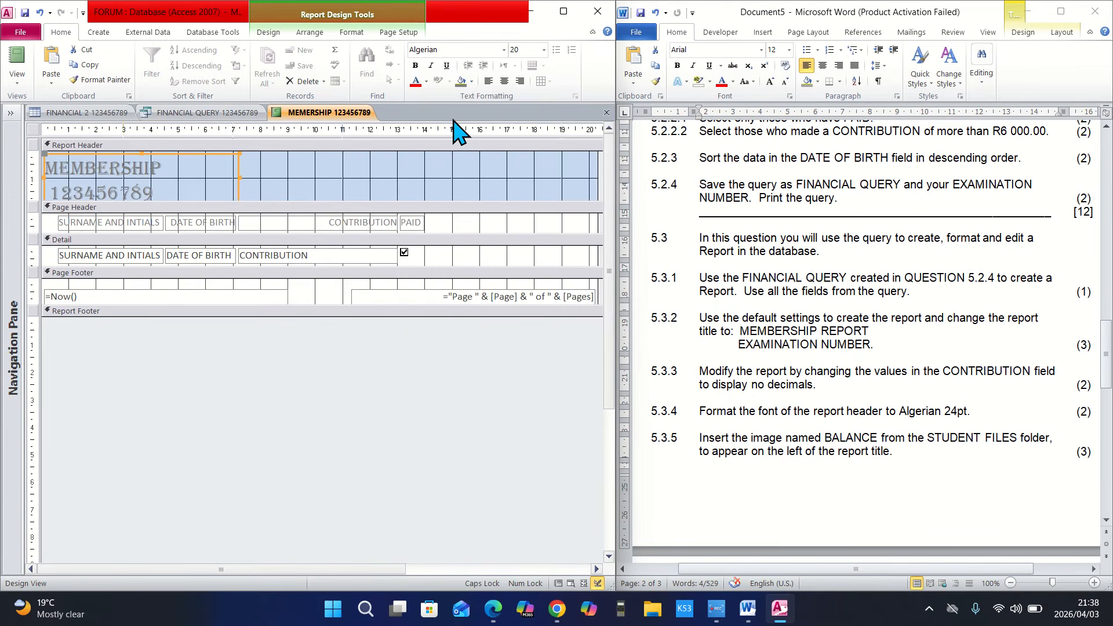
click(543, 51)
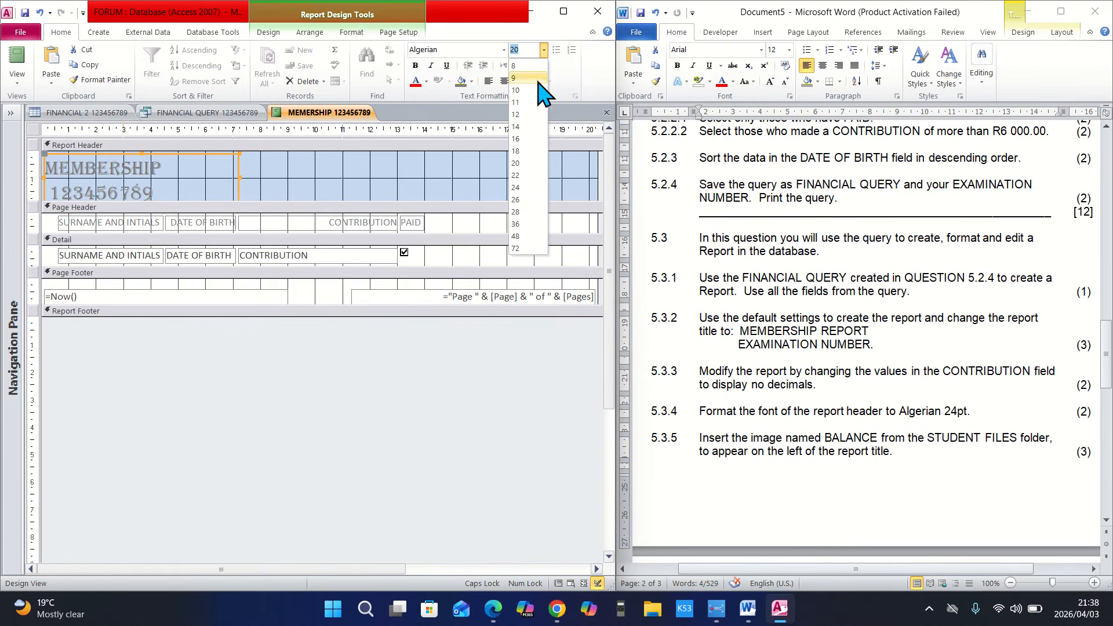
click(516, 191)
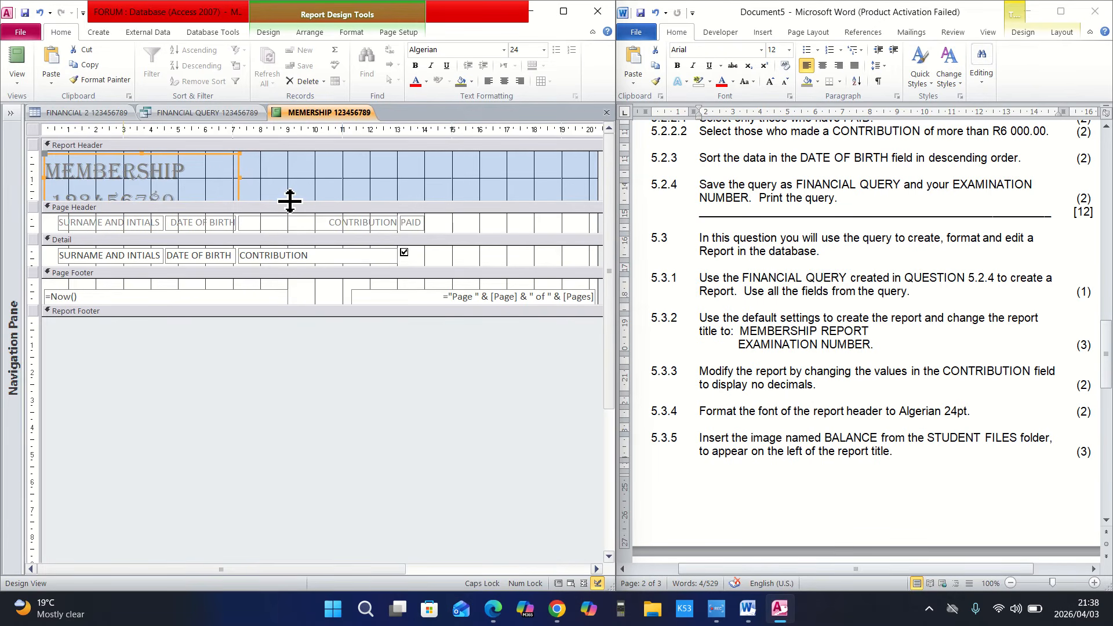
Increase the Report Header section's height to about 3 cm and enlarge the title label to fit both lines
mouse_move(290, 202)
mouse_down()
mouse_move(290, 255)
mouse_move(284, 232)
mouse_up()
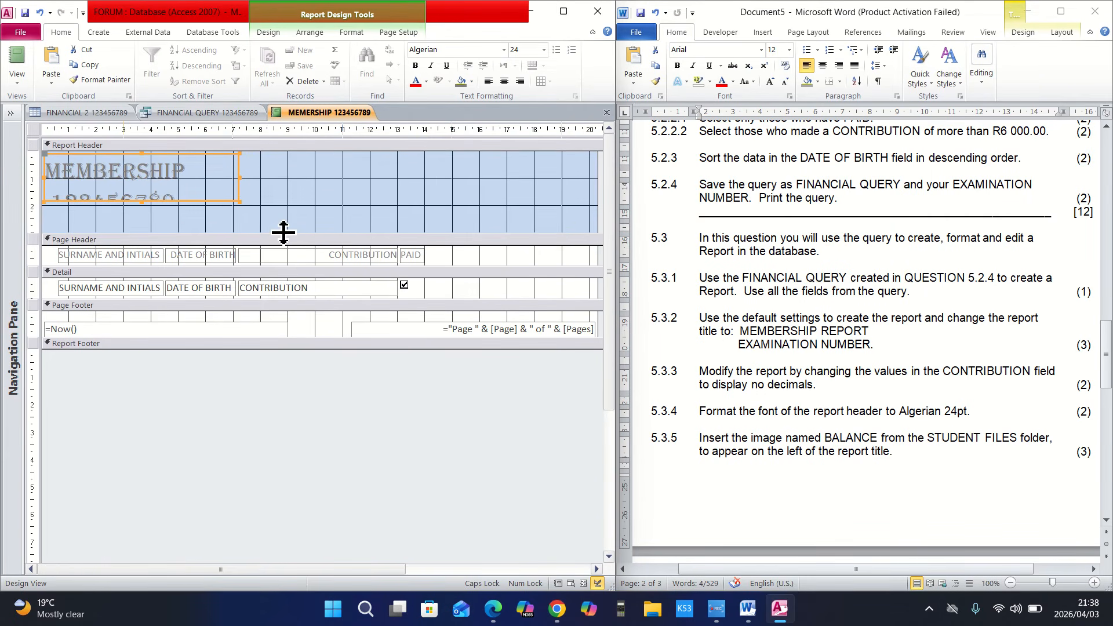
click(232, 186)
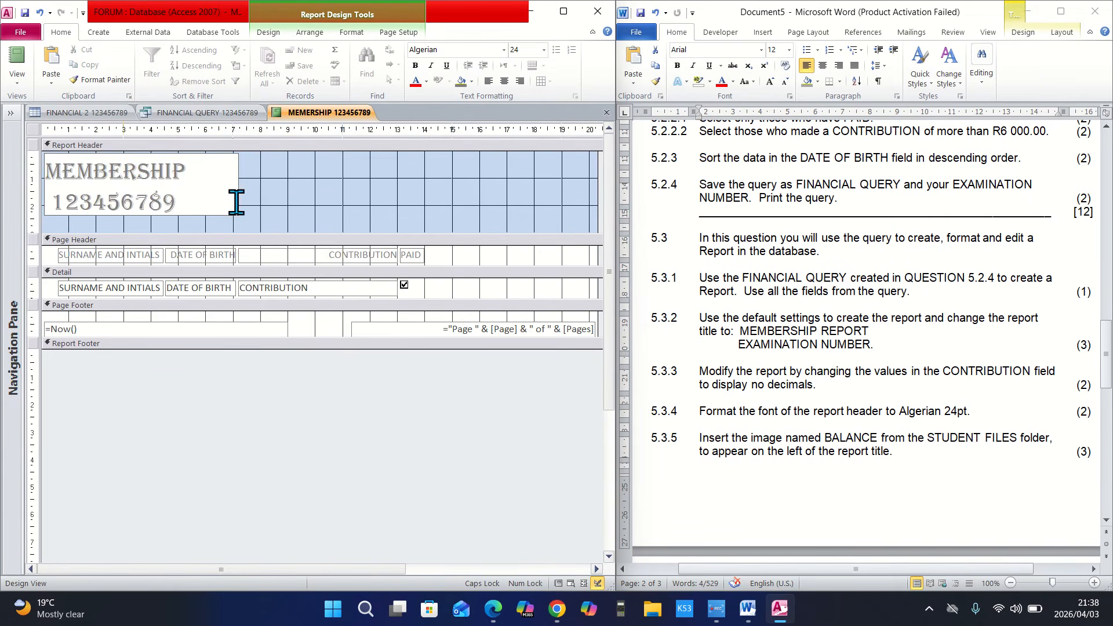
click(255, 235)
click(222, 185)
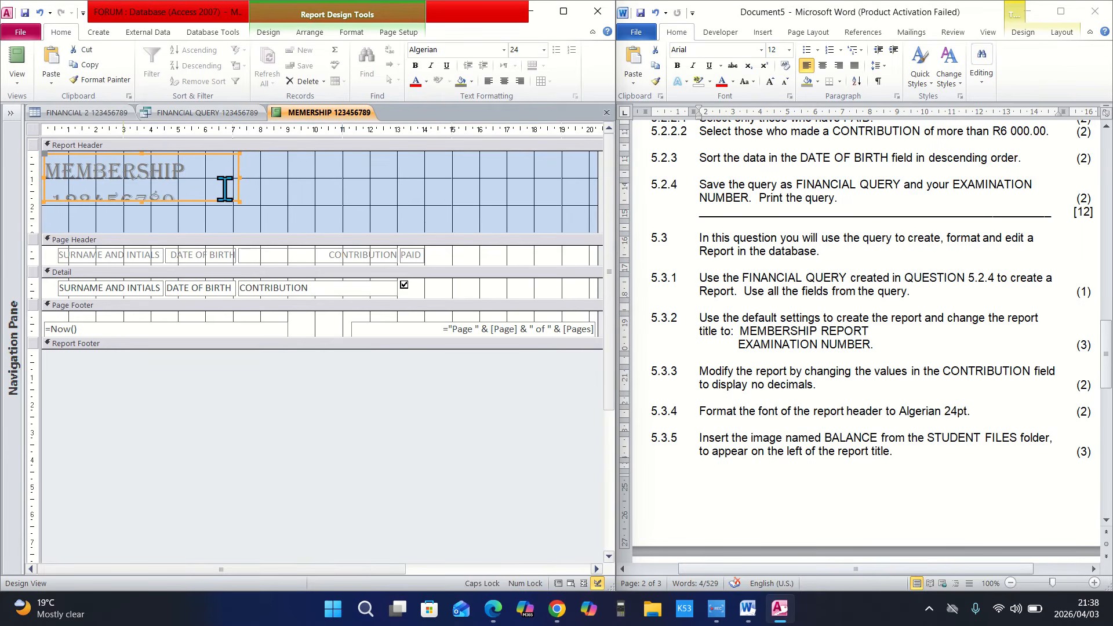
drag(238, 201, 244, 226)
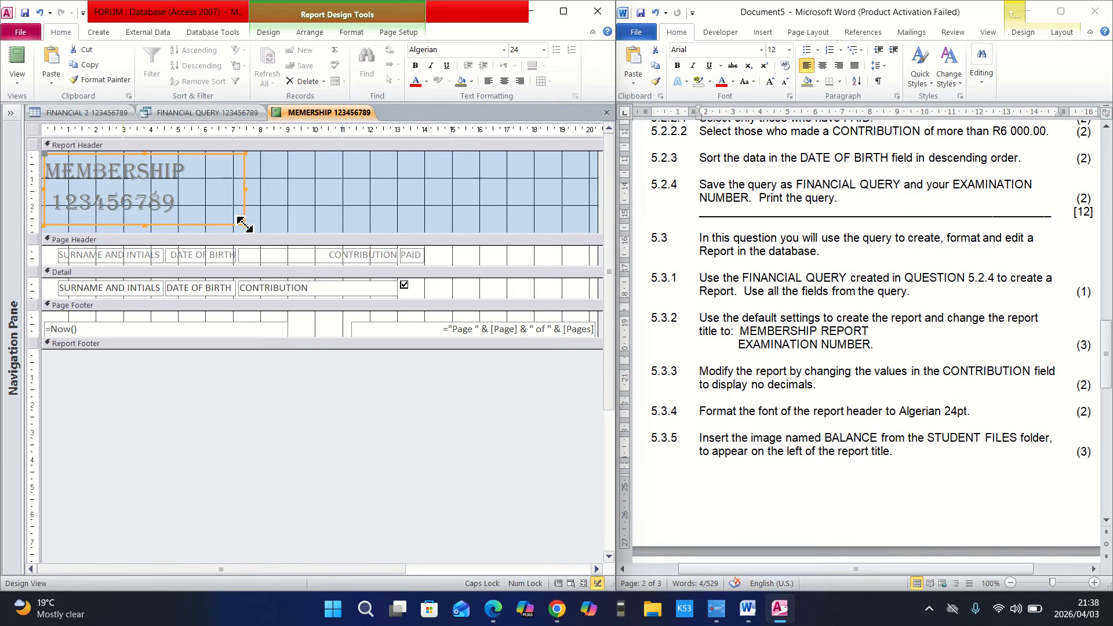
click(454, 222)
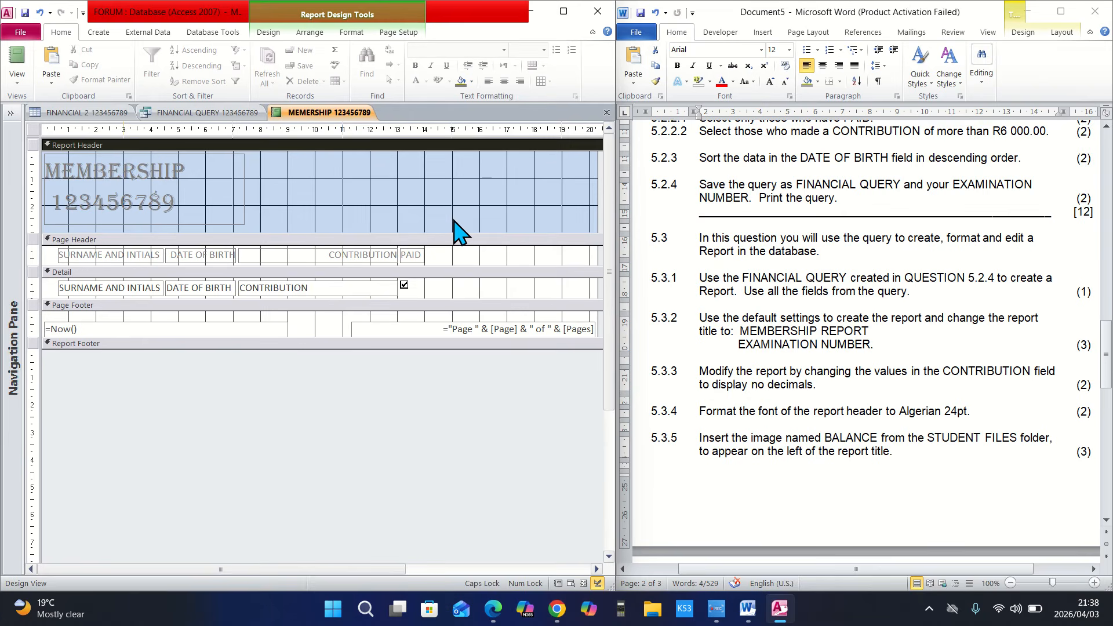
Move the two-line title label about 3 cm to the right within the Report Header to free space beside it
click(238, 206)
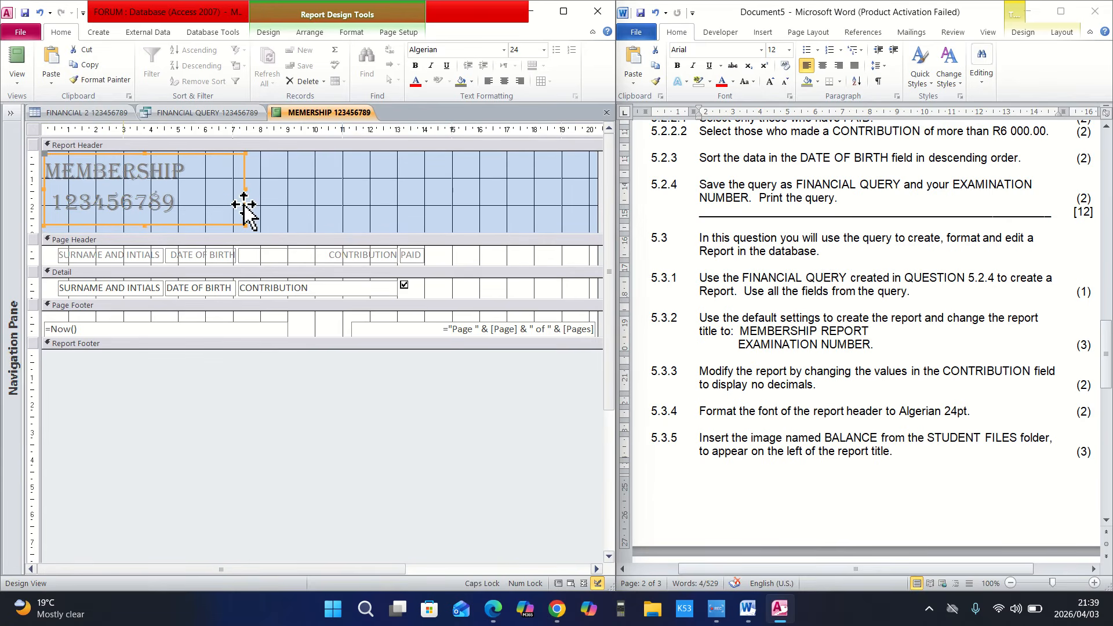
click(244, 205)
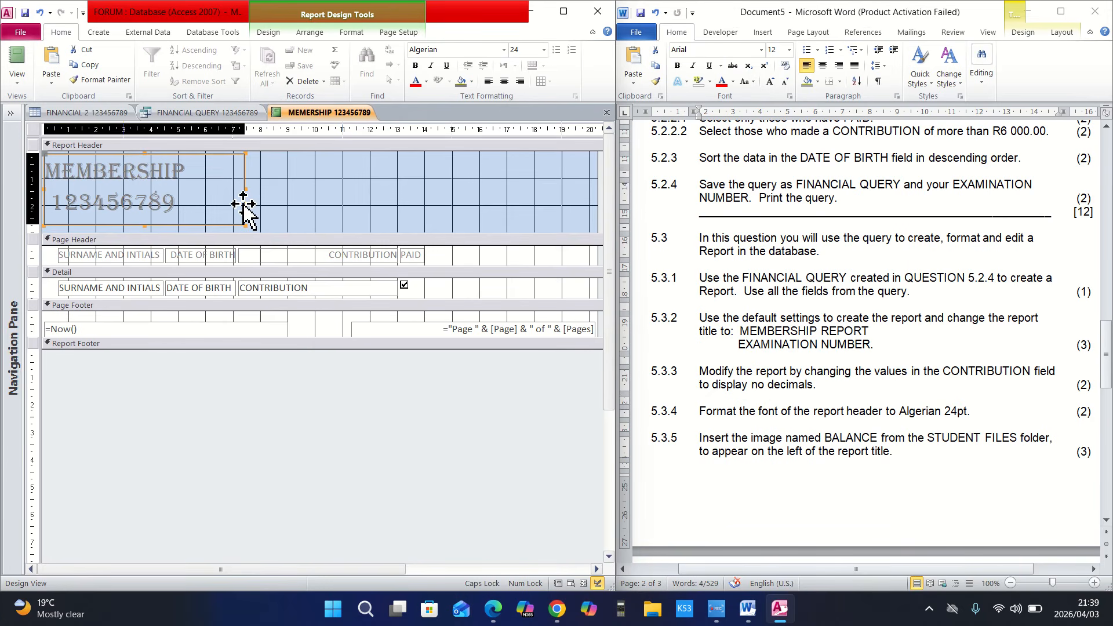
drag(244, 205, 328, 204)
drag(352, 204, 325, 202)
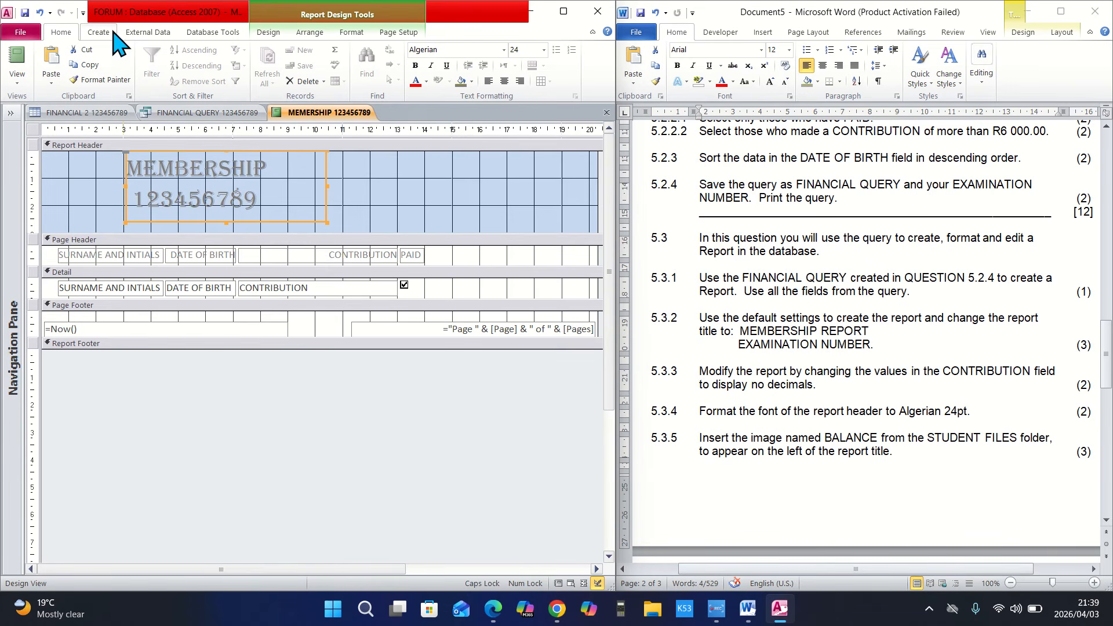
Maximize the database window and pick the Image control for adding a picture to the report
click(270, 33)
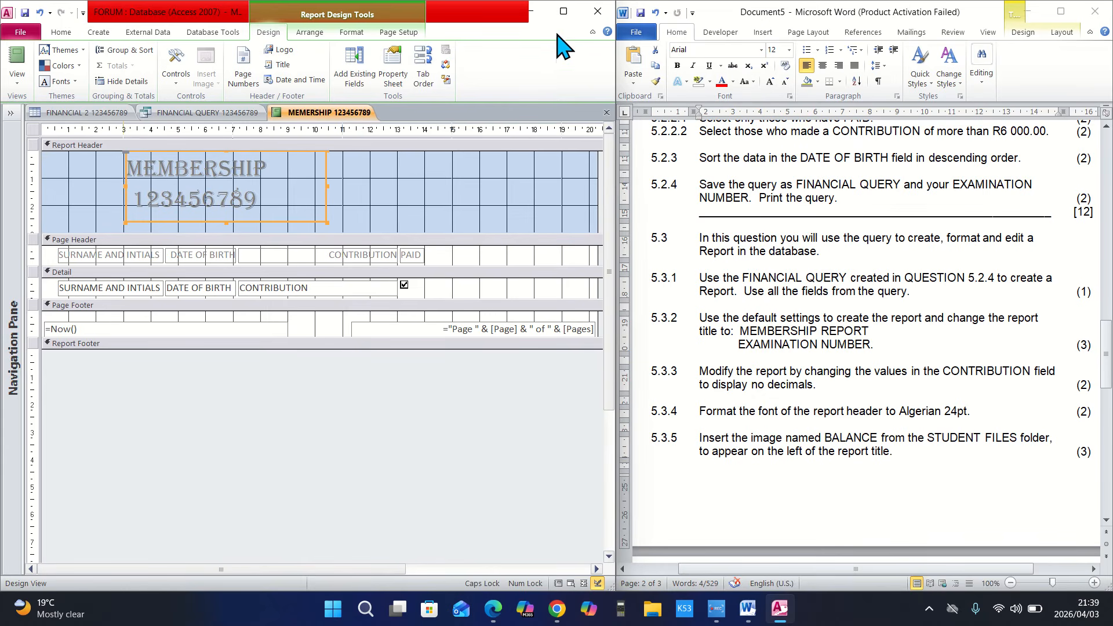
click(563, 11)
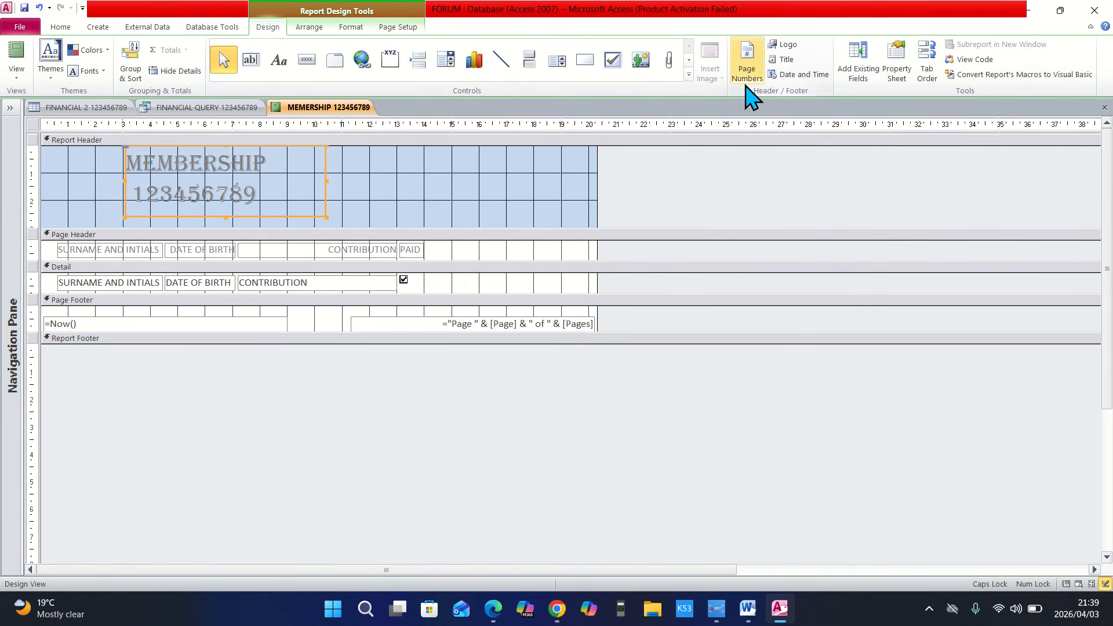
click(688, 73)
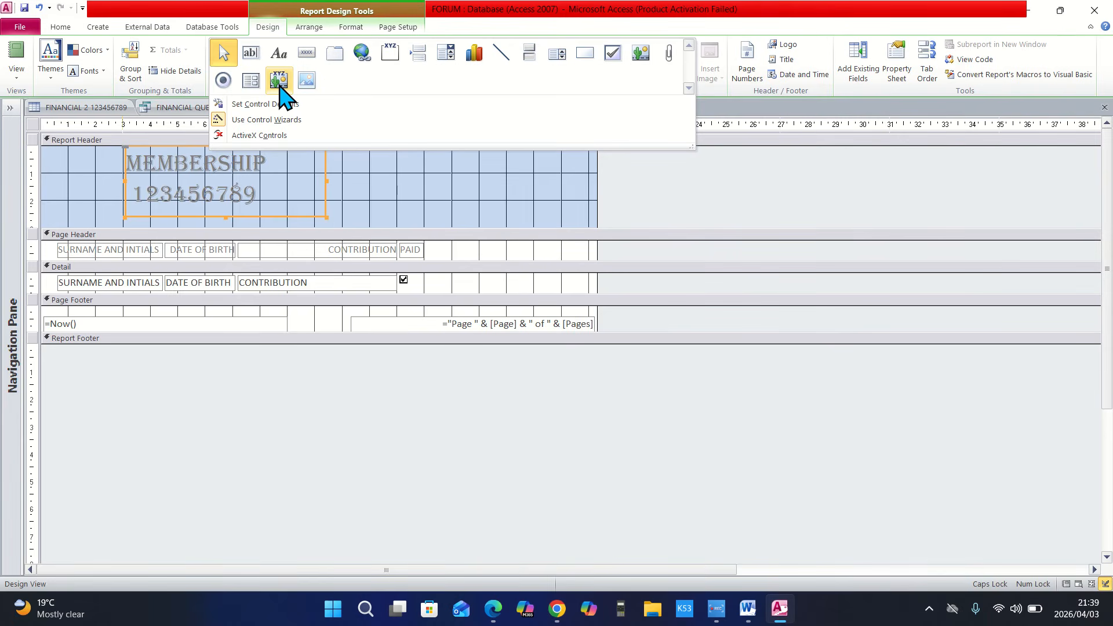
click(306, 81)
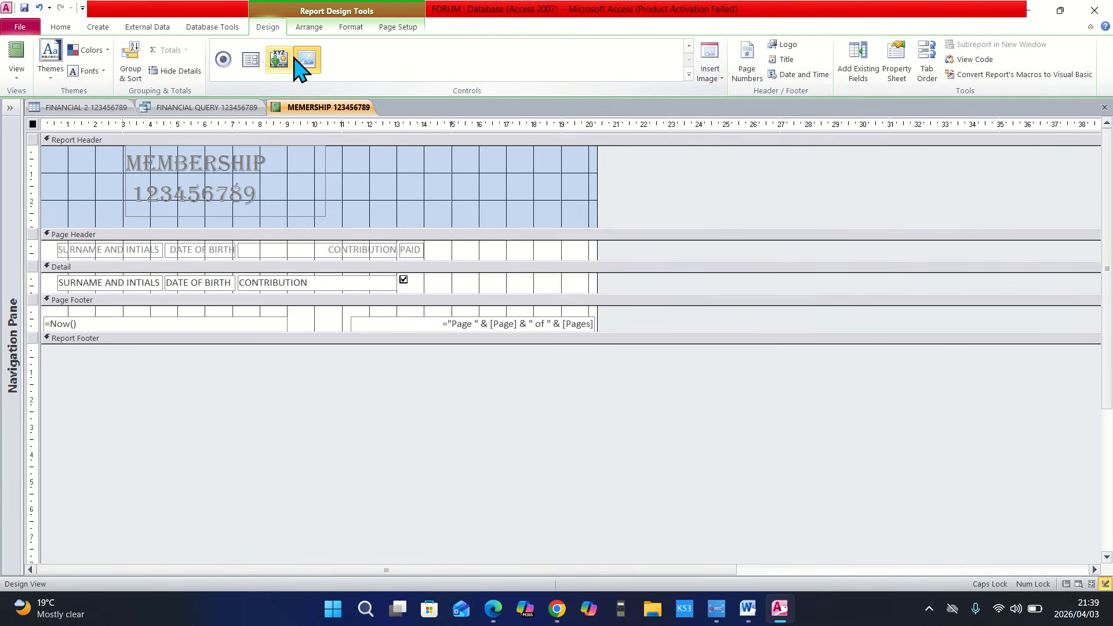
click(307, 63)
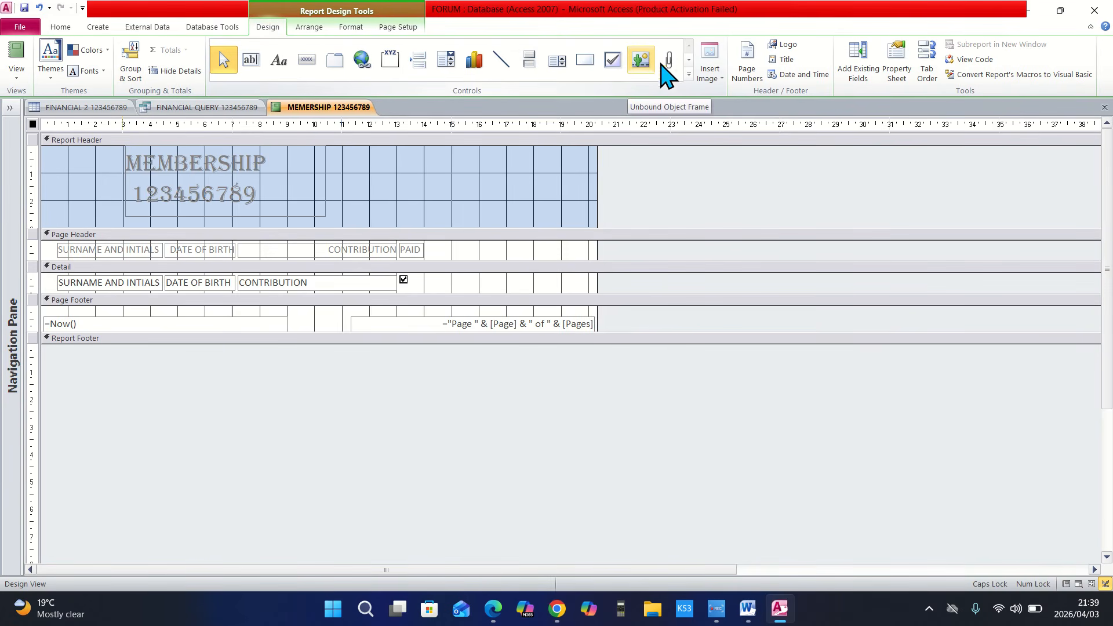
click(687, 74)
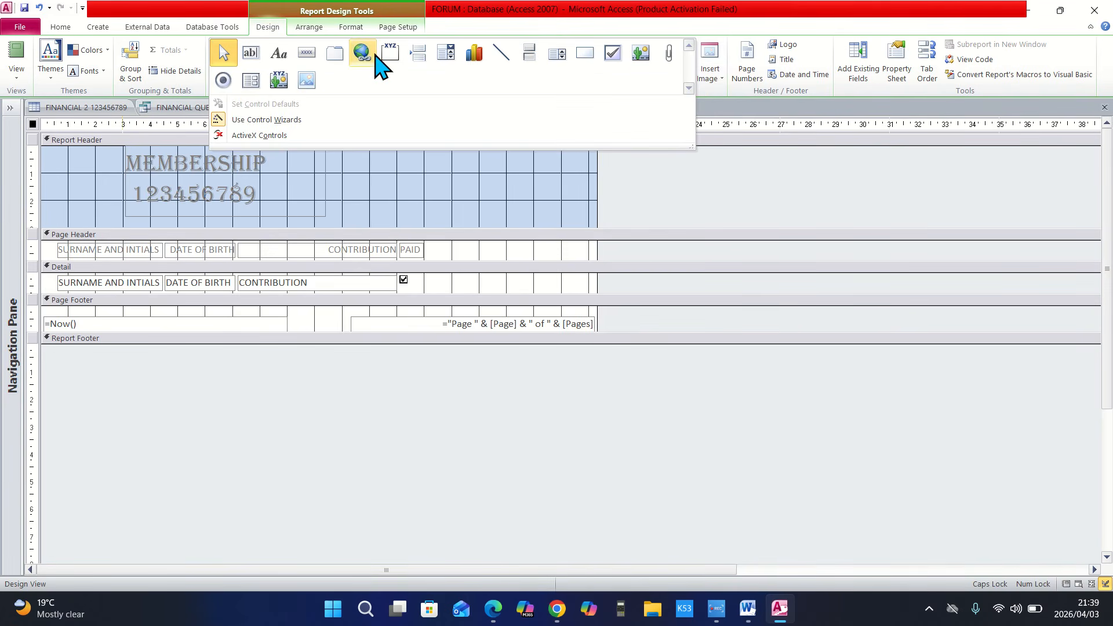
click(307, 81)
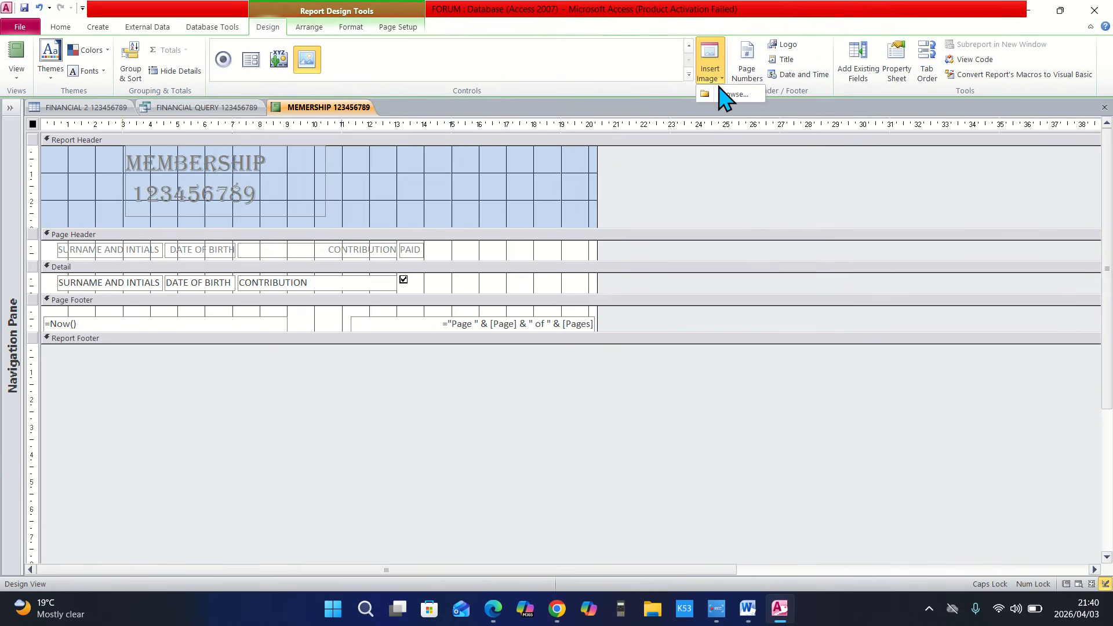
Insert Balance.png from the Desktop folder ODP L4 STUDENT FILES, about 2.7 by 2.5 cm, left of the report title in the Report Header
click(720, 86)
click(732, 95)
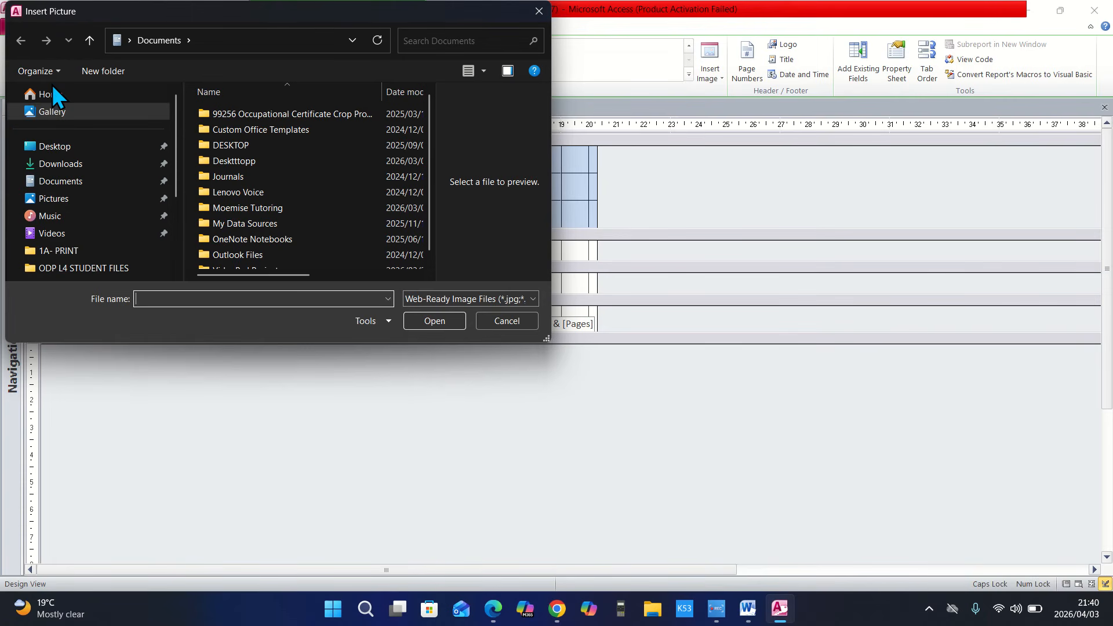
click(57, 146)
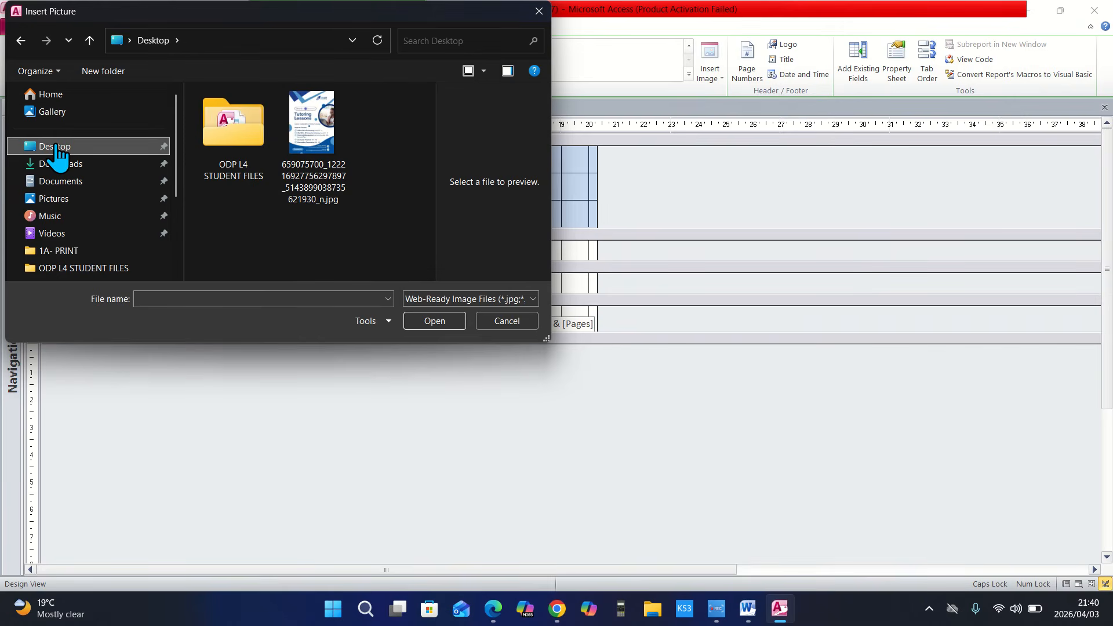
click(242, 135)
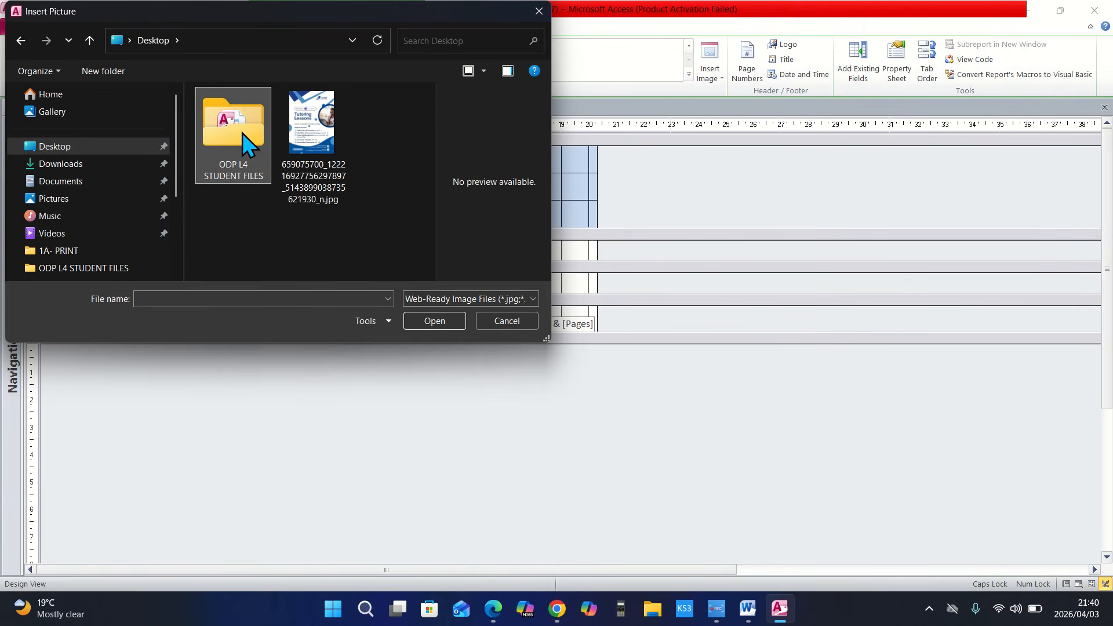
click(446, 319)
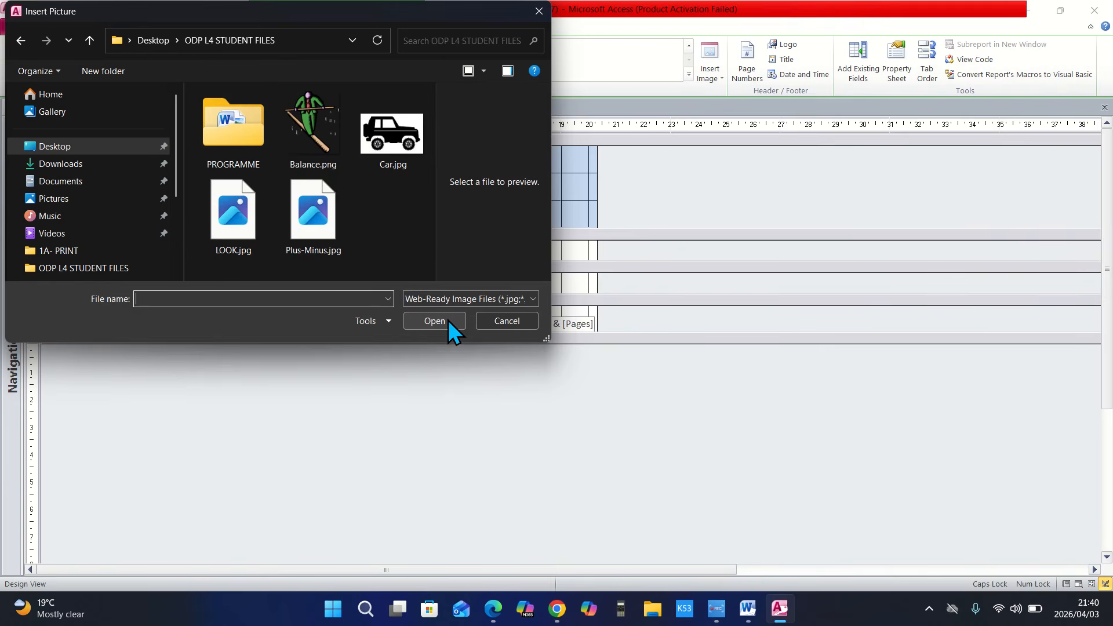
click(311, 122)
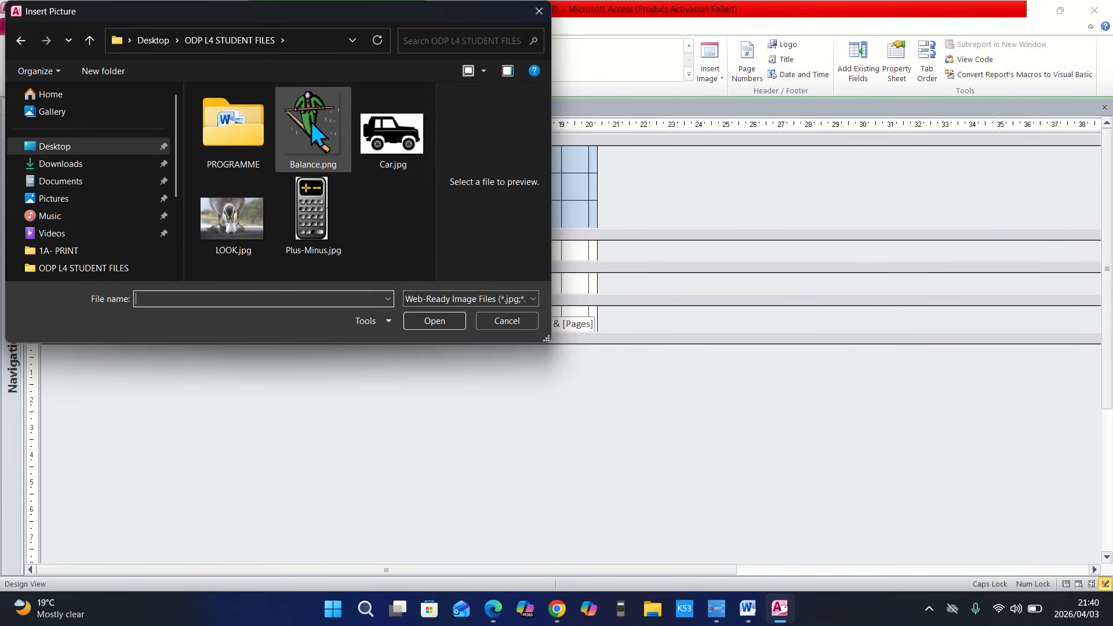
click(441, 322)
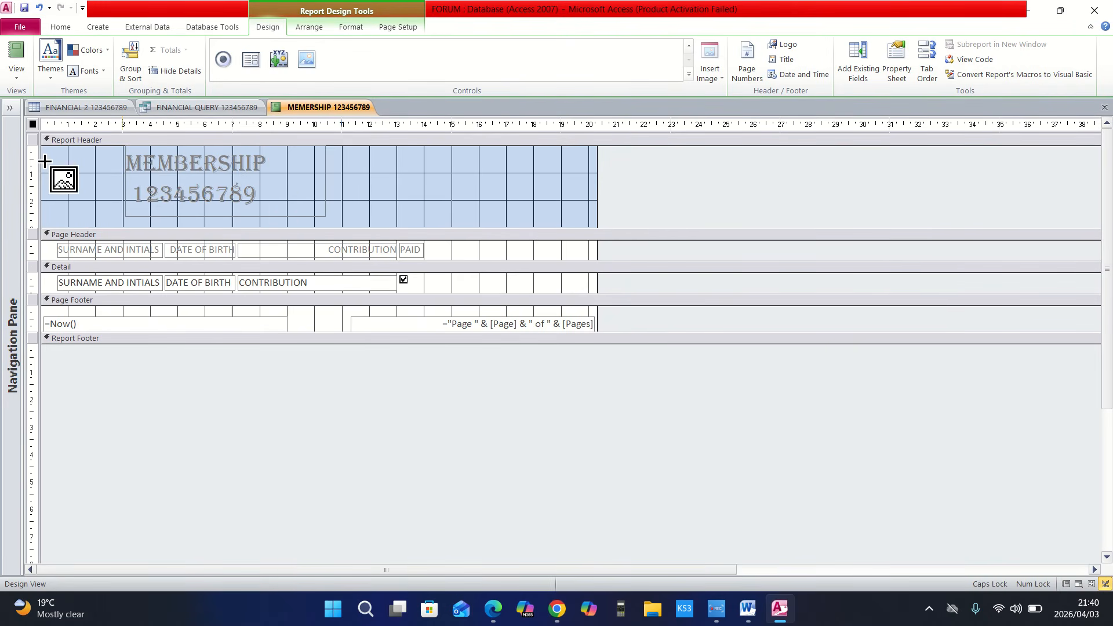
drag(43, 151, 116, 218)
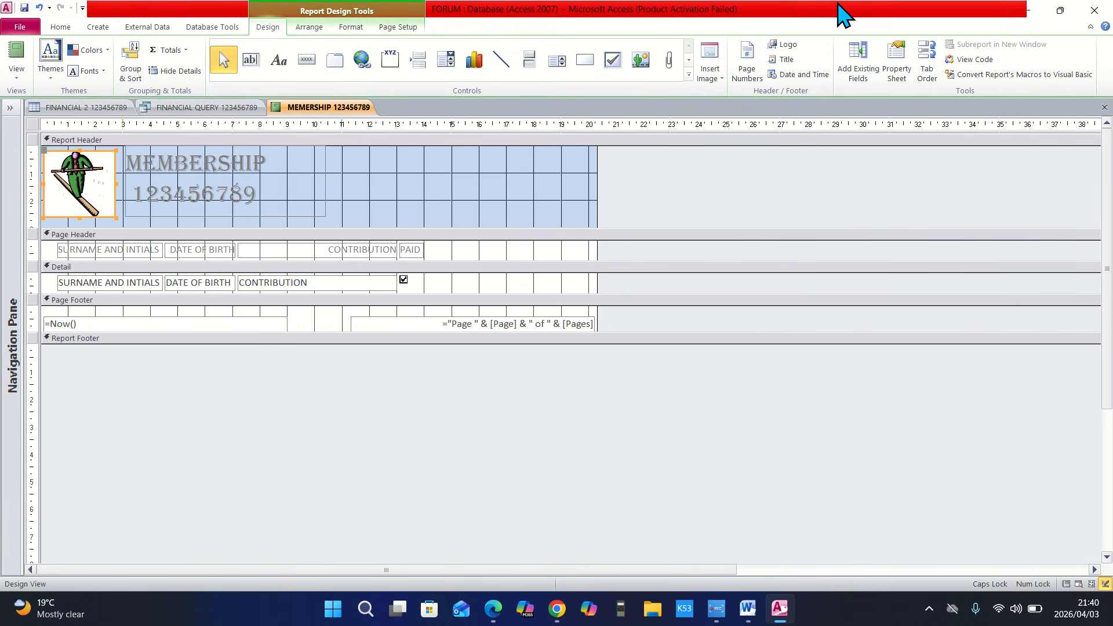
Restore and resize the database window beside the exam document, and bring questions 5.3.6 to 5.3.8 into view
click(1059, 10)
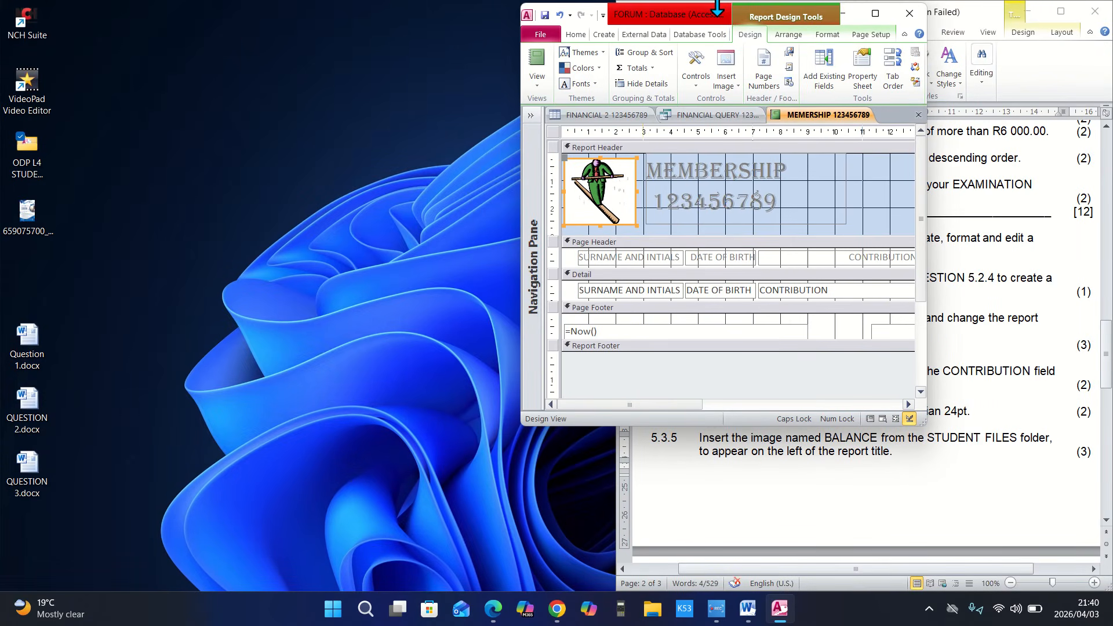
drag(701, 13, 191, 26)
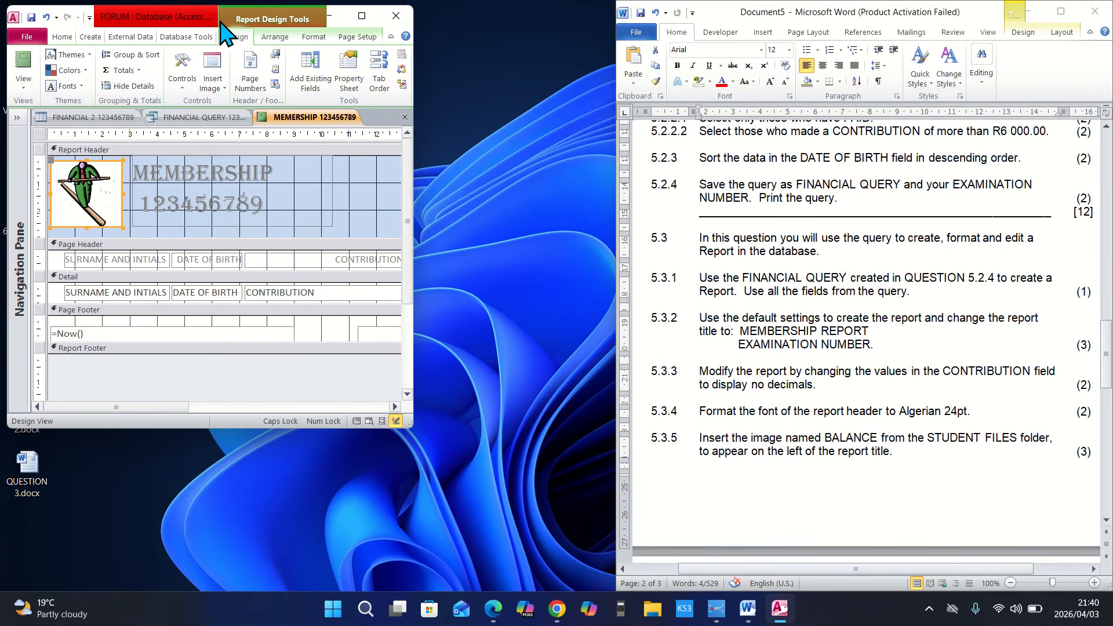
drag(414, 232, 608, 422)
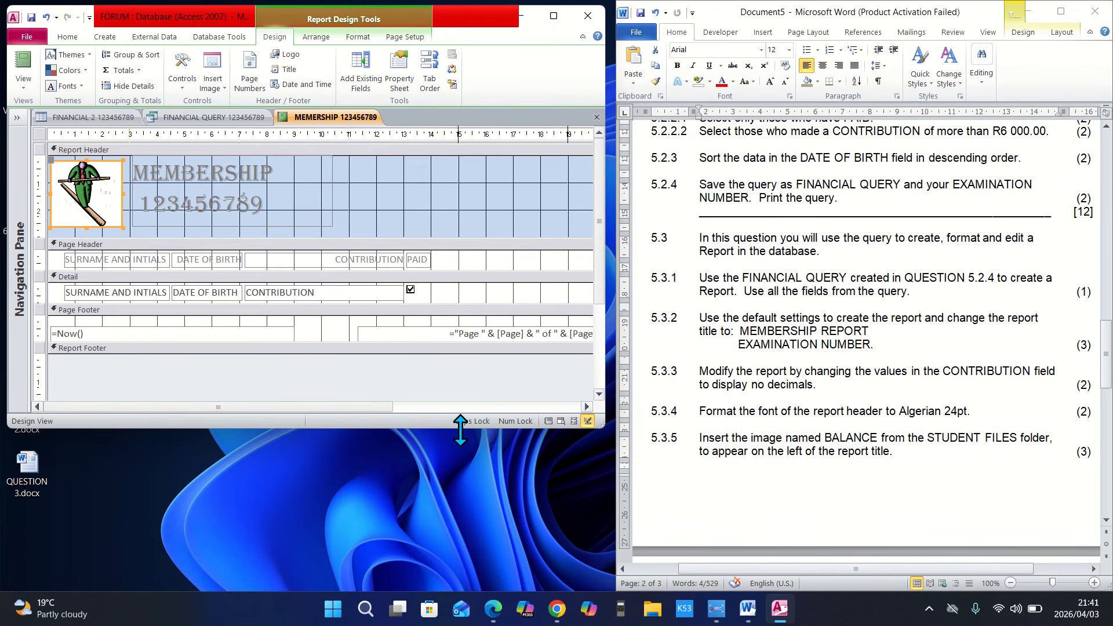
drag(460, 430, 765, 611)
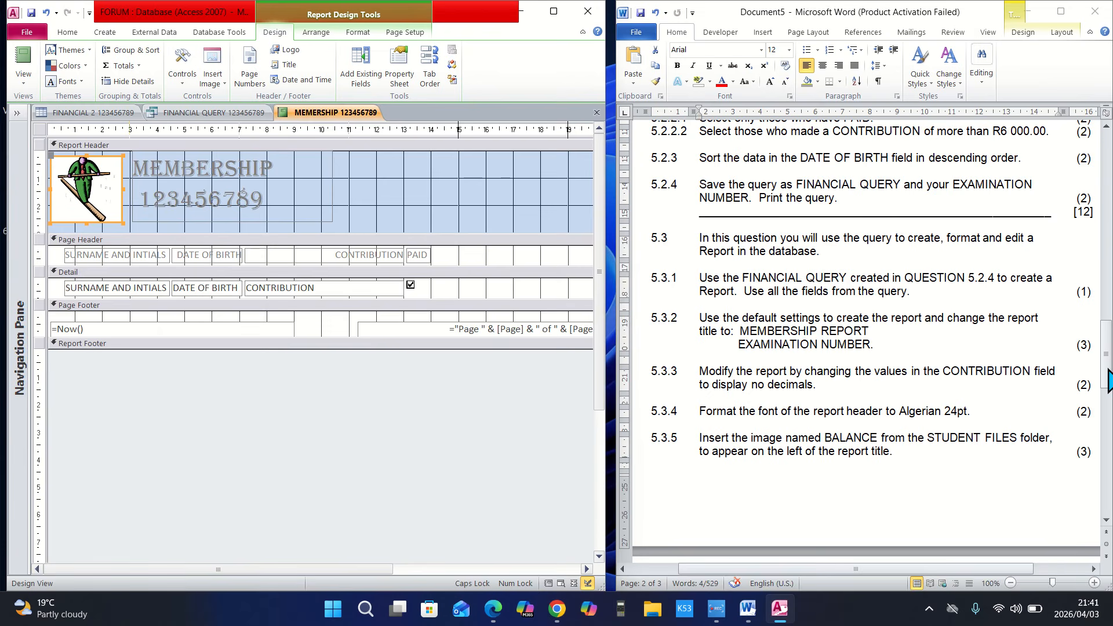
drag(1108, 381, 1107, 446)
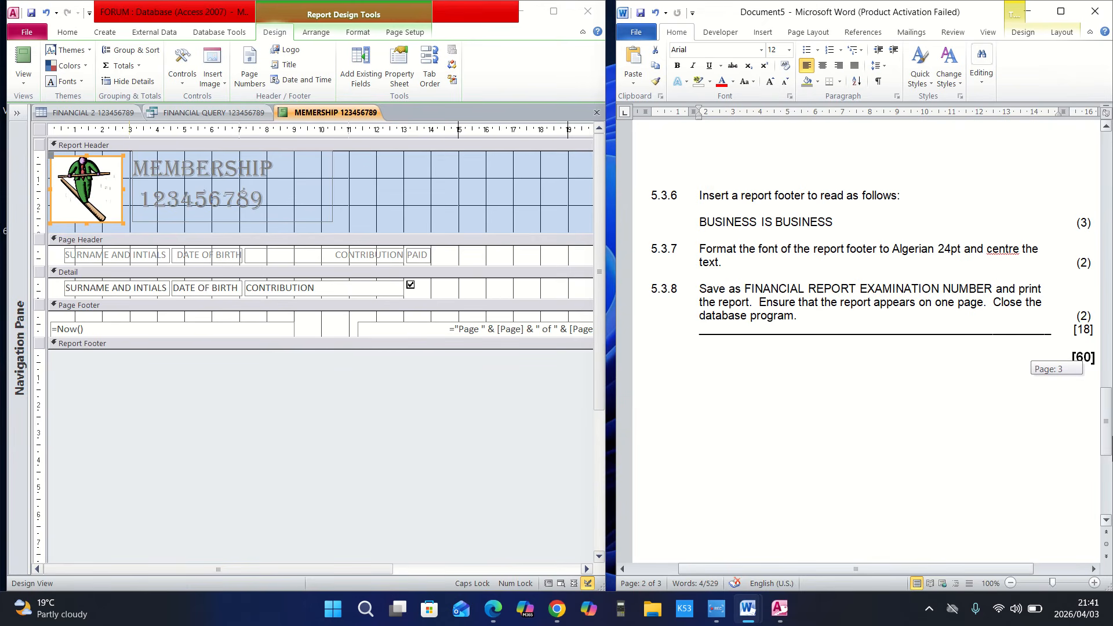
drag(1107, 446, 1094, 423)
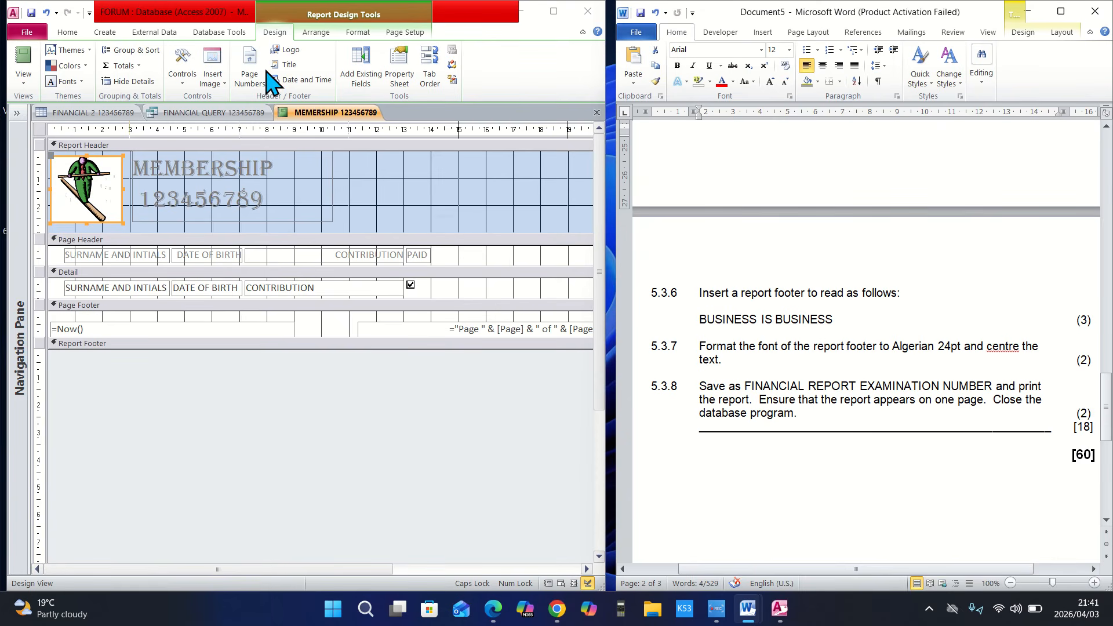
Maximize the database window and add a label about 8 by 1.1 cm in the Report Footer reading BUSINESS IS BUSINESS
click(552, 13)
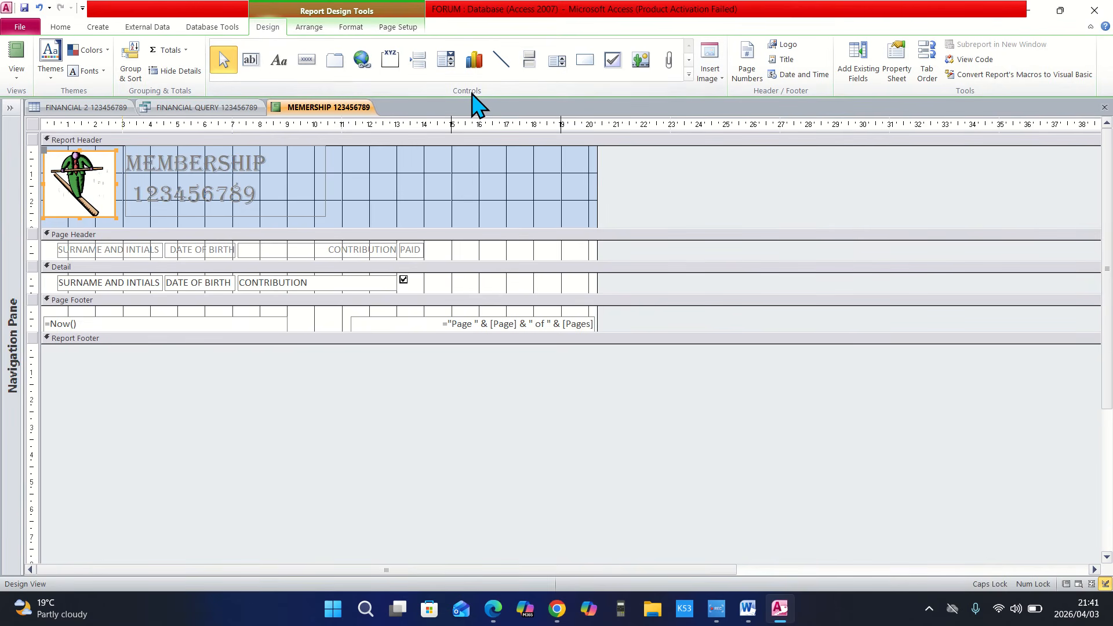
click(284, 71)
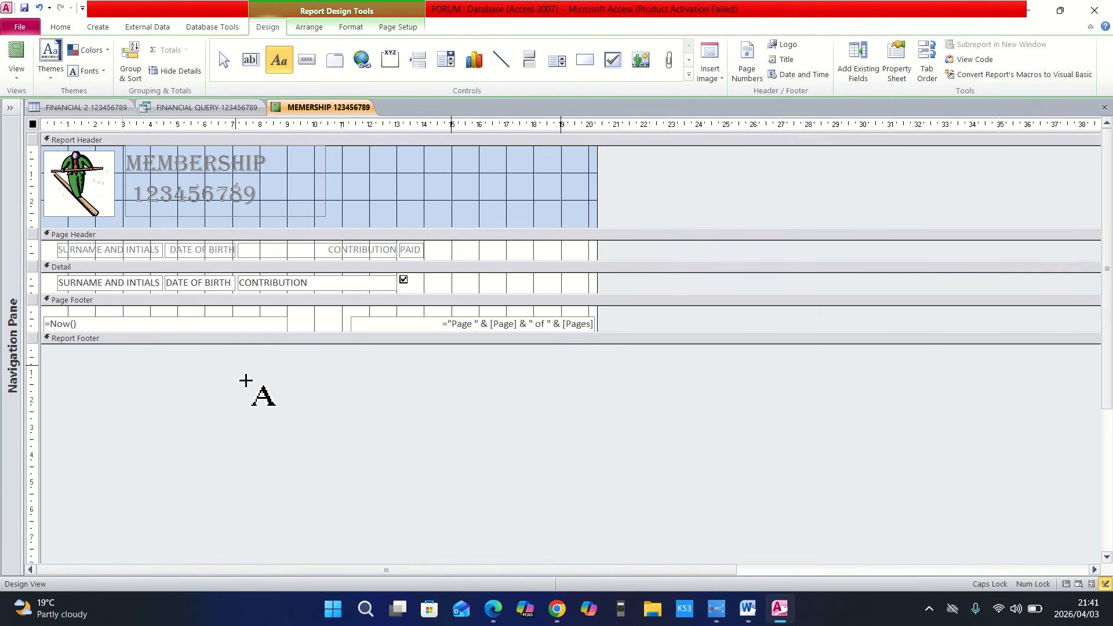
drag(235, 365, 451, 396)
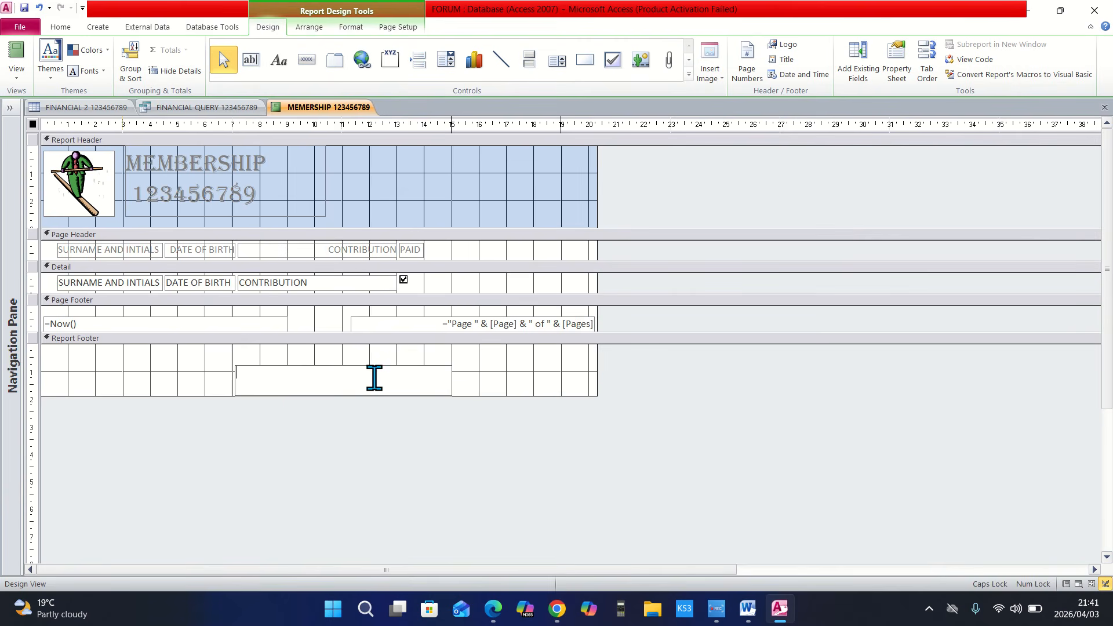
text(BUSINESS IS BUSINESS)
Set the font of the BUSINESS IS BUSINESS label in the Report Footer to Algerian
mouse_move(748, 609)
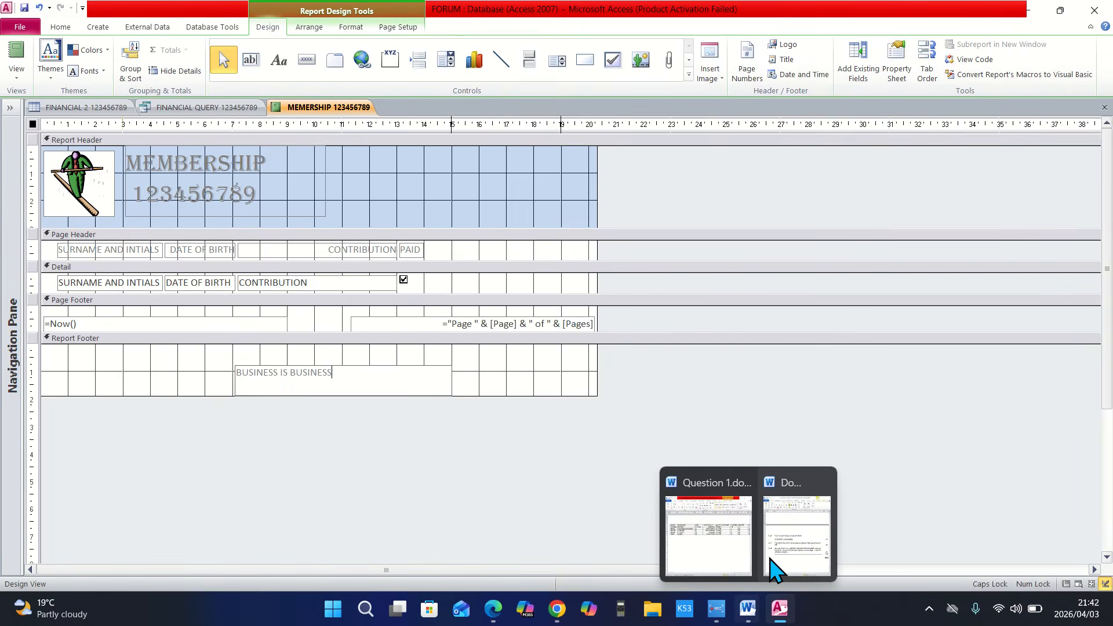
mouse_move(809, 536)
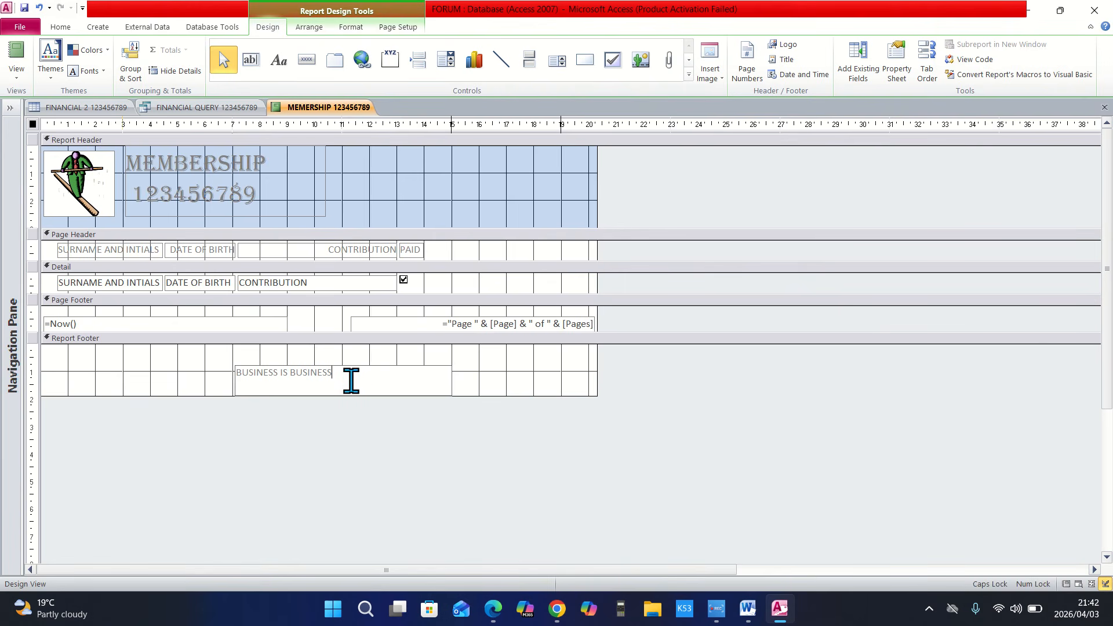
drag(350, 378, 232, 374)
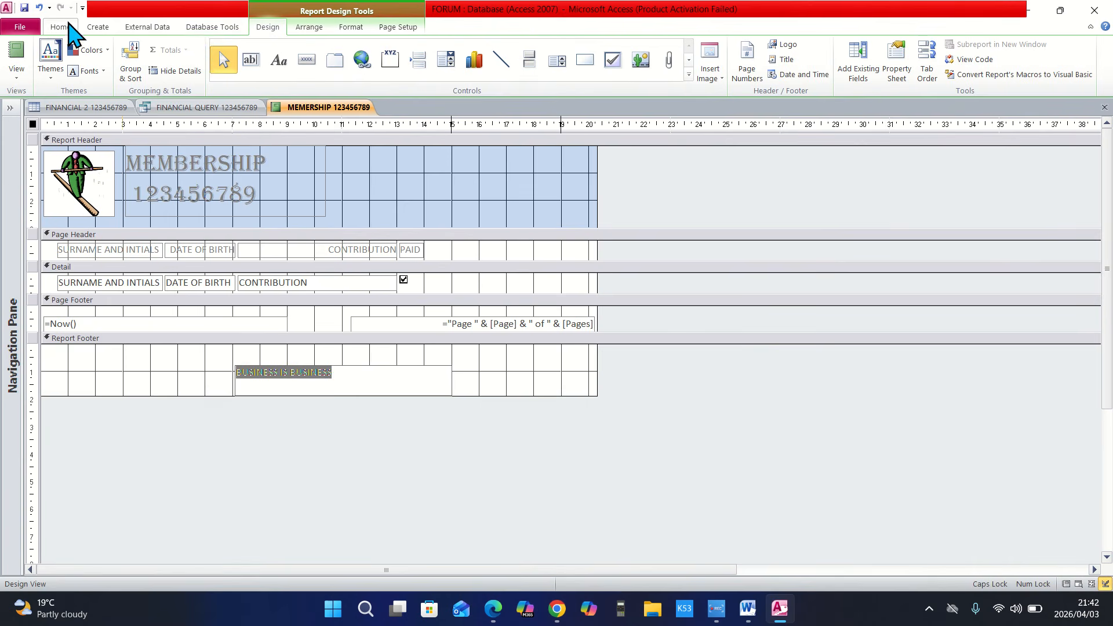
click(66, 25)
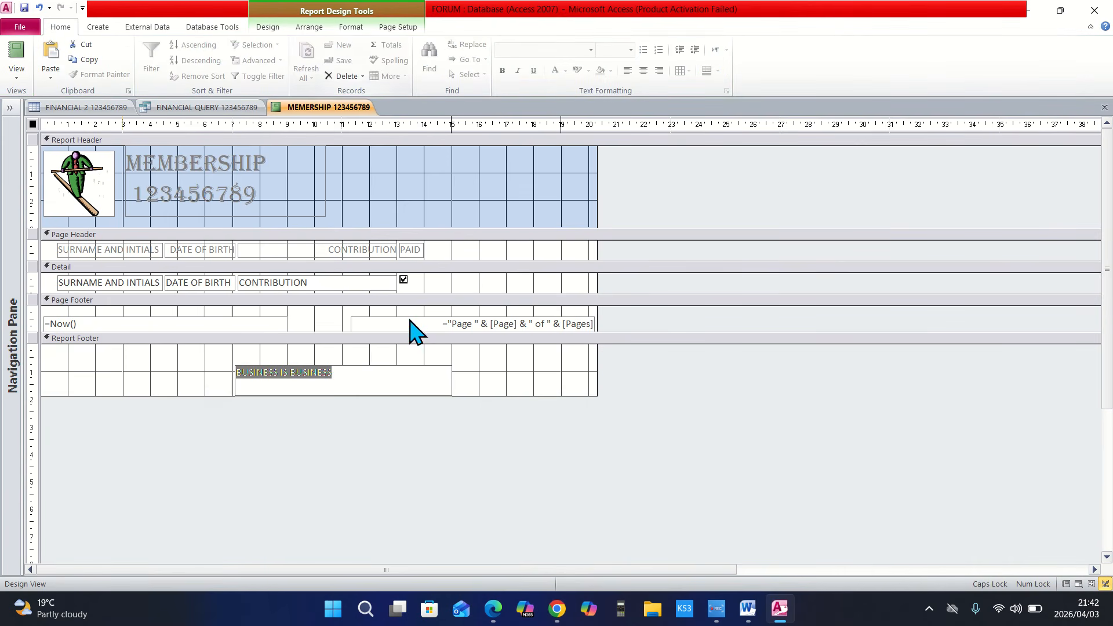
click(342, 372)
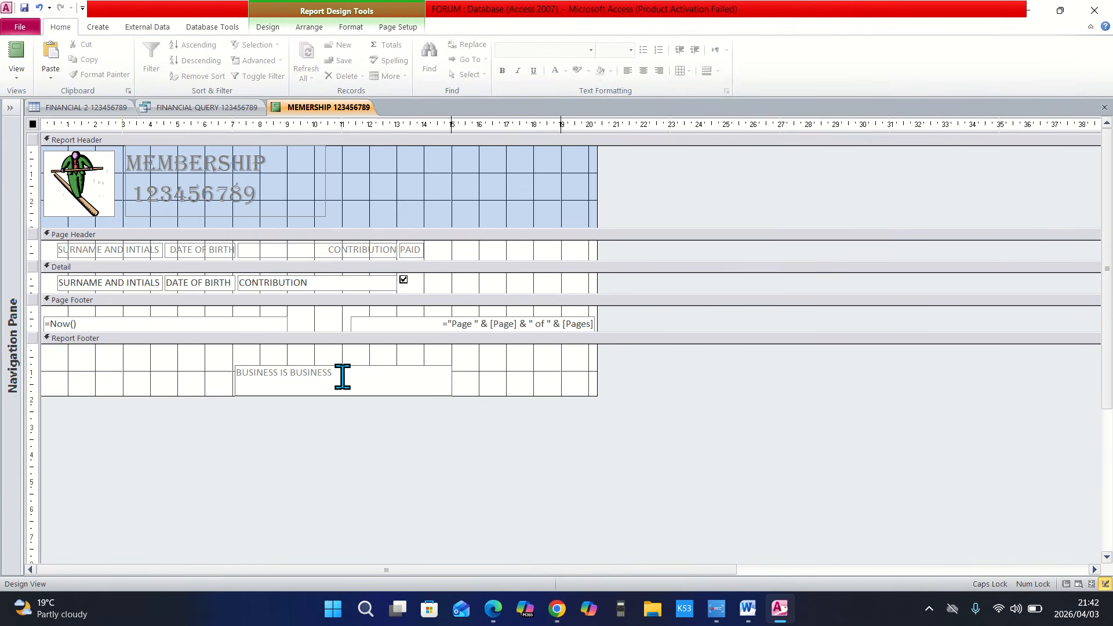
drag(341, 372, 273, 373)
click(268, 373)
click(507, 388)
click(422, 381)
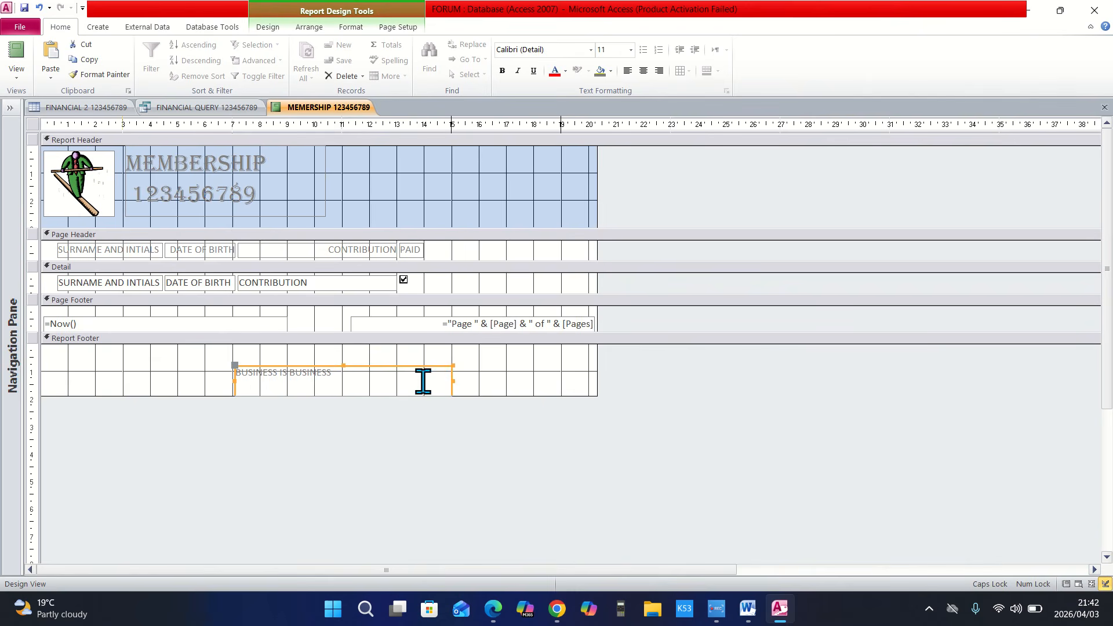
click(360, 372)
drag(360, 372, 231, 372)
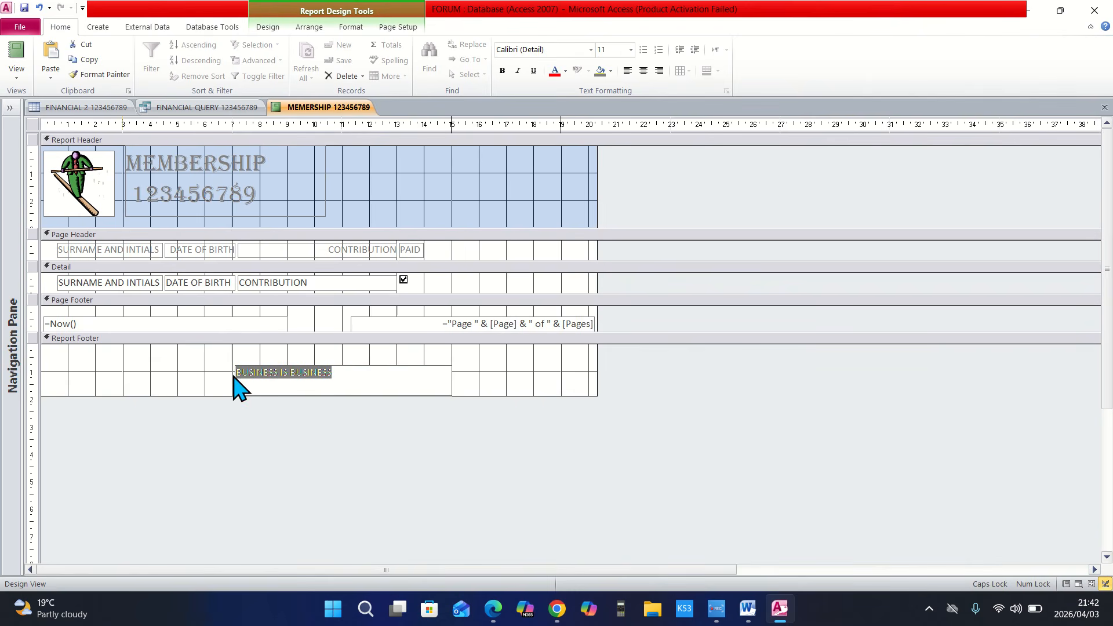
click(590, 49)
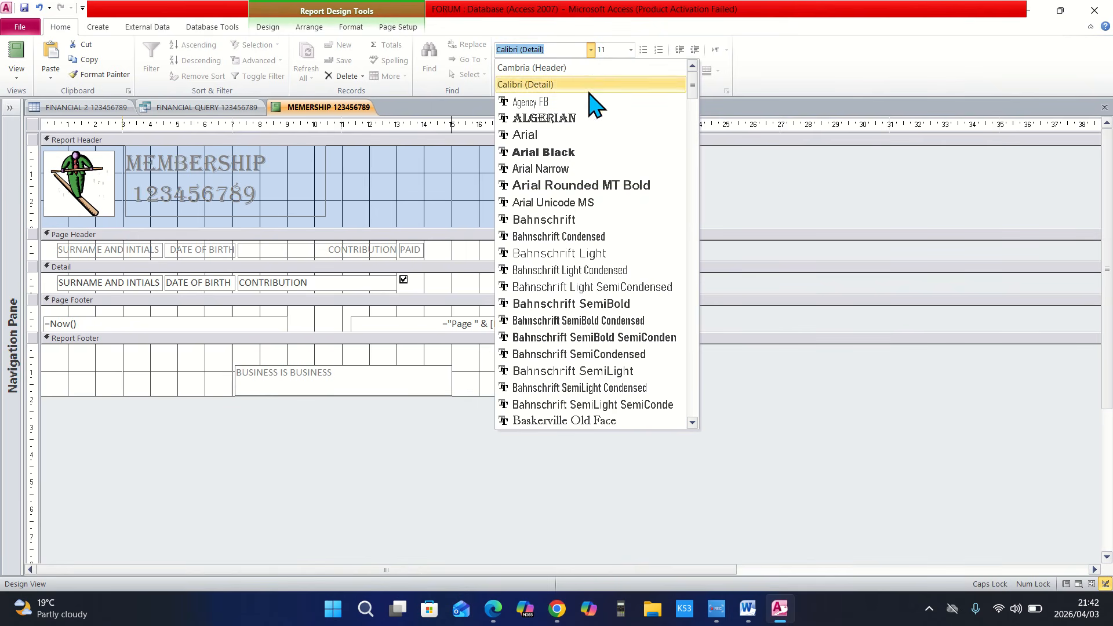
click(574, 119)
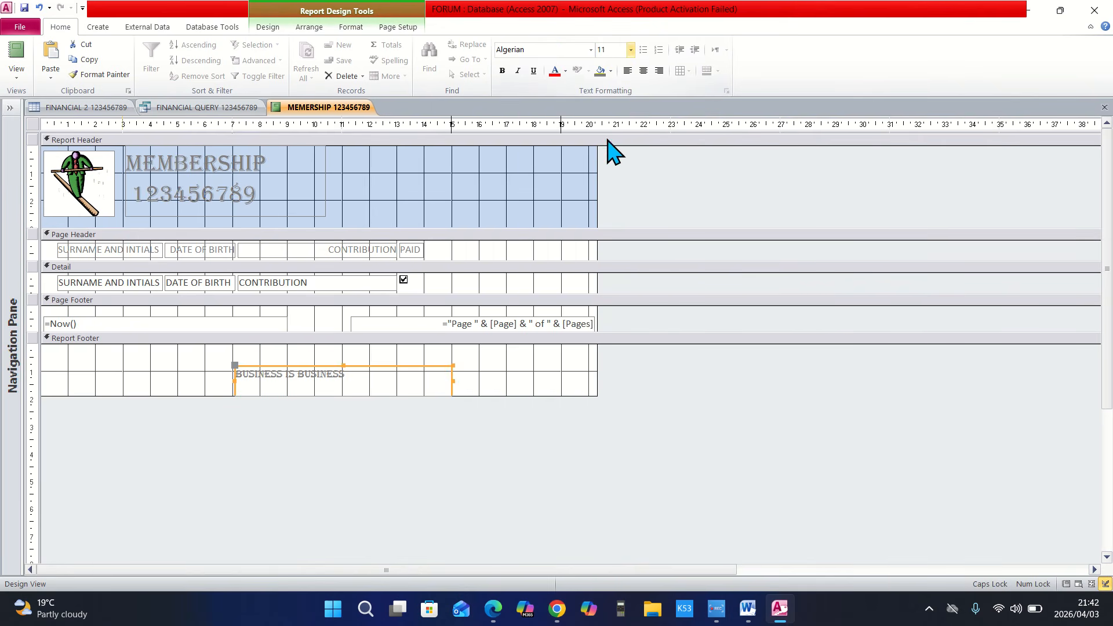
Set the BUSINESS IS BUSINESS label's font size to 24 and widen the label to about 10.2 cm so its text fits
click(630, 49)
click(630, 50)
click(630, 49)
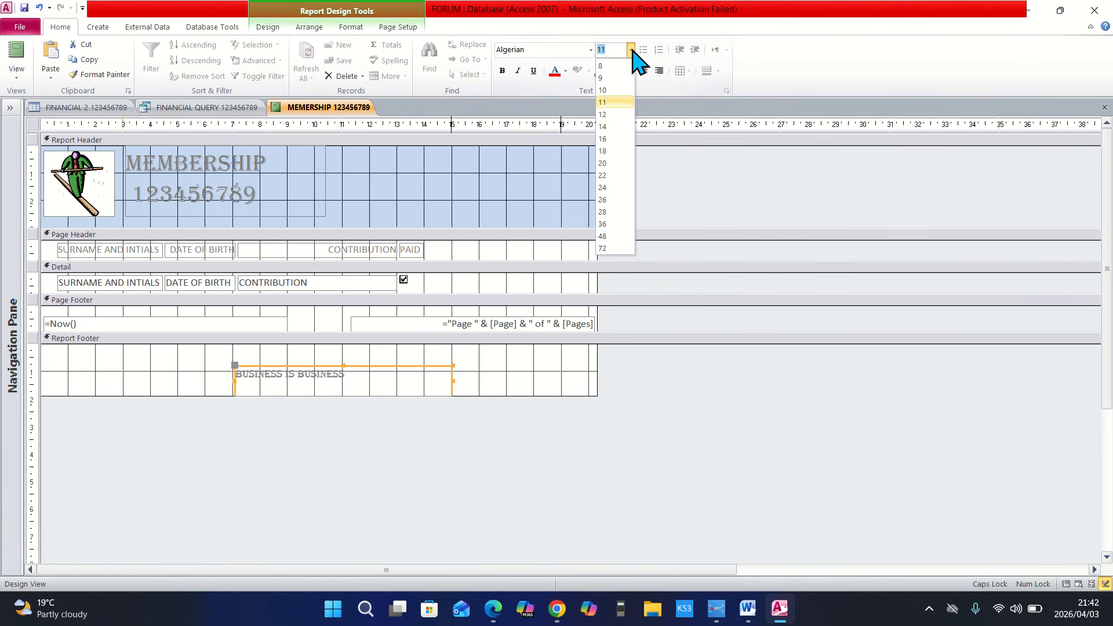
click(610, 191)
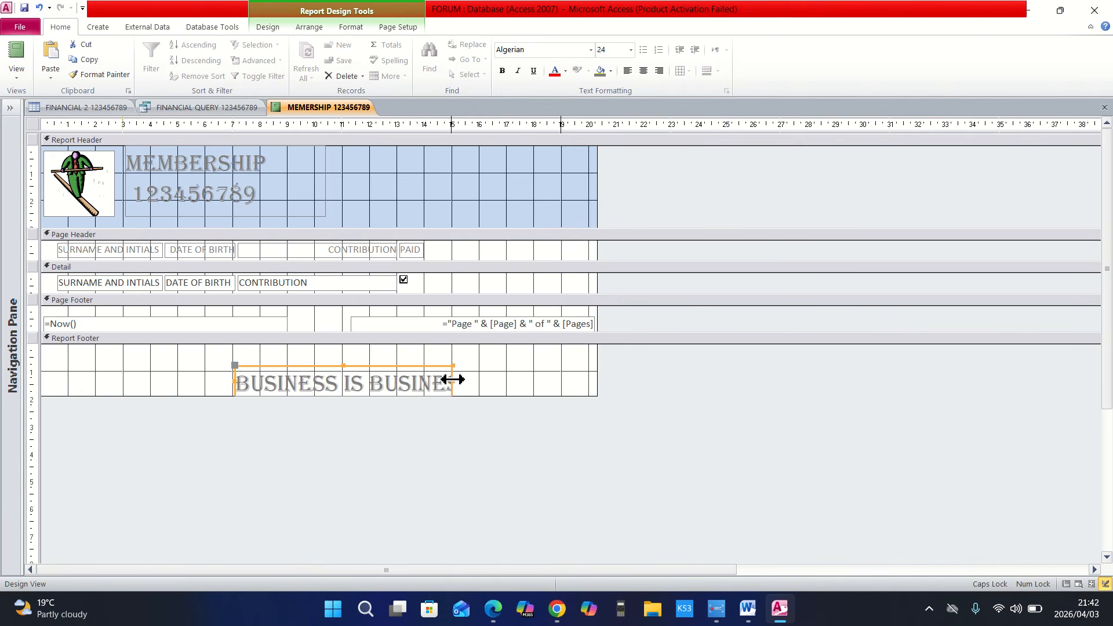
drag(453, 380, 514, 381)
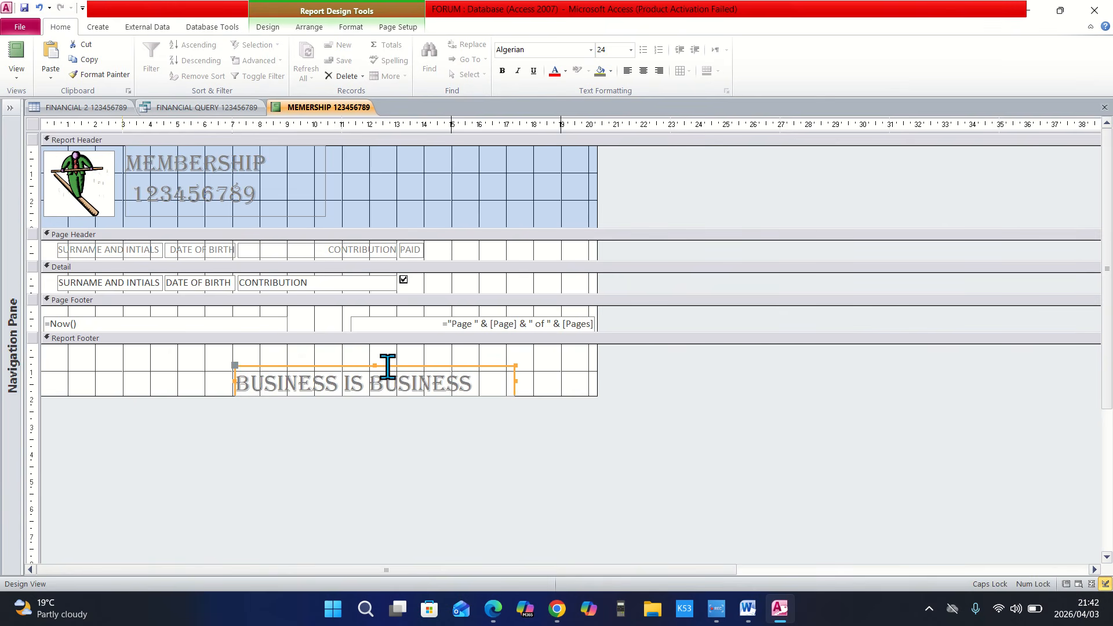
Move the BUSINESS IS BUSINESS label toward the middle of the Report Footer, starting about 5 cm from the report's left edge
drag(389, 364, 360, 355)
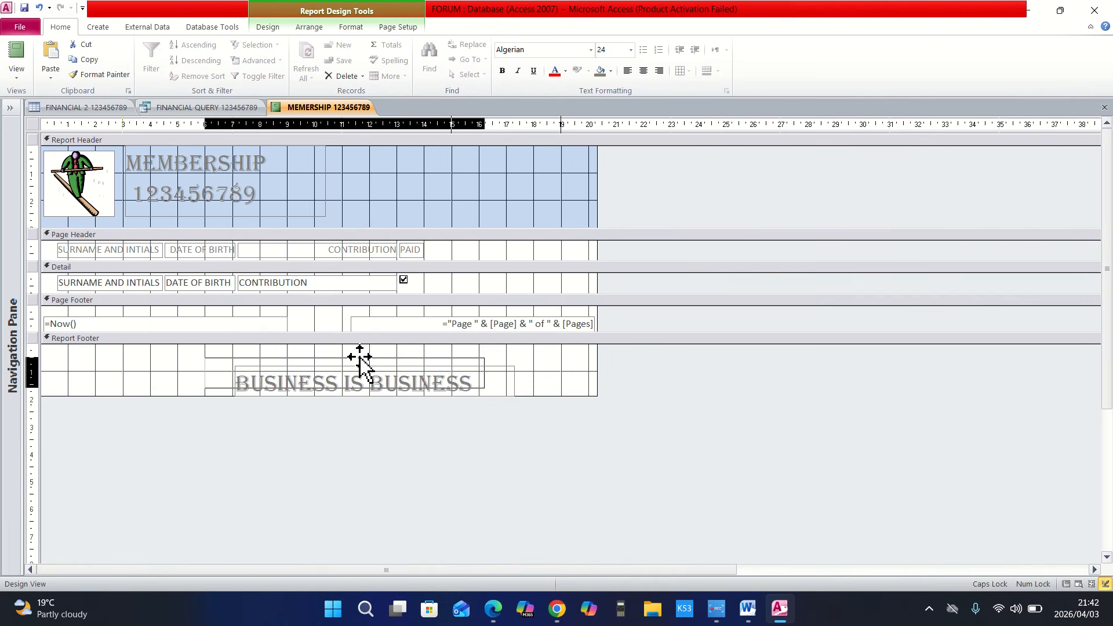
drag(359, 356, 334, 362)
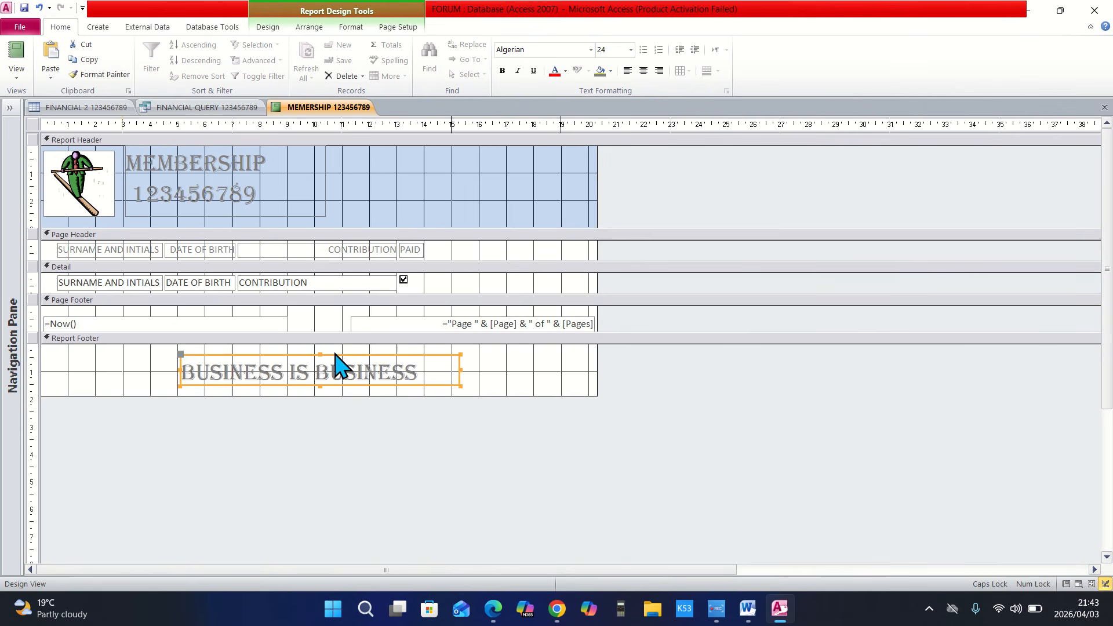
click(554, 467)
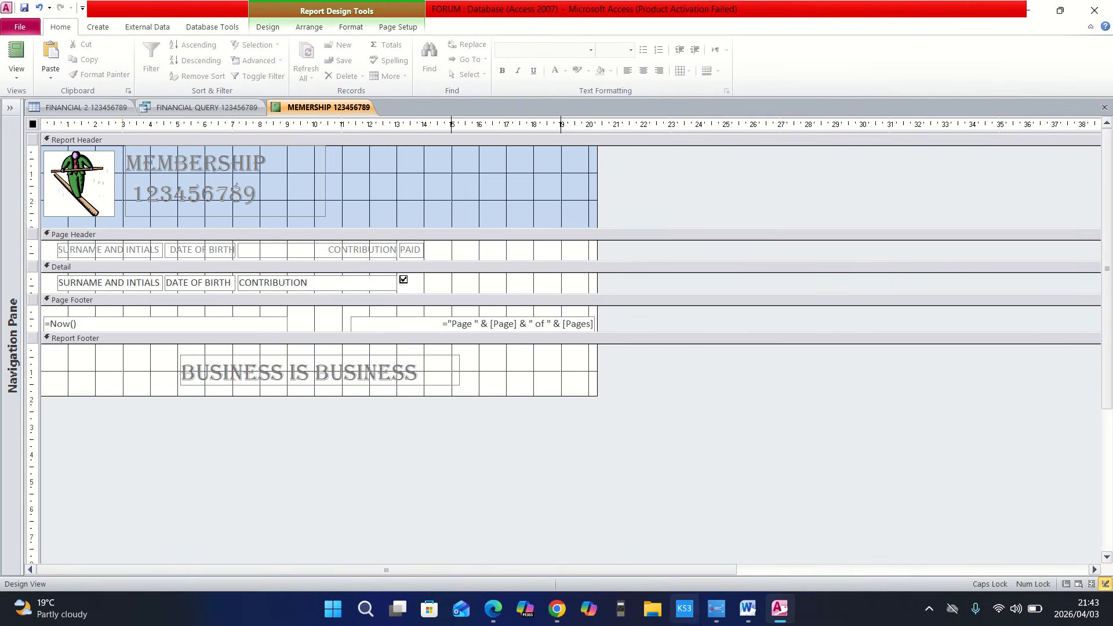
Check question 5.3.8 in the exam document and save the membership report in the database
mouse_move(748, 612)
mouse_move(777, 550)
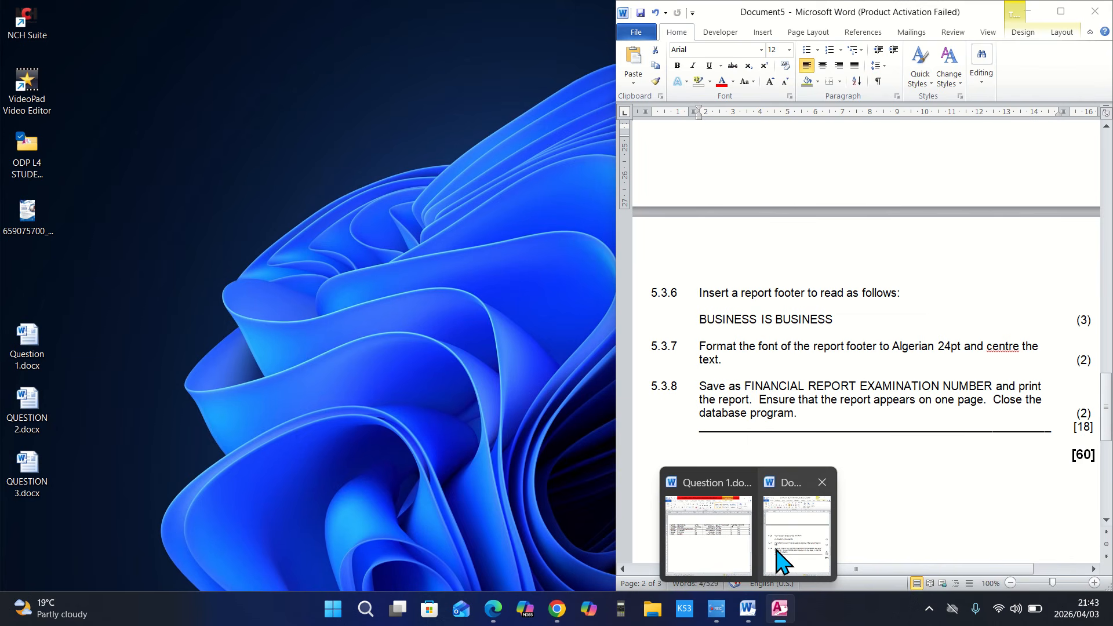
click(779, 609)
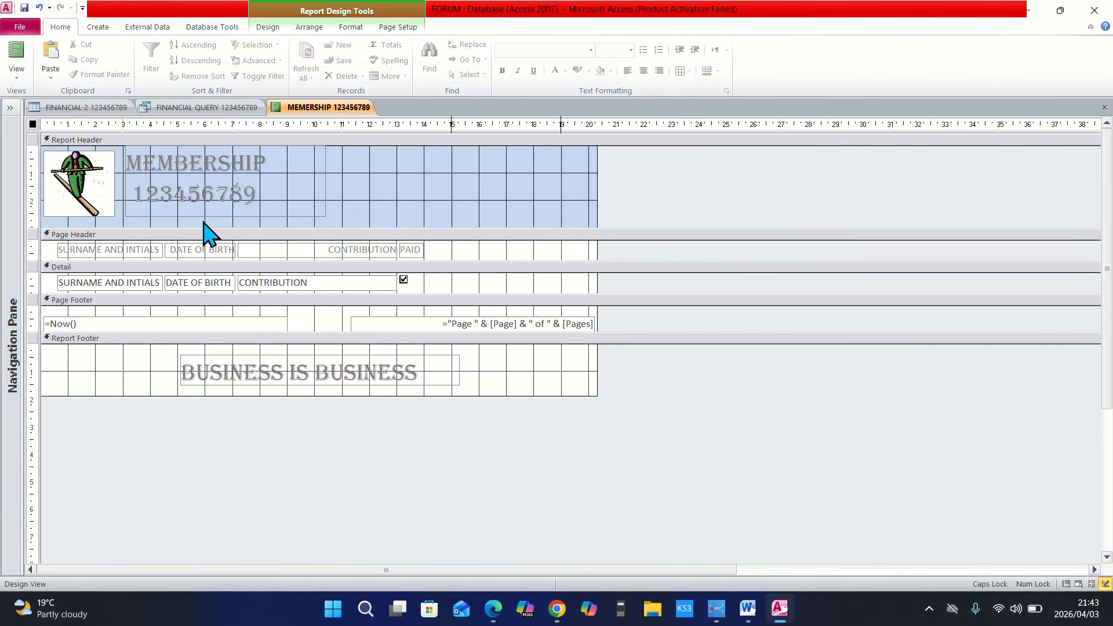
click(20, 26)
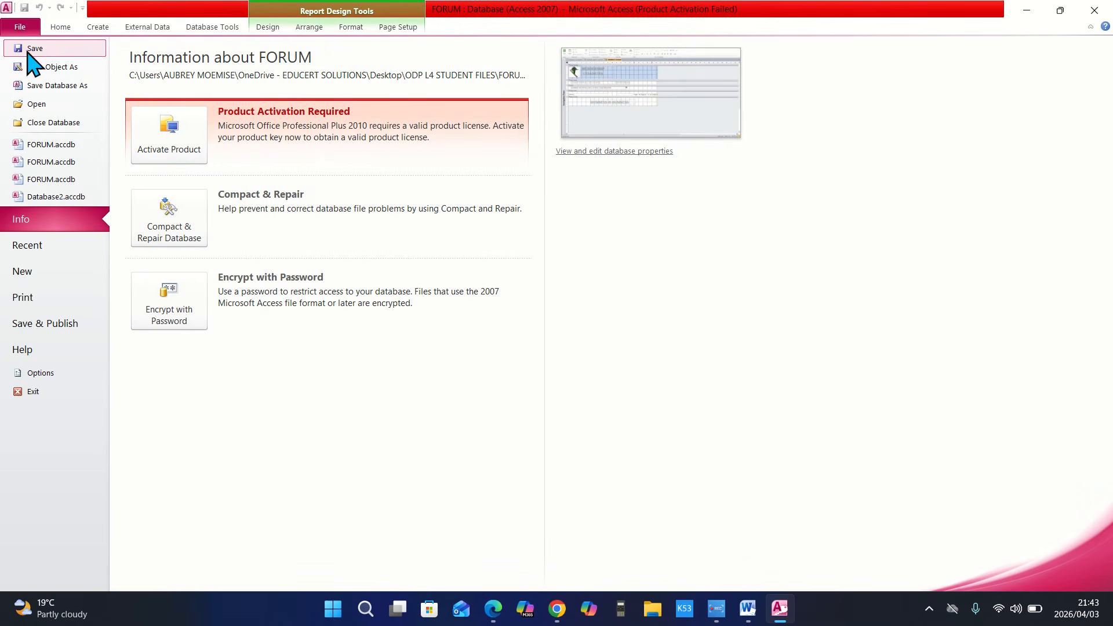
click(36, 48)
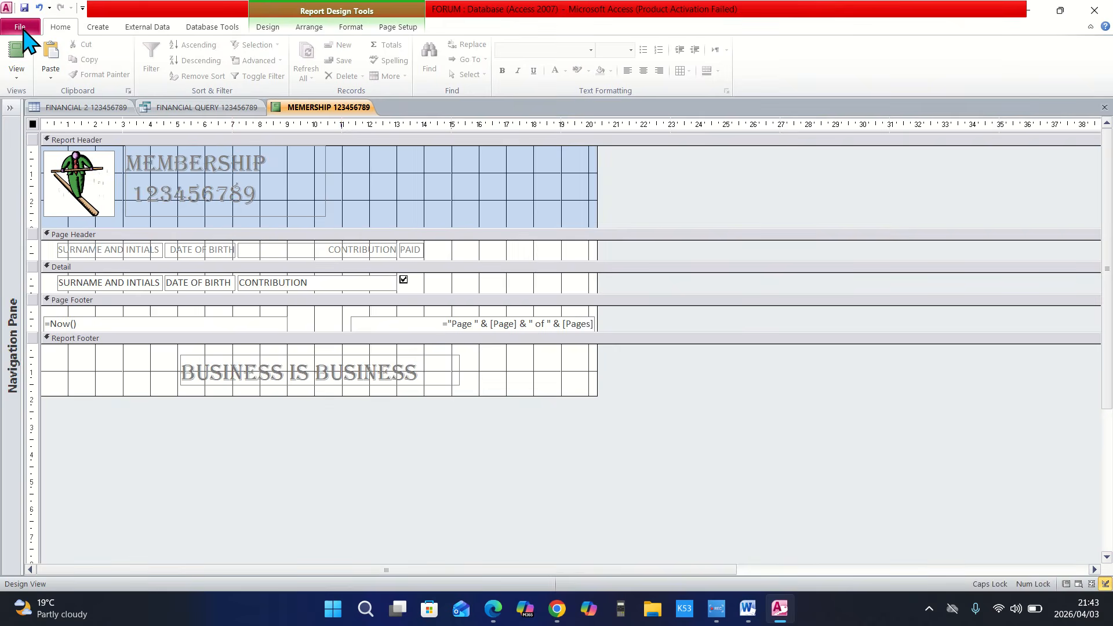
Preview the membership report for printing and zoom out to check that it fits on one whole page
click(22, 28)
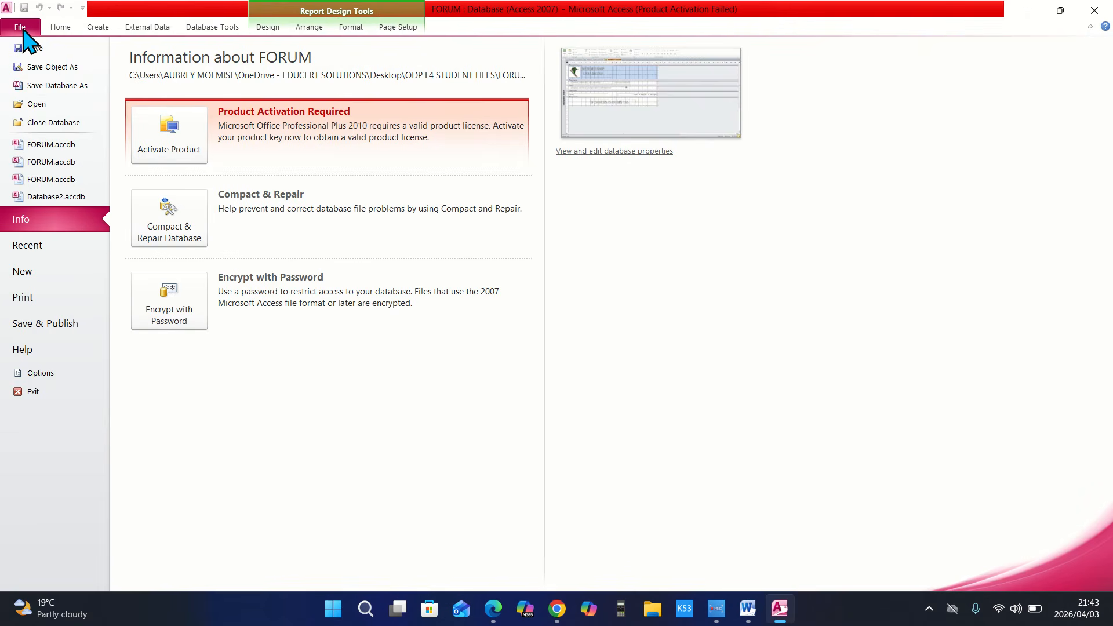
click(43, 302)
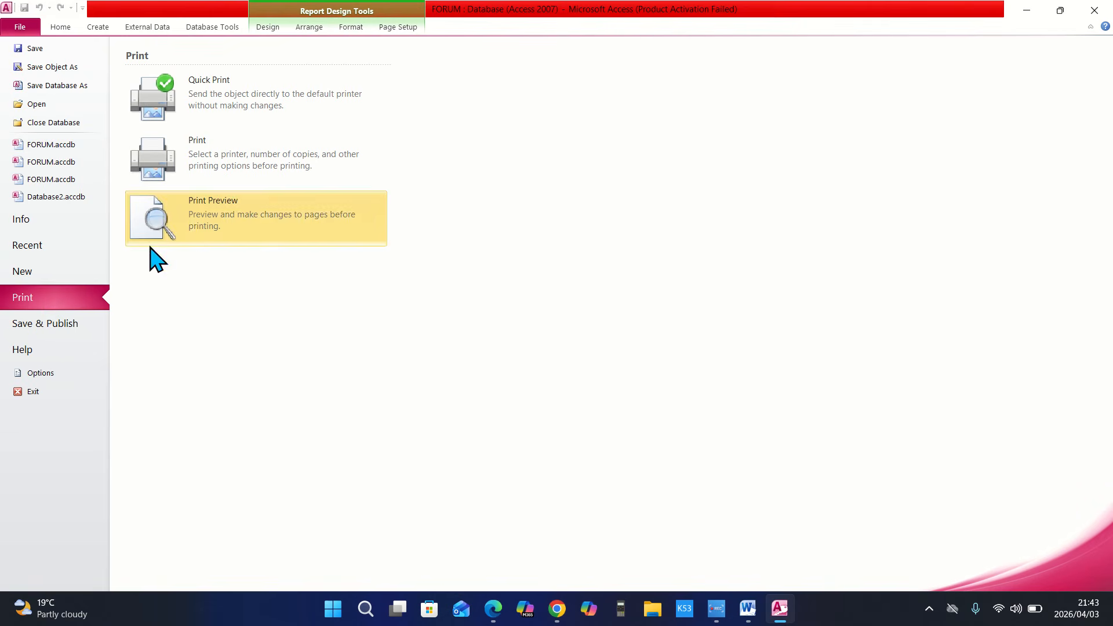
click(192, 224)
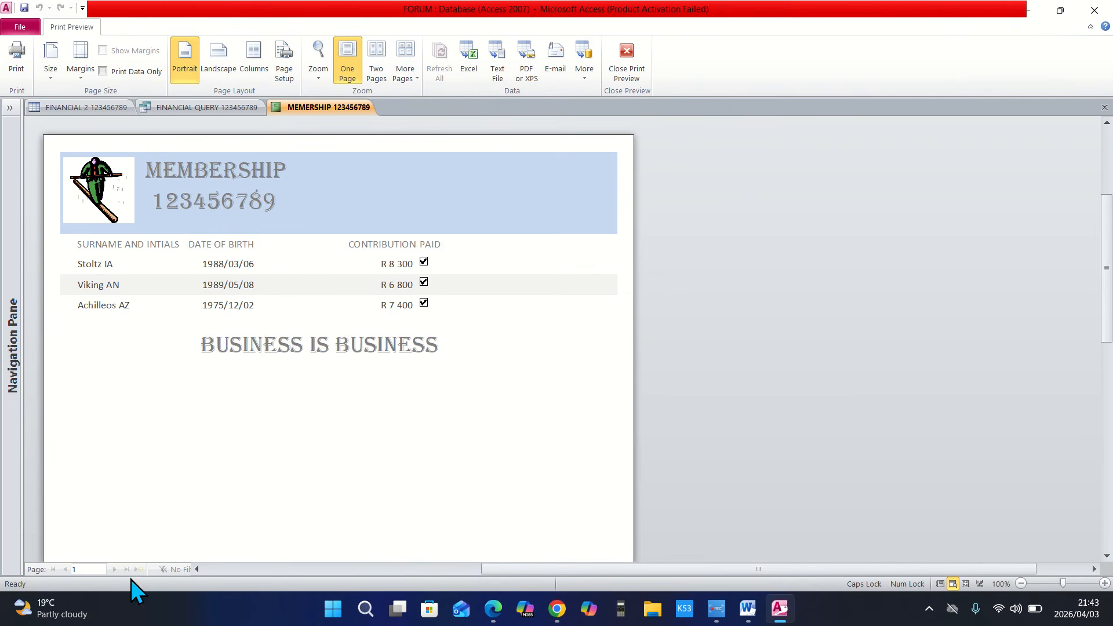
click(74, 569)
click(90, 569)
click(299, 471)
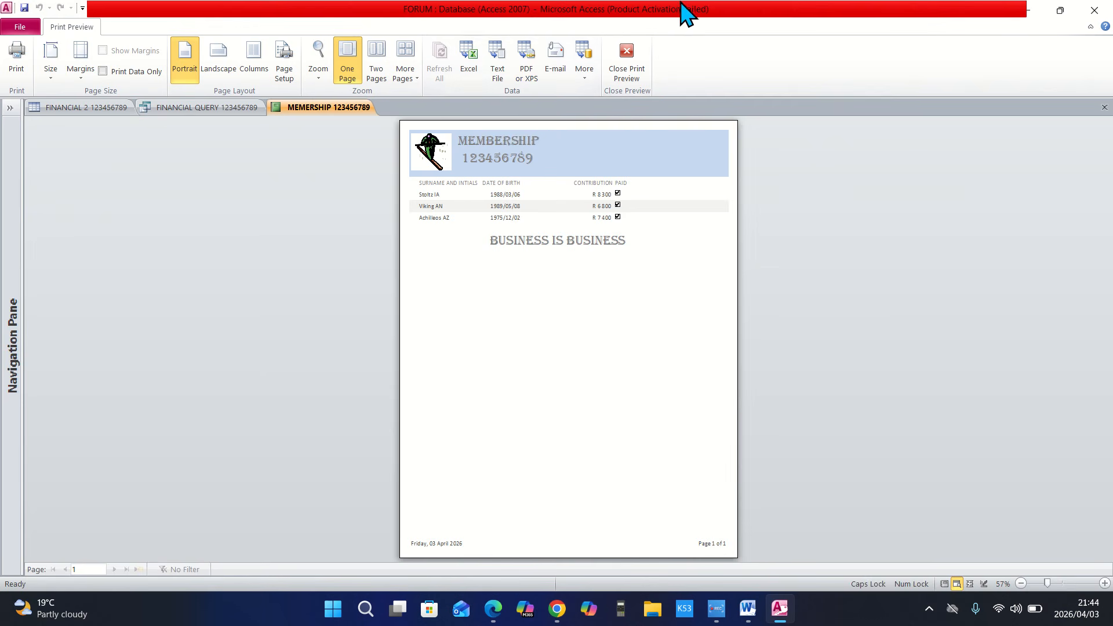
Close the print preview and the database program, agreeing to empty the clipboard and save the FINANCIAL 2 table's design changes
click(630, 55)
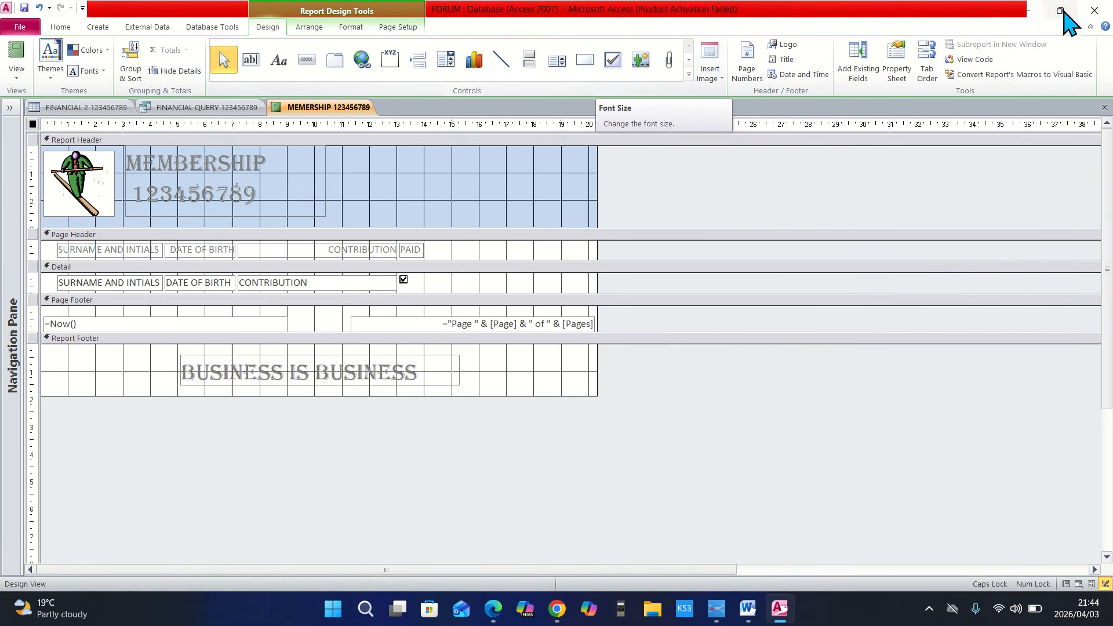
click(1090, 8)
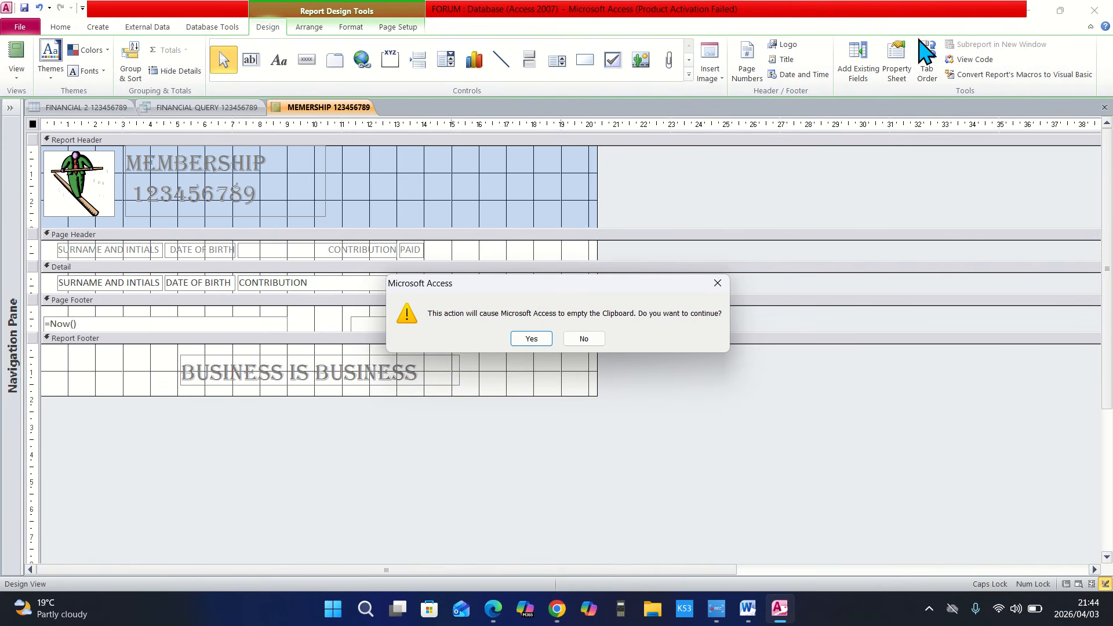
click(531, 339)
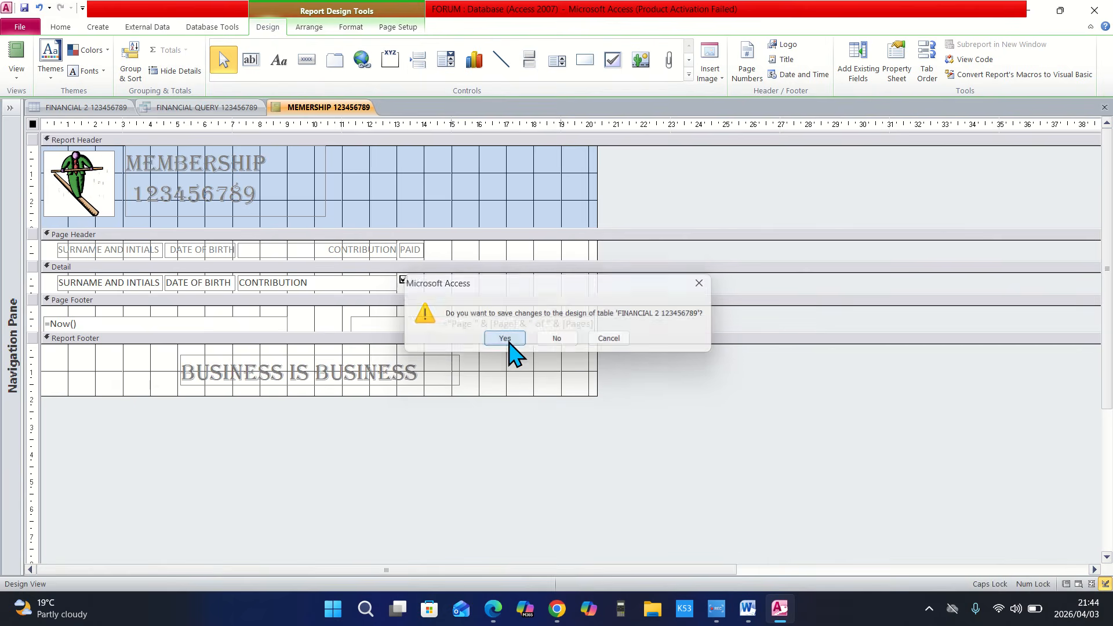
click(509, 342)
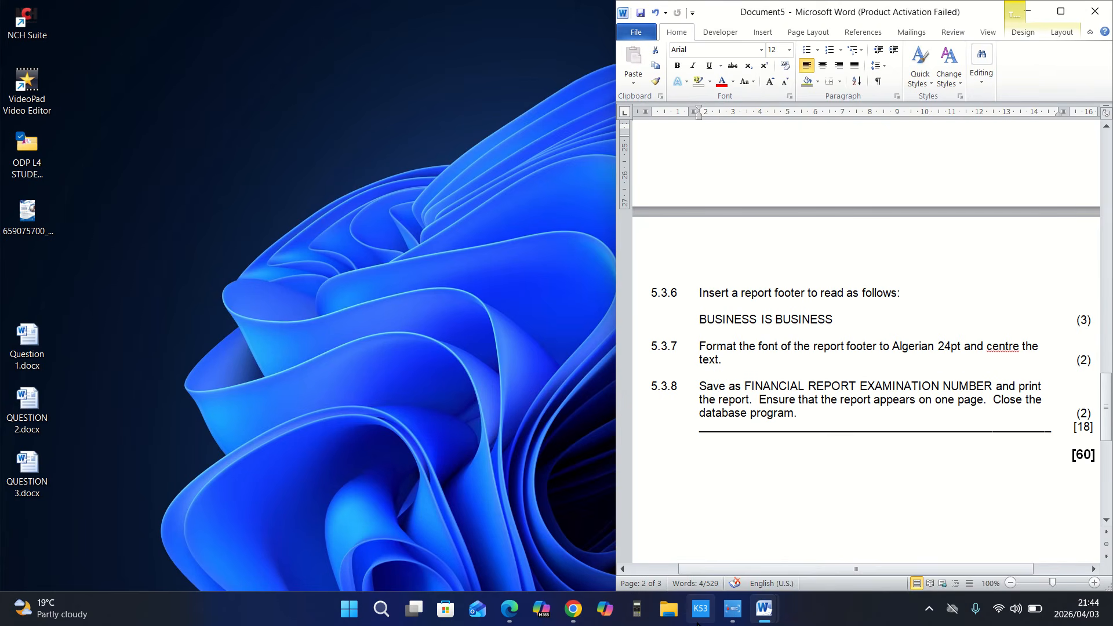
click(732, 612)
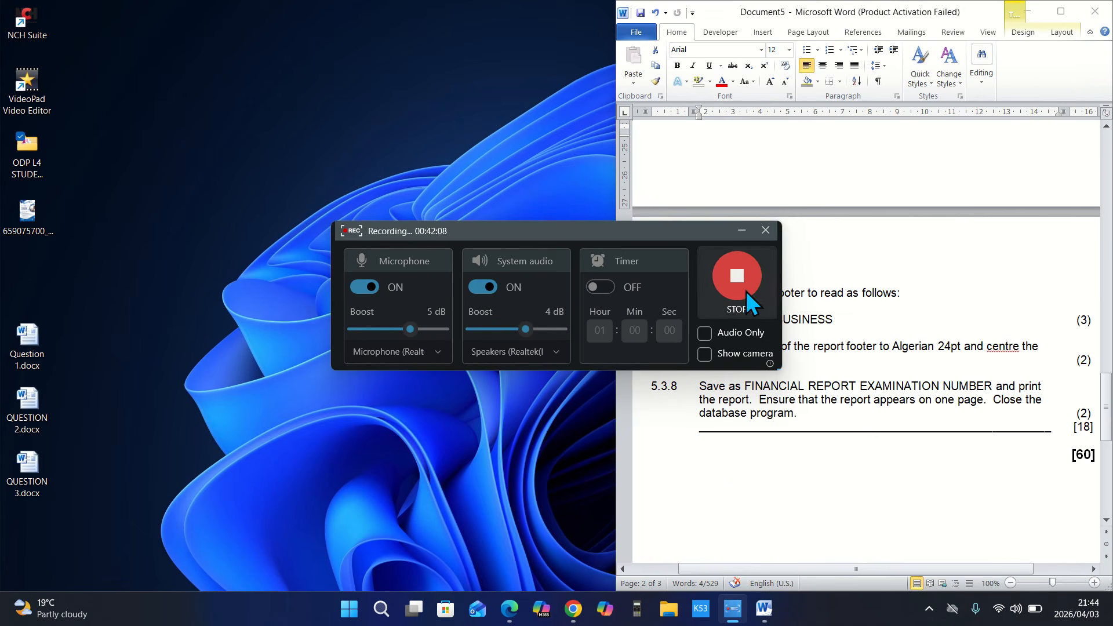